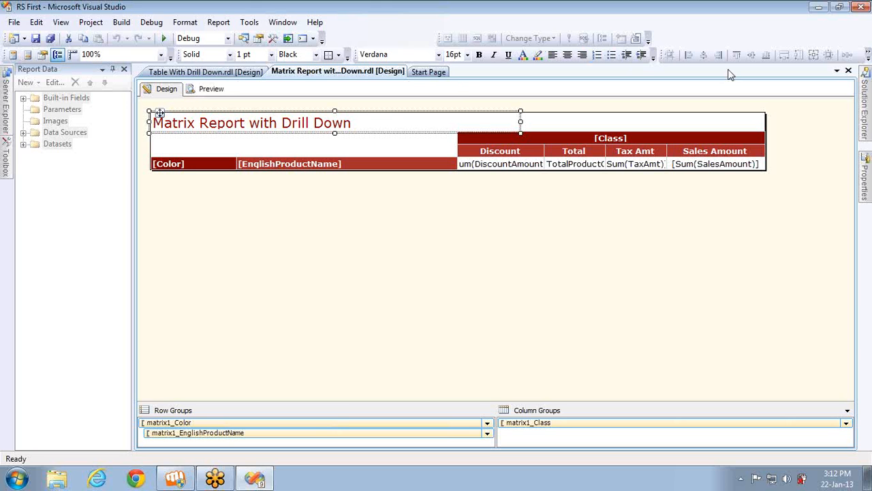
Close both drill-down reports and the Start Page, then bring up Solution Explorer
left_click(848, 71)
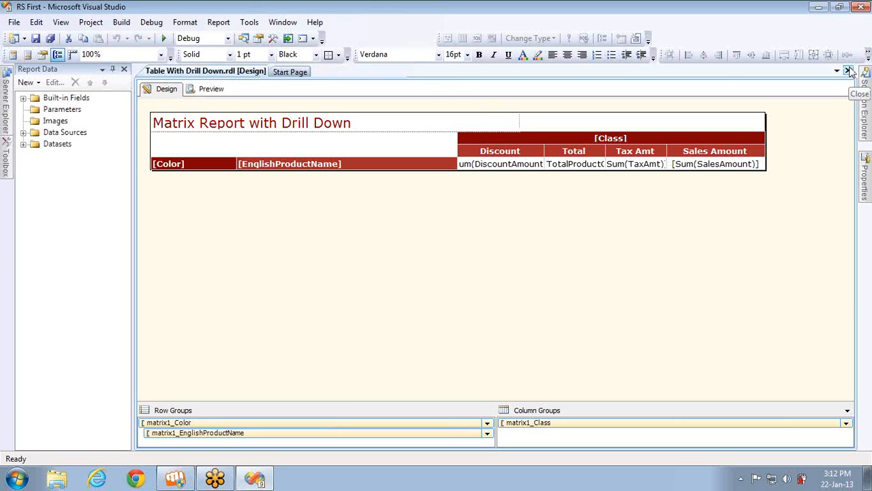
left_click(848, 70)
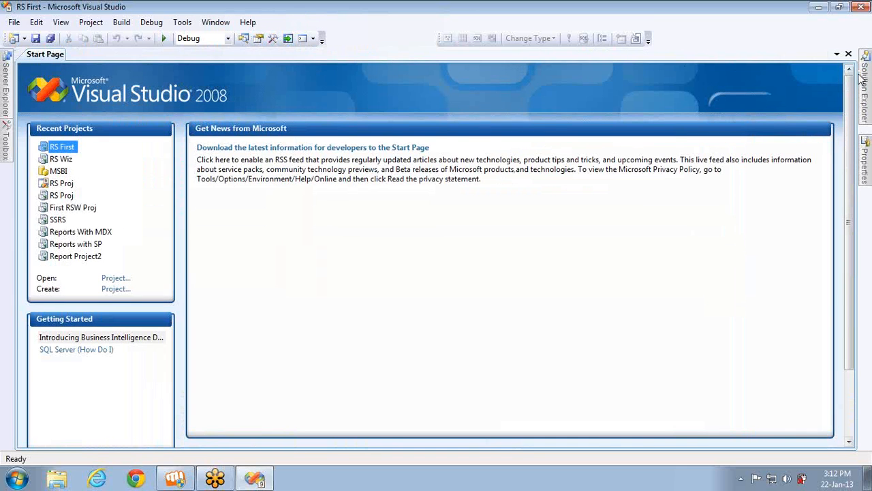
left_click(848, 54)
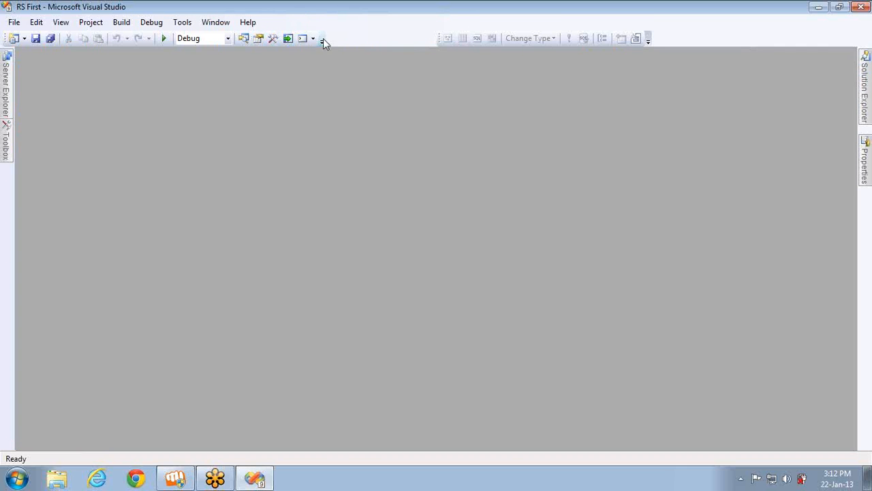
left_click(243, 38)
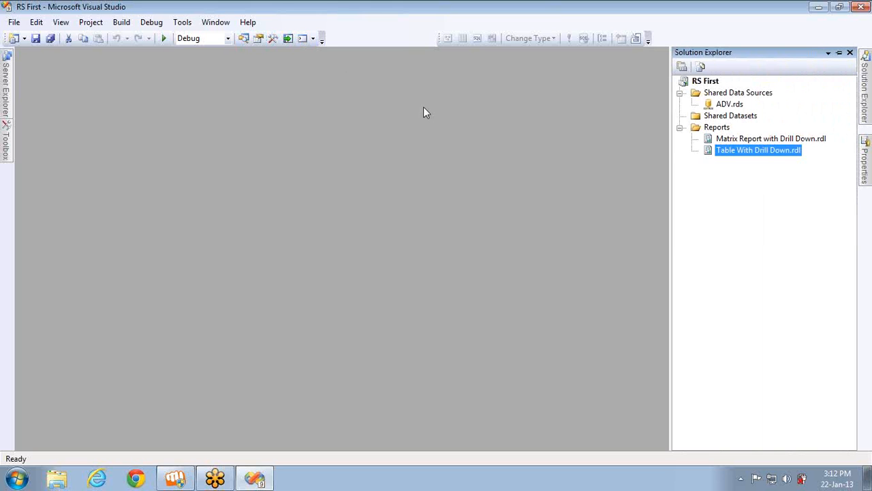
Start and dismiss a new Report Wizard, then open Matrix Report with Drill Down.rdl in design
left_click(721, 137)
left_click(718, 128)
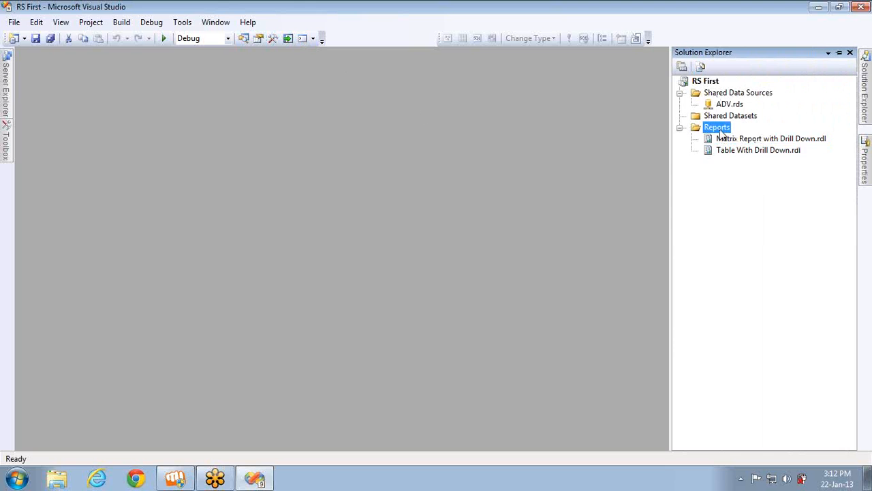
right_click(721, 128)
left_click(736, 140)
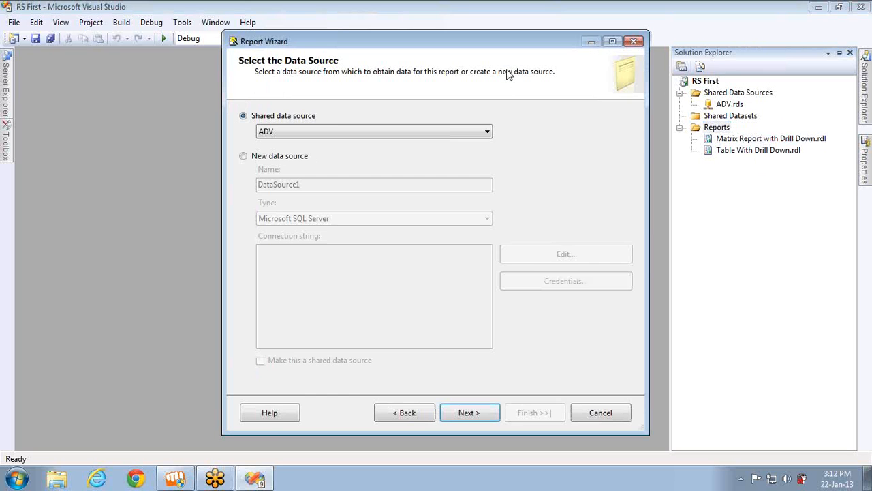
left_click(633, 41)
double_click(755, 140)
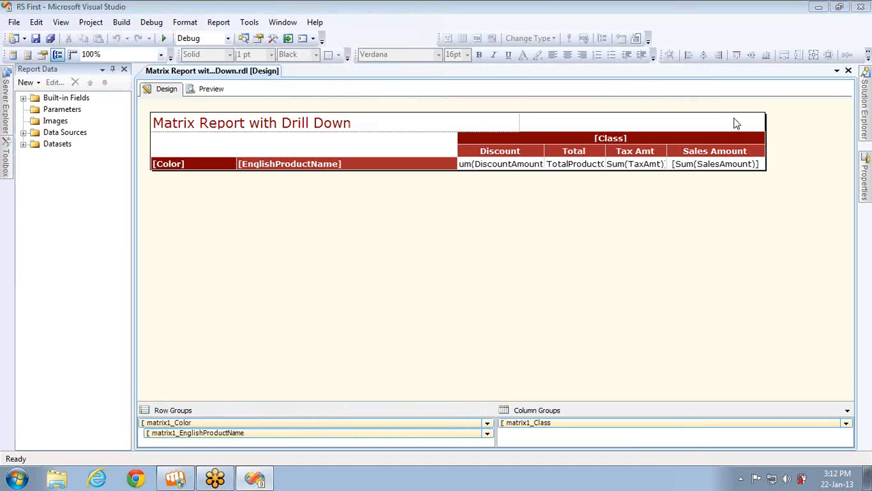
Select the matrix's Discount cell and expand Datasets to reveal DataSet1's fields
left_click(510, 150)
left_click(510, 150)
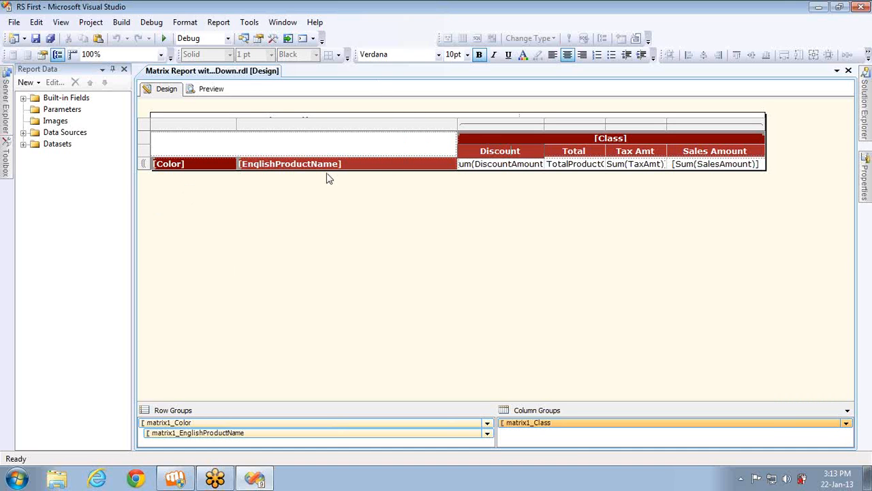
mouse_move(294, 165)
left_click(24, 144)
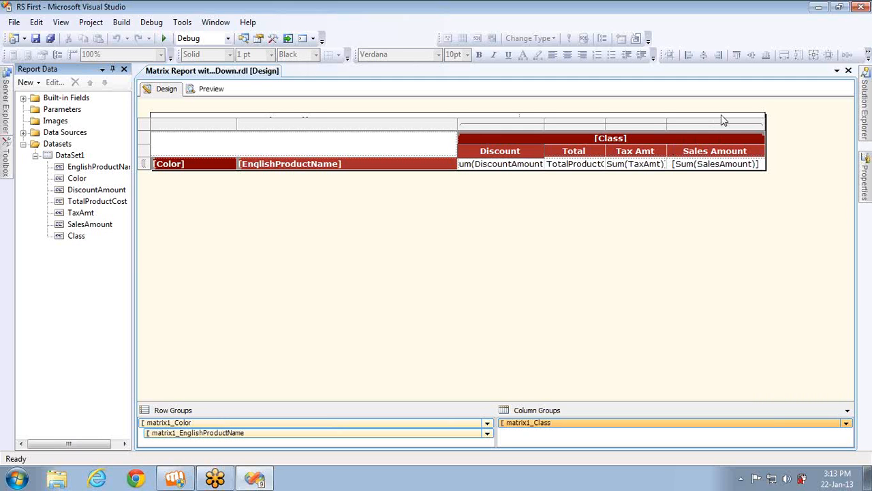
left_click(392, 220)
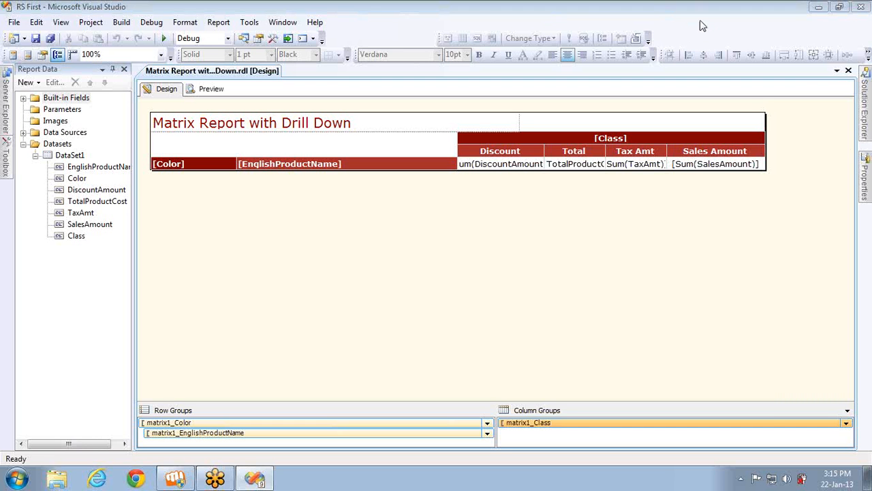
Hide the report Properties window and show Solution Explorer
mouse_move(866, 195)
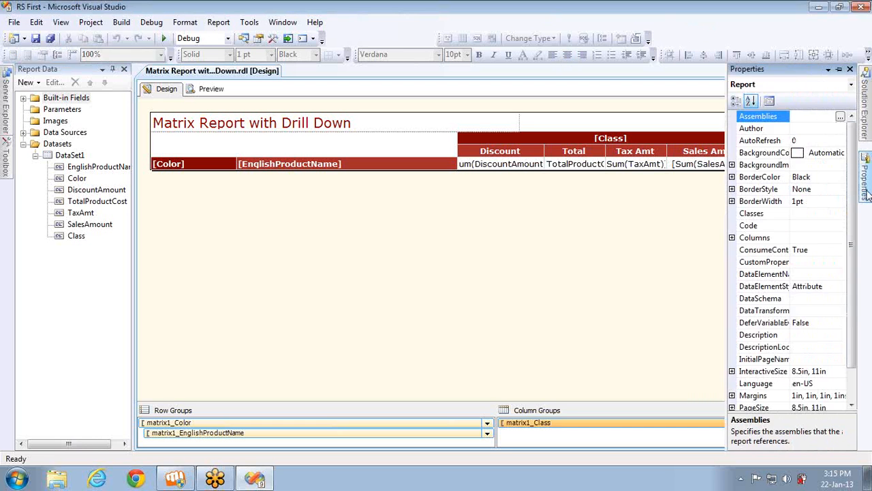
left_click(850, 69)
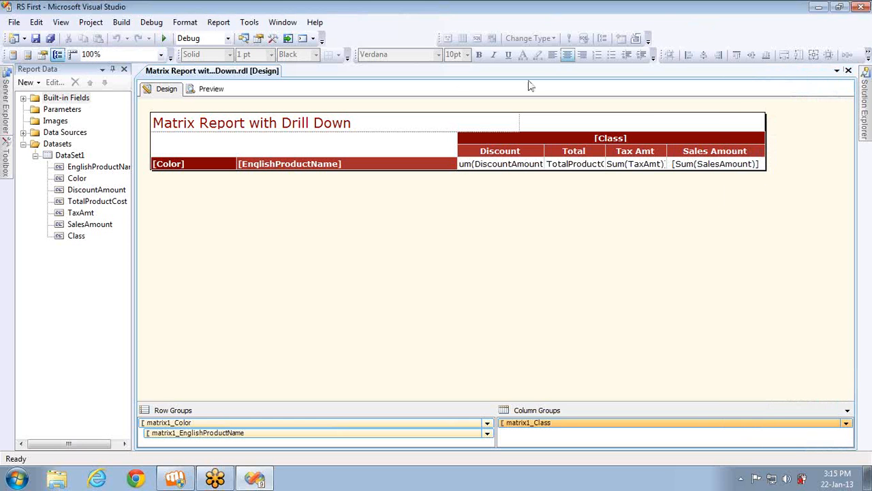
left_click(244, 38)
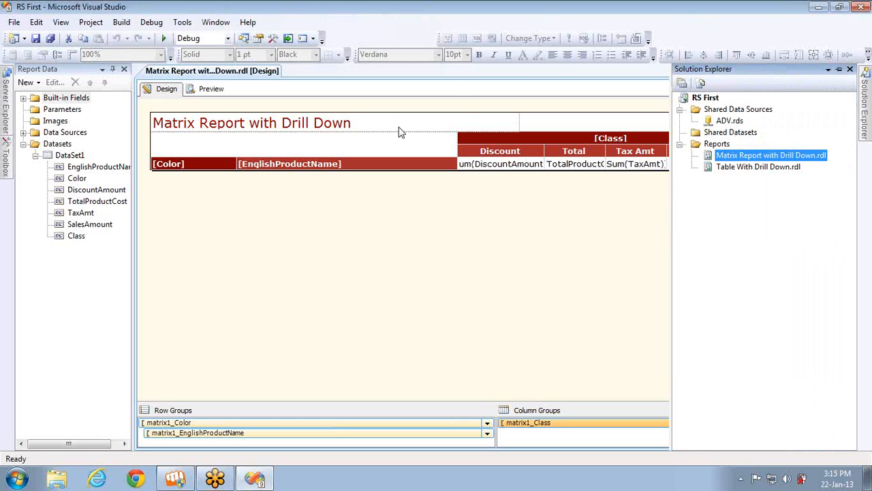
Add a new blank Report item named First Template.rdl to the Reports folder
left_click(718, 144)
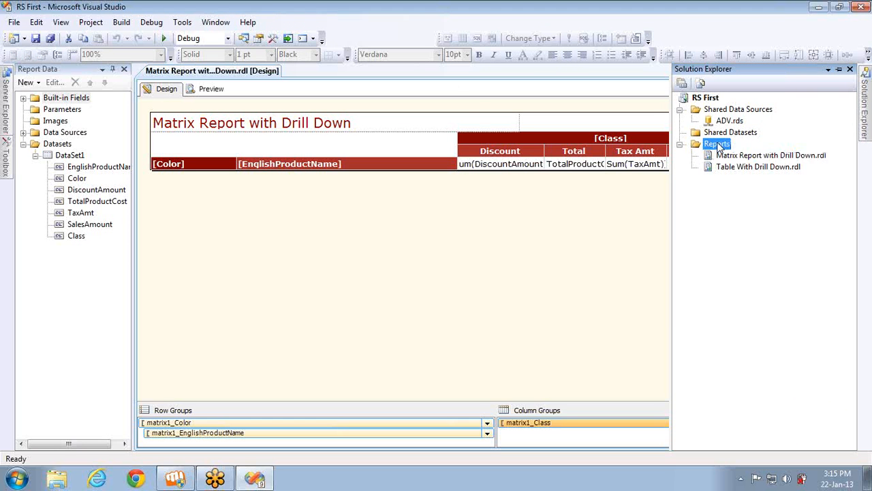
right_click(720, 147)
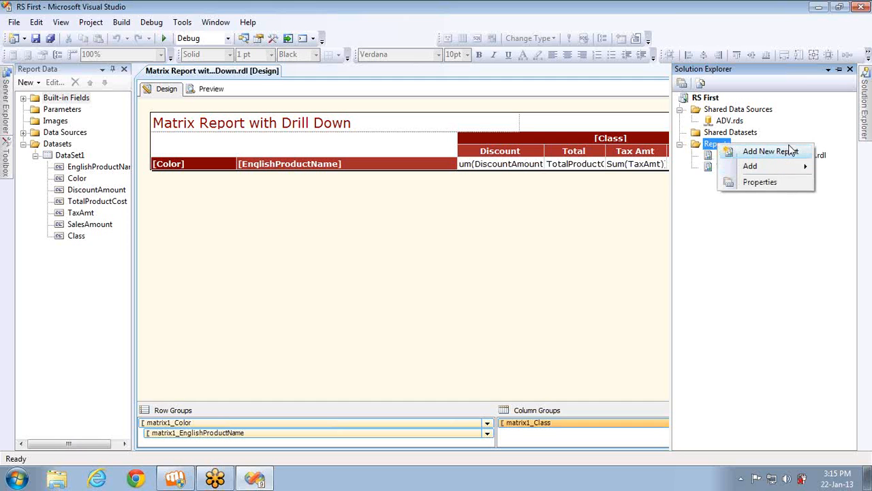
mouse_move(768, 168)
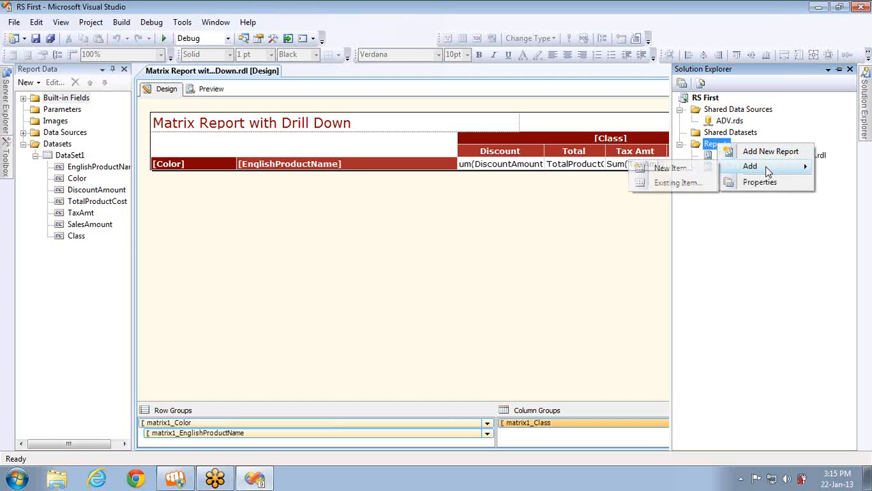
left_click(671, 168)
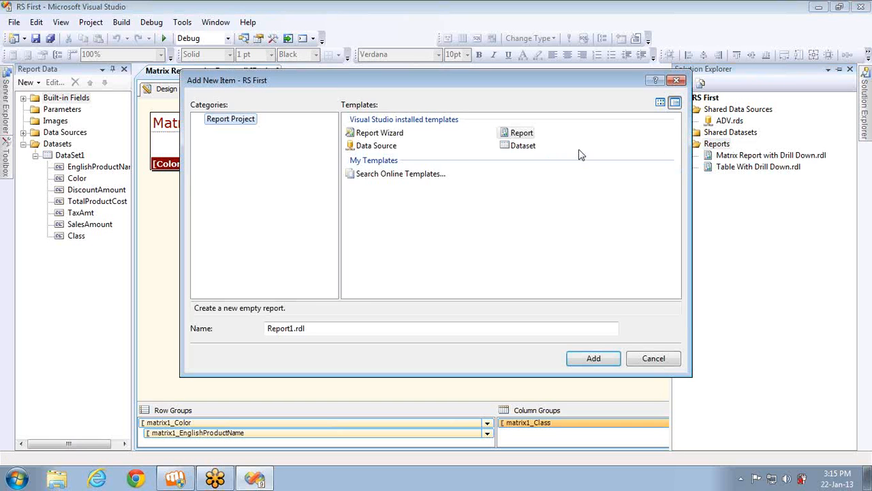
left_click(520, 134)
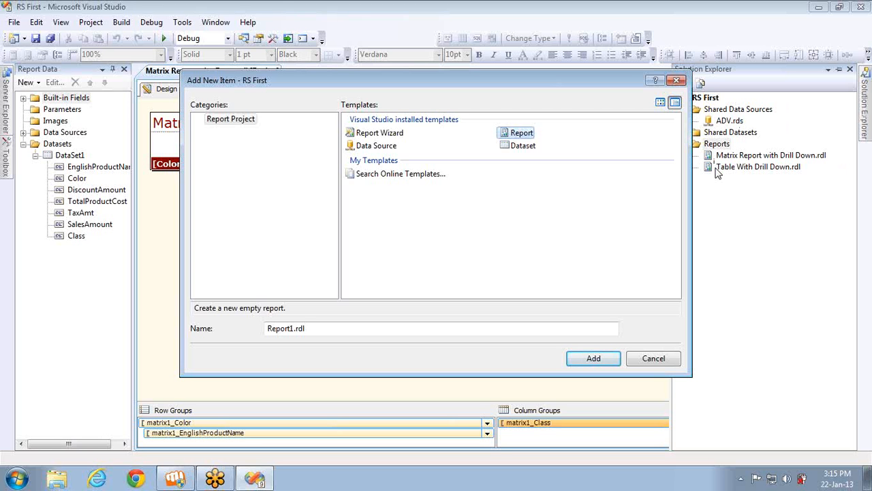
left_click(338, 328)
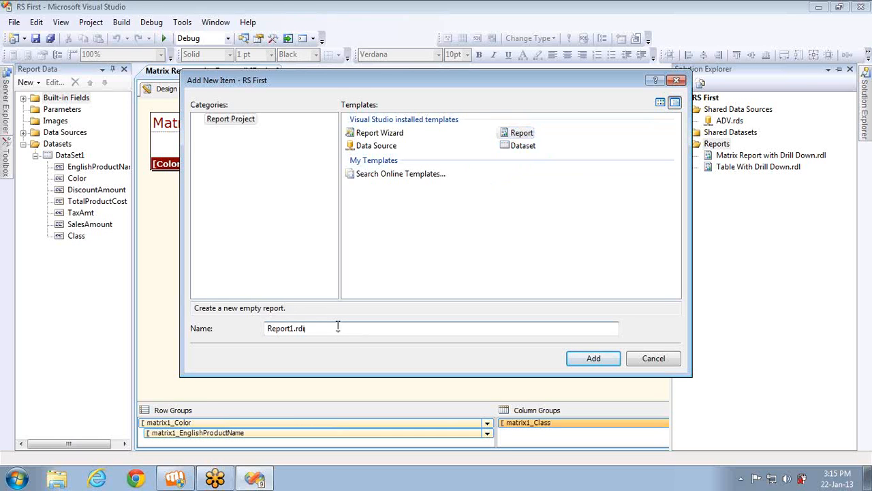
key("ctrl+a")
key("shift+Left")
key("shift+Left")
key("shift+Left")
key("shift+Left")
type("First Template")
left_click(590, 357)
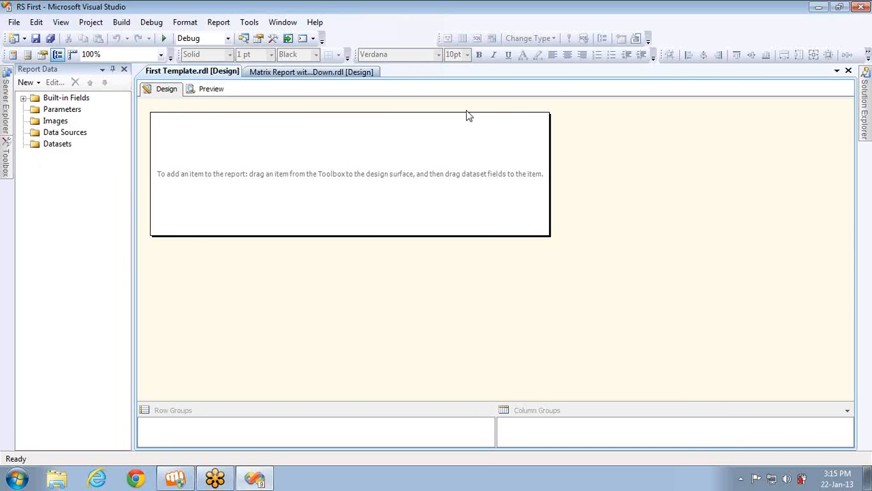
Slide out the Toolbox to see the Report Items list
left_click(864, 30)
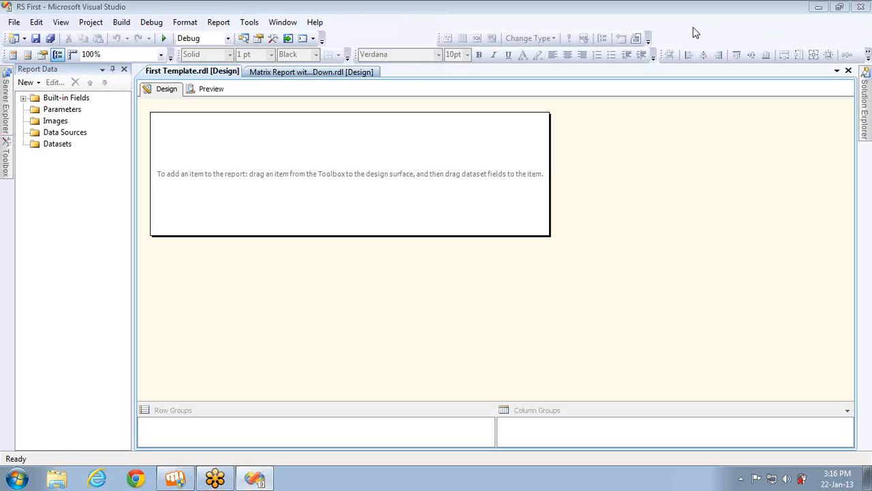
mouse_move(7, 158)
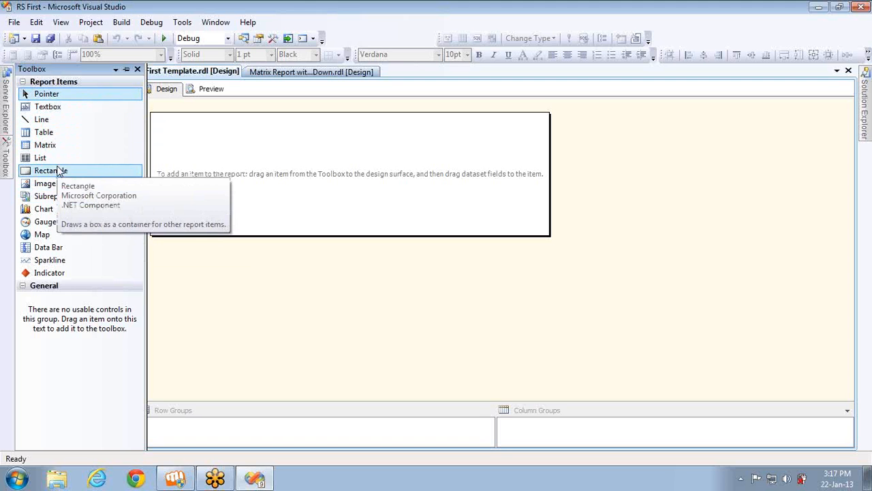
Run the Report Wizard past the ADV shared data source to the query step, then cancel it
left_click(256, 161)
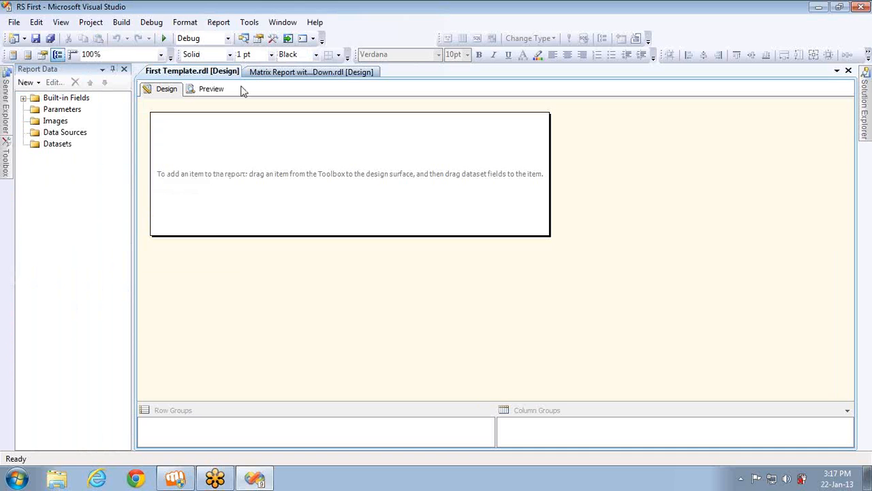
left_click(242, 39)
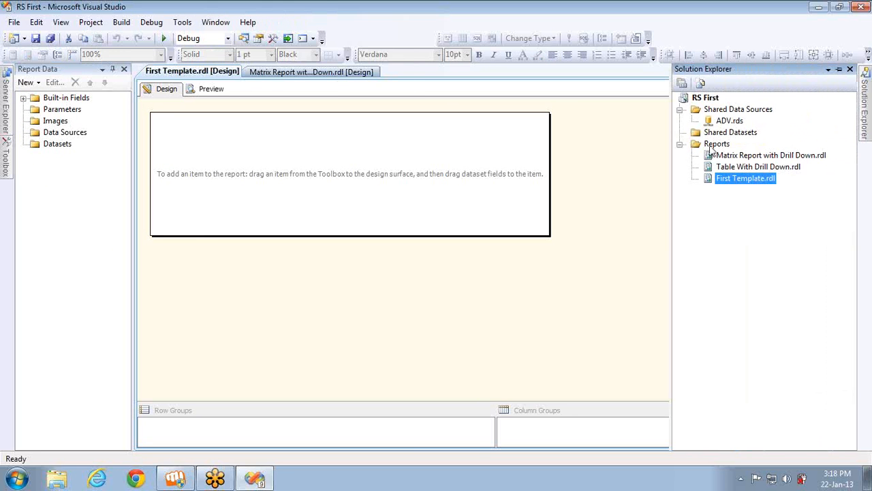
right_click(710, 149)
left_click(736, 156)
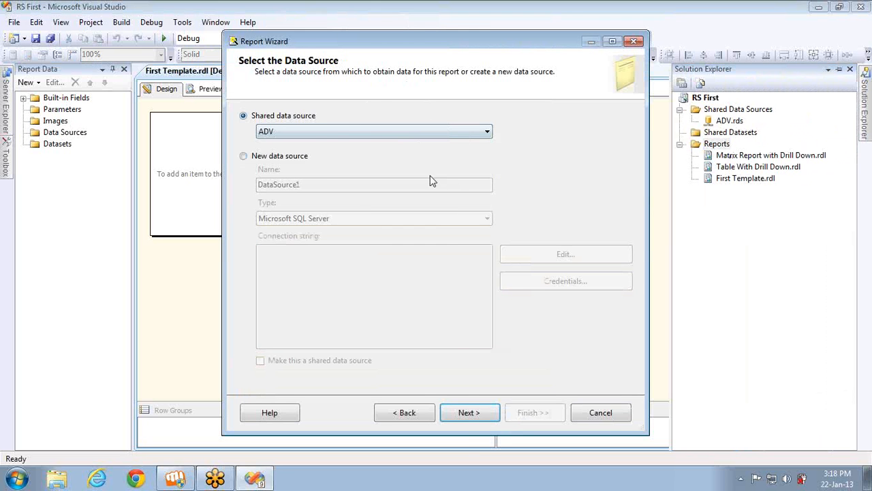
left_click(464, 412)
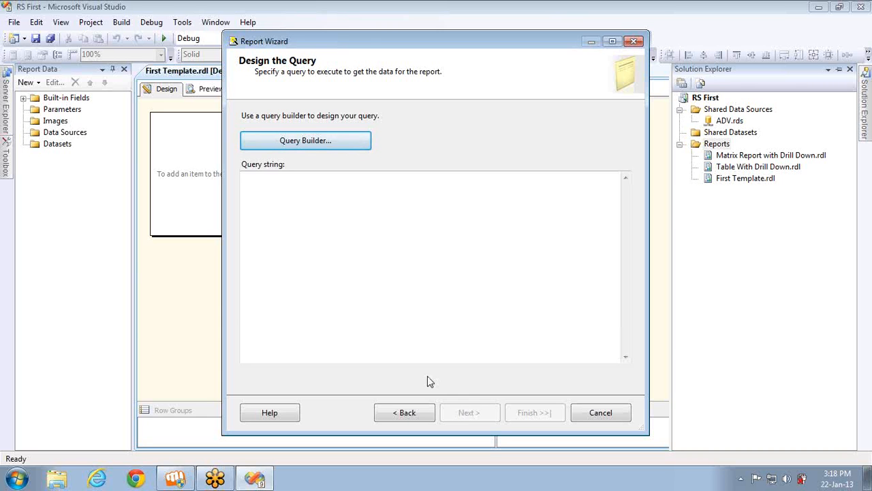
left_click(377, 252)
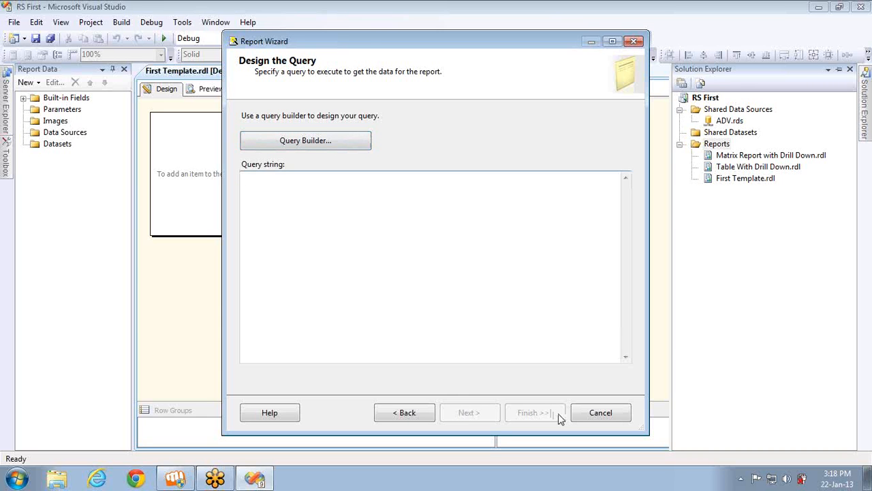
left_click(599, 414)
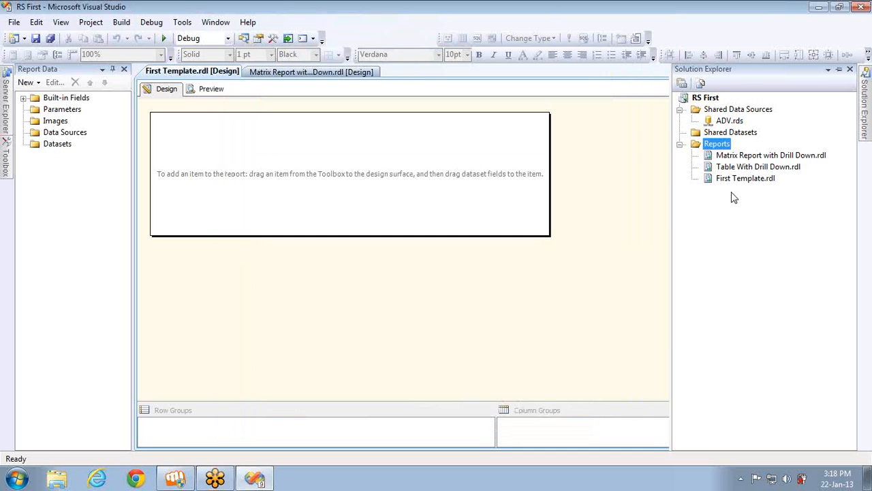
Select each of the three reports, then the Datasets and Data Sources nodes in Report Data
left_click(727, 157)
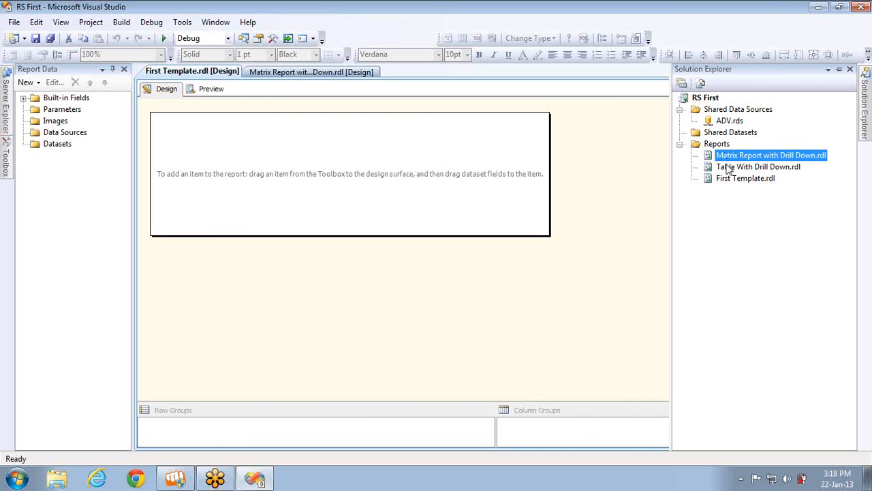
left_click(729, 167)
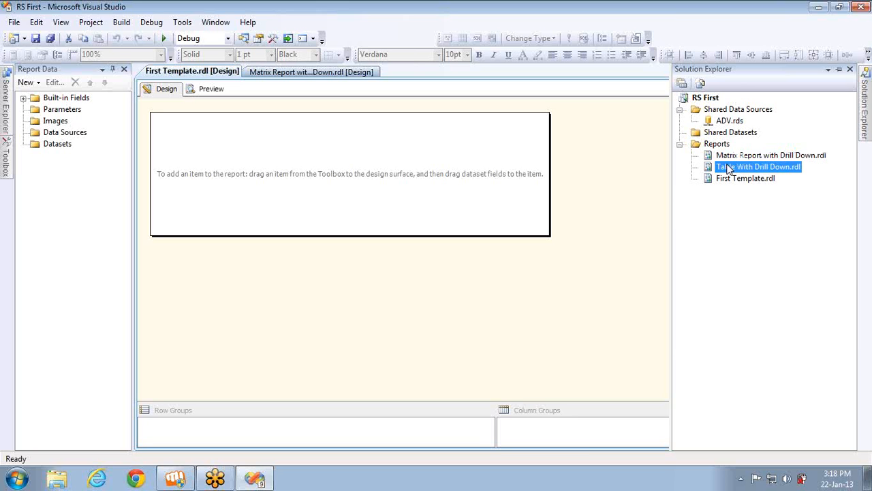
left_click(732, 180)
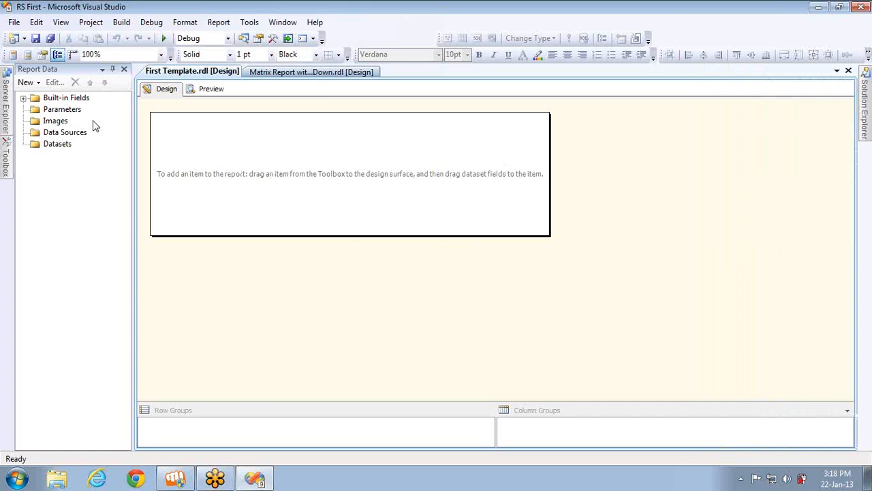
left_click(45, 145)
left_click(48, 134)
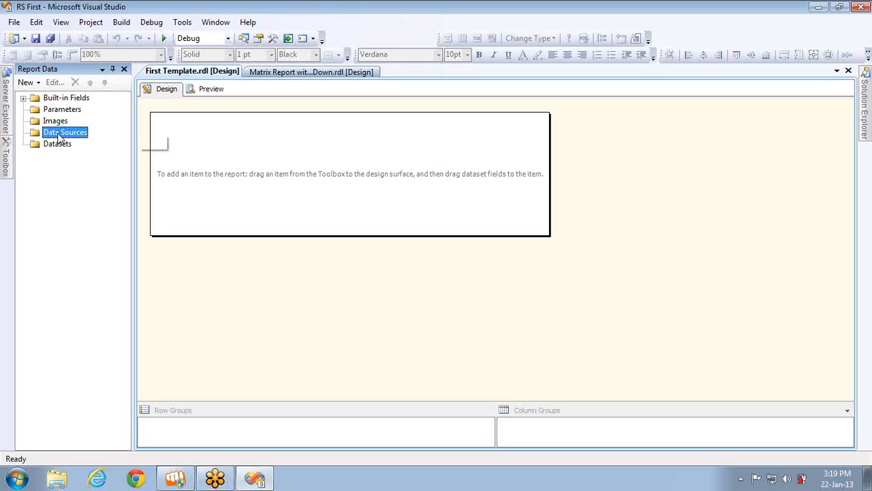
Close the Report Data pane, then reveal and close Server Explorer and the Toolbox
right_click(60, 136)
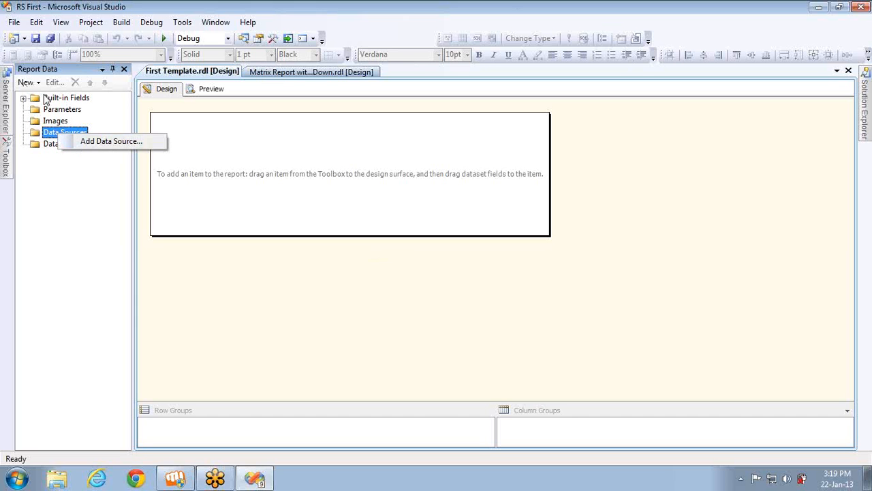
left_click(123, 70)
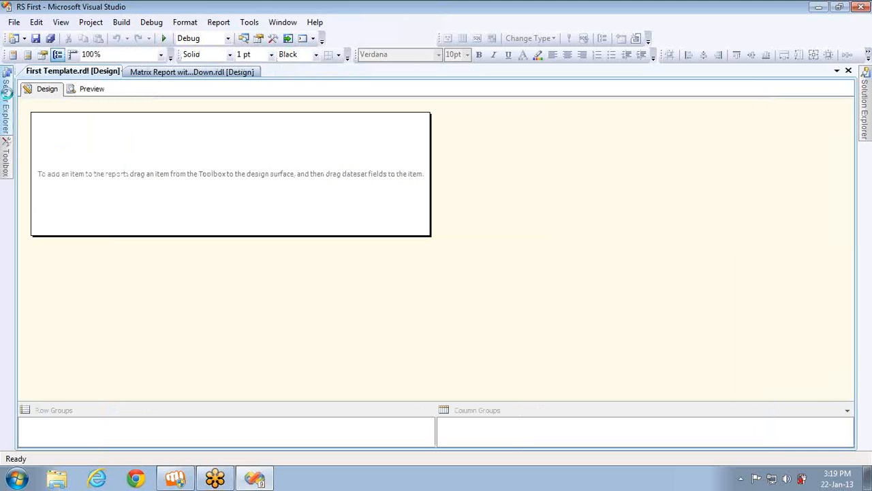
left_click(5, 95)
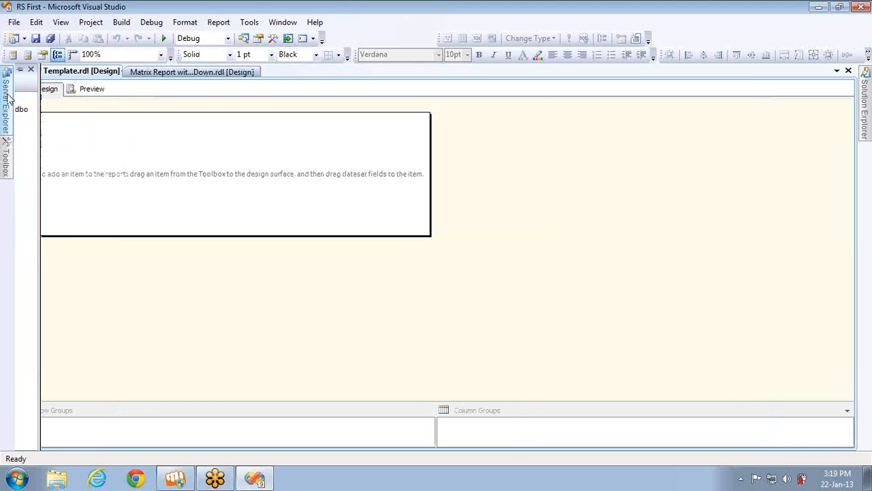
left_click(136, 71)
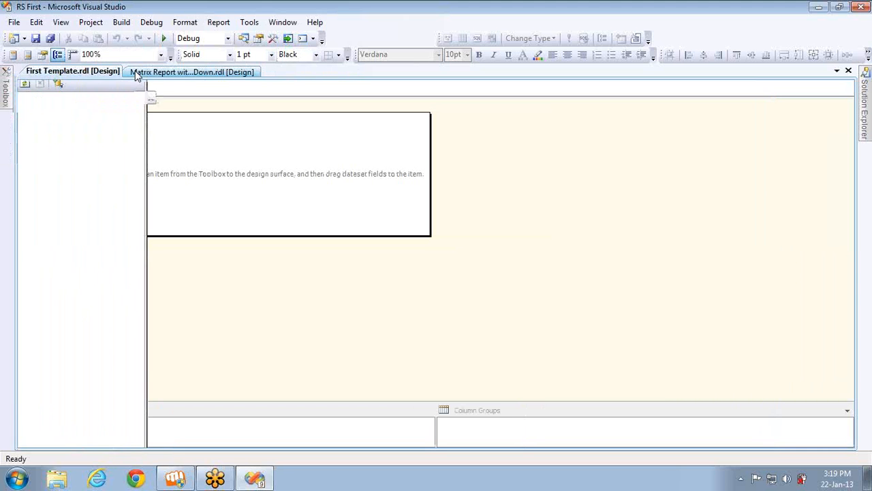
left_click(8, 80)
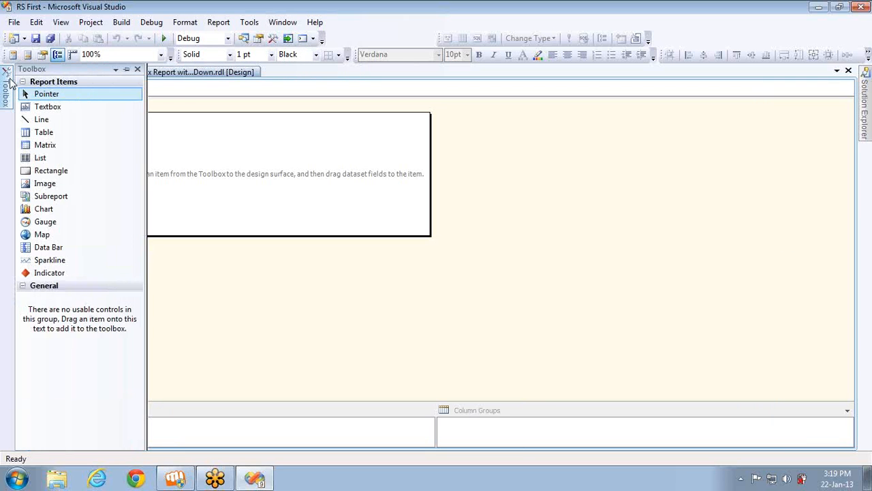
left_click(143, 72)
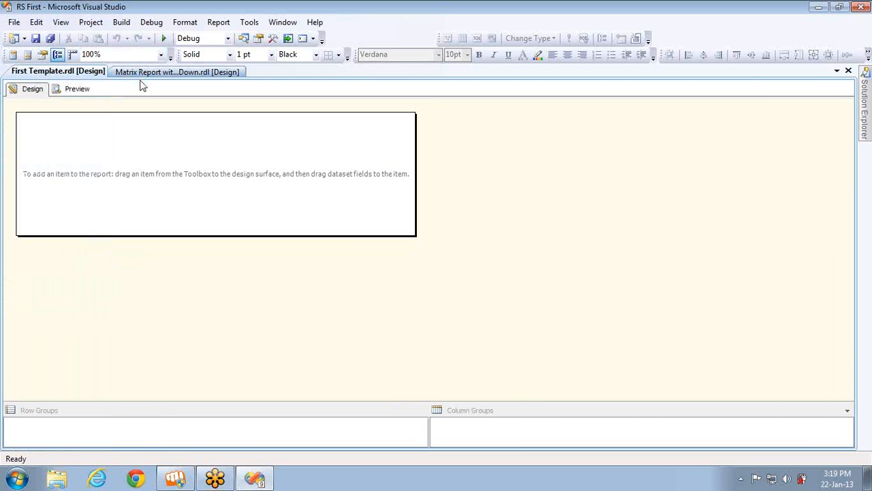
Reopen Report Data and Toolbox from the View menu, leaving Report Data on top
left_click(61, 23)
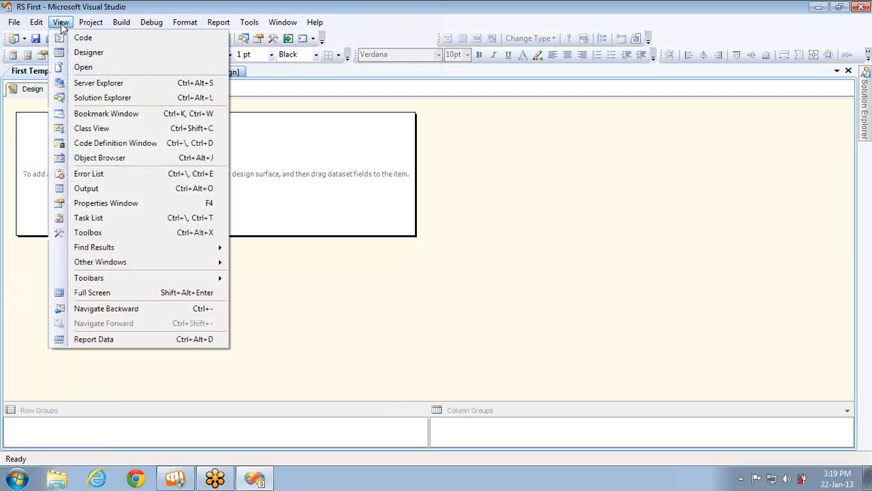
left_click(94, 339)
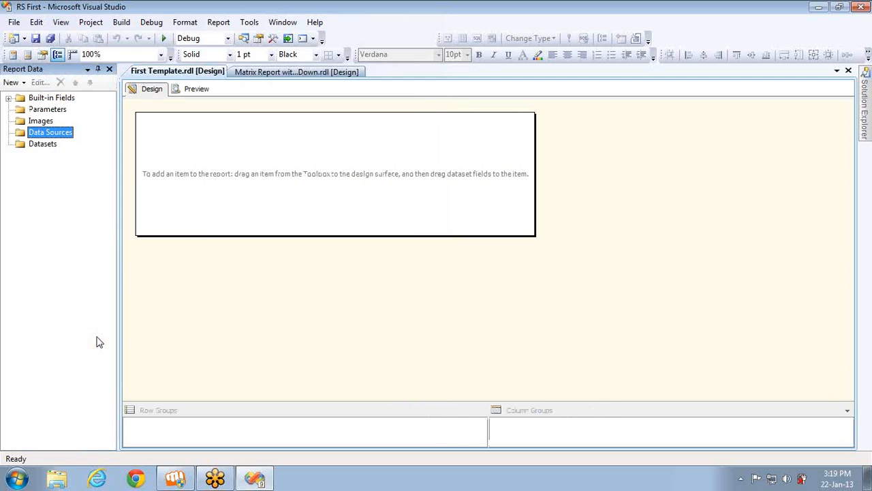
left_click(60, 22)
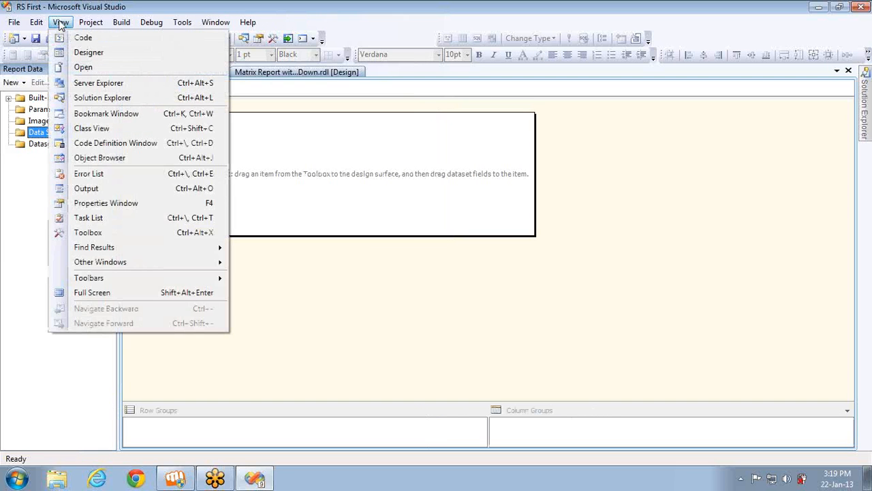
left_click(119, 236)
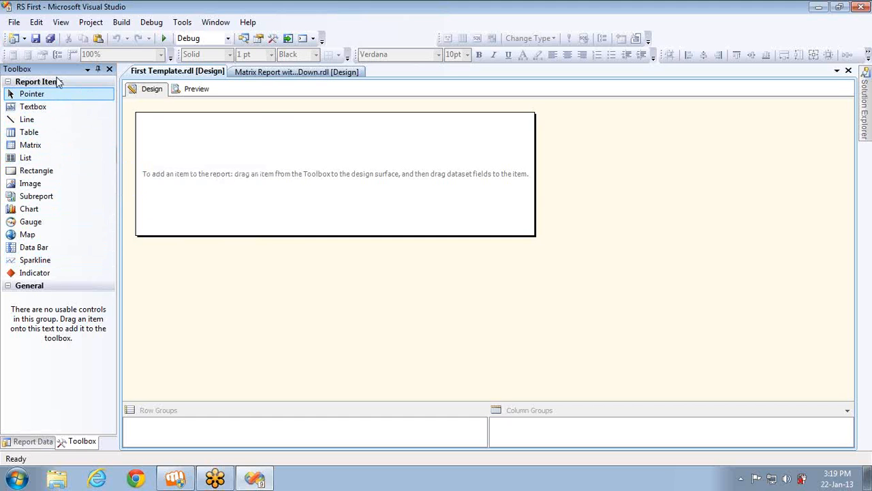
left_click(35, 442)
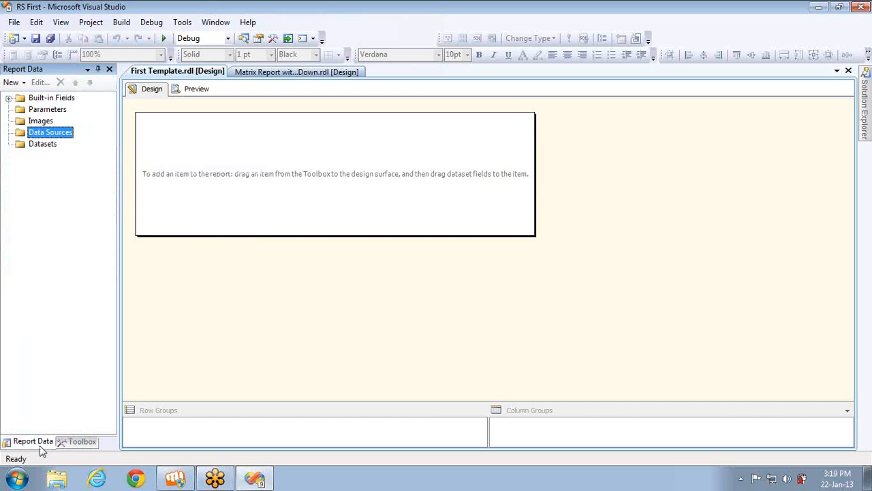
Add a new data source to the report and rename DataSource1 to Adv_Data
right_click(48, 135)
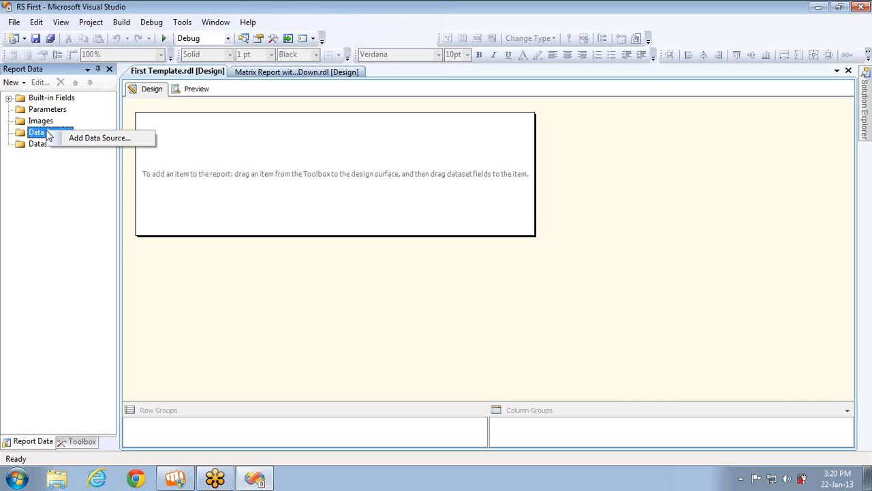
left_click(76, 142)
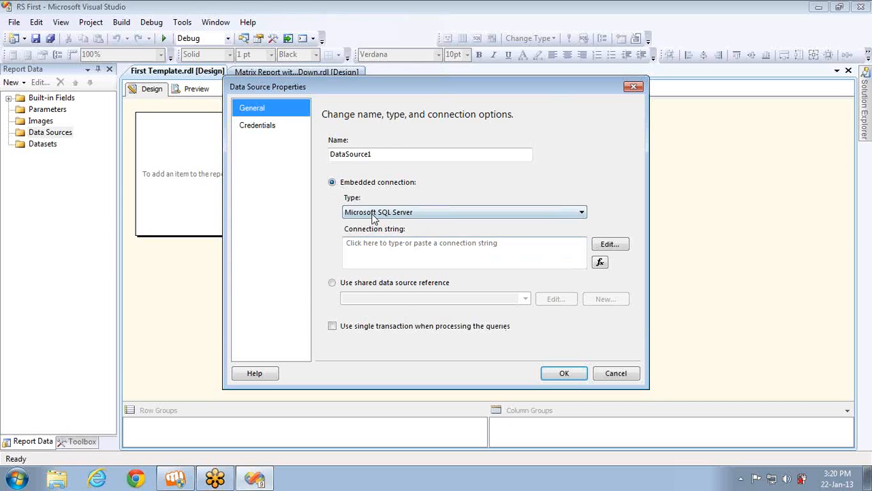
left_click(392, 154)
double_click(392, 154)
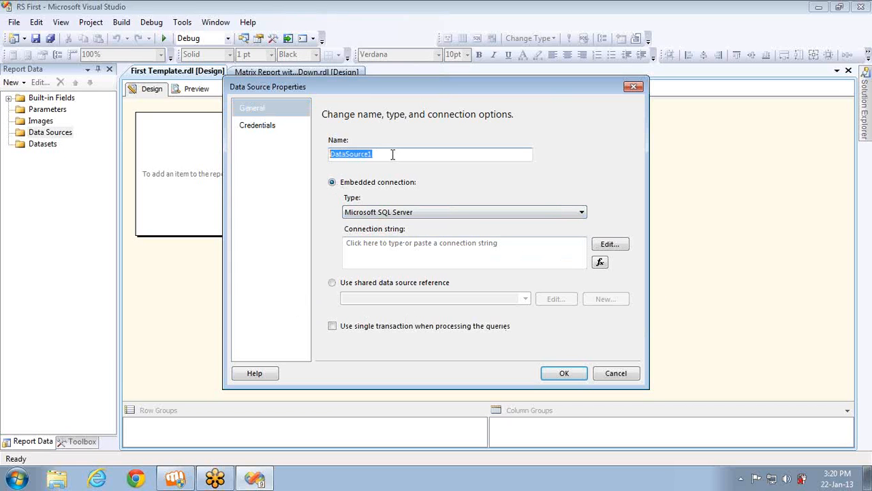
type("Adv_")
type(" Data")
left_click(345, 154)
key("BackSpace")
type("_Data")
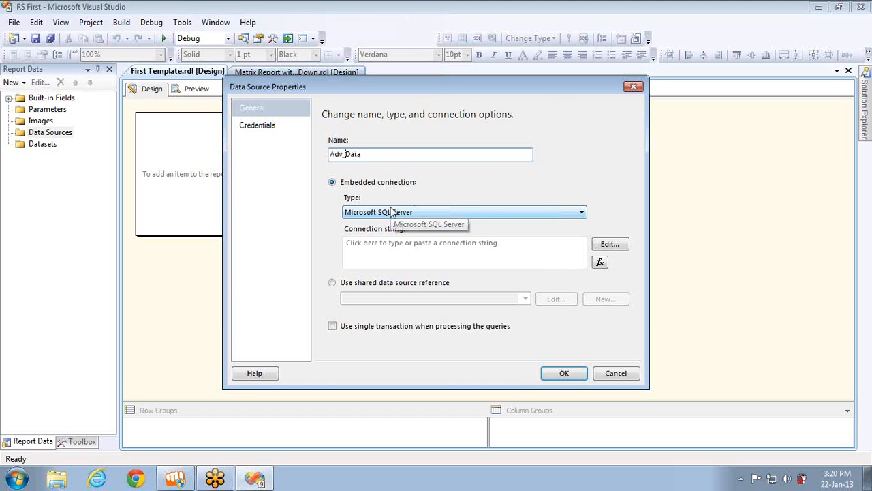
left_click(866, 34)
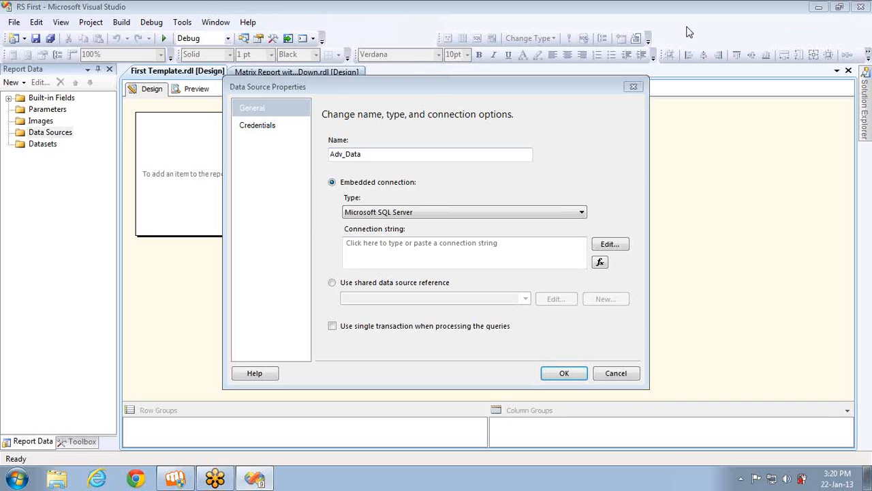
Point Adv_Data at the shared ADV source after briefly inspecting the embedded connection's Edit dialog
left_click(332, 285)
left_click(525, 299)
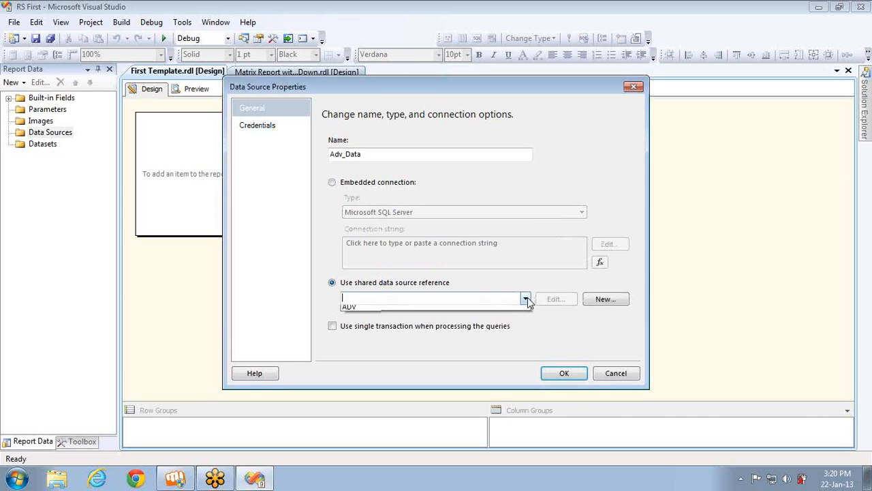
left_click(436, 311)
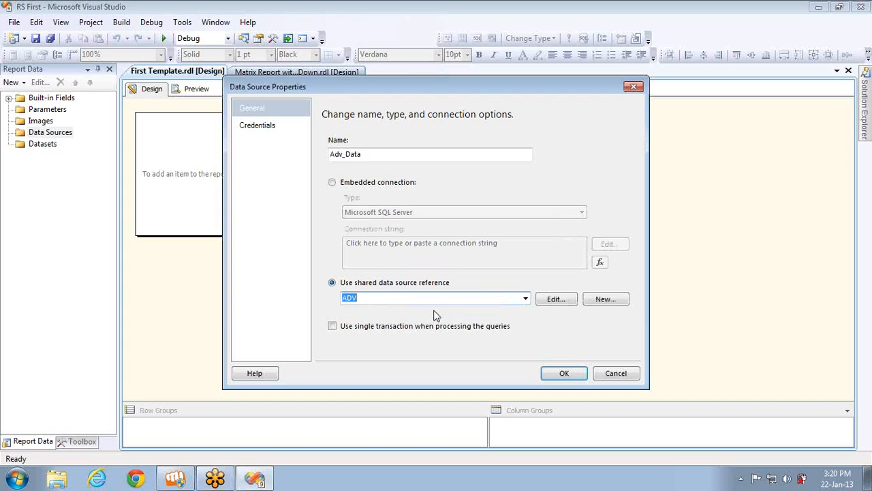
left_click(341, 184)
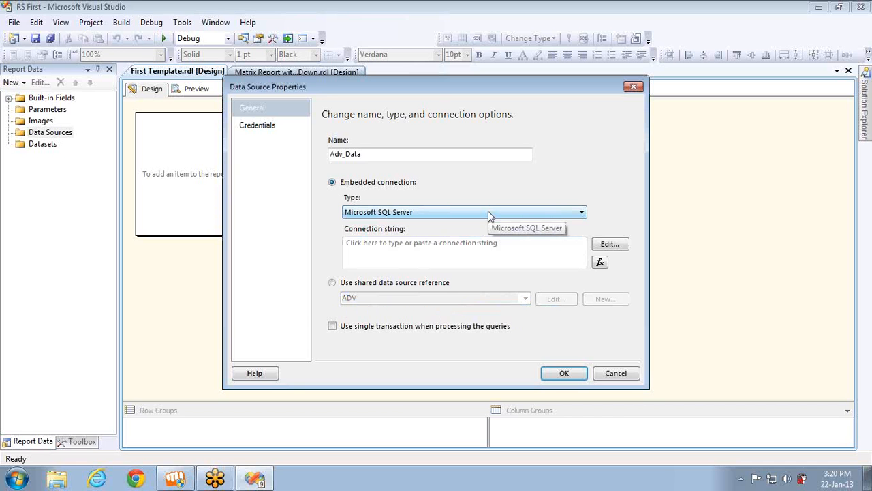
left_click(610, 244)
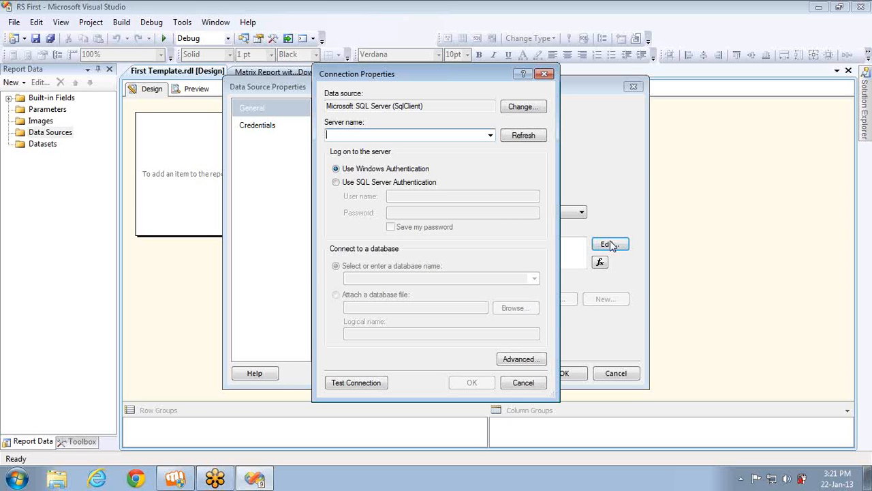
left_click(544, 74)
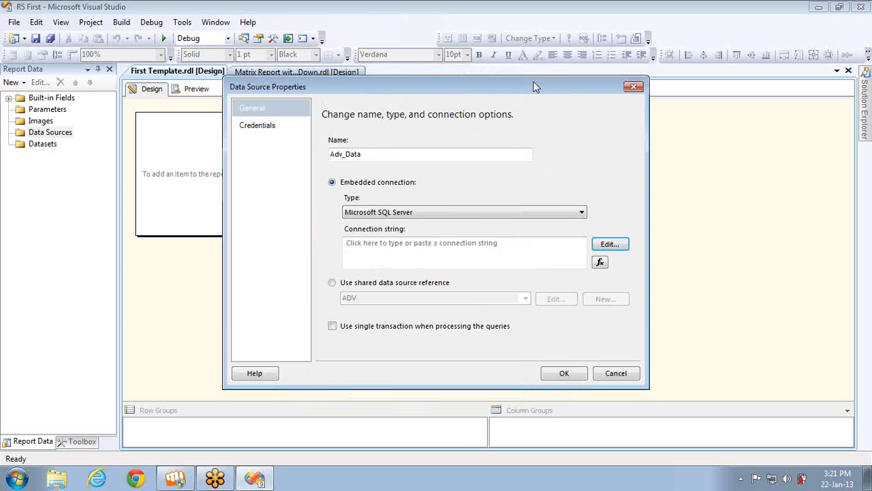
left_click(348, 286)
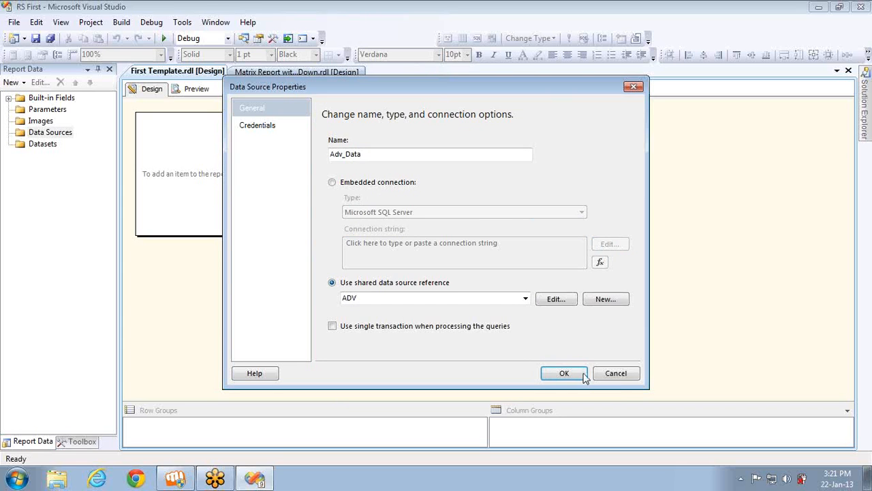
Cancel the new data source and delete Matrix Report with Drill Down.rdl and Table With Drill Down.rdl
left_click(617, 379)
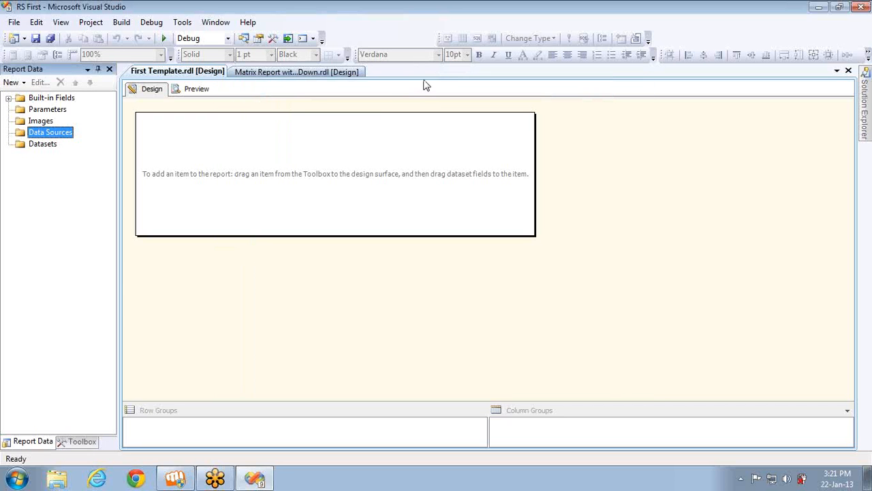
left_click(244, 39)
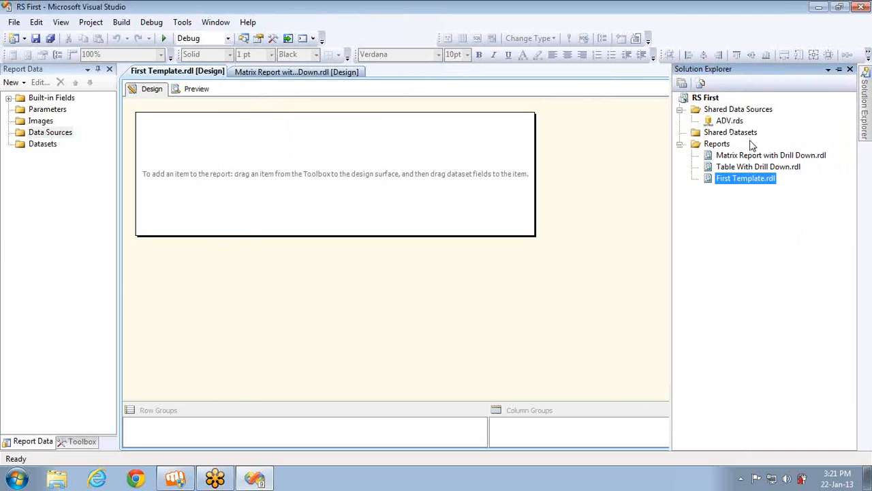
left_click(758, 156)
key("Delete")
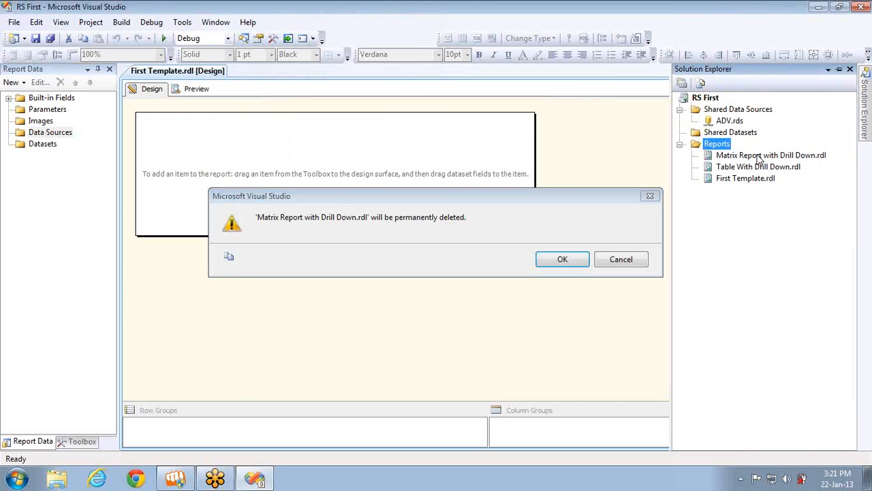
key("Return")
left_click(758, 155)
key("Delete")
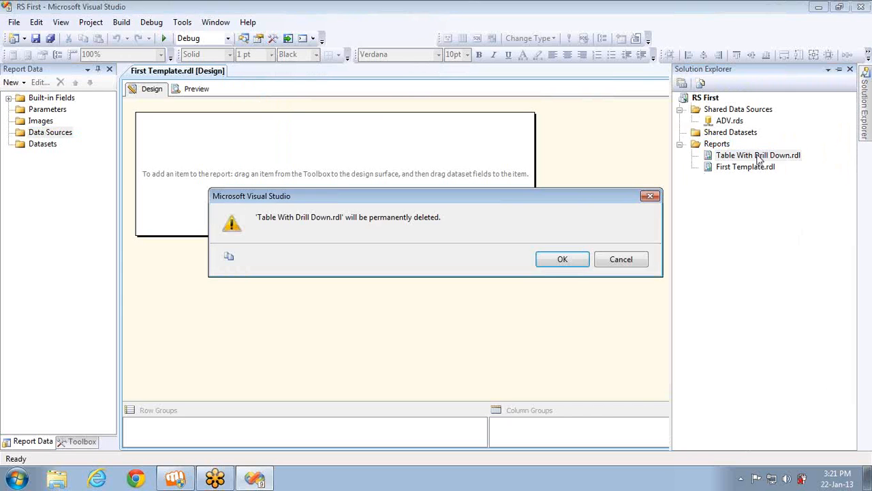
key("Return")
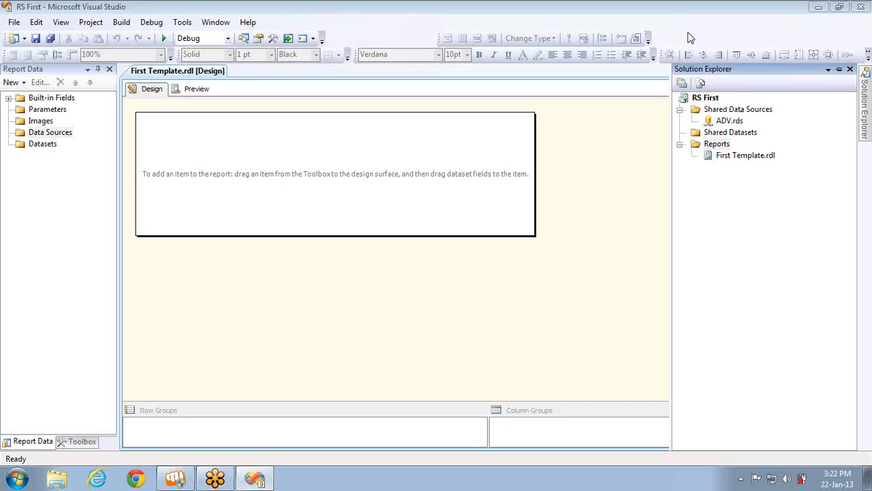
Delete ADV.rds from the project, confirming the removal
left_click(720, 124)
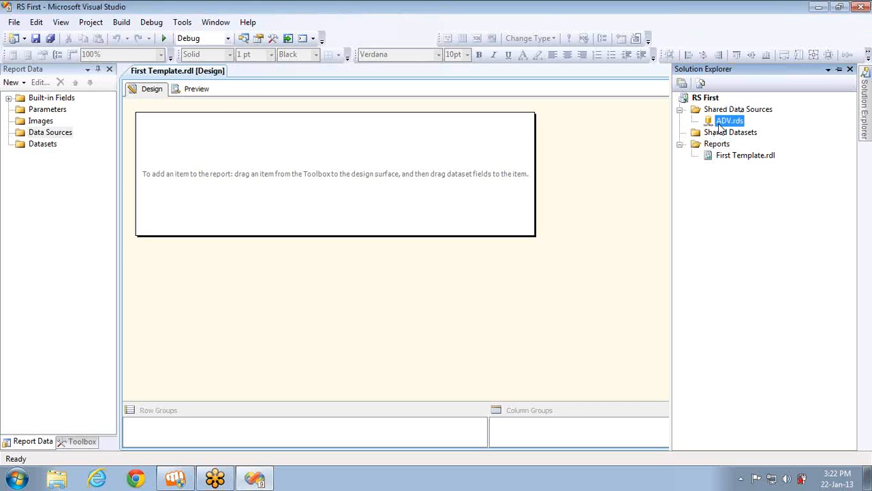
key("Delete")
key("Return")
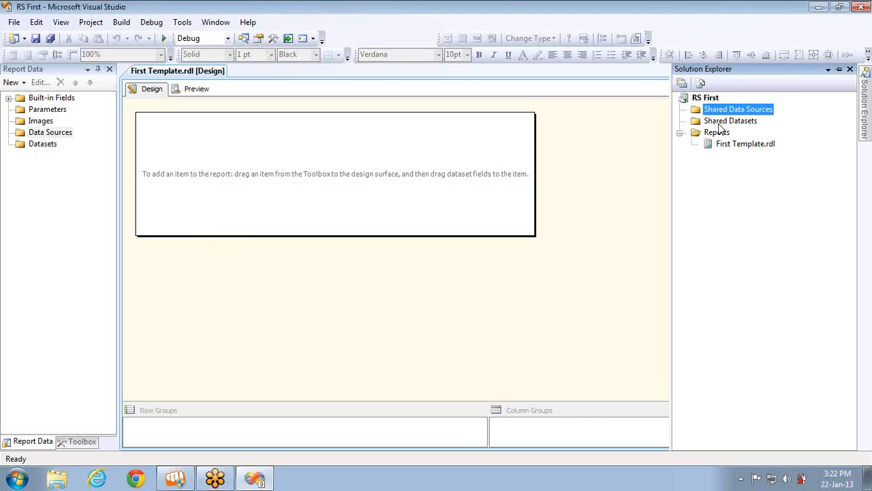
left_click(864, 31)
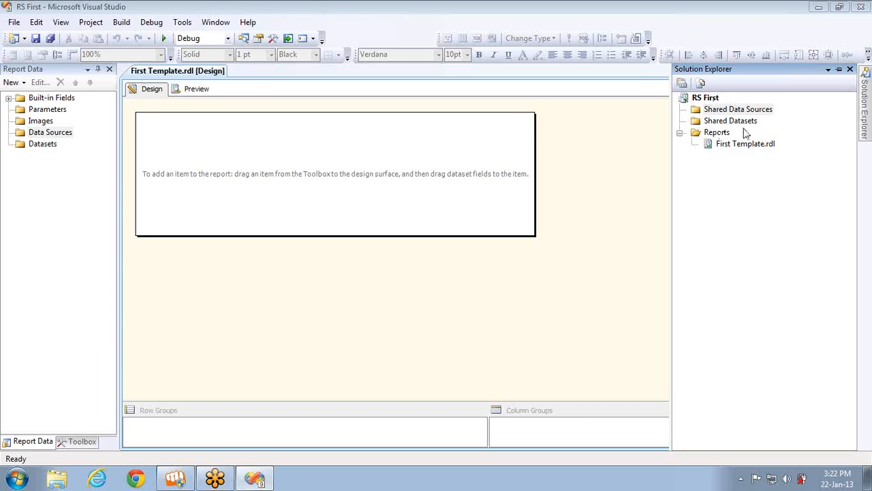
Add a report data source named ADV set to use a shared data source reference
right_click(67, 139)
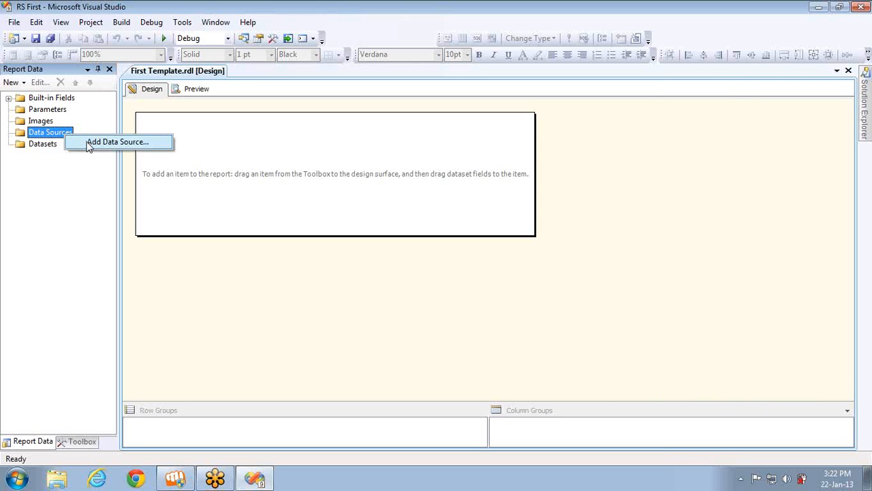
left_click(88, 145)
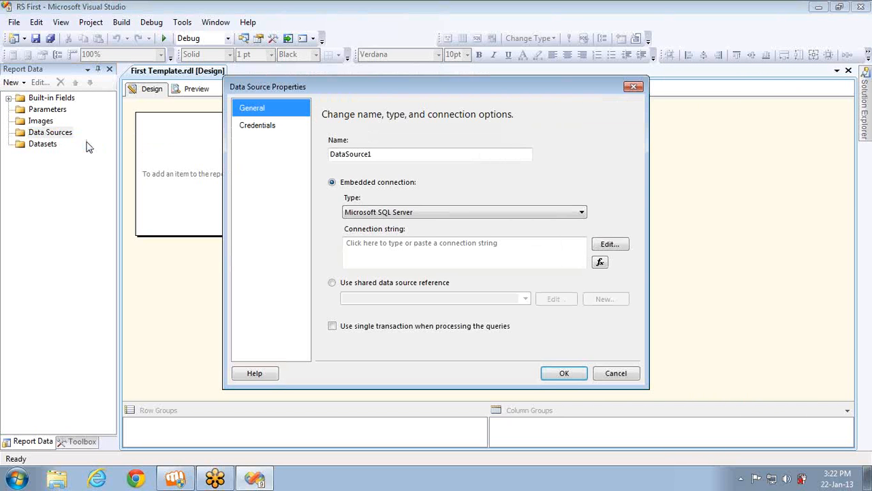
left_click(331, 282)
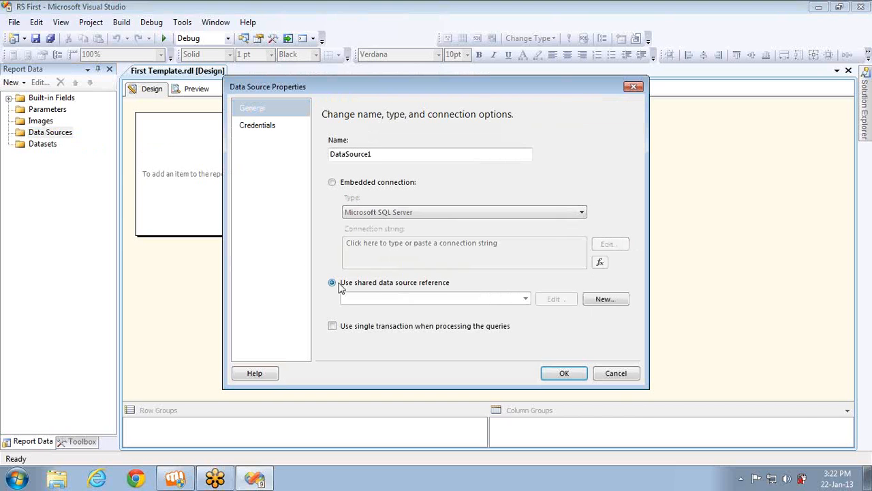
double_click(379, 152)
type("A")
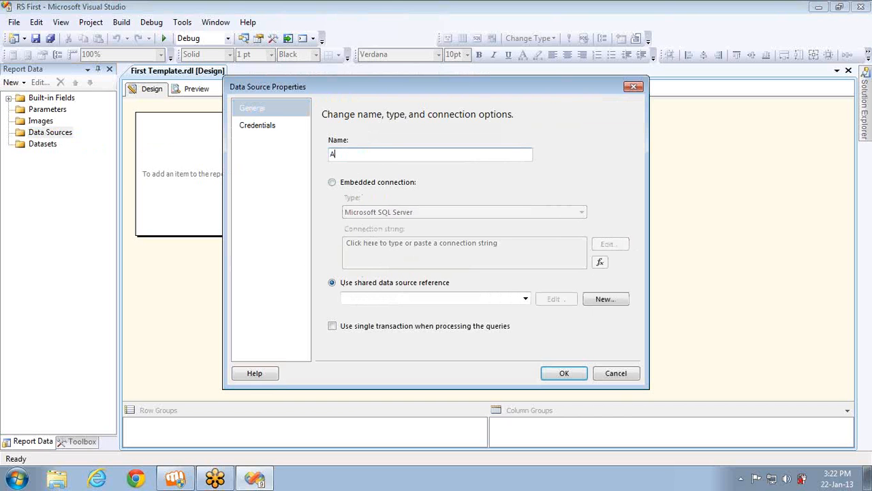
type("DV")
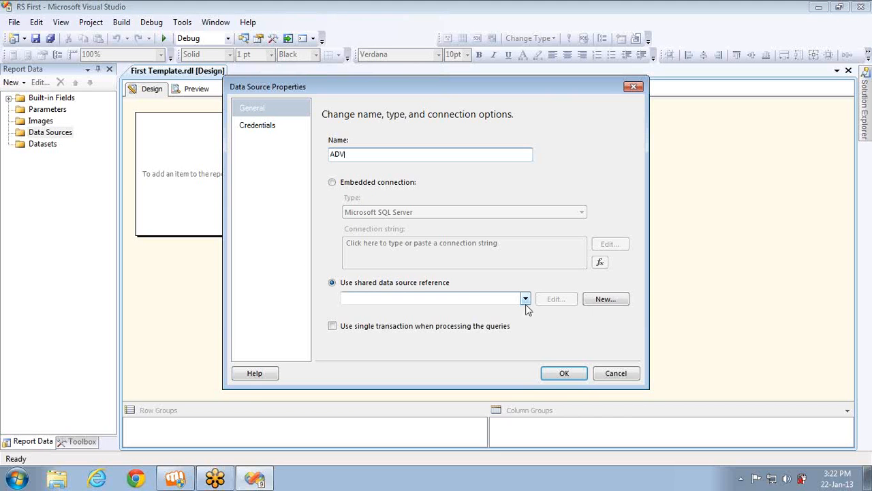
left_click(526, 306)
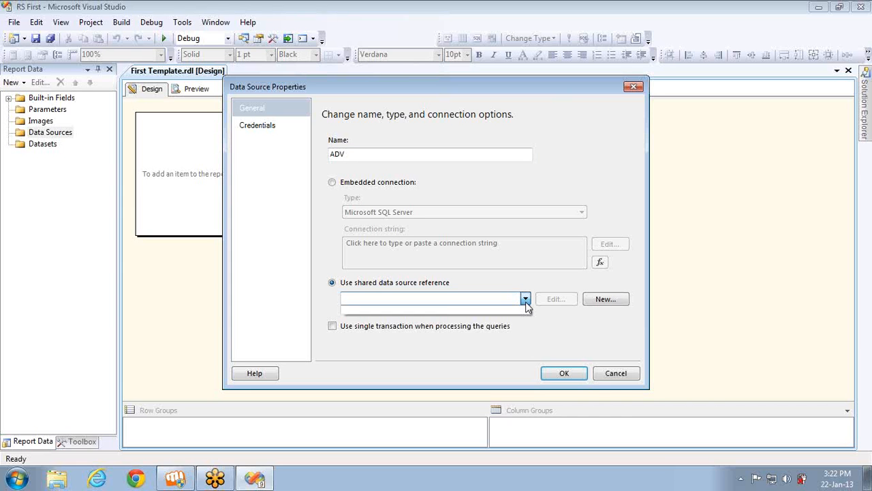
left_click(606, 302)
Create a new shared data source ADV connecting to AdventureWorksDW on localhost
left_click(605, 303)
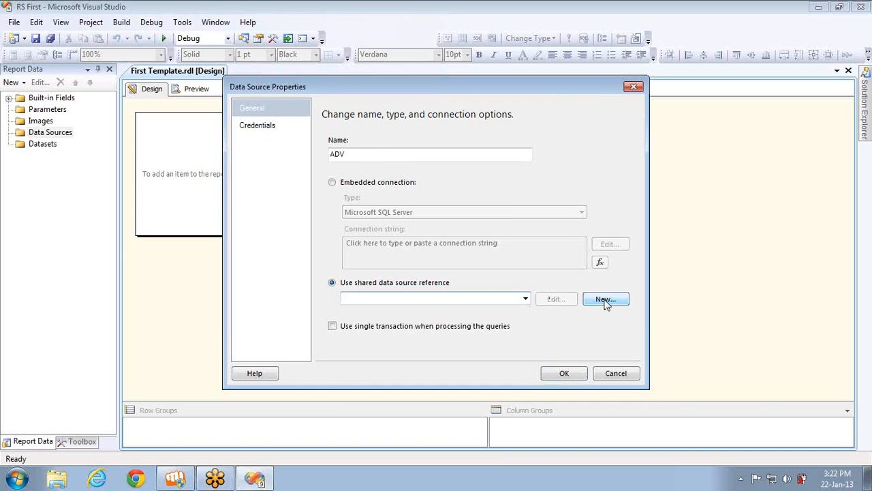
double_click(409, 158)
type("ADVi")
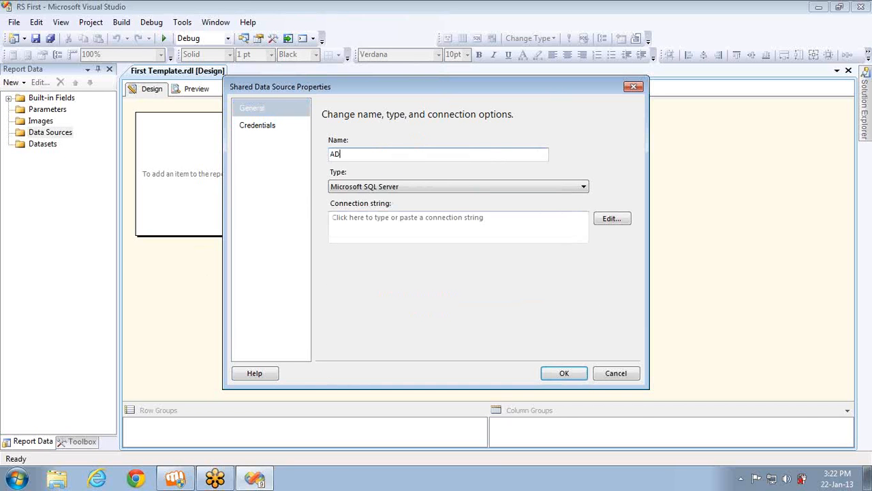
left_click(611, 218)
type("l")
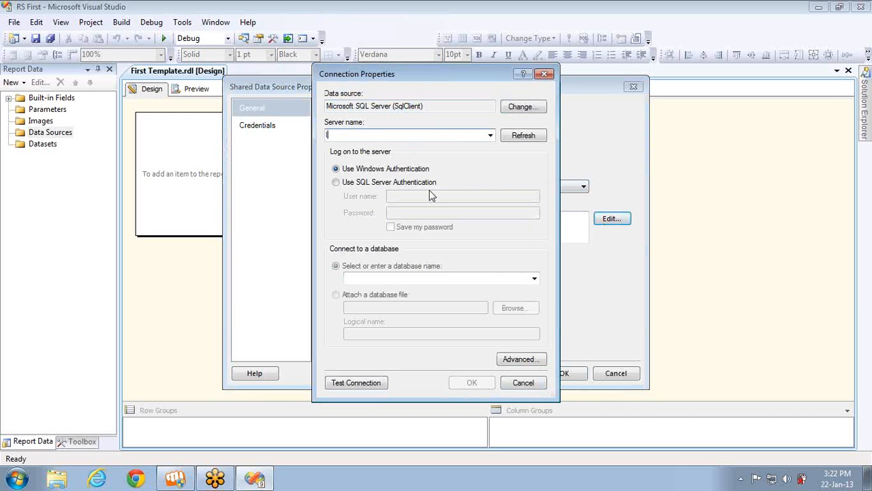
type("ocalhost")
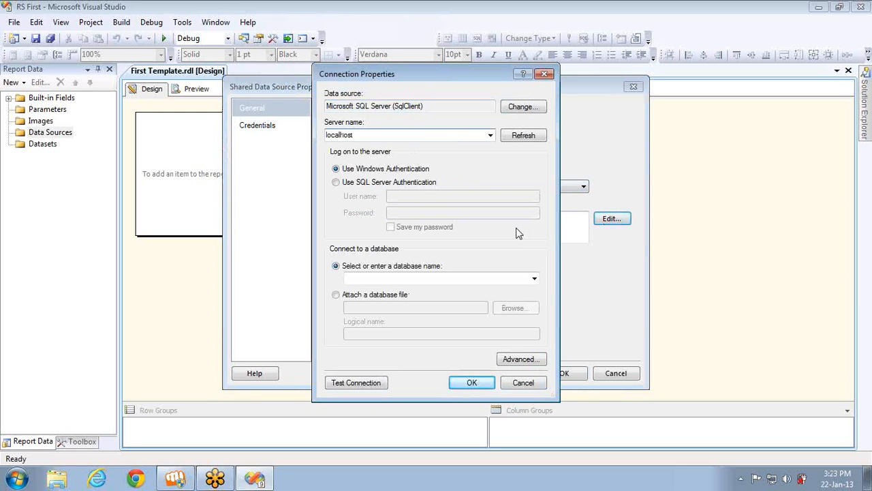
left_click(535, 279)
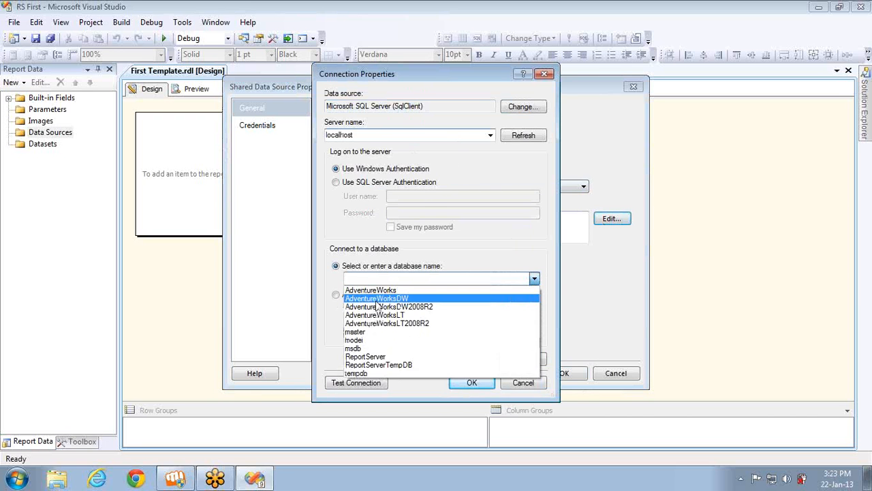
left_click(368, 298)
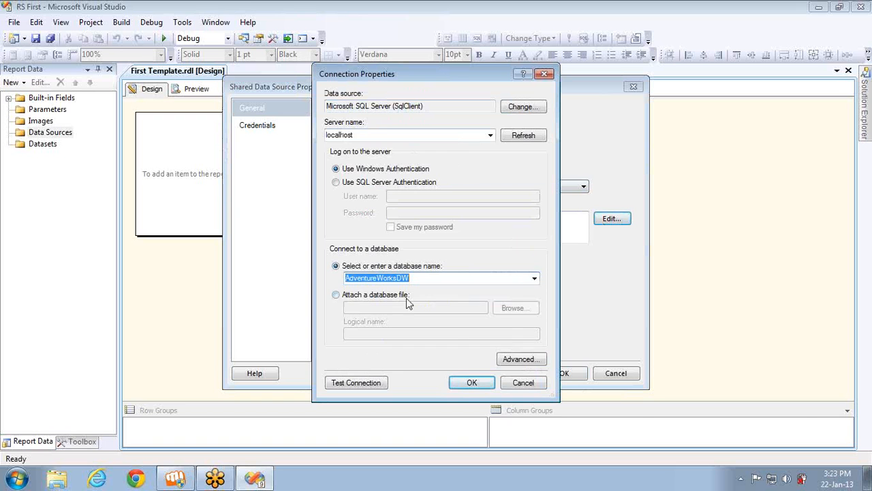
left_click(472, 383)
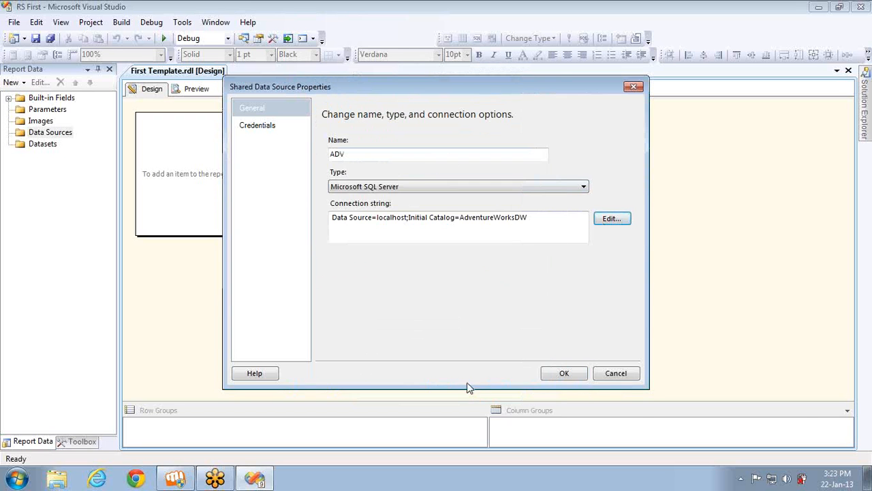
left_click(554, 378)
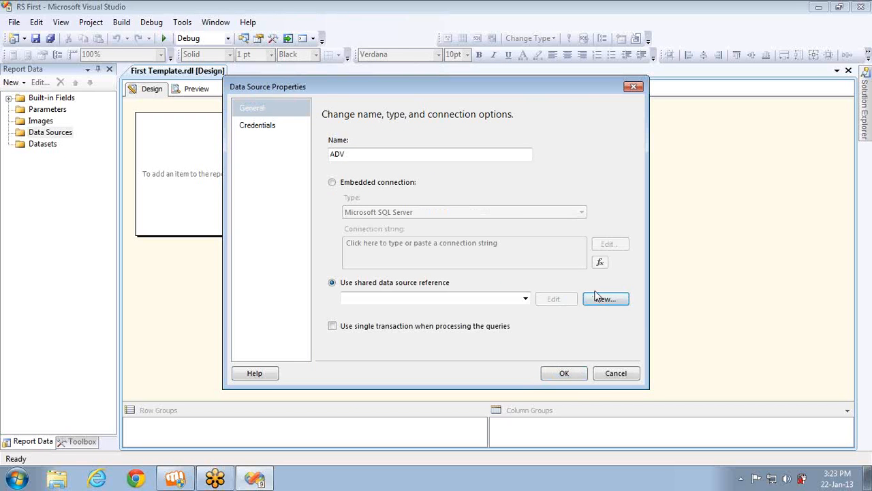
Select ADV as the shared reference and finish adding the data source
left_click(526, 298)
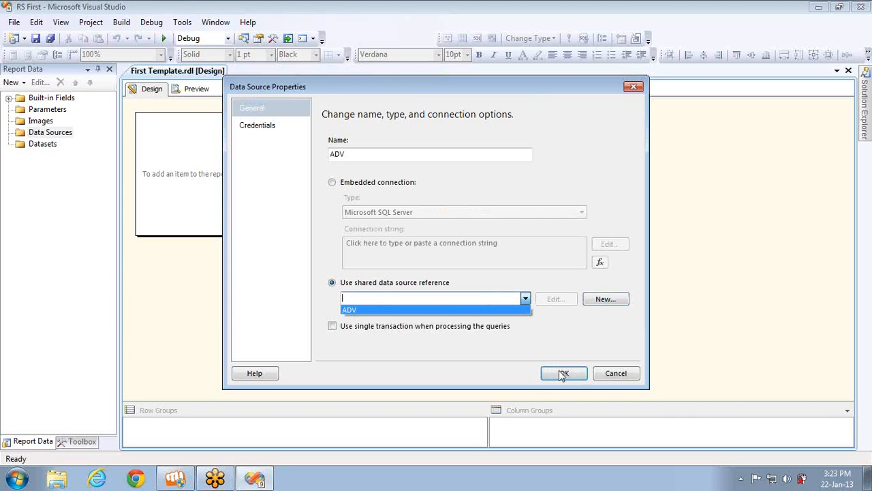
left_click(467, 310)
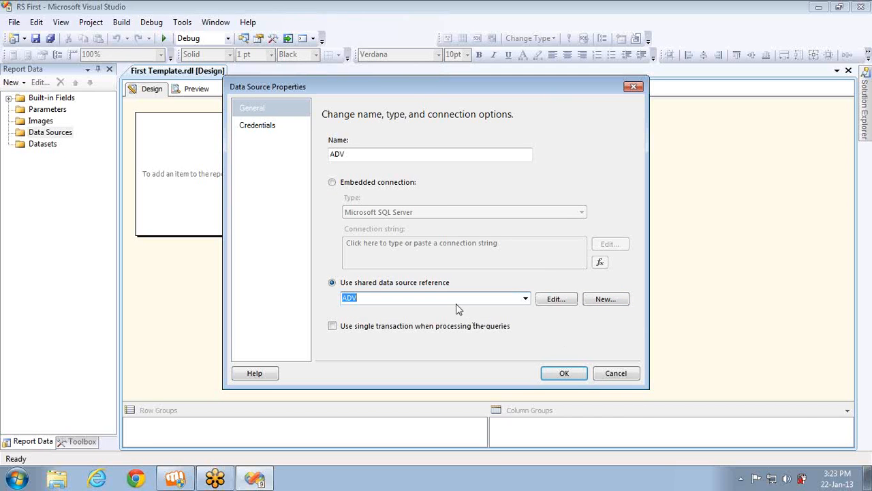
left_click(561, 374)
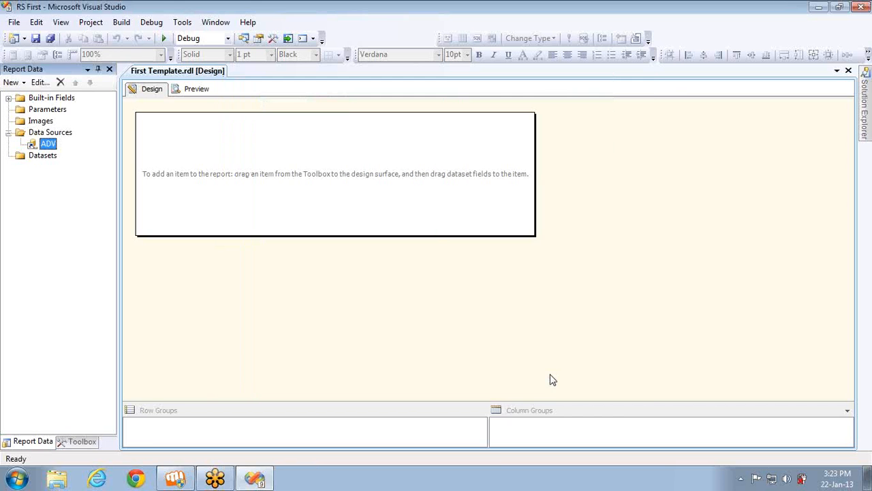
left_click(243, 38)
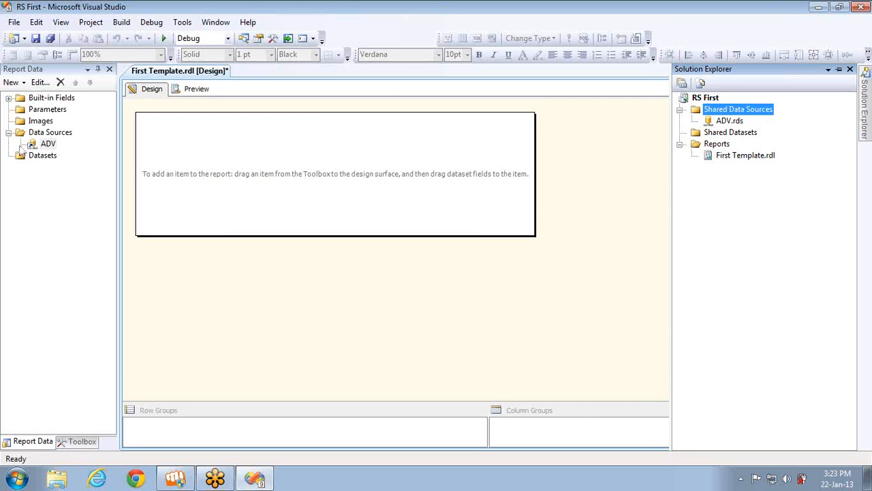
left_click(47, 144)
double_click(48, 145)
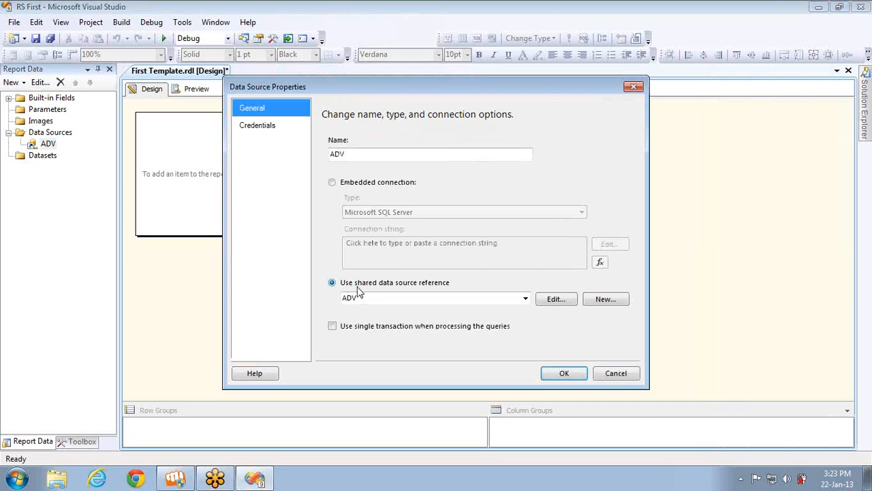
left_click(613, 374)
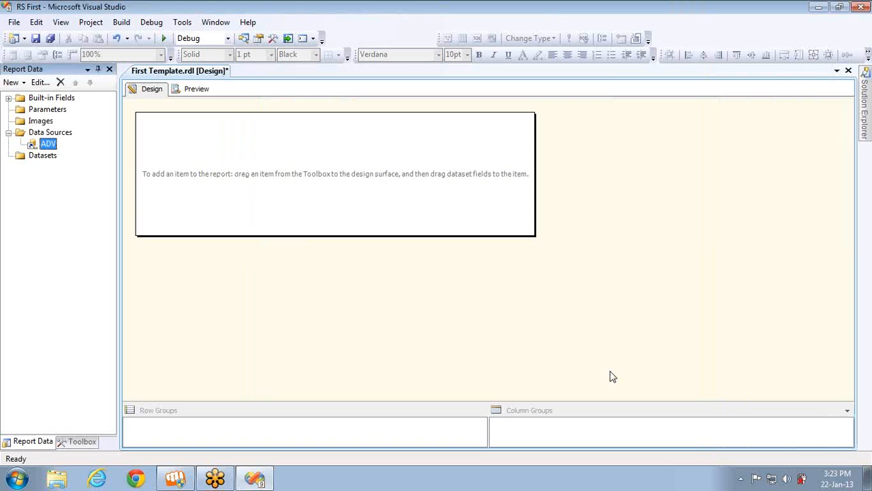
Add data source 'Embed' with an embedded connection to localhost's AdventureWorks database
right_click(62, 135)
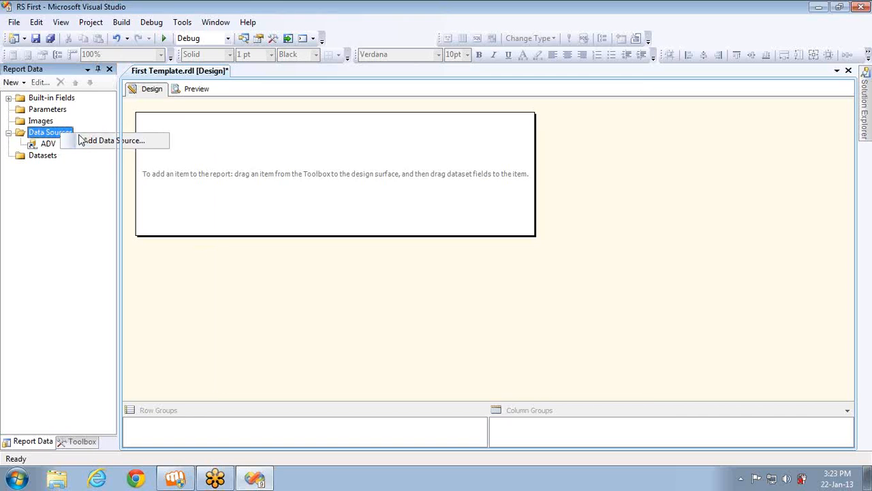
left_click(80, 141)
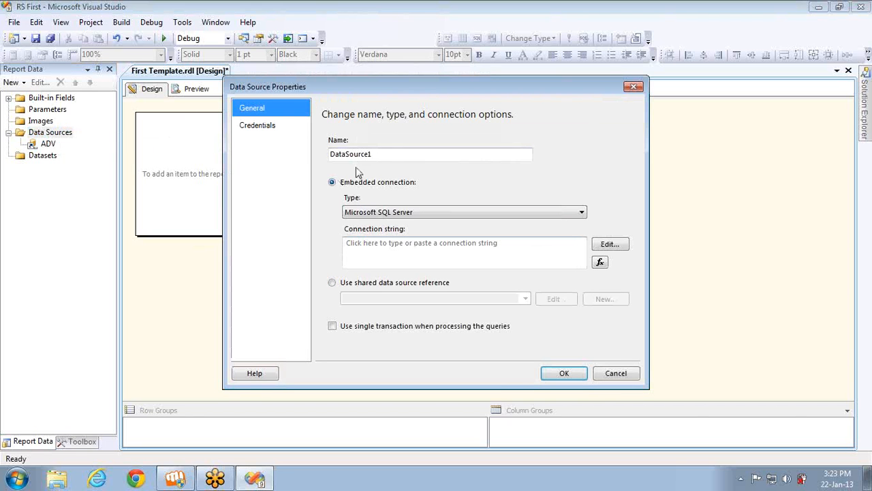
left_click(399, 154)
double_click(399, 154)
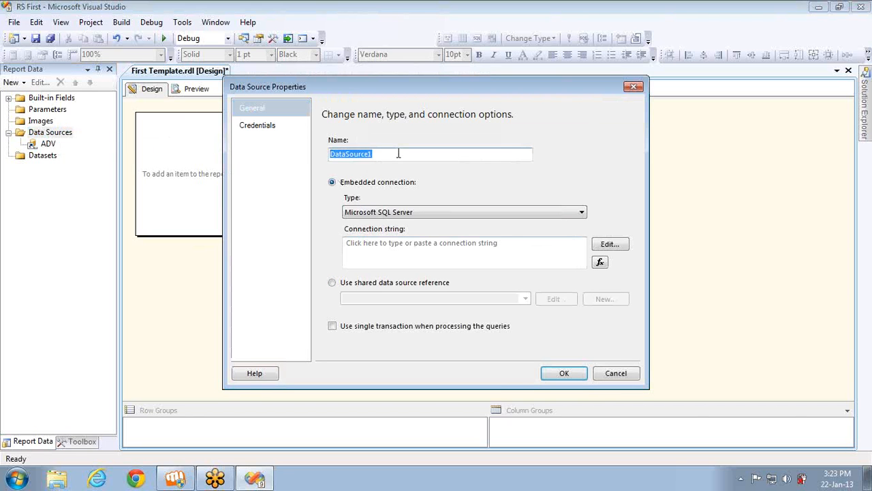
type("Emb")
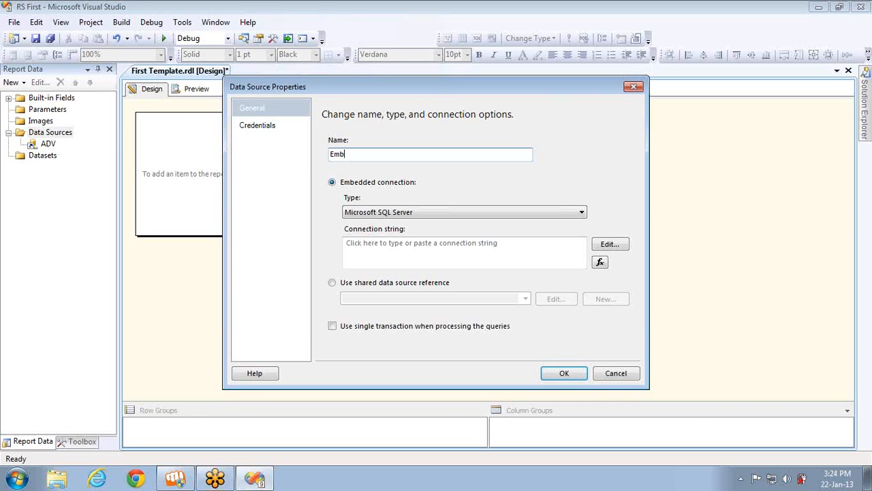
type("edd")
key("BackSpace")
left_click(606, 245)
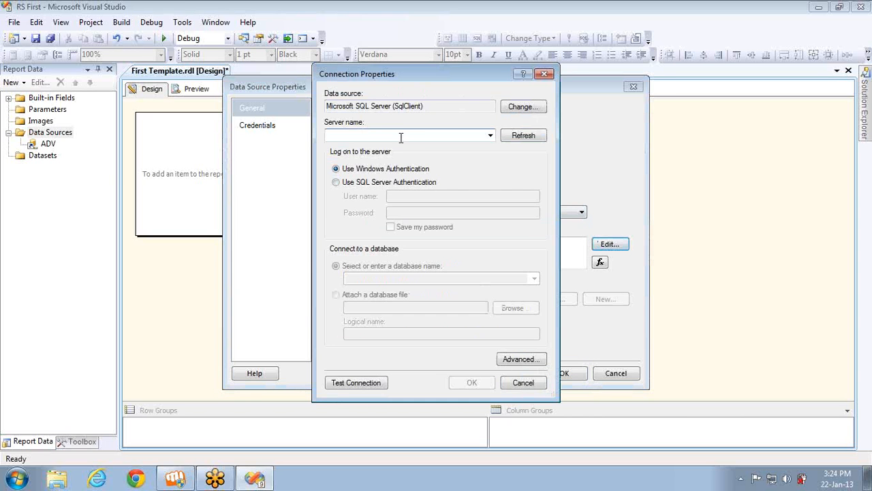
type("localhost")
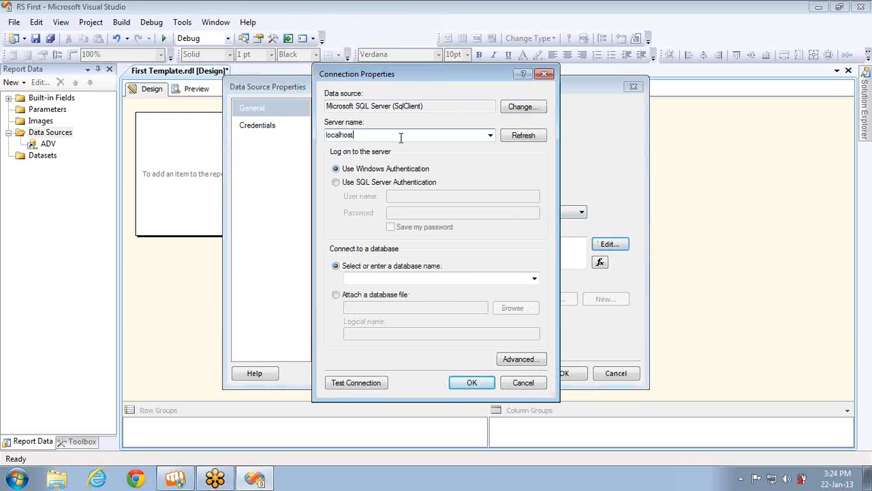
left_click(534, 278)
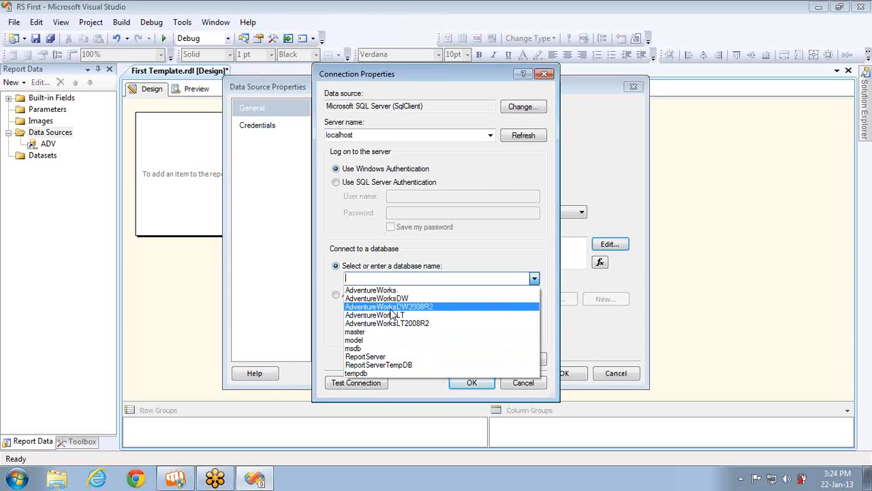
left_click(382, 291)
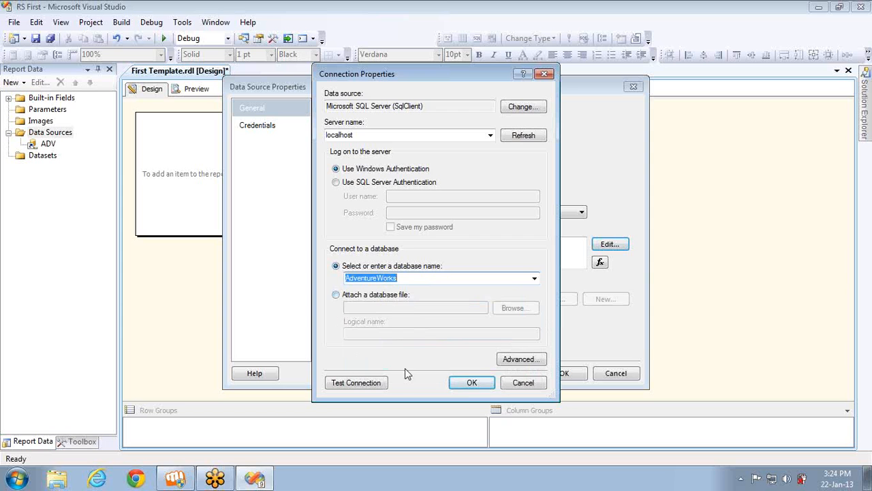
left_click(470, 382)
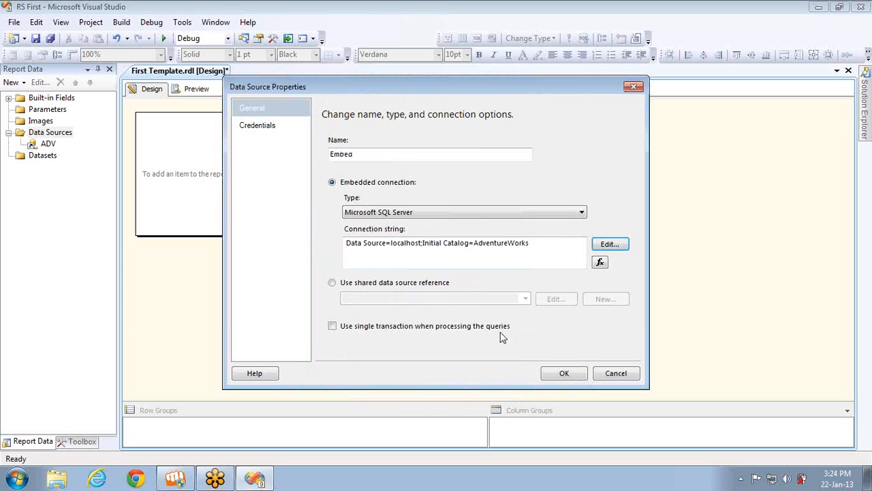
left_click(553, 374)
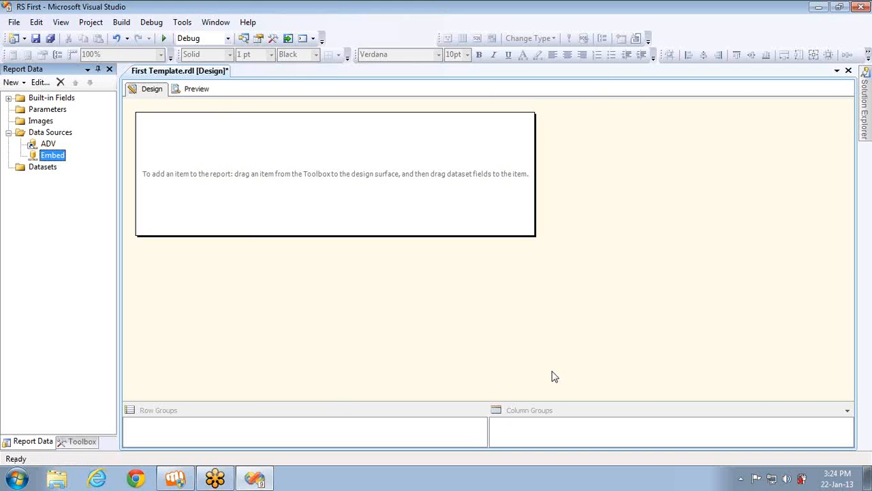
double_click(33, 145)
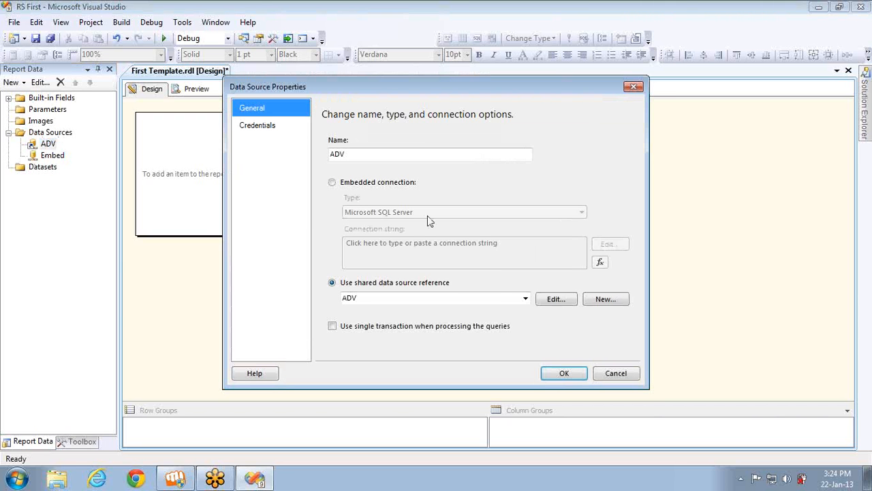
left_click(332, 327)
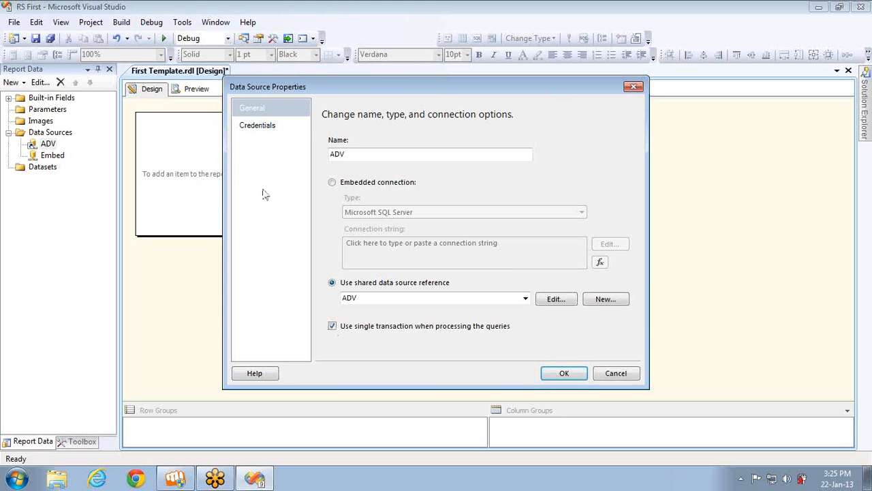
left_click(244, 127)
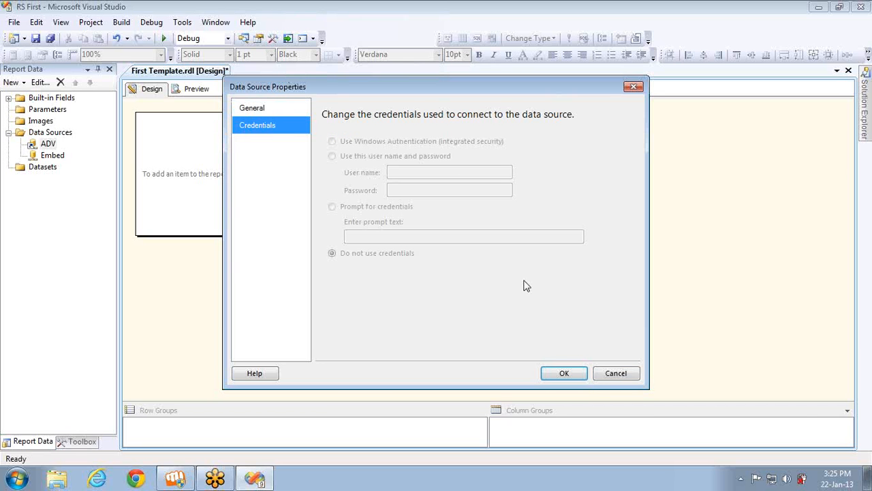
left_click(626, 375)
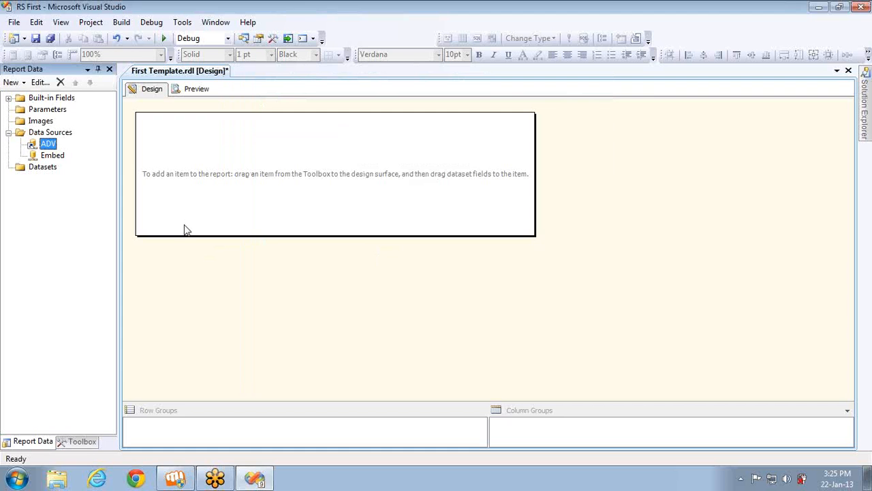
double_click(45, 146)
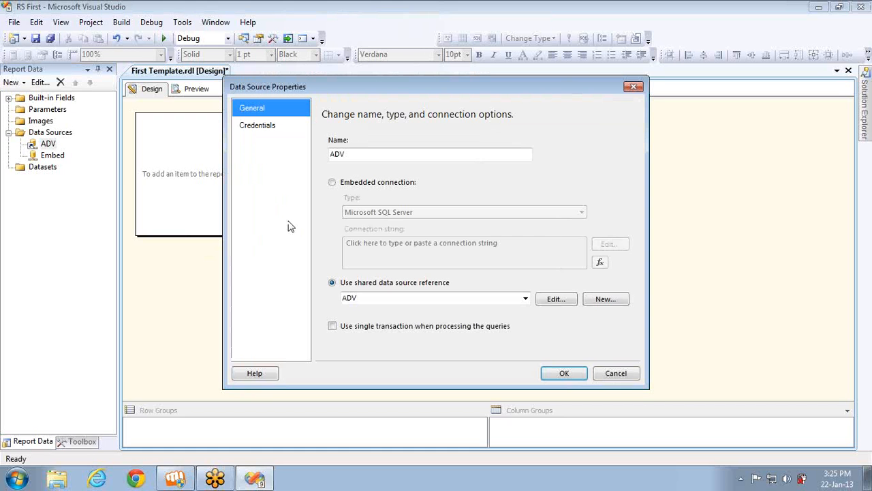
left_click(563, 300)
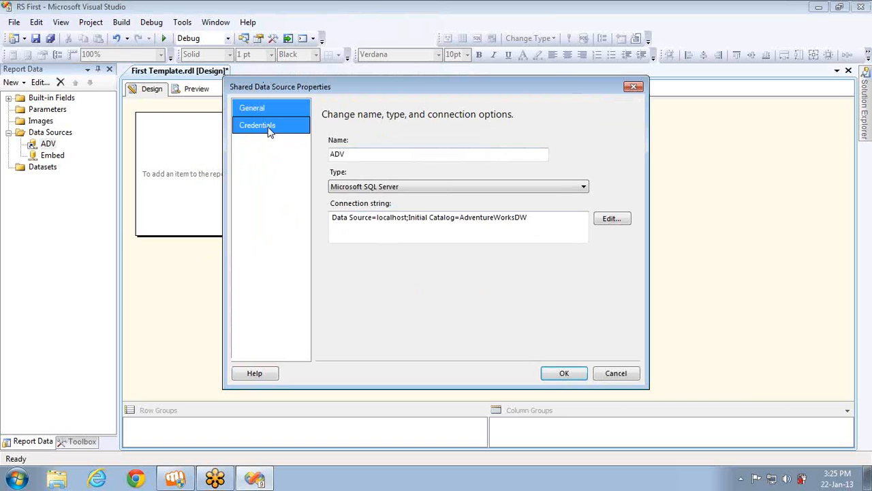
left_click(609, 374)
left_click(610, 374)
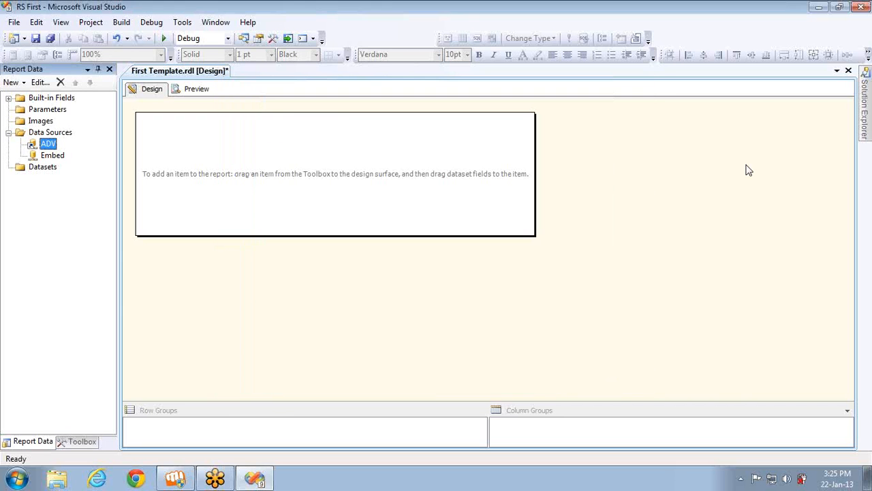
Pin Solution Explorer and confirm ADV.rds credentials stay on Use Windows Authentication
left_click(244, 39)
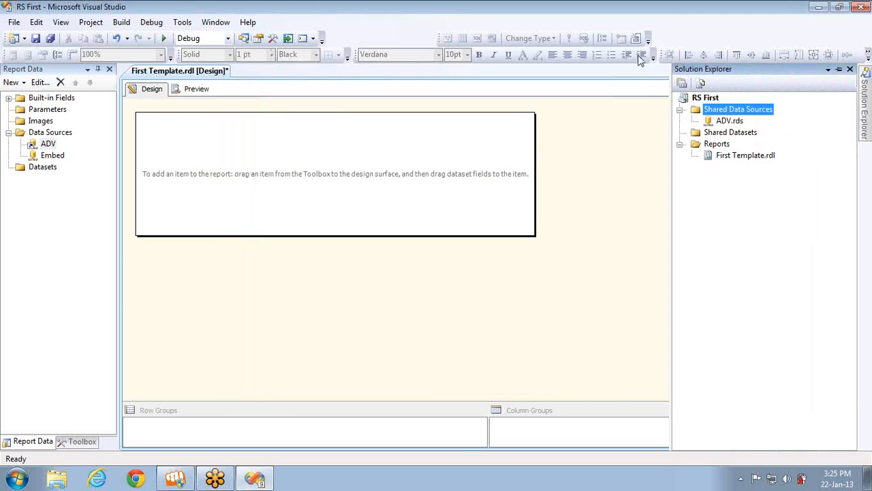
left_click(845, 71)
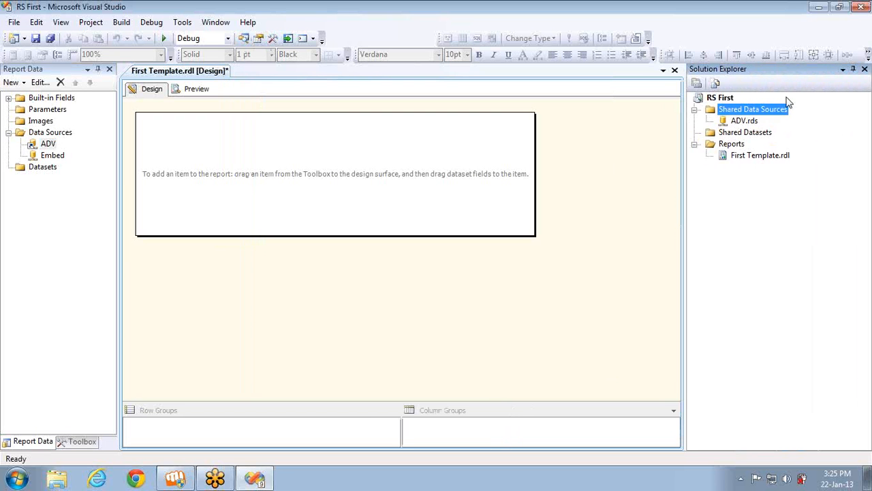
double_click(744, 120)
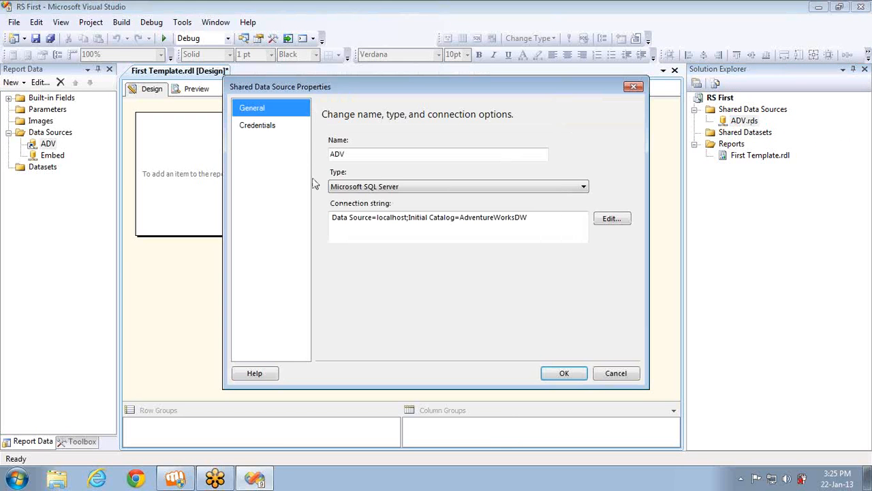
left_click(264, 130)
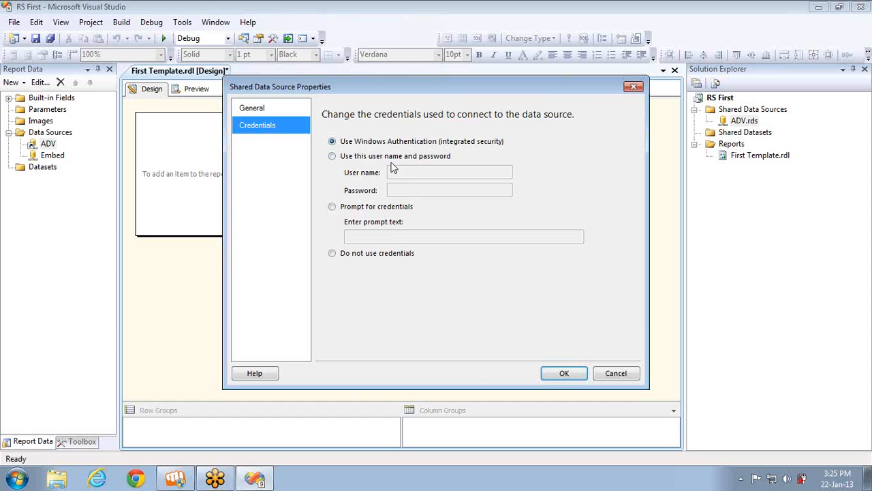
left_click(343, 256)
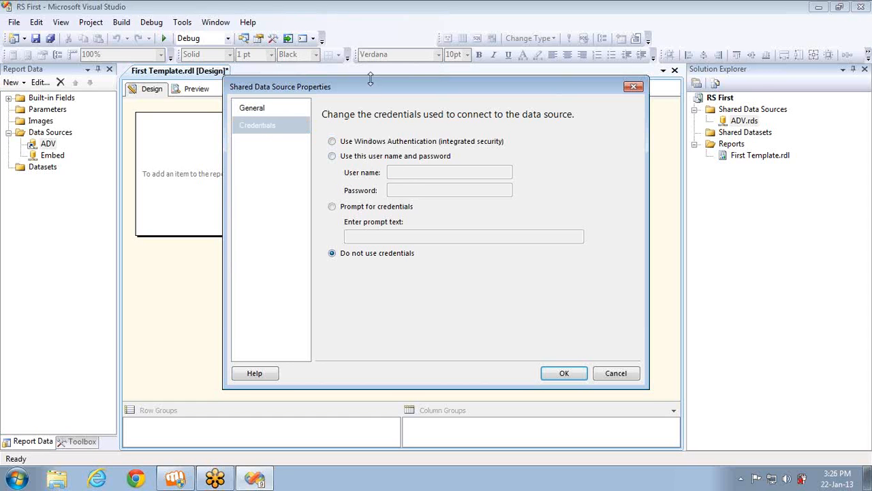
left_click(353, 144)
left_click(564, 374)
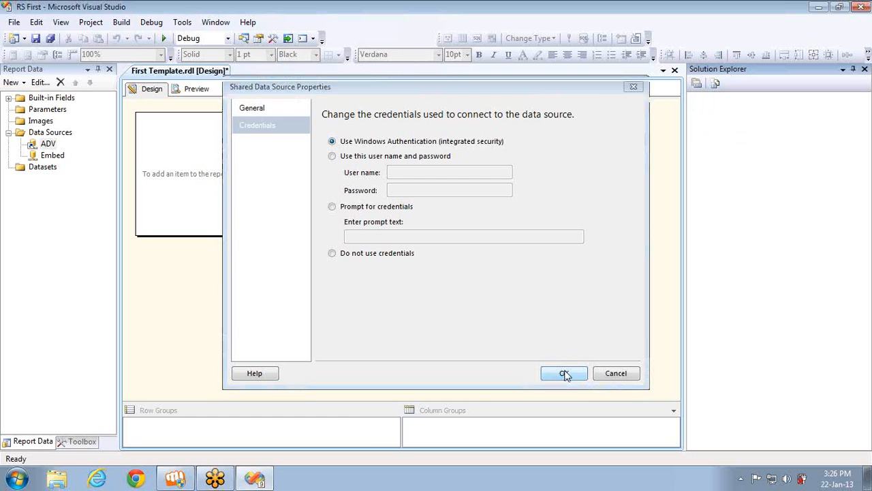
Check the Embed data source's credentials and cancel without changes
double_click(51, 157)
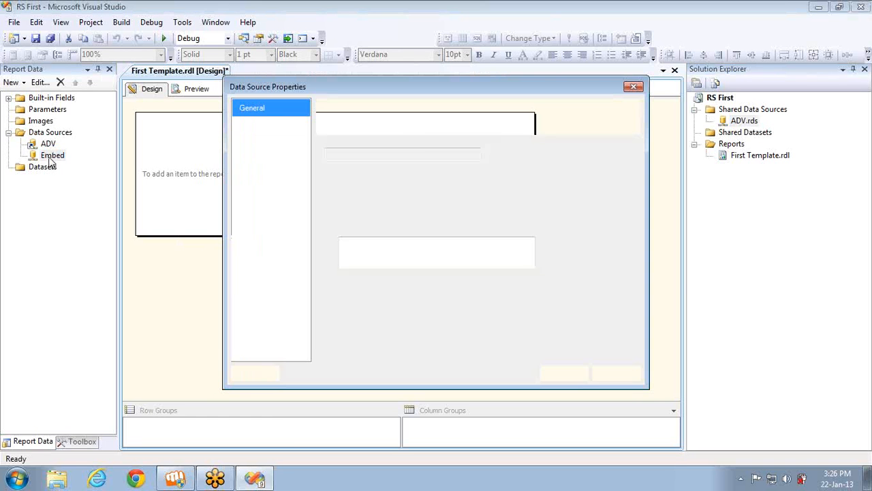
left_click(258, 130)
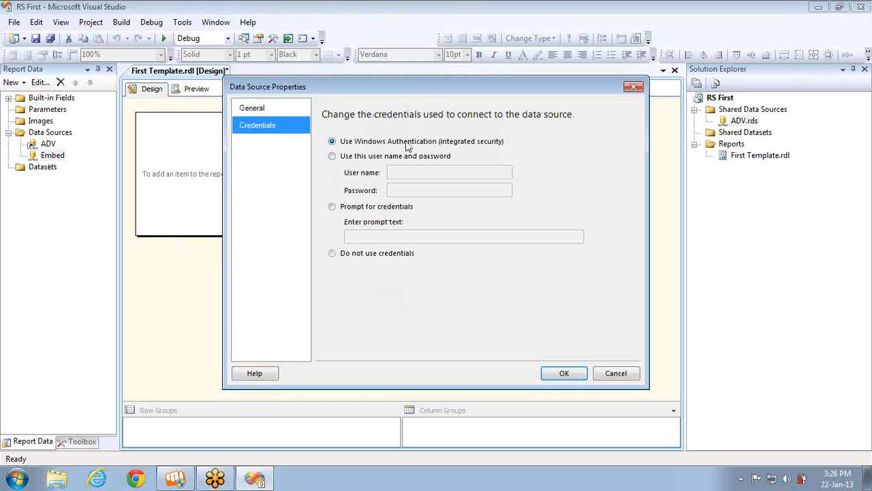
left_click(626, 379)
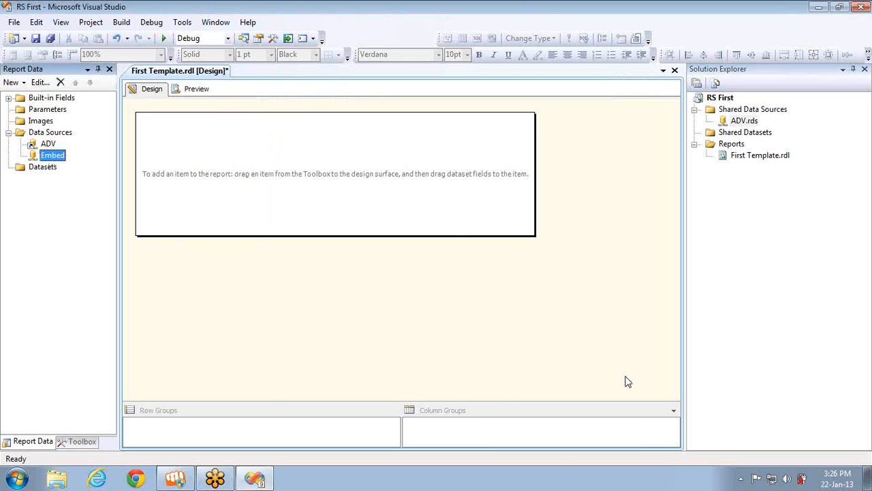
Tick 'Use single transaction when processing the queries' for the ADV data source
left_click(54, 145)
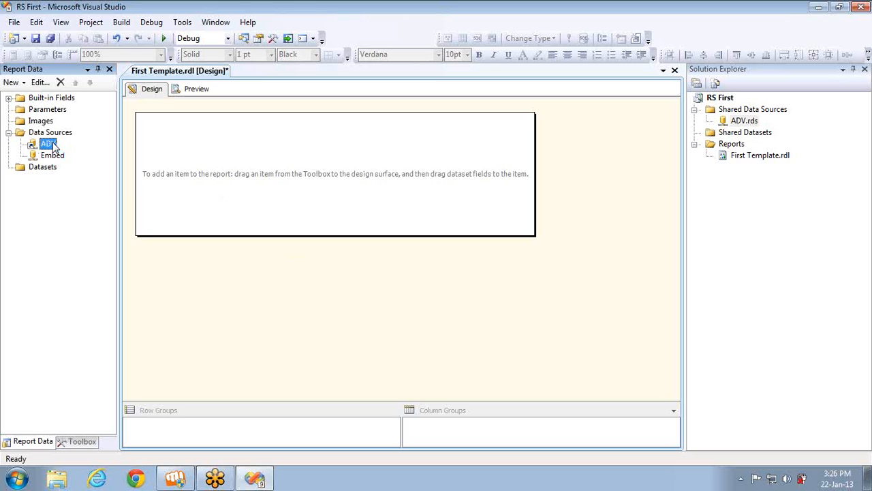
right_click(54, 145)
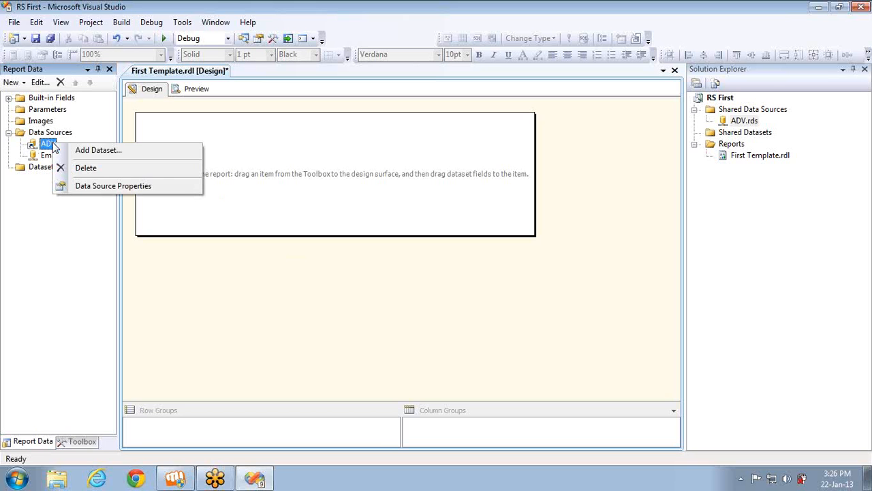
left_click(104, 188)
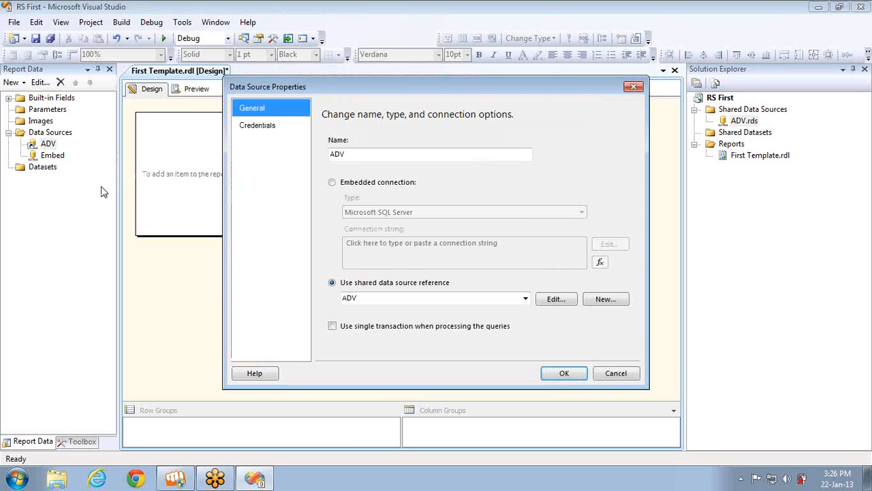
left_click(615, 379)
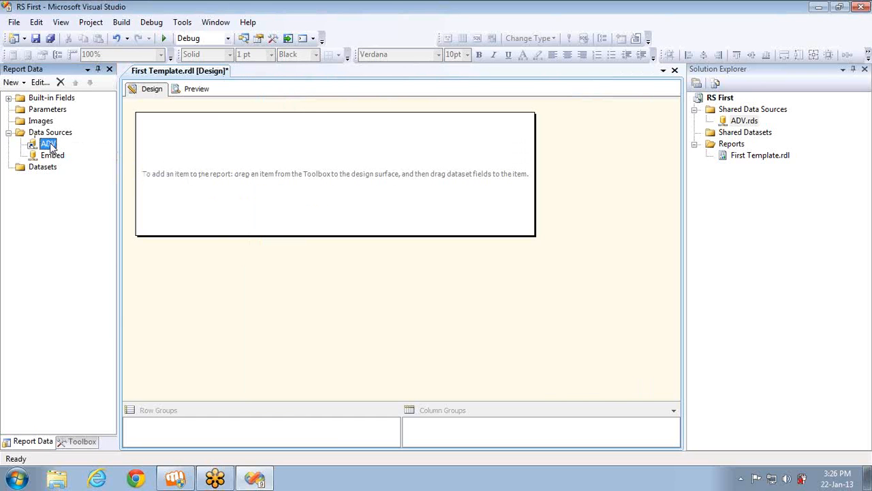
double_click(50, 143)
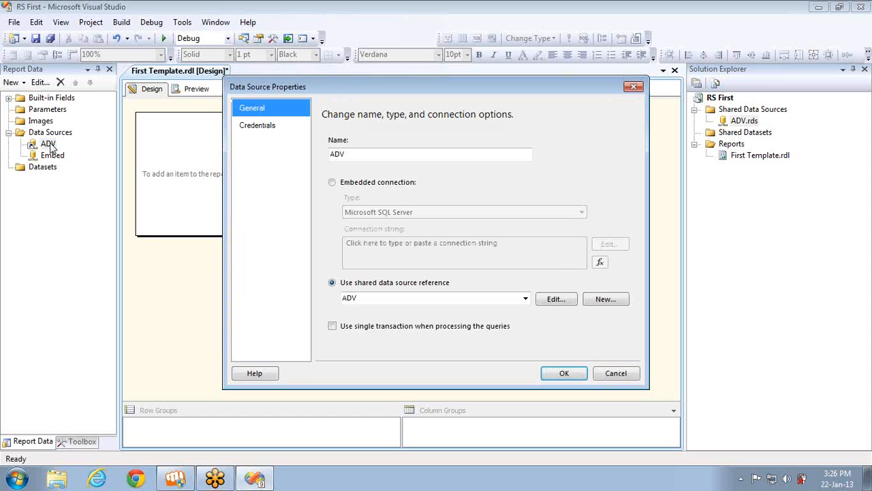
left_click(332, 325)
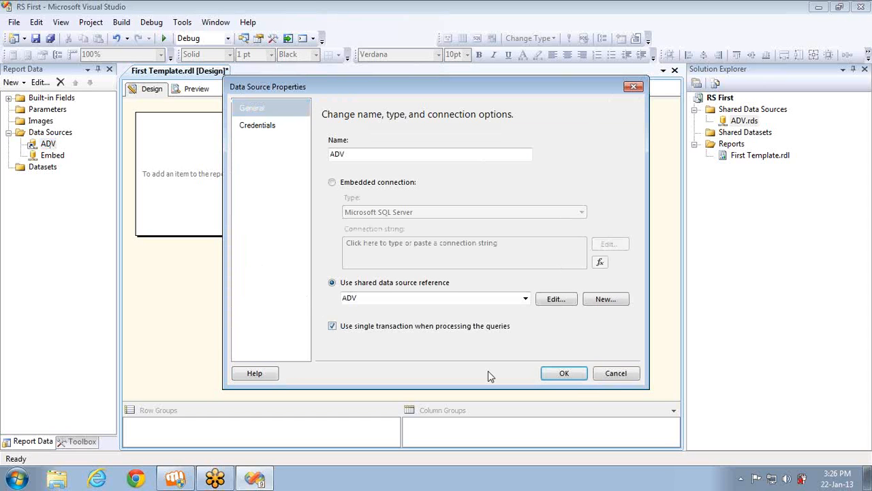
left_click(576, 375)
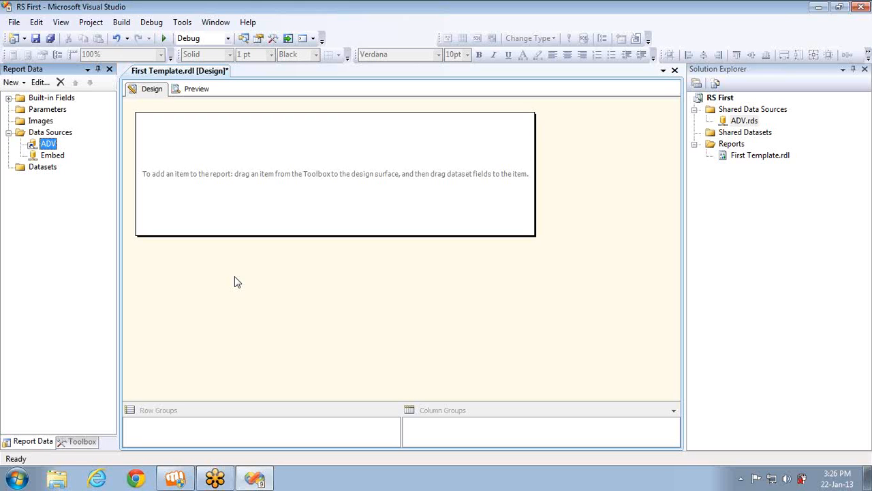
right_click(730, 148)
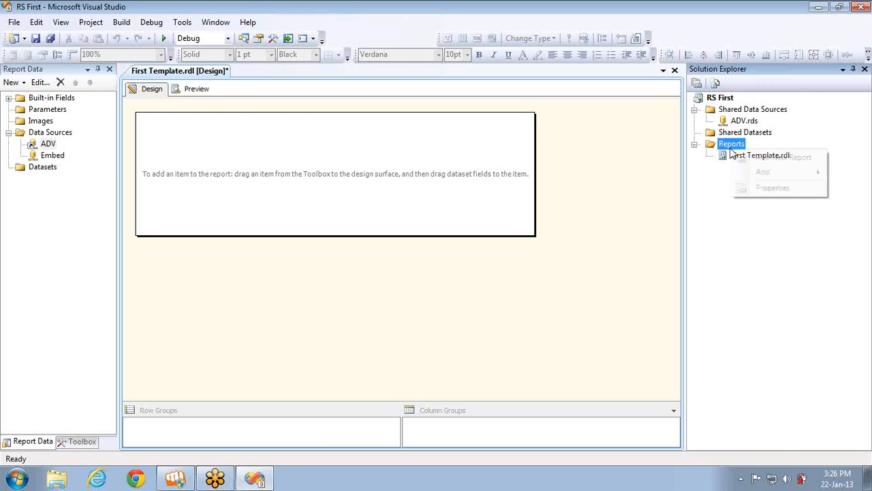
left_click(755, 157)
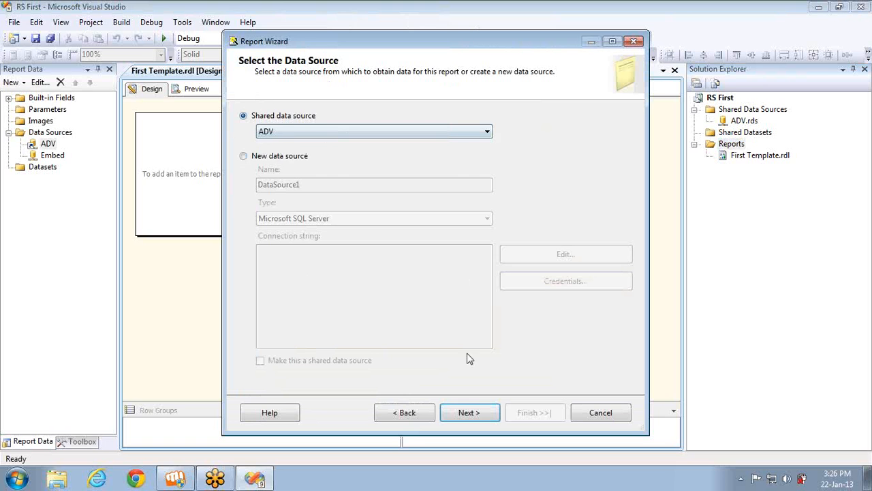
left_click(471, 412)
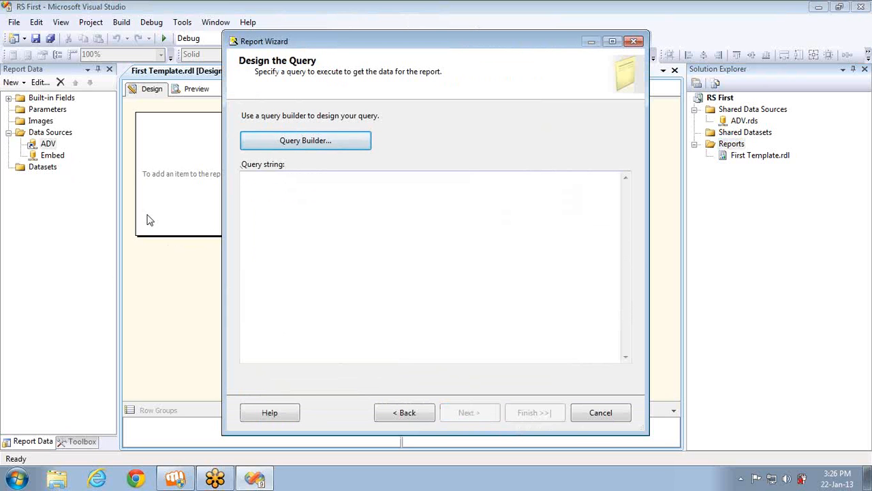
left_click(402, 413)
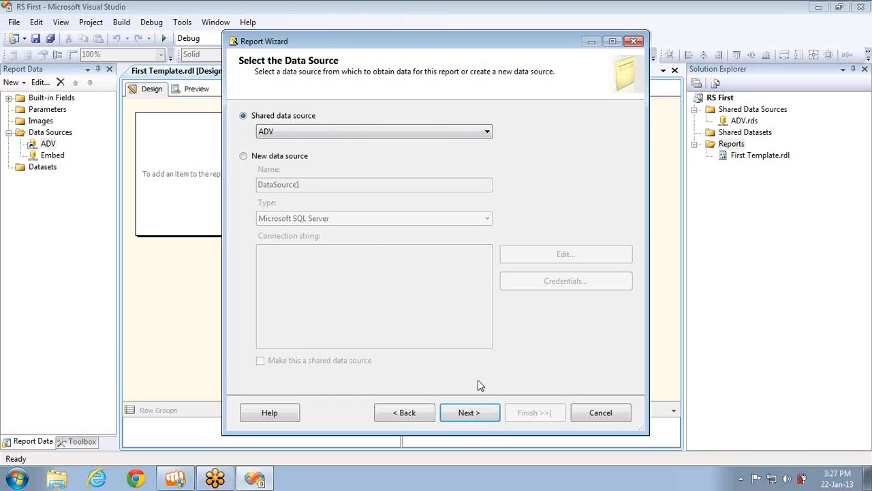
left_click(484, 419)
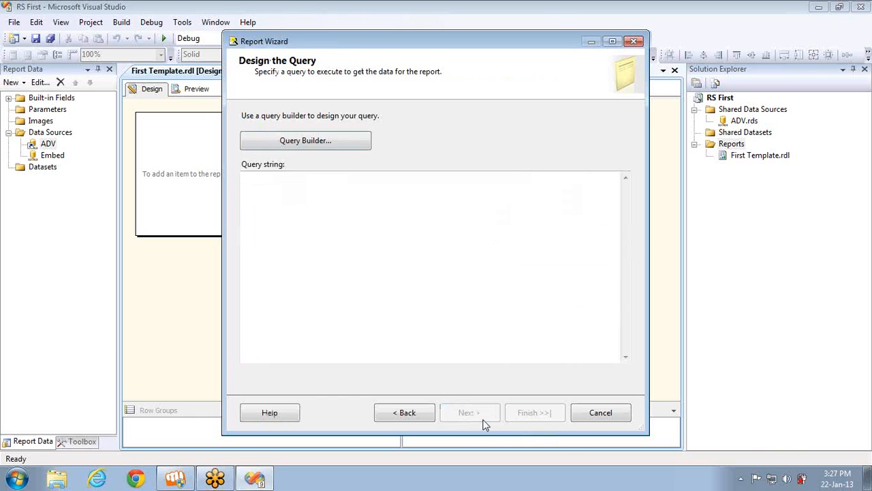
left_click(609, 413)
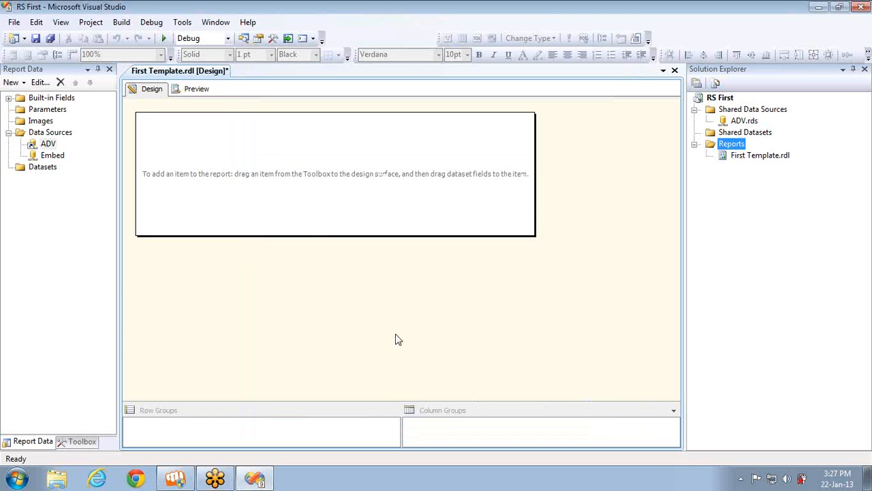
Select the Datasets folder in Report Data and bring up its context menu
left_click(46, 156)
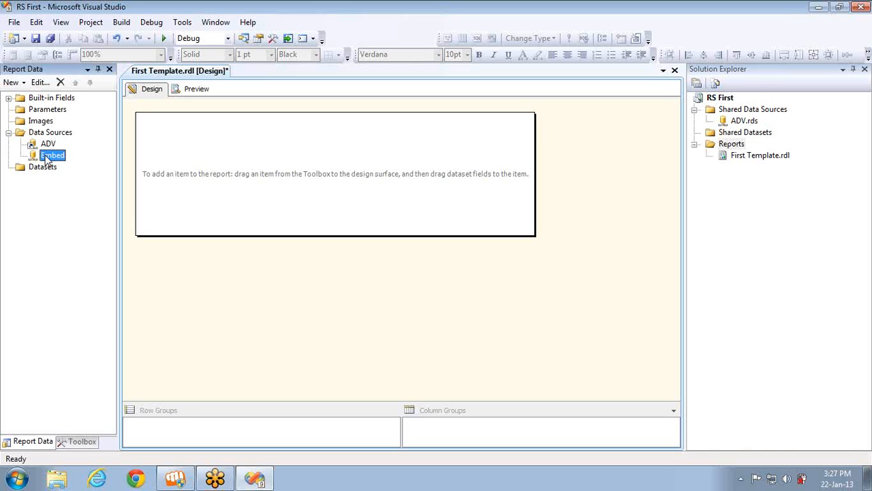
left_click(49, 171)
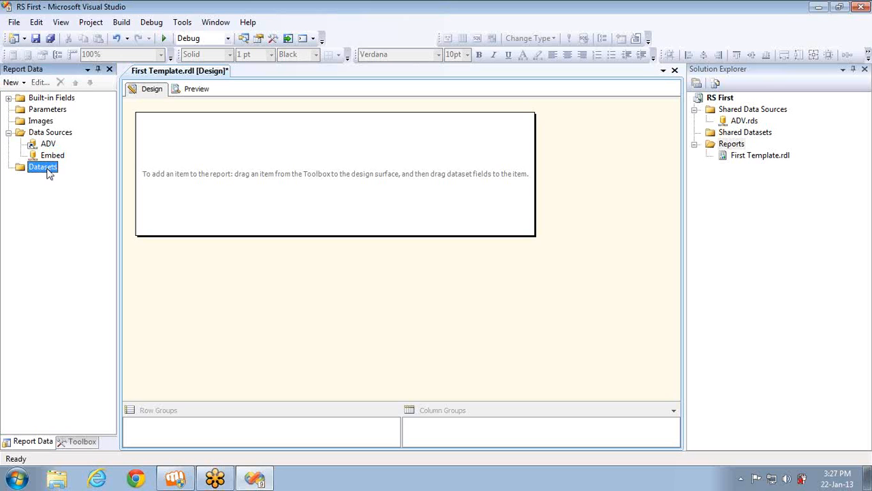
left_click(866, 32)
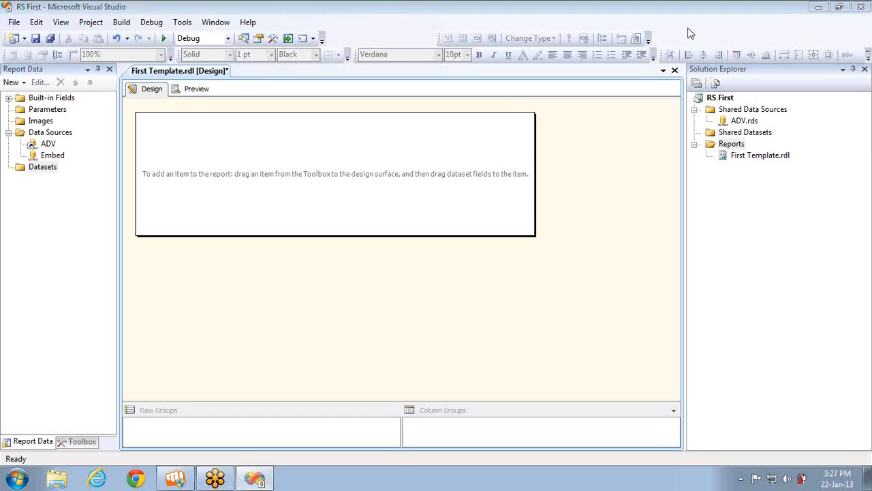
right_click(39, 170)
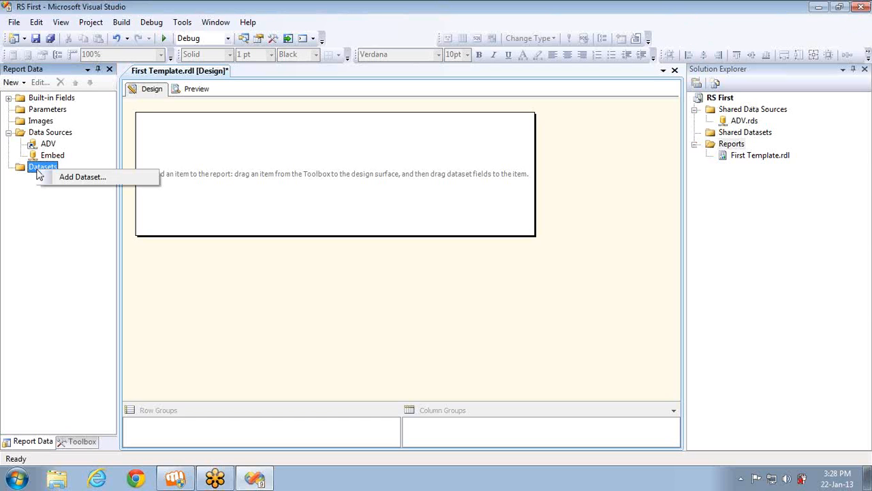
Start DataSet1 as a new dataset, choosing 'Use a dataset embedded in my report'
left_click(79, 177)
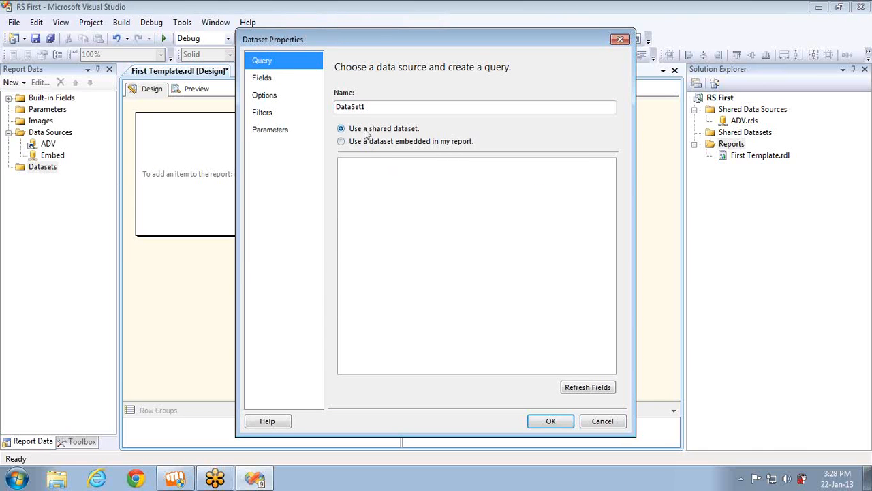
left_click(368, 170)
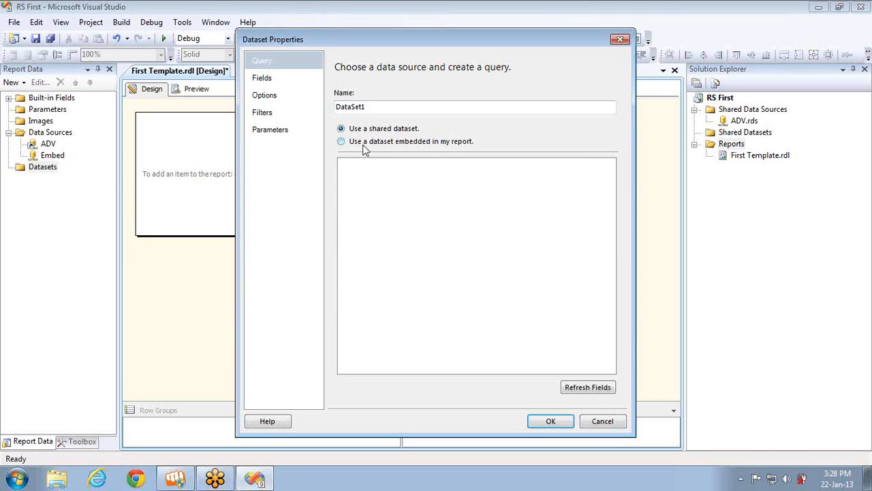
left_click(361, 142)
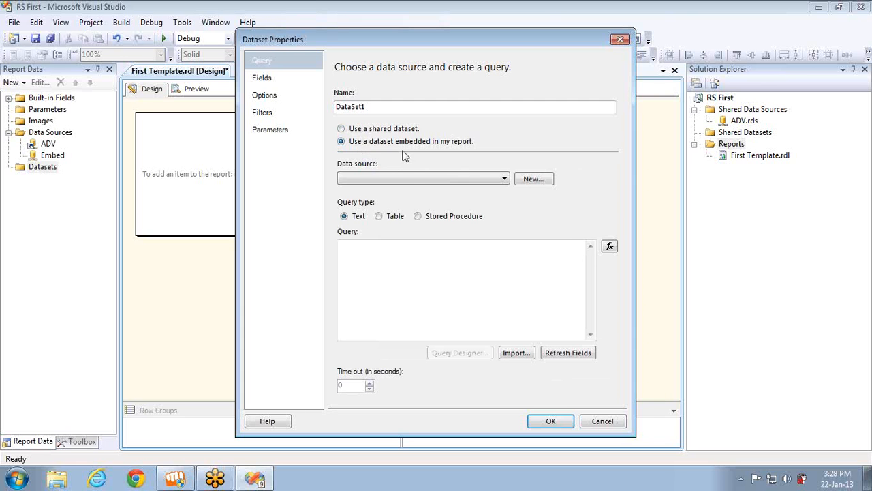
Cancel the embedded dataset and add a new Dataset item under Shared Datasets
left_click(595, 423)
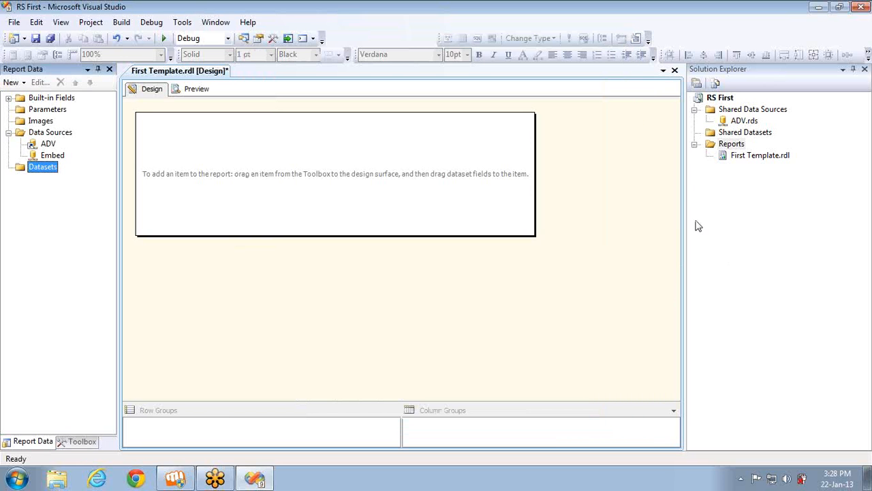
right_click(746, 137)
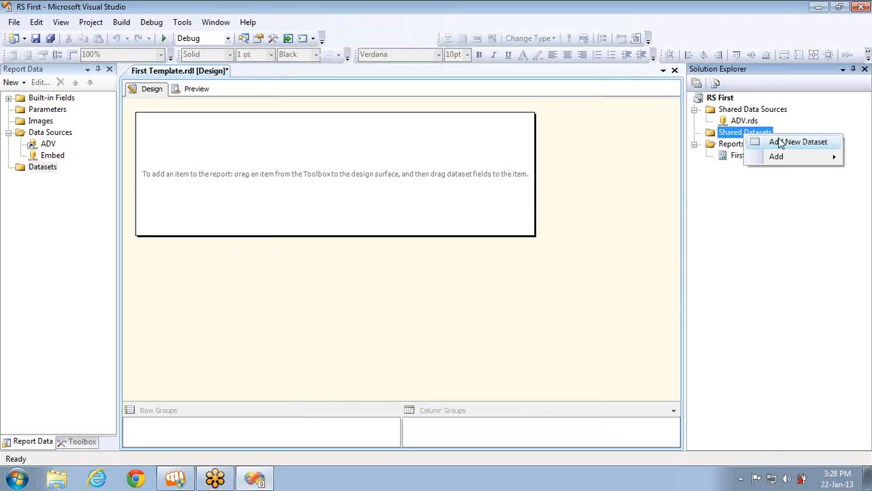
mouse_move(779, 157)
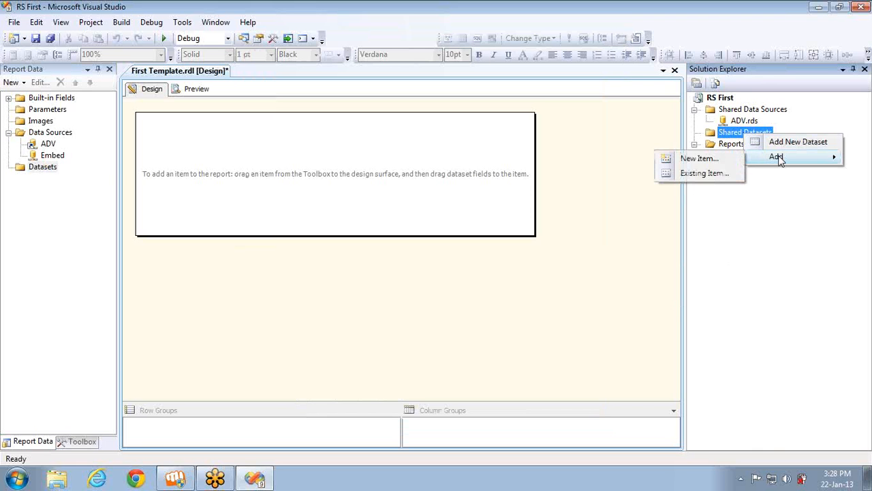
left_click(716, 157)
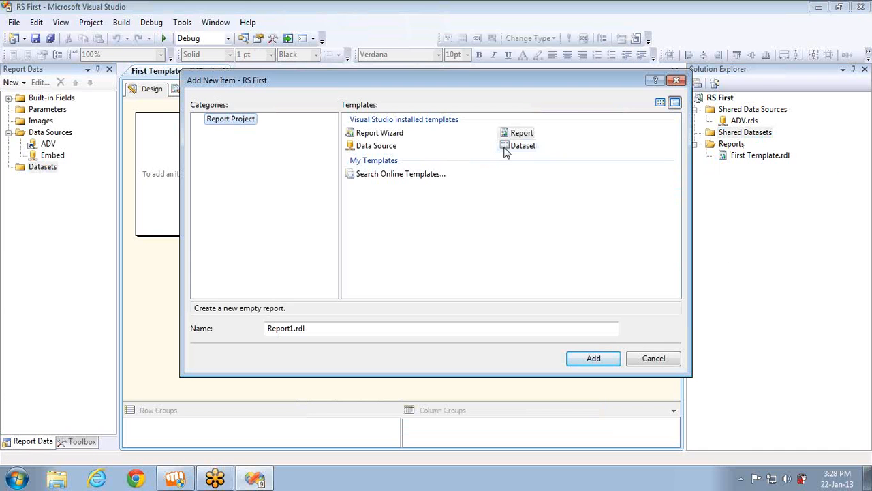
left_click(506, 148)
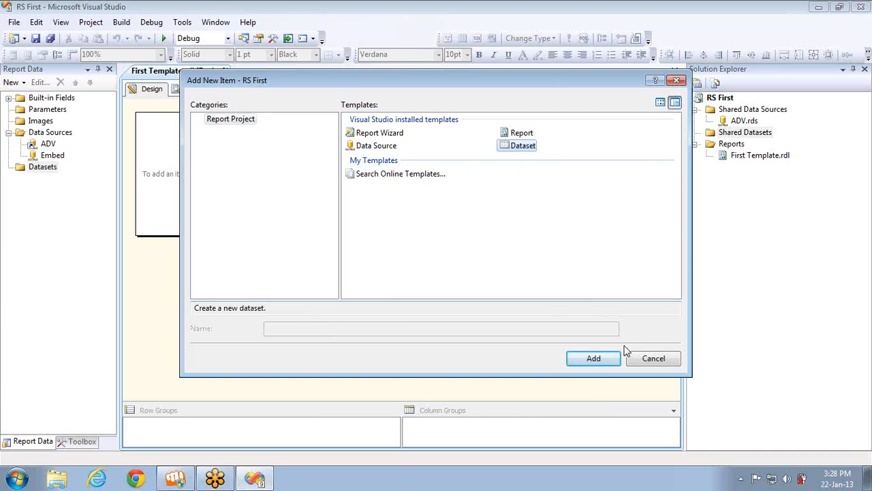
left_click(594, 361)
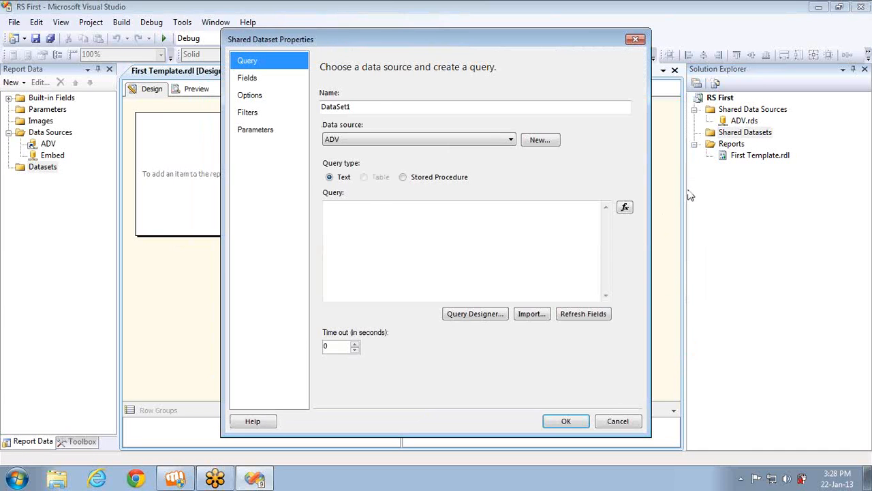
Name the shared dataset Prod_Sales and keep ADV as its data source
left_click(373, 112)
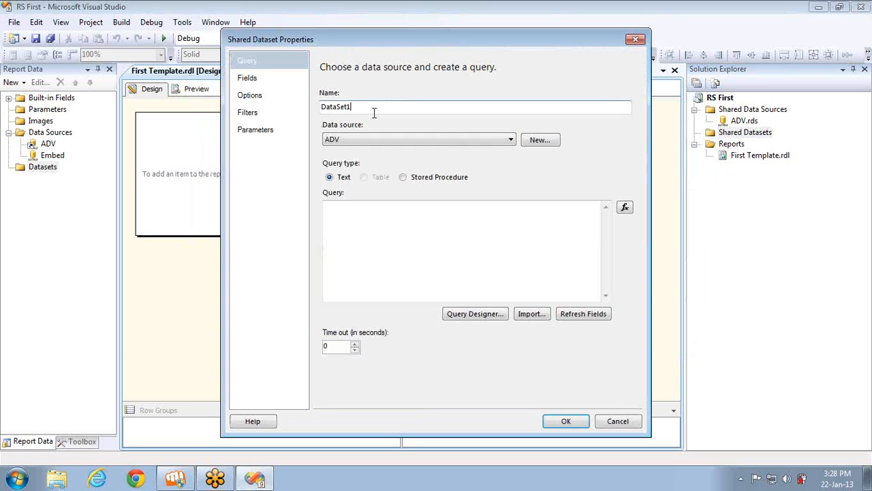
double_click(373, 112)
type("Prod")
type("_Sp")
type("es")
key("BackSpace")
key("BackSpace")
key("BackSpace")
type("ales")
left_click(369, 140)
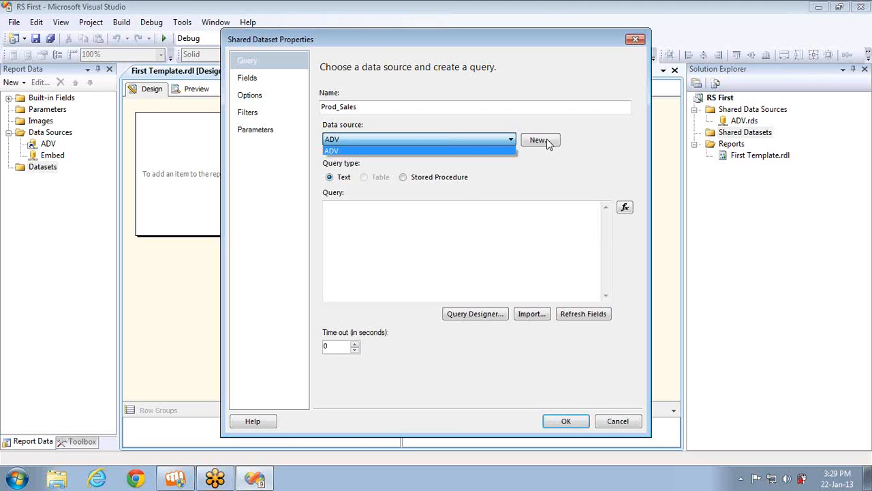
left_click(380, 151)
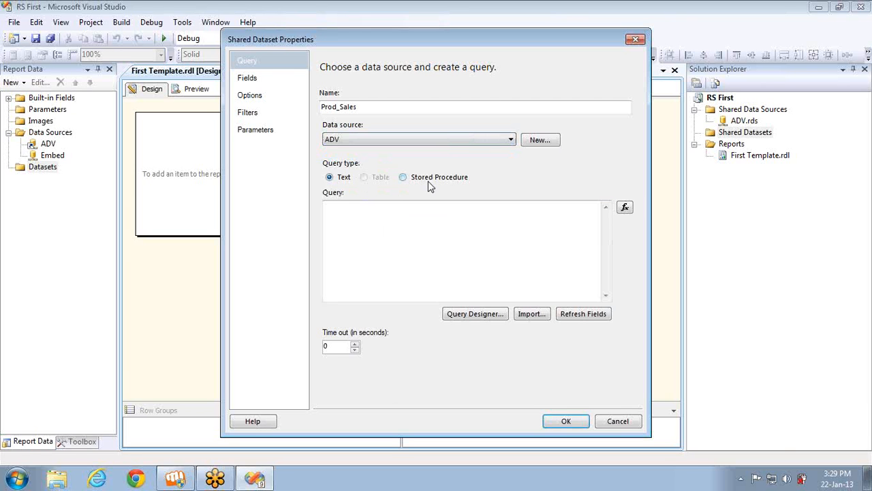
Leave the query text empty and launch the Query Designer
left_click(398, 224)
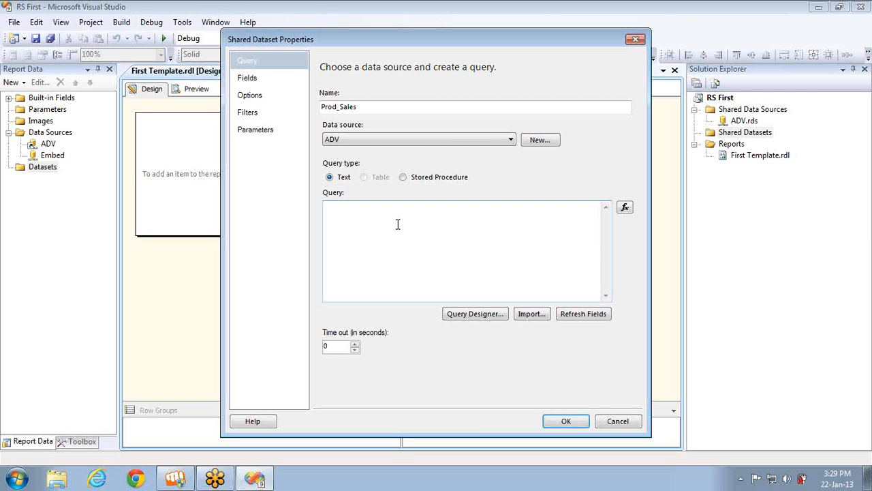
type("s")
key("BackSpace")
left_click(463, 315)
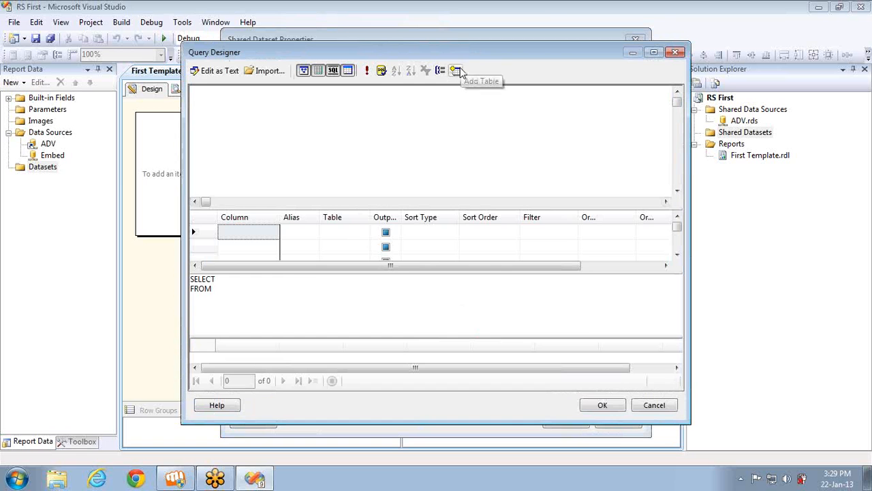
Add the DimProduct and FactInternetSales tables to the query
left_click(456, 70)
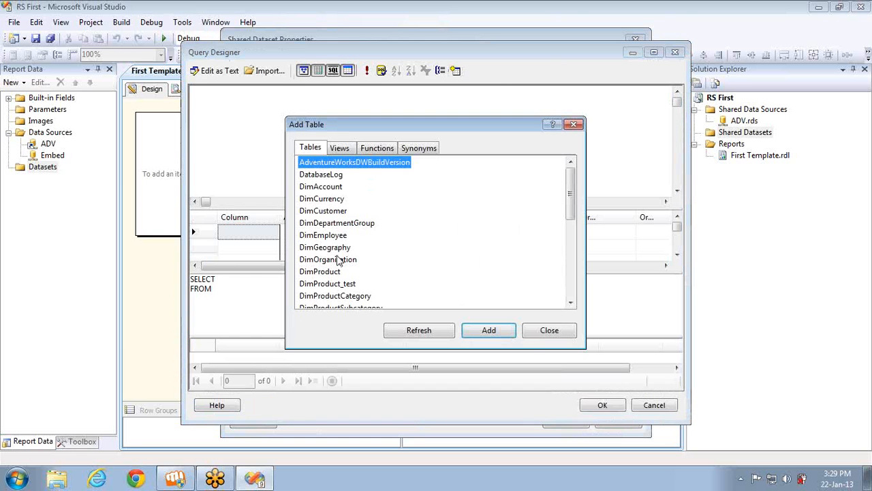
left_click(334, 273)
left_click(475, 329)
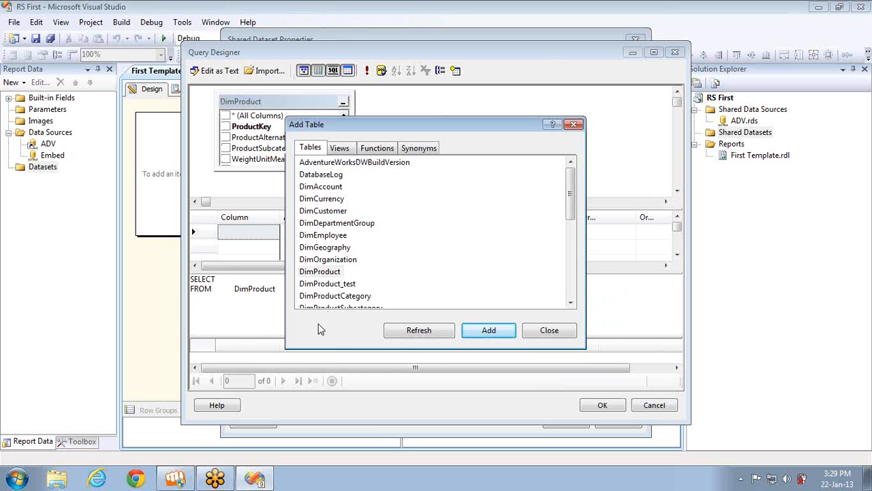
left_click(571, 303)
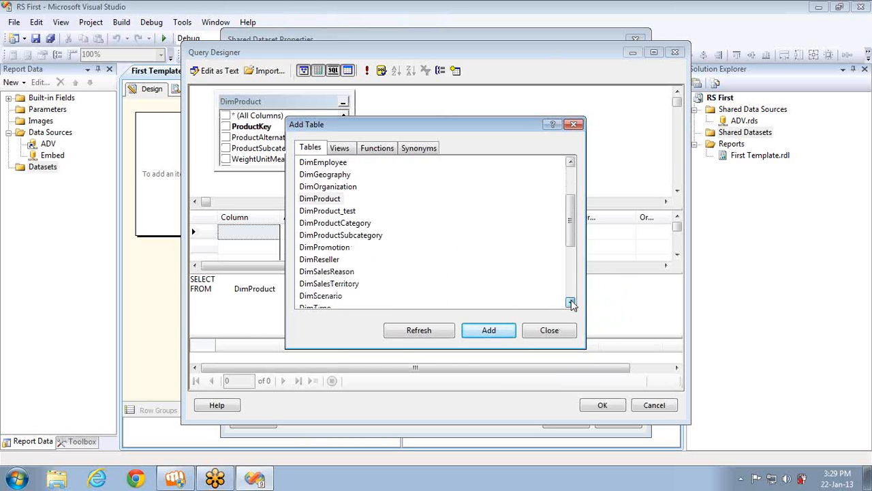
left_click(571, 304)
left_click(344, 211)
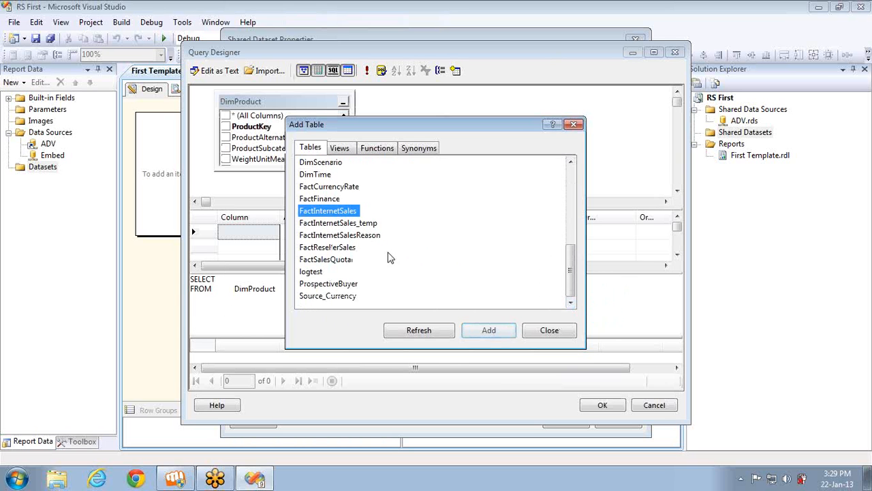
left_click(488, 331)
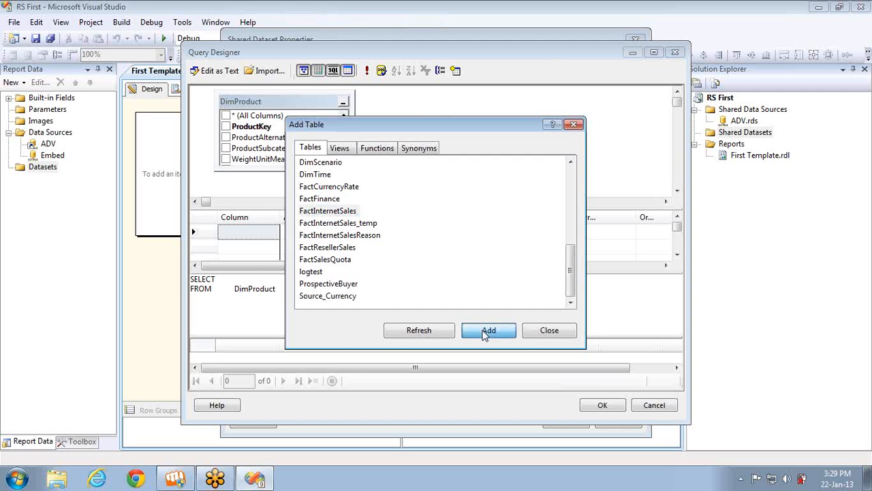
left_click(549, 332)
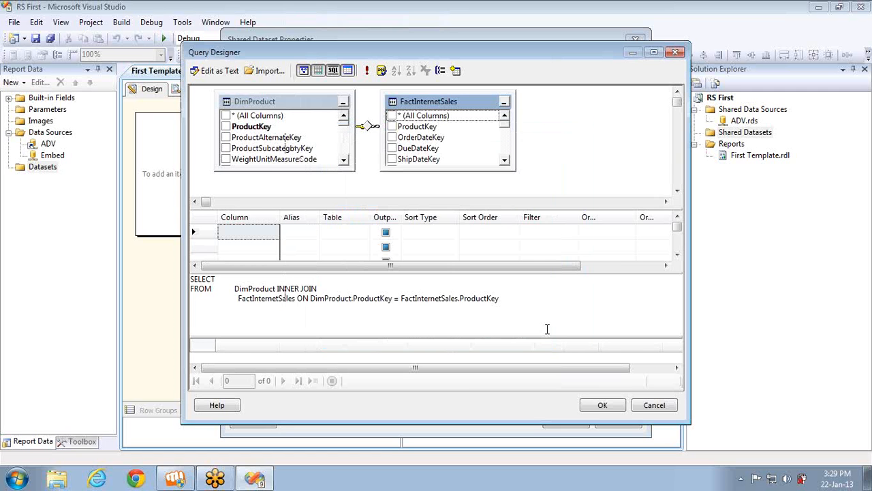
left_click(344, 150)
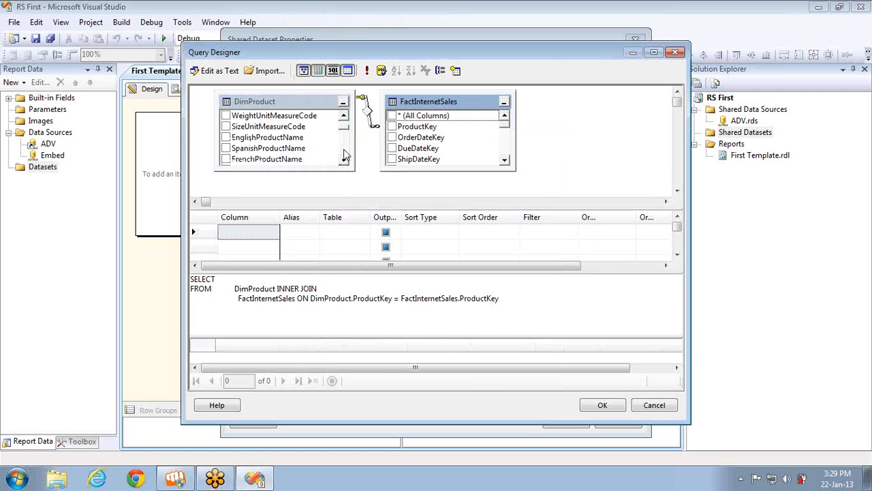
Select EnglishProductName, Color, Class, SalesAmount and TaxAmt as output columns and accept the query
left_click(226, 138)
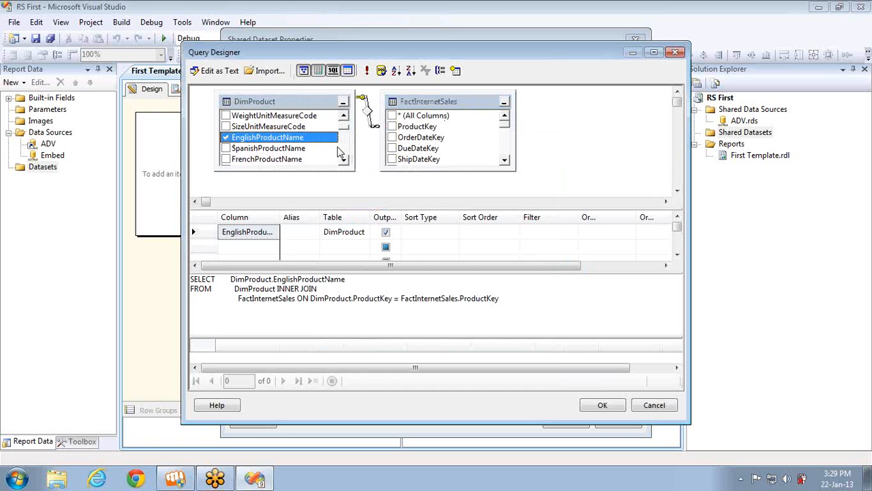
scroll(326, 156, "down", 2)
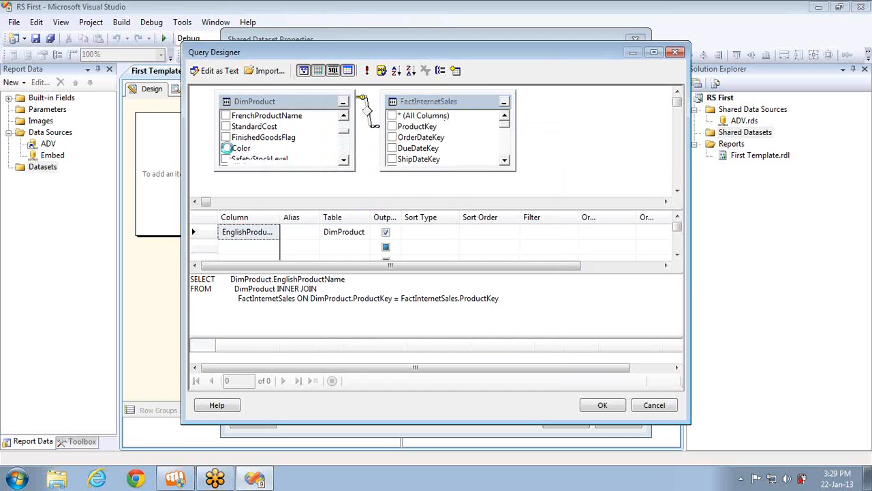
left_click(226, 147)
scroll(347, 155, "down", 4)
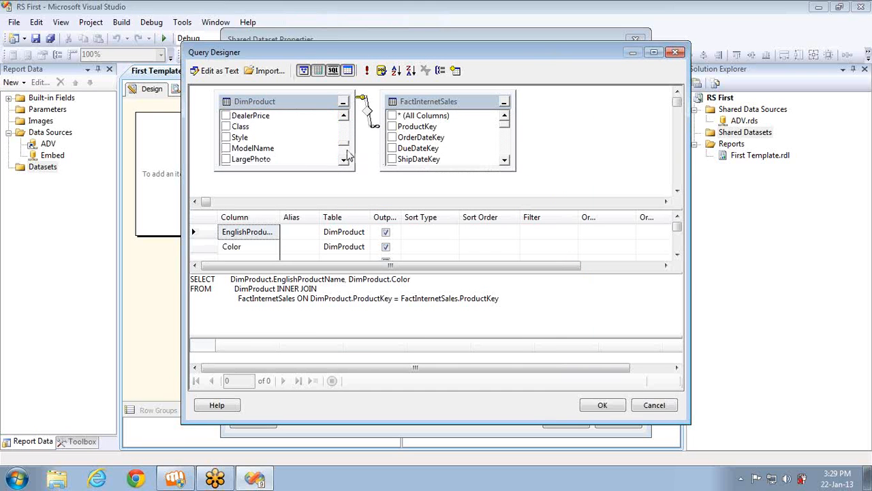
left_click(226, 127)
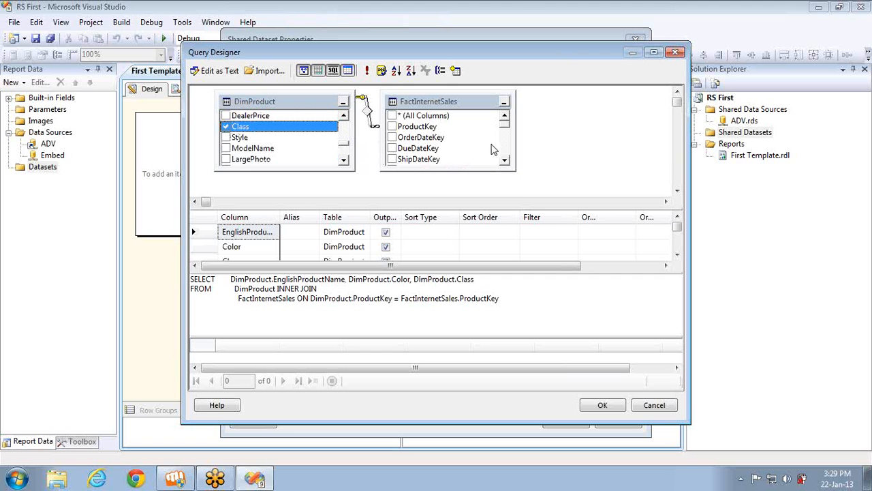
scroll(505, 156, "down", 3)
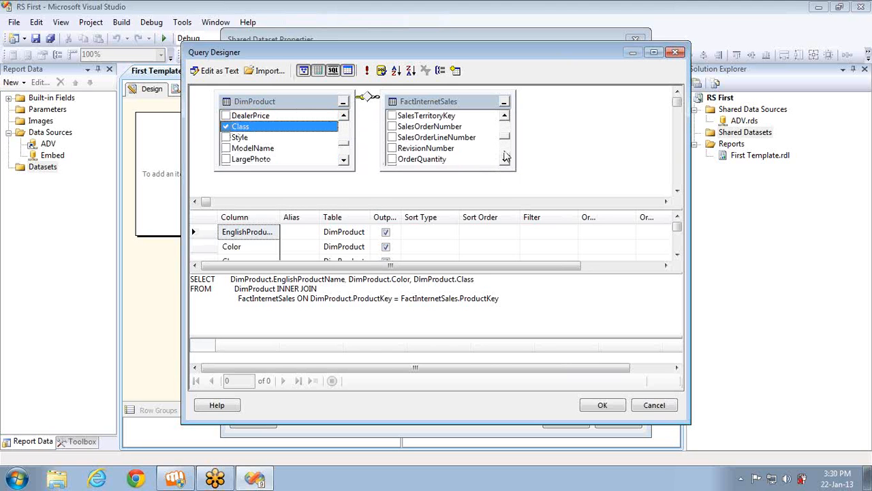
scroll(505, 156, "down", 2)
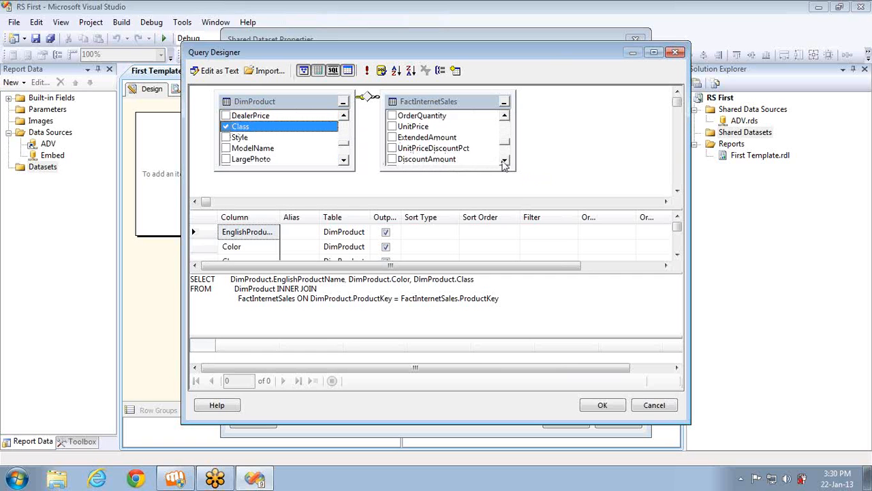
left_click(504, 162)
left_click(505, 161)
left_click(504, 161)
left_click(504, 161)
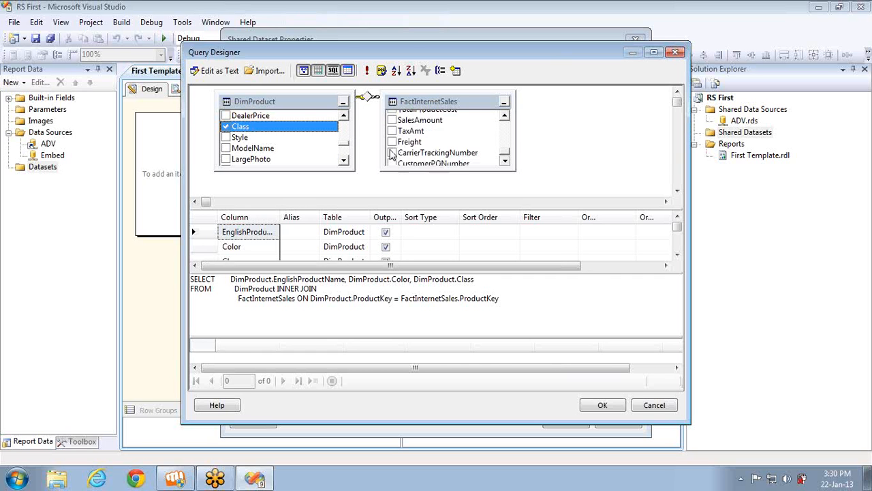
left_click(393, 116)
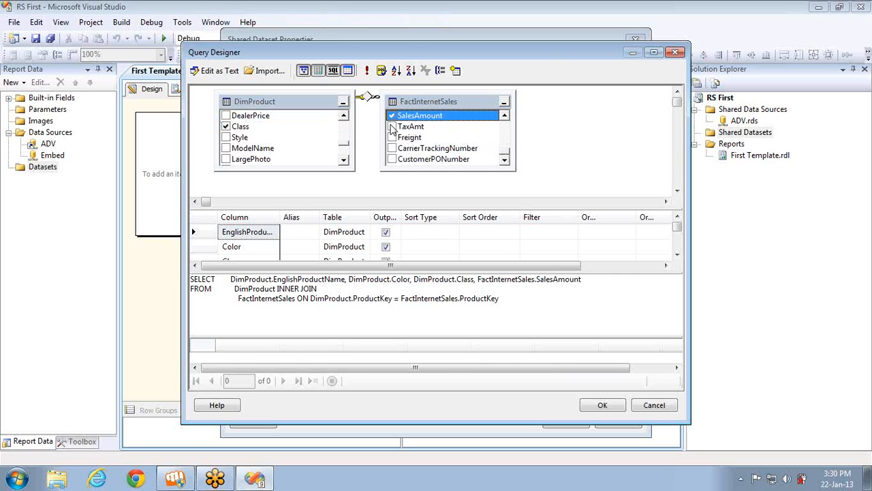
left_click(393, 126)
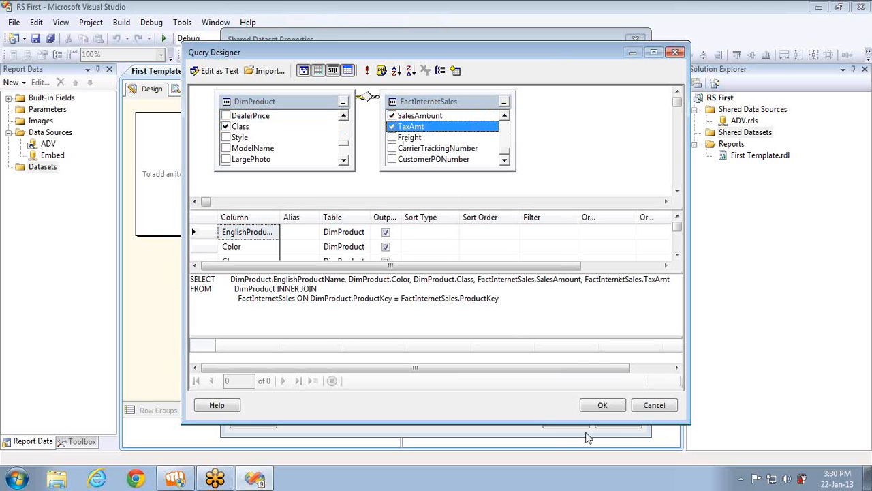
left_click(597, 407)
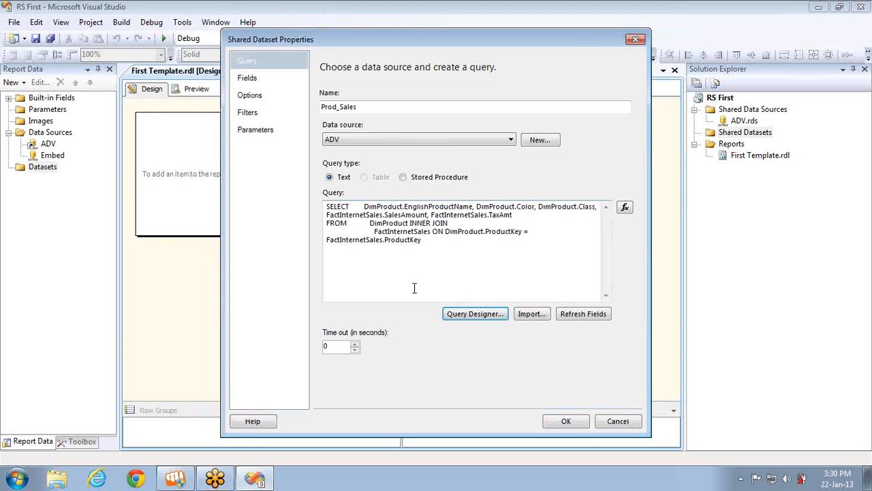
Copy the Prod_Sales join query into a new Notepad window
left_click(428, 237)
key("ctrl+a")
key("ctrl+c")
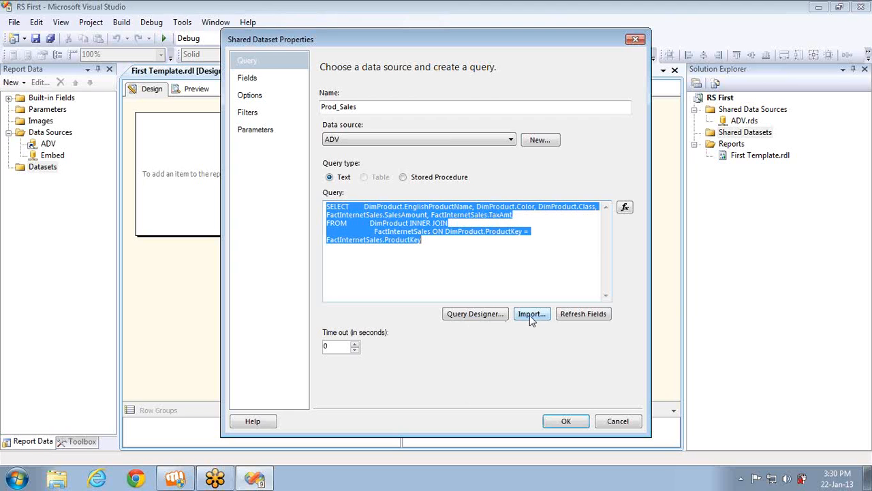
left_click(15, 479)
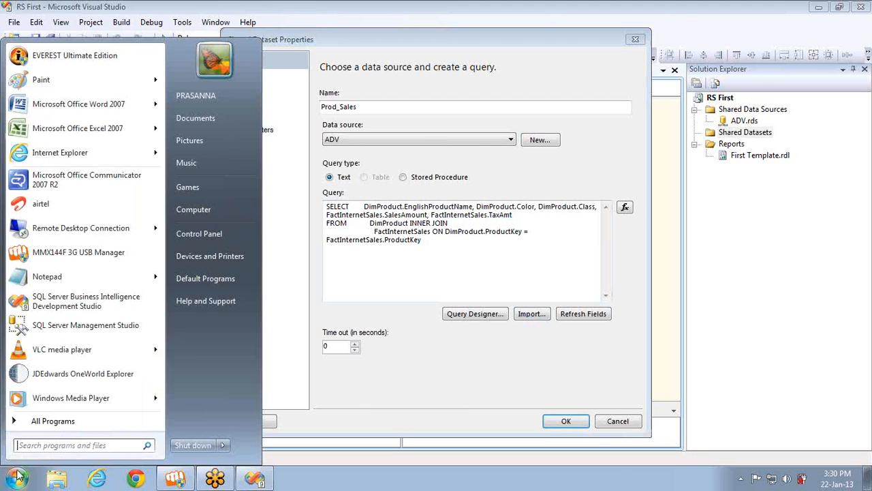
left_click(70, 278)
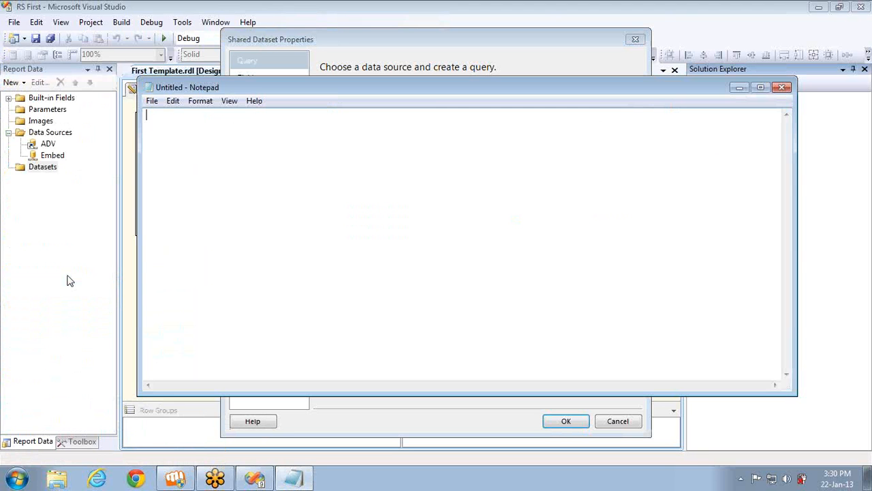
key("ctrl+v")
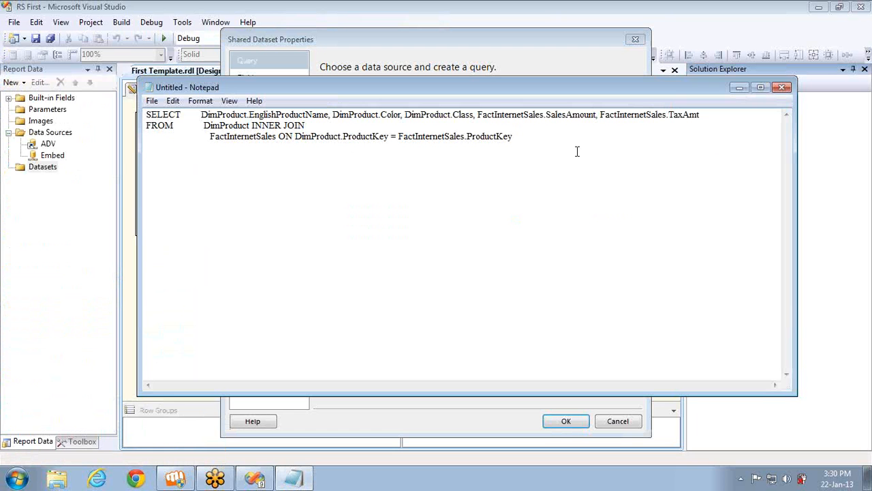
Save the Notepad text as test.sql on the Desktop and clear the dataset's query box
left_click(783, 89)
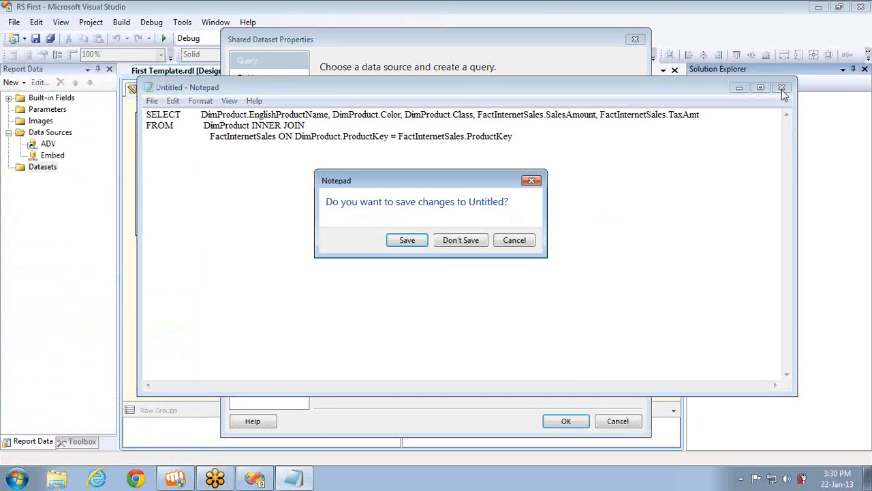
key("Return")
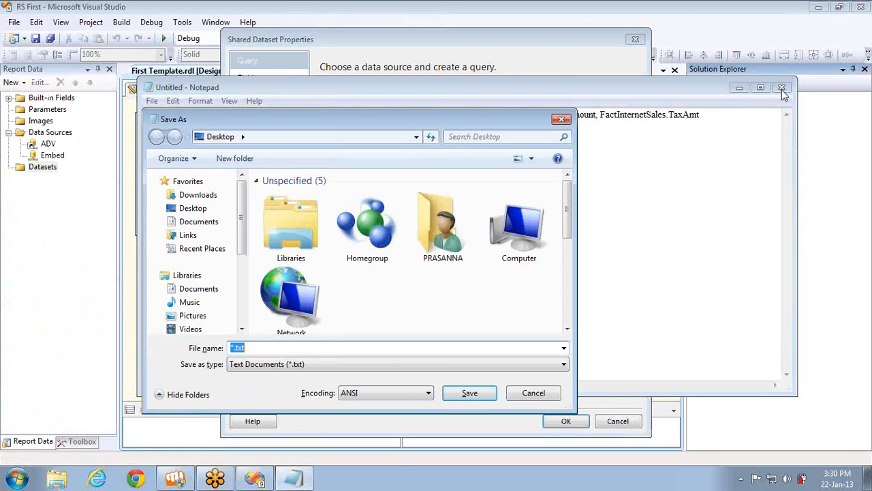
type("test.sql")
left_click(468, 394)
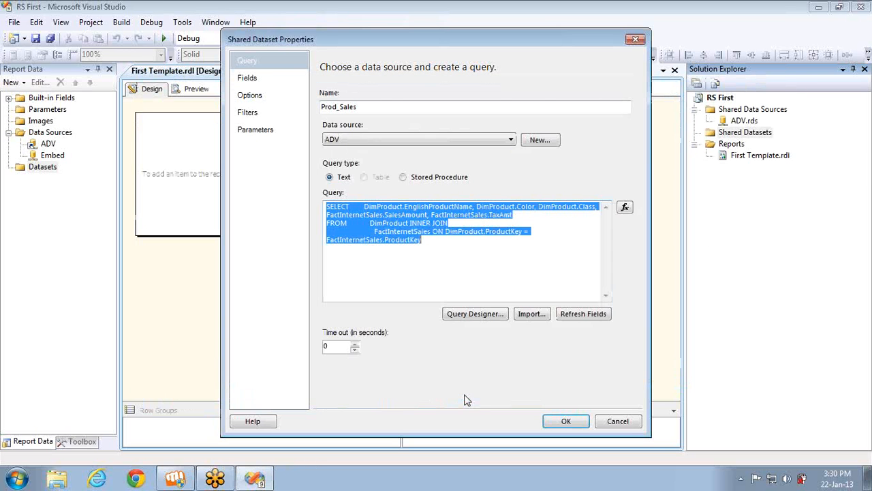
key("Delete")
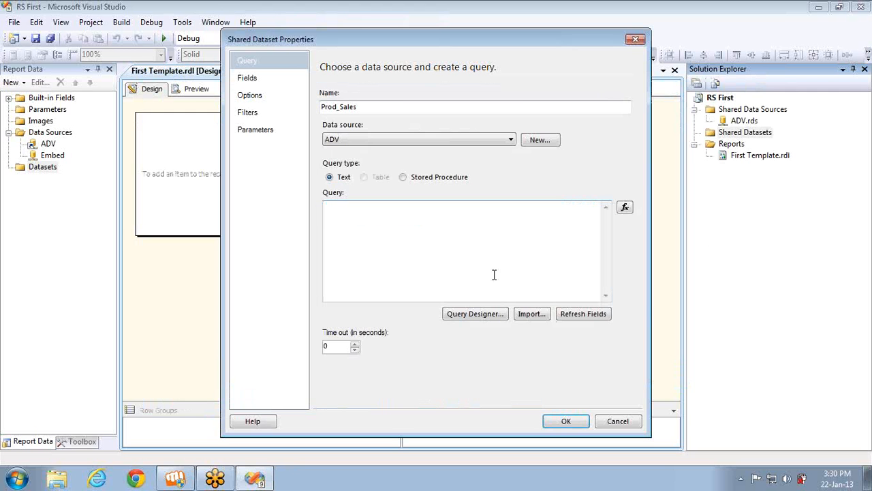
Import test.sql into Prod_Sales's query and view it in the command text expression editor
left_click(524, 321)
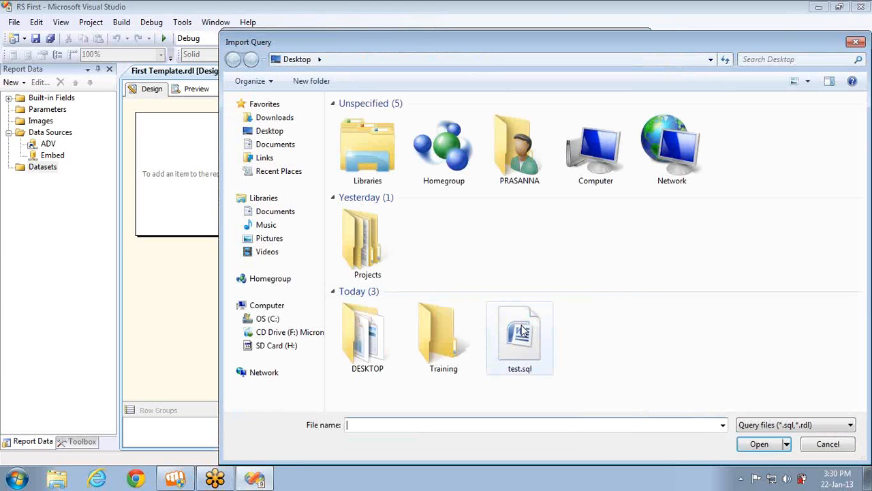
double_click(522, 330)
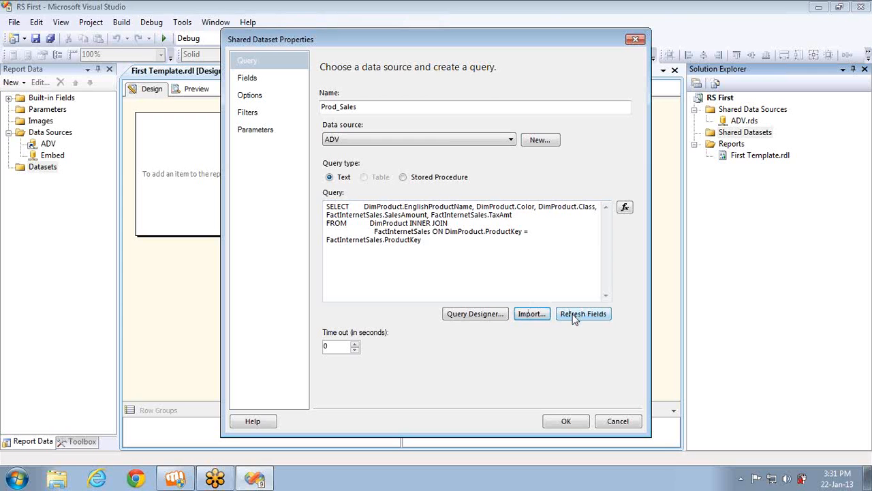
left_click(624, 210)
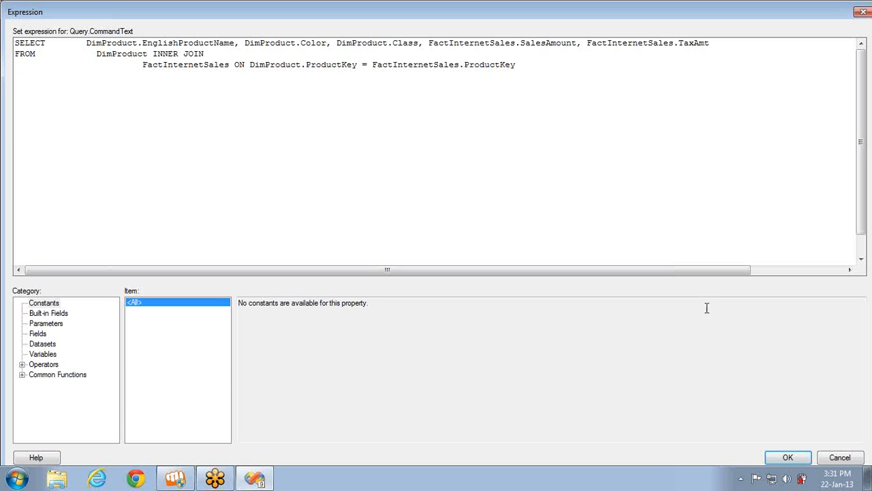
left_click(841, 457)
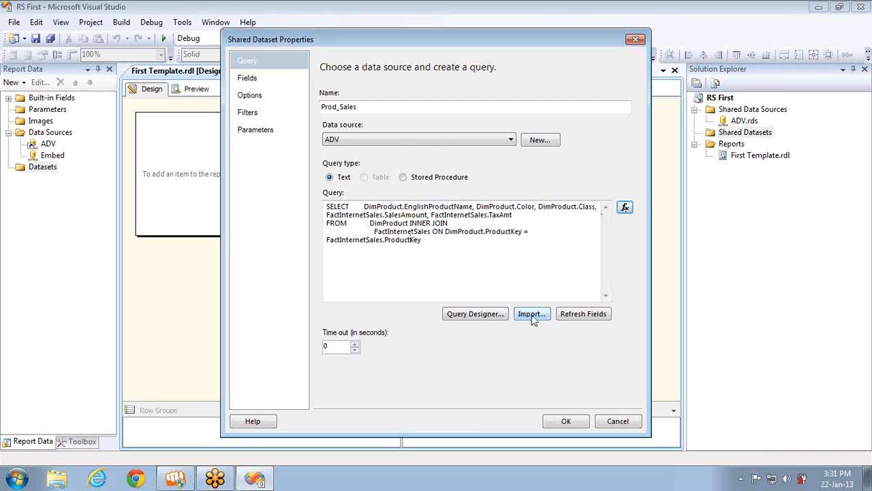
left_click(454, 265)
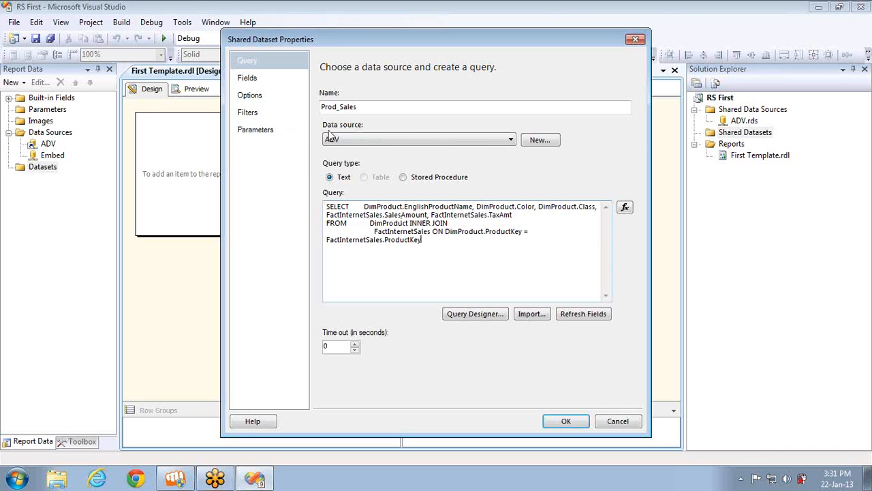
Leave the query time-out at 0 and save Prod_Sales as a shared dataset
left_click(354, 344)
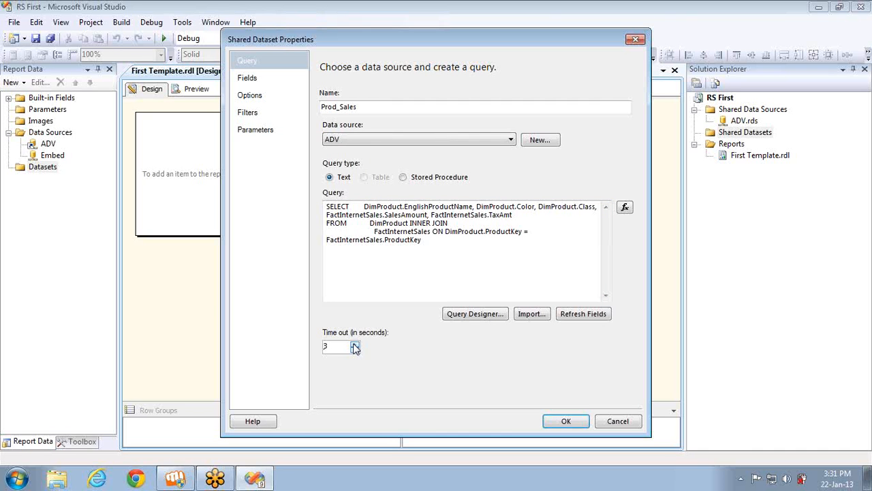
left_click(354, 344)
left_click(354, 344)
left_click(355, 349)
left_click(355, 350)
left_click(354, 350)
left_click(355, 350)
left_click(564, 424)
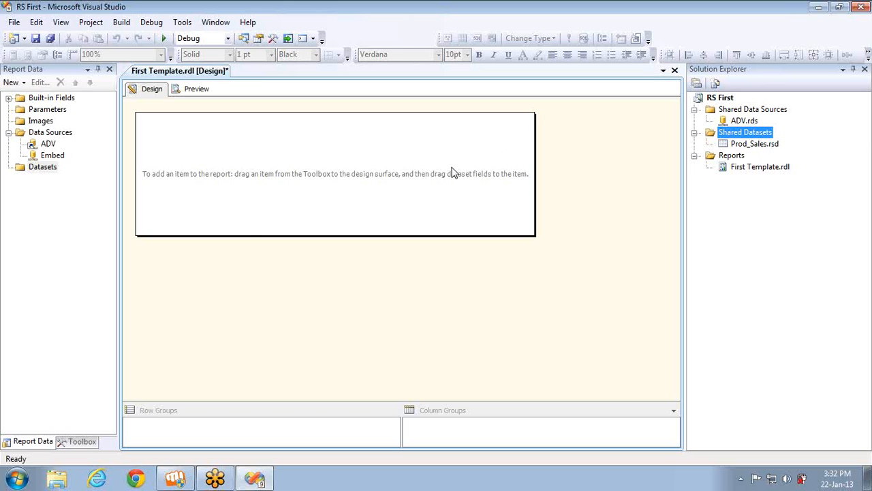
Add a report dataset named 'Sales' that uses the shared Prod_Sales dataset, replacing the default name DataSet1
right_click(40, 167)
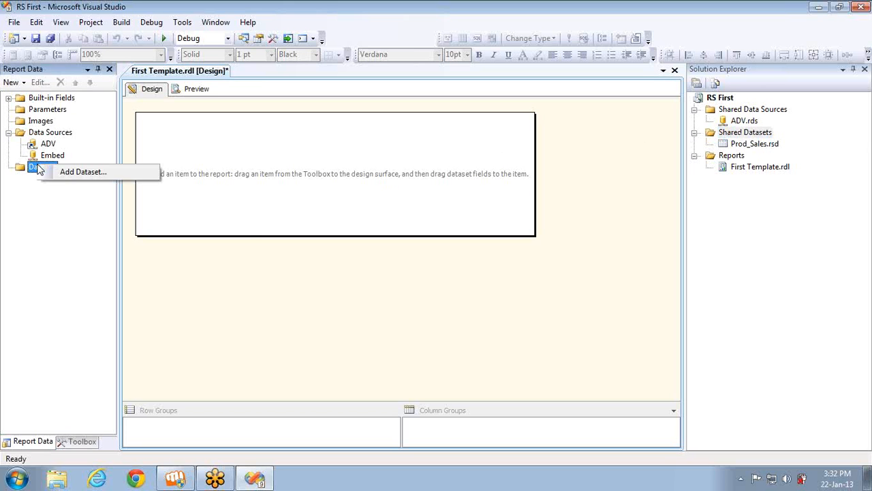
left_click(75, 171)
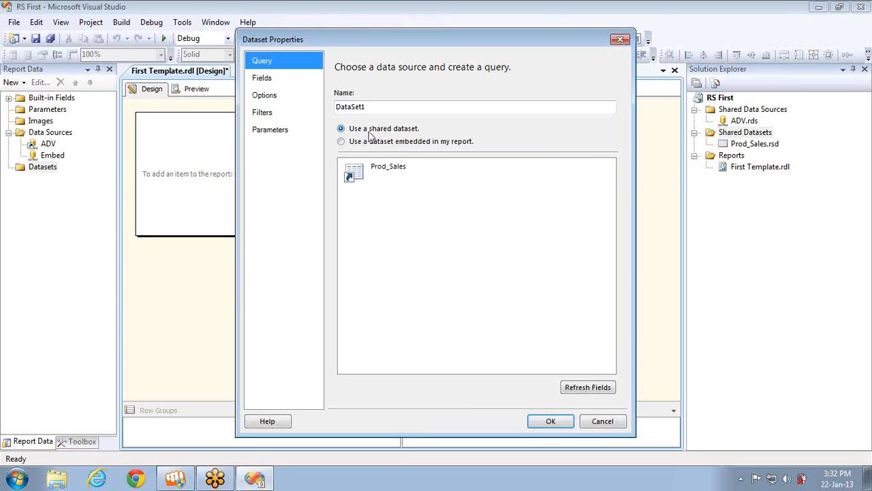
left_click(359, 173)
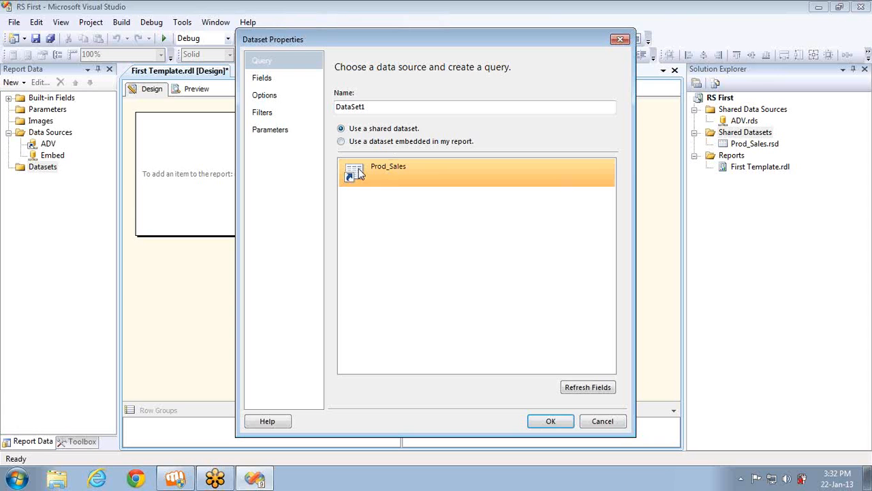
left_click(377, 112)
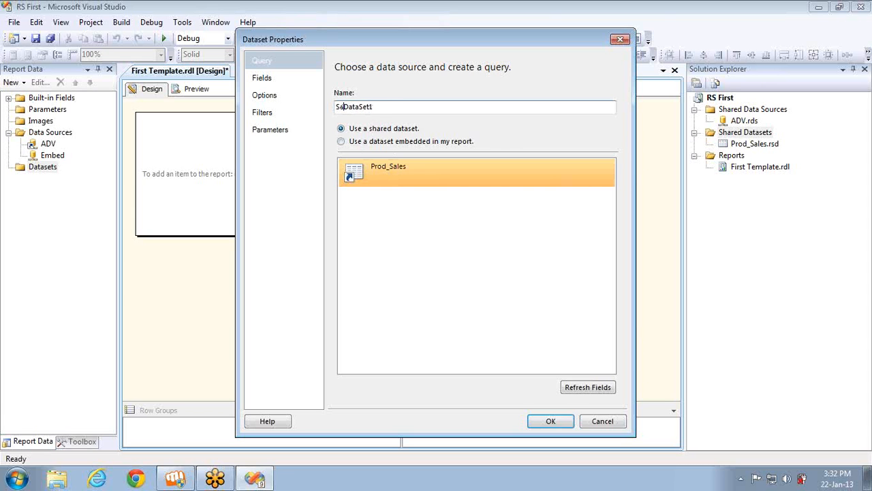
key("Home")
type("Sales")
key("shift+End")
key("Delete")
left_click(550, 421)
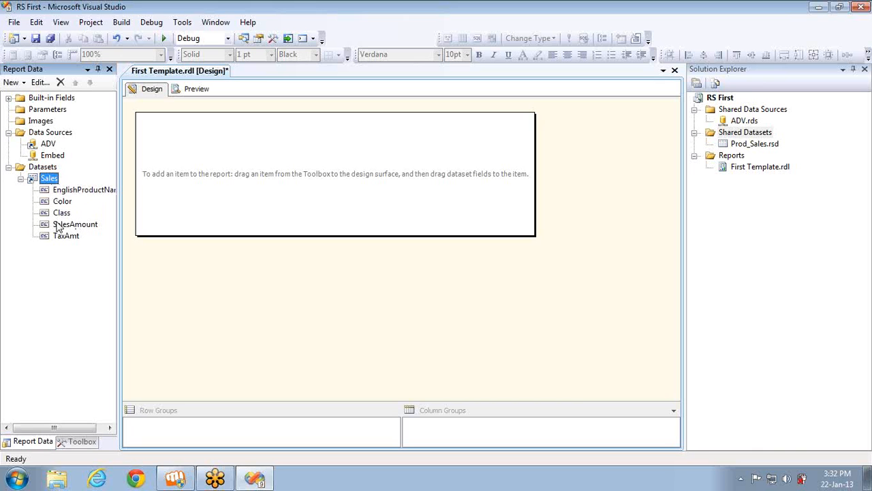
Add an embedded DataSet1 on data source ADV with the pasted product sales join query
right_click(33, 167)
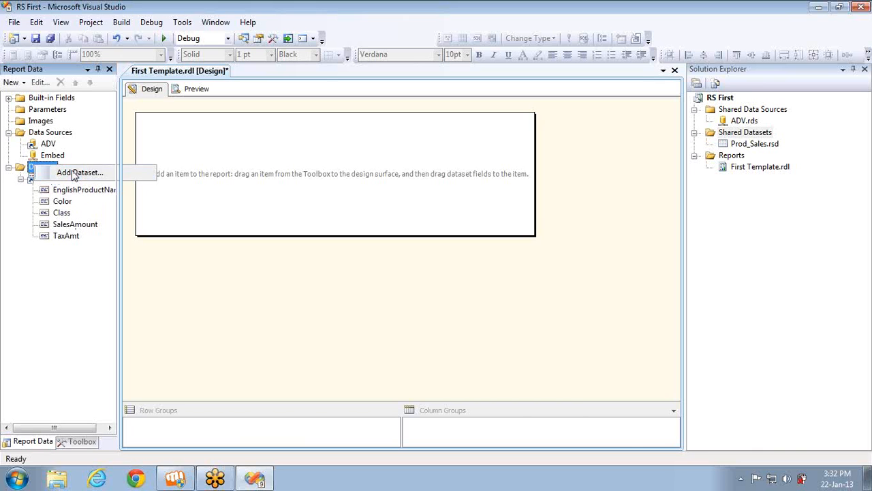
left_click(77, 174)
left_click(372, 144)
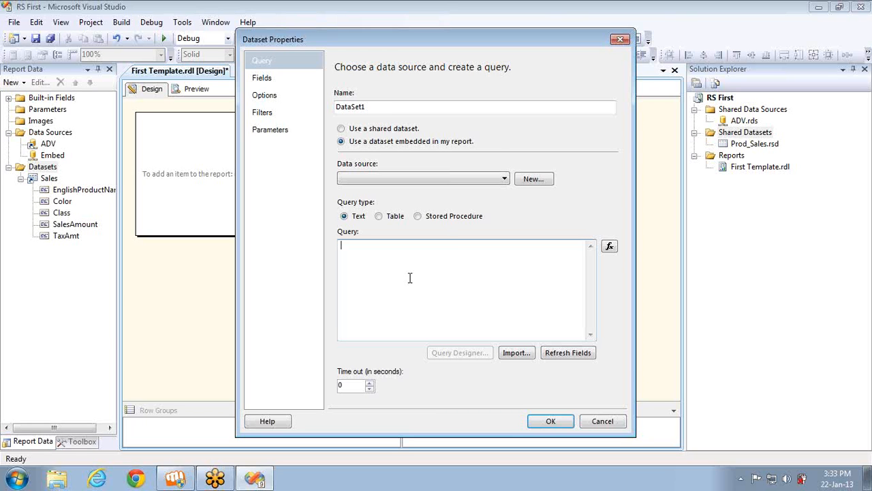
left_click(355, 131)
left_click(358, 143)
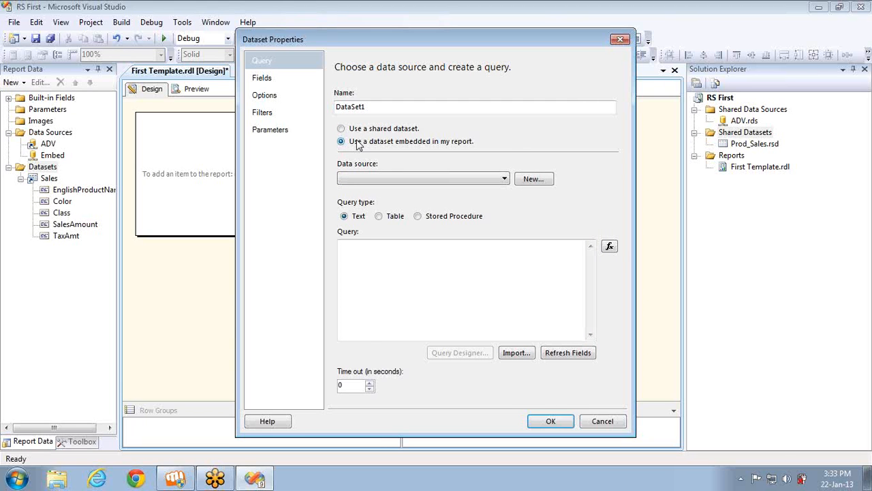
left_click(384, 184)
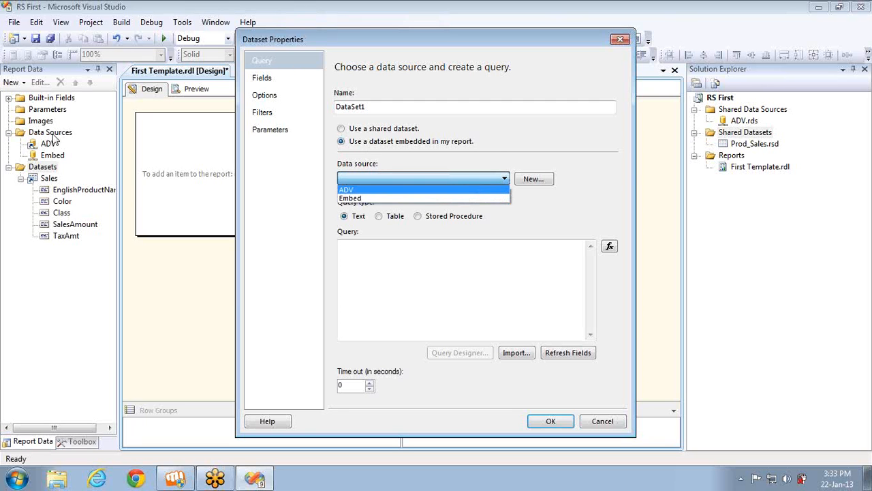
left_click(355, 191)
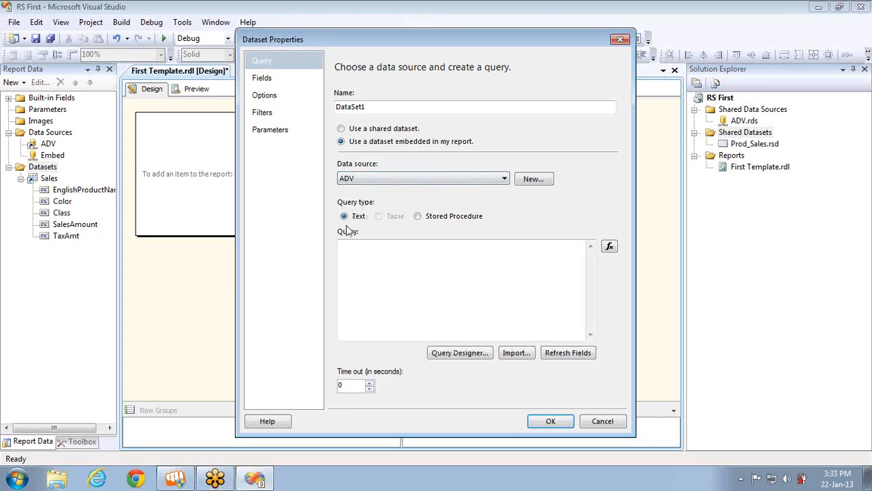
left_click(396, 254)
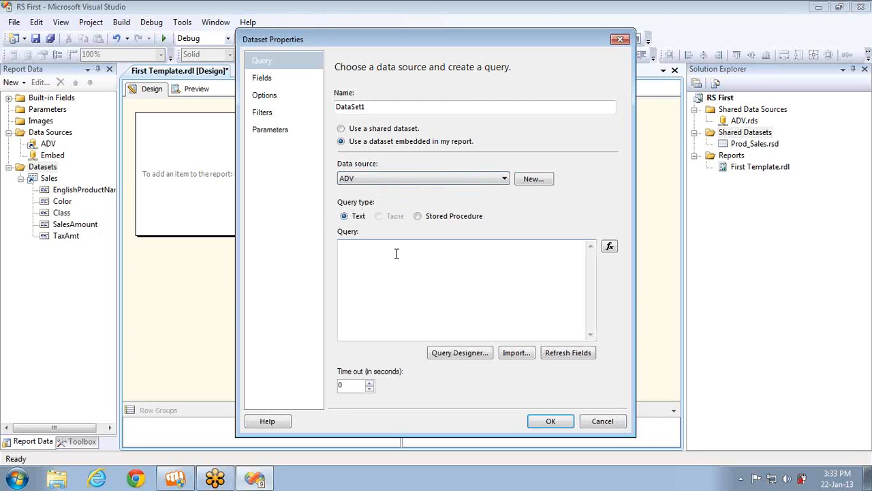
type("SELECT     DimProduct.EnglishProductName, DimProduct.Color, DimProduct.Class, FactInternetSales.SalesAmount, FactInternetSales.TaxAmt FROM         DimProduct INNER JOIN                       FactInternetSales ON DimProduct.ProductKey = FactInternetSales.ProductKey")
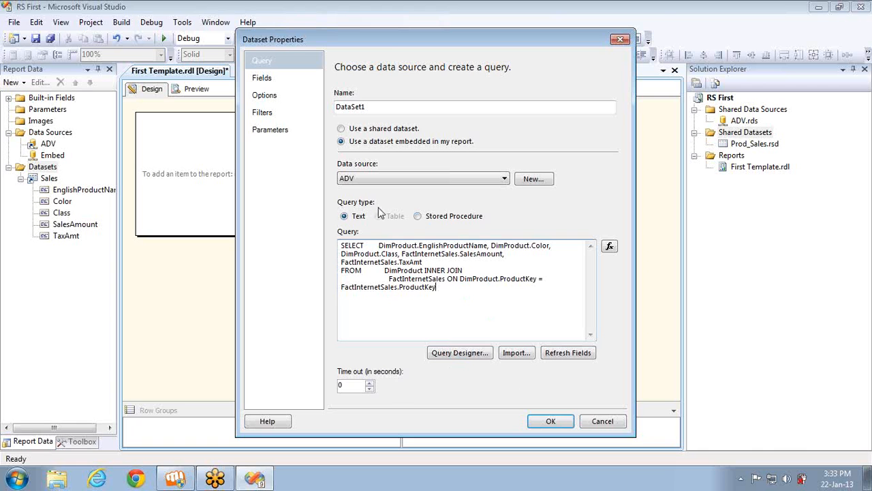
left_click(551, 421)
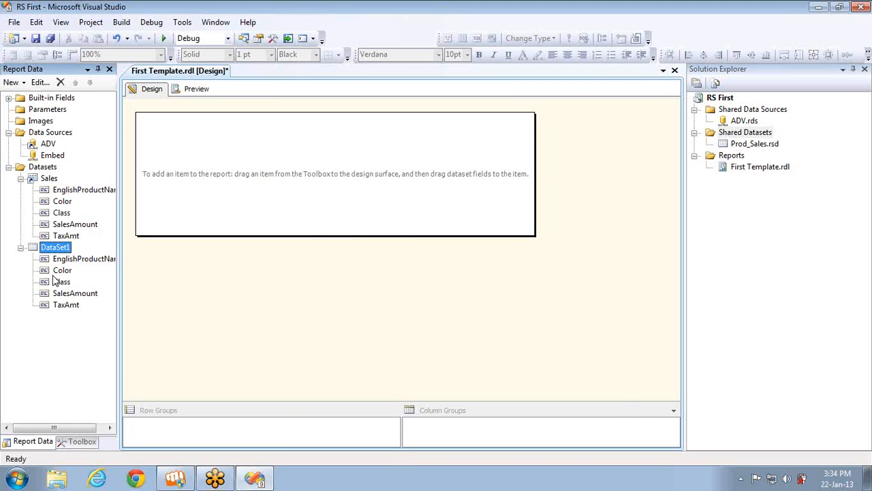
Rename the embedded DataSet1 to 'Embed' and expand it to show its fields
left_click(738, 146)
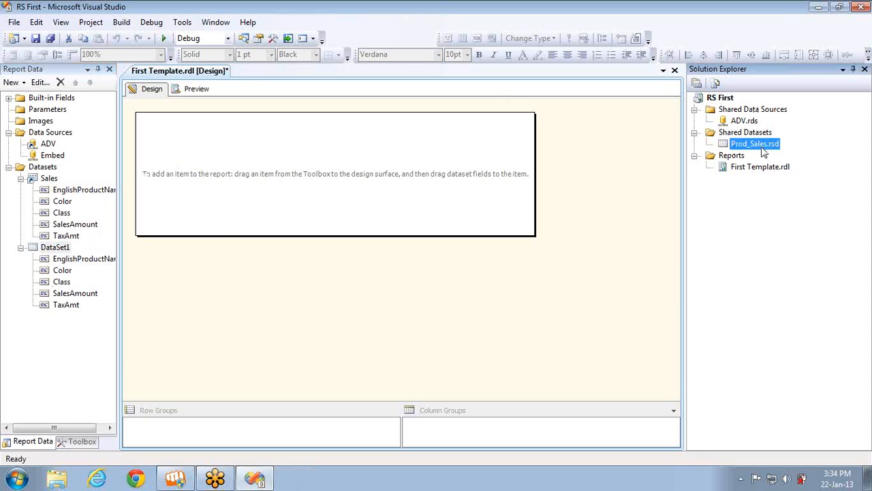
left_click(60, 250)
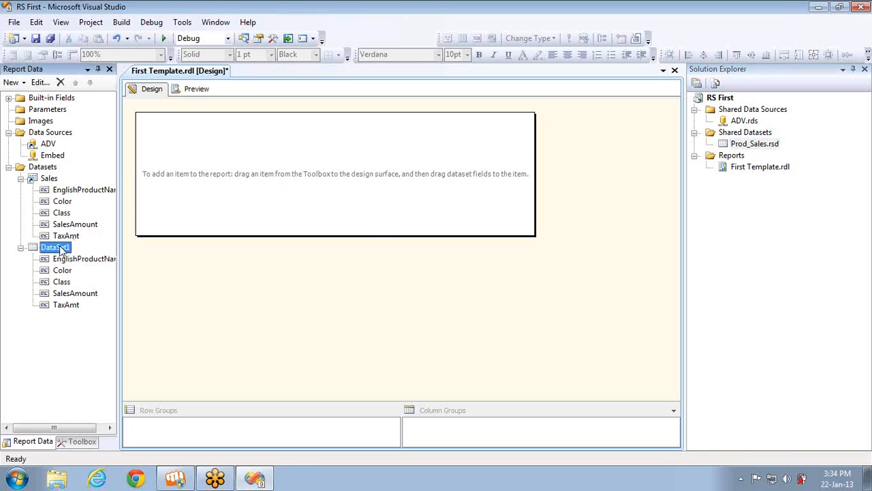
double_click(61, 248)
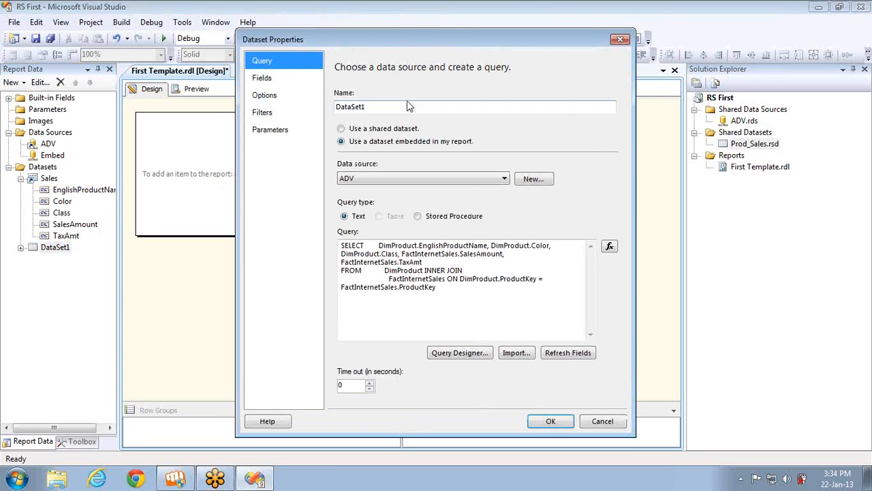
double_click(402, 105)
type("Em")
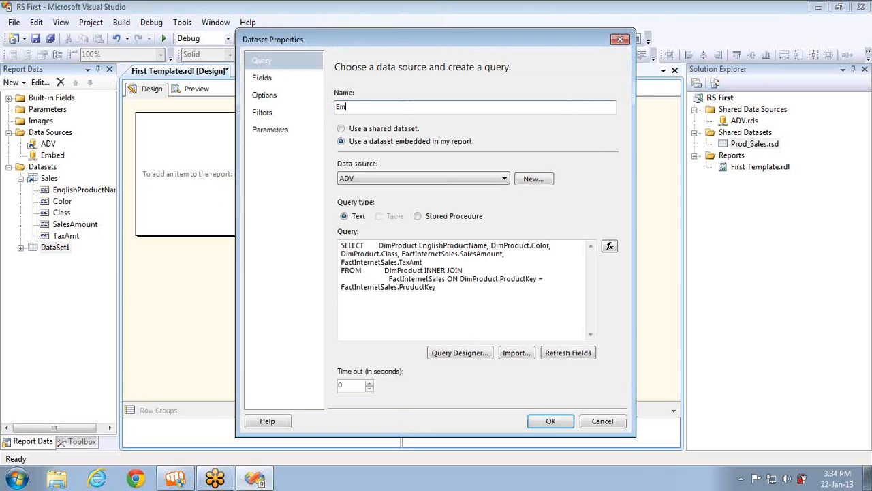
type("bed")
left_click(549, 421)
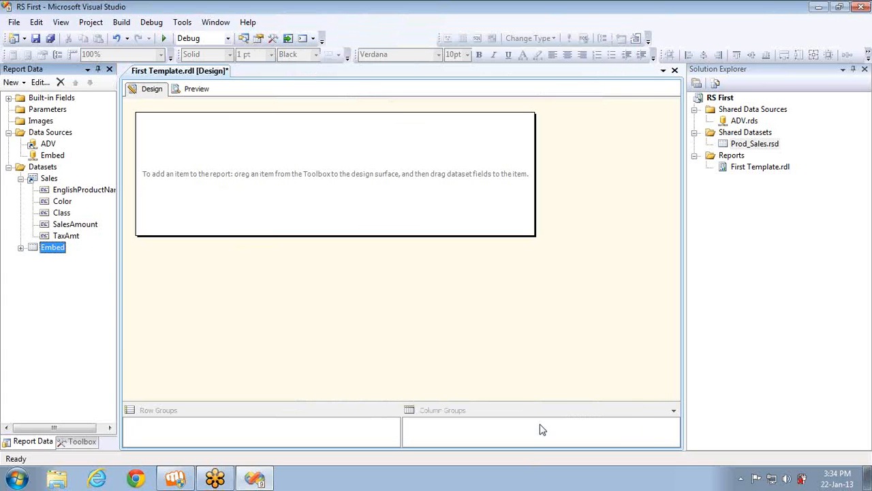
left_click(20, 248)
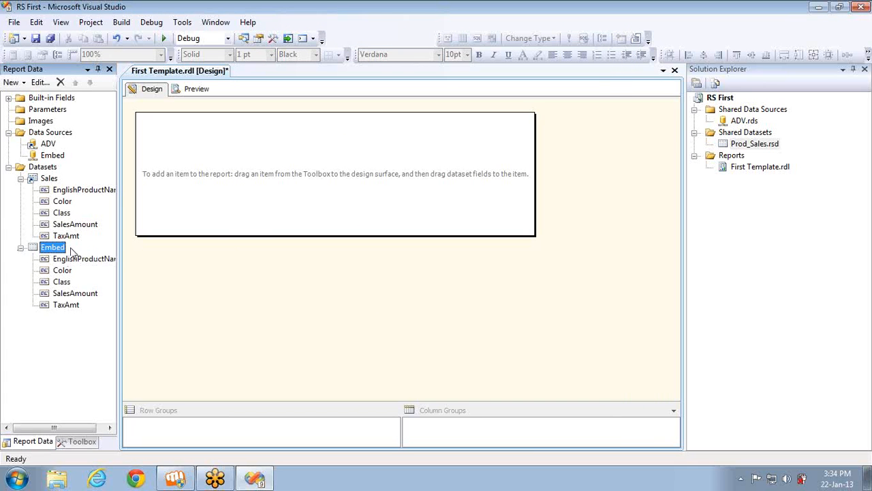
right_click(46, 179)
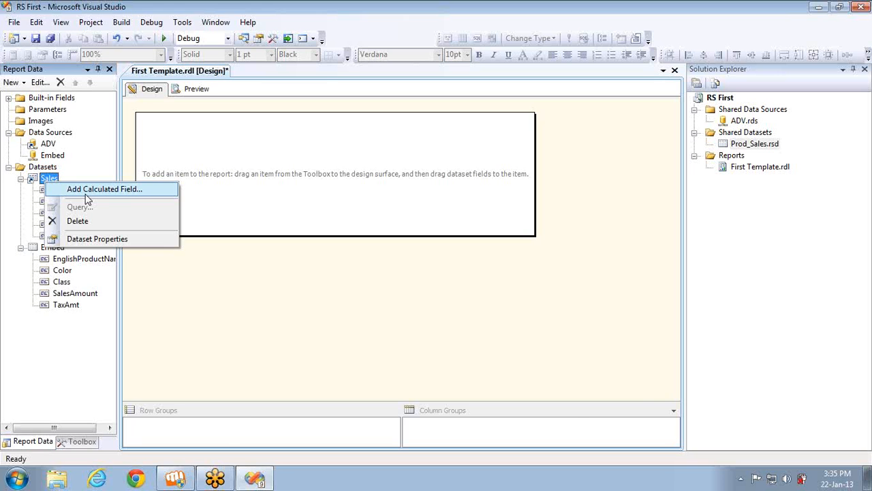
Add a calculated field 'test' to Sales, with a placeholder sentence as its value
left_click(86, 194)
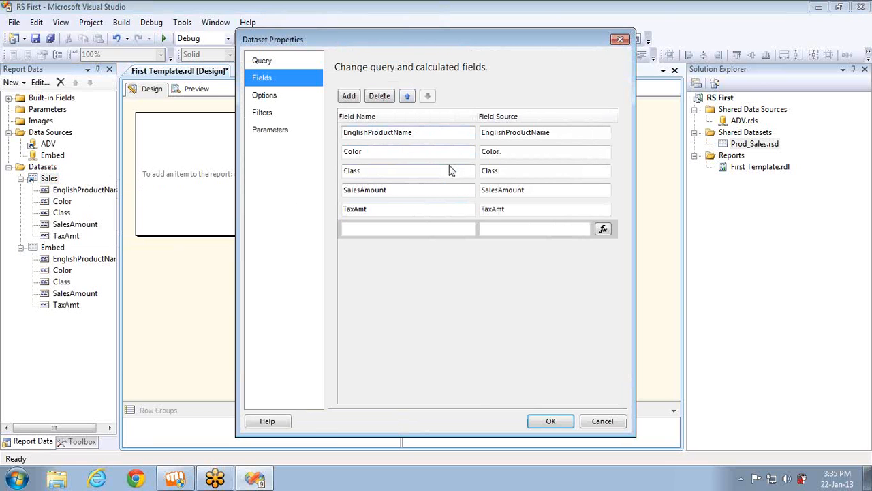
left_click(392, 229)
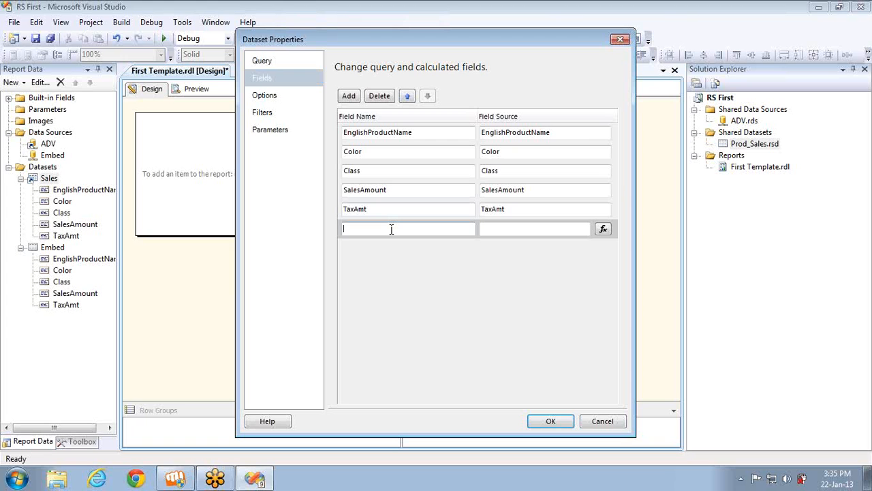
type("test")
left_click(548, 230)
type("Roopes")
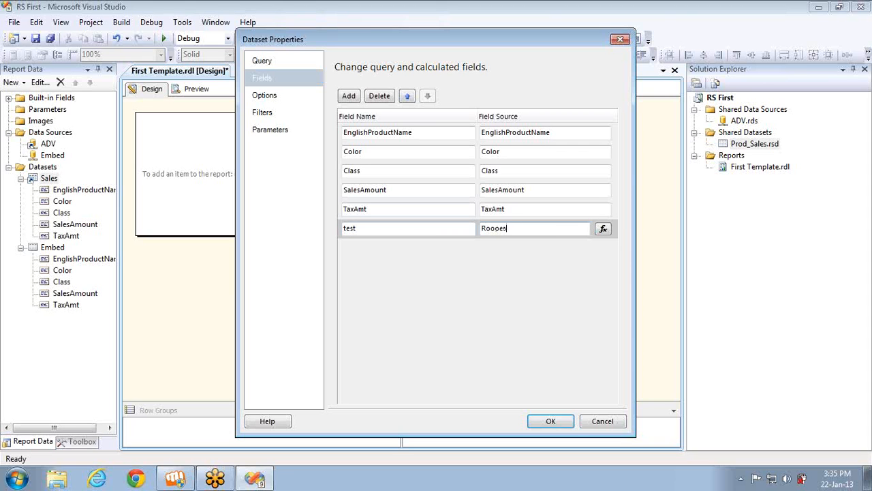
type("h is a trainer")
left_click(551, 421)
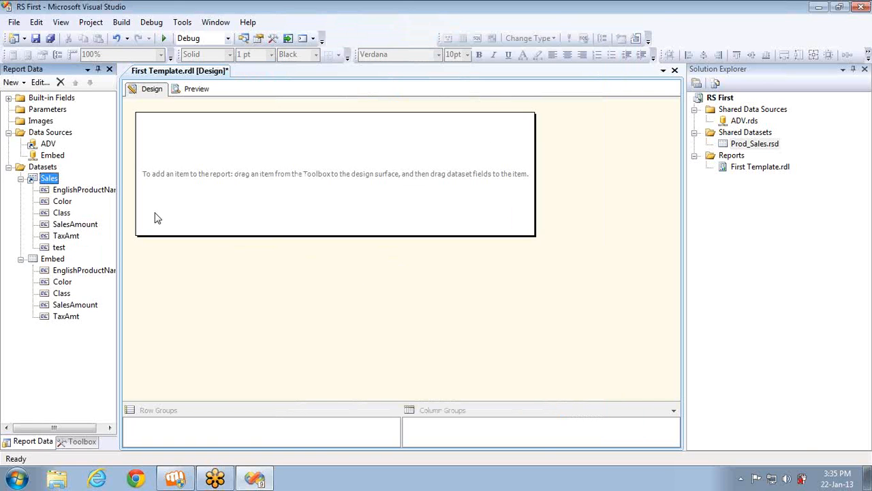
Open the test field's expression in Sales and clear the placeholder text
left_click(50, 249)
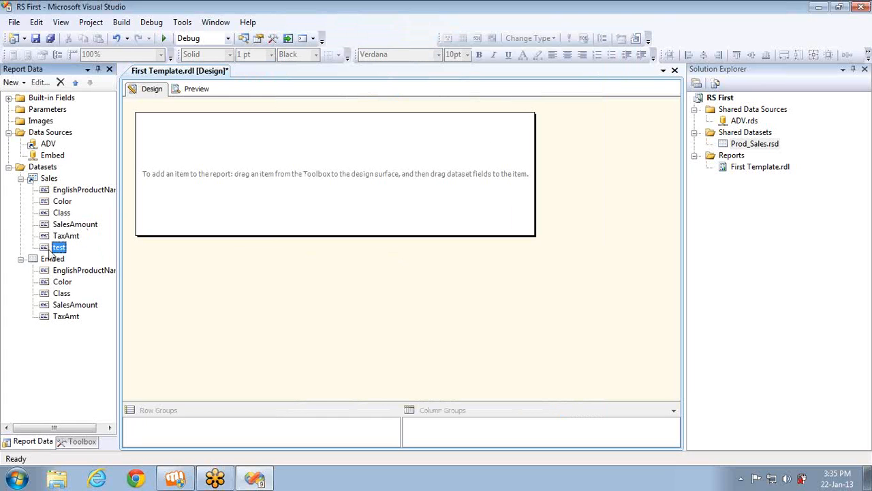
double_click(51, 180)
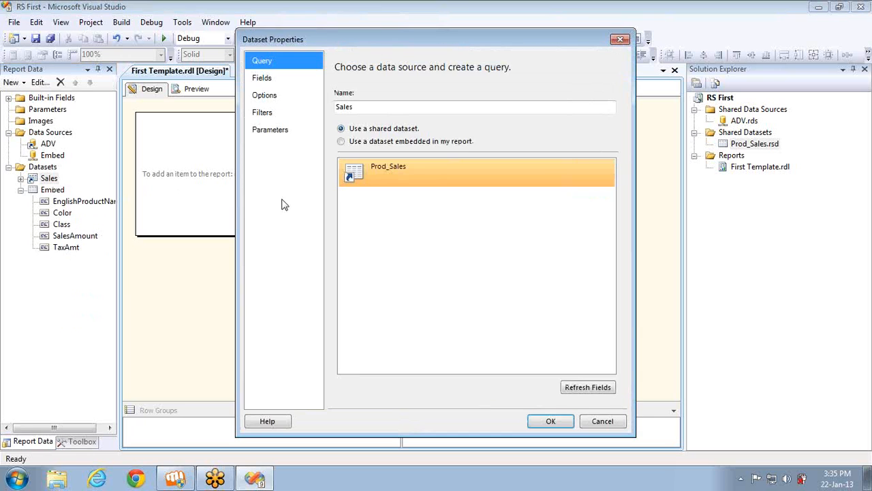
left_click(266, 77)
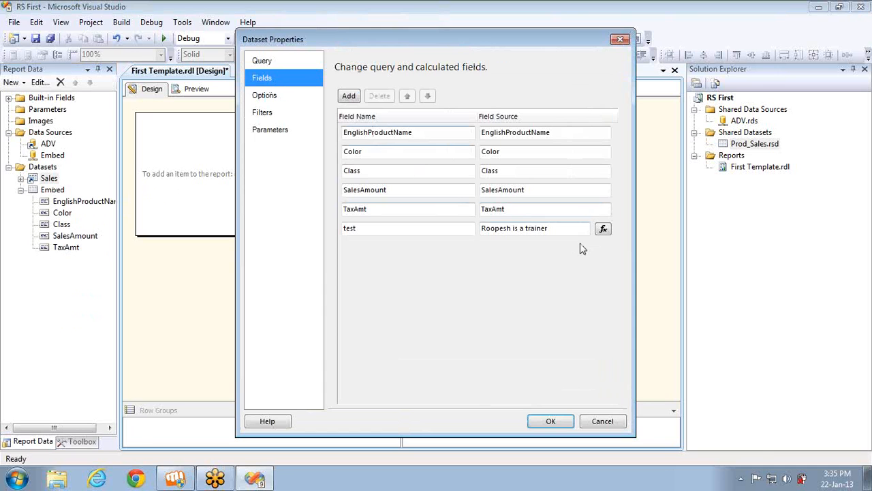
left_click(601, 231)
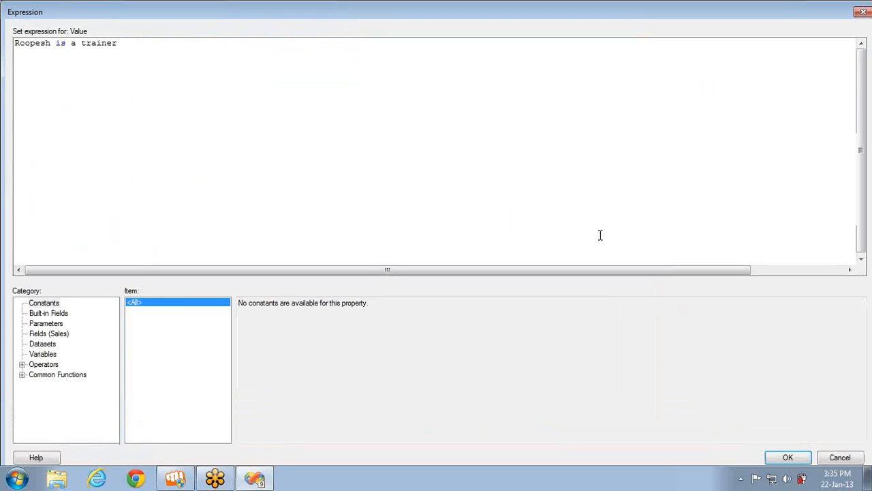
left_click(38, 334)
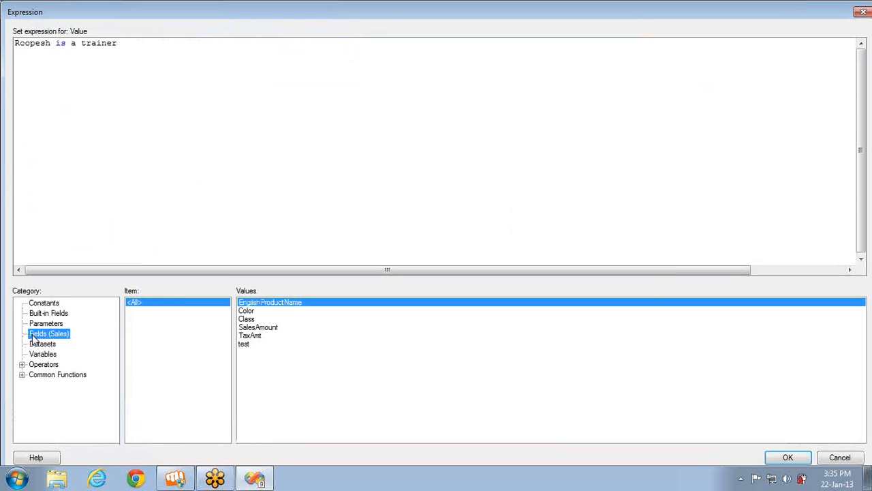
left_click(187, 52)
key("ctrl+a")
key("BackSpace")
Build the expression =Fields!SalesAmount.Value+Fields!TaxAmt.Value for test and confirm it
type("=")
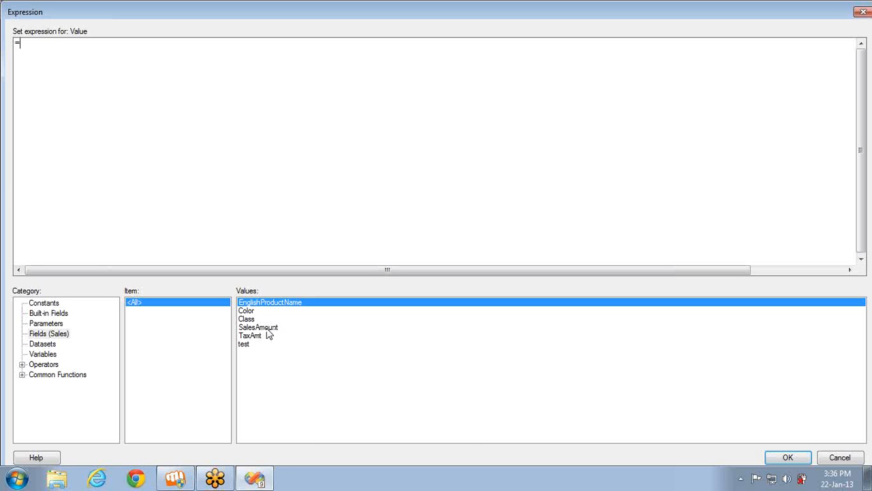
double_click(267, 330)
type("+")
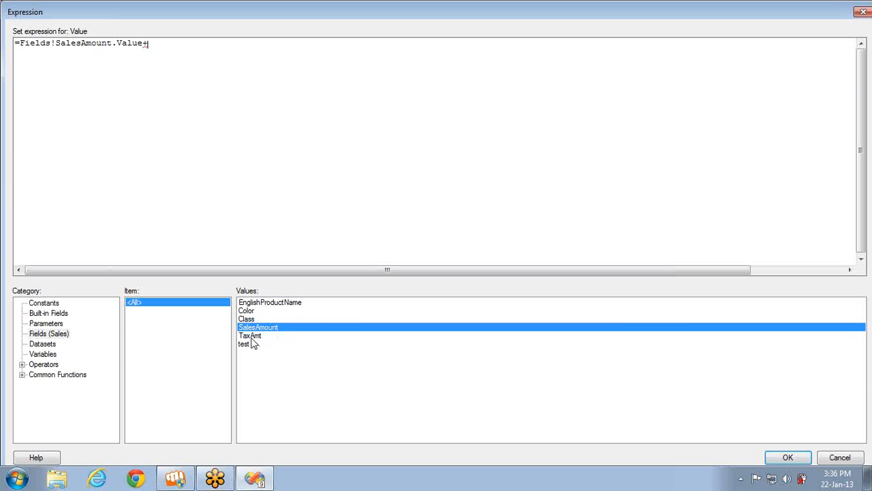
double_click(251, 337)
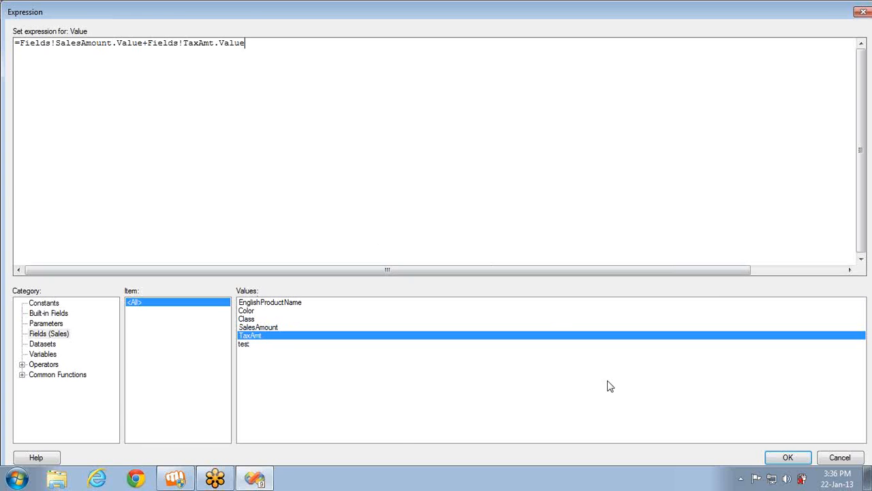
left_click(787, 457)
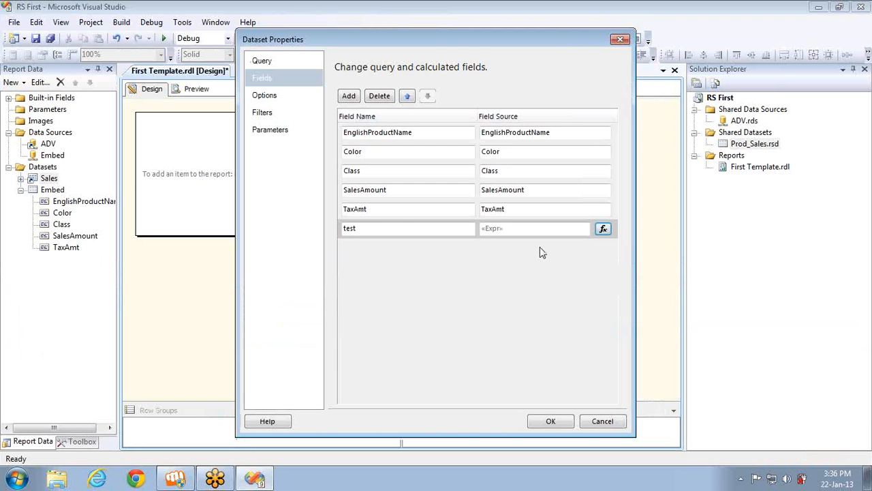
Rename the test, TaxAmt and SalesAmount fields to Total, Tax and Sales
left_click(393, 227)
double_click(393, 227)
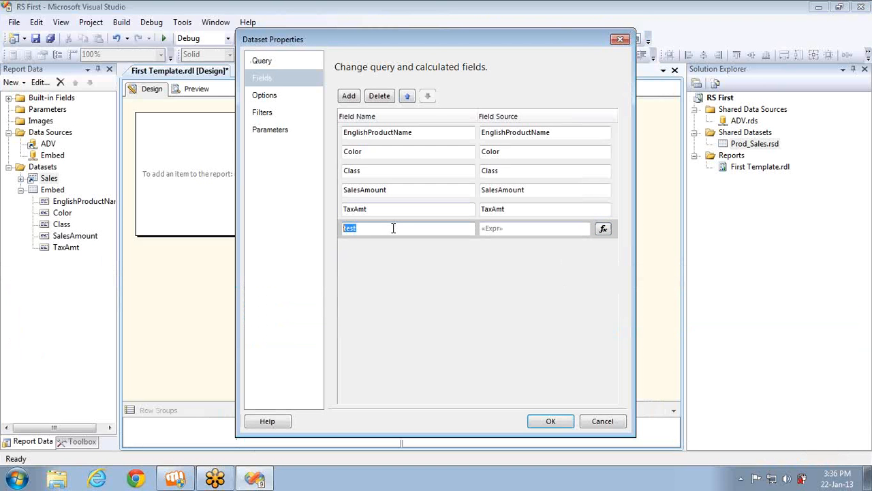
type("Total")
left_click(376, 208)
key("BackSpace")
key("BackSpace")
key("BackSpace")
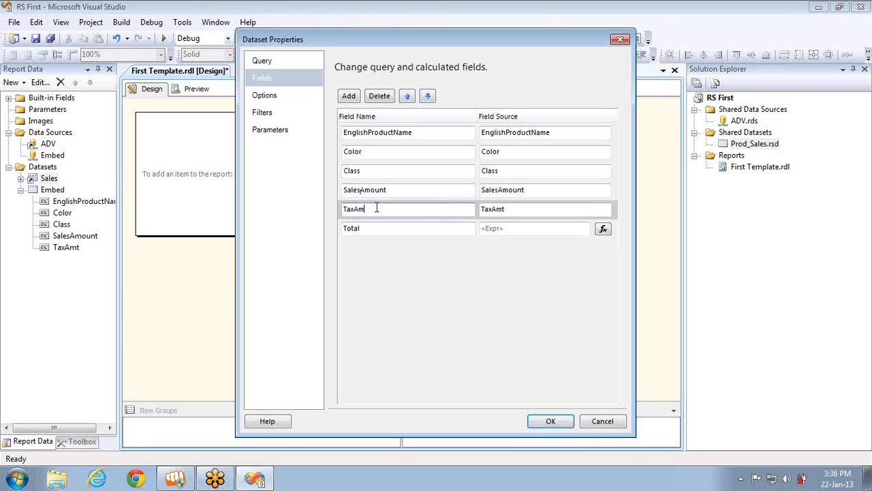
left_click(394, 192)
key("BackSpace")
key("BackSpace")
key("BackSpace")
key("BackSpace")
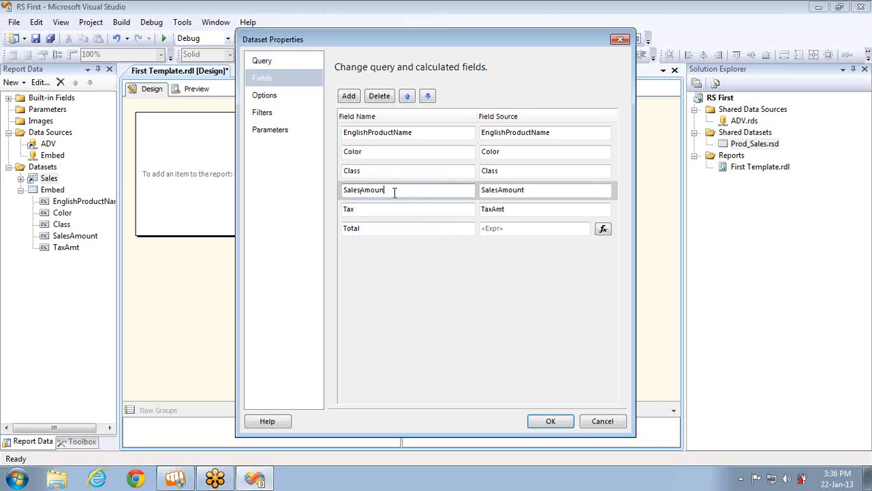
key("BackSpace")
key("BackSpace")
left_click(552, 420)
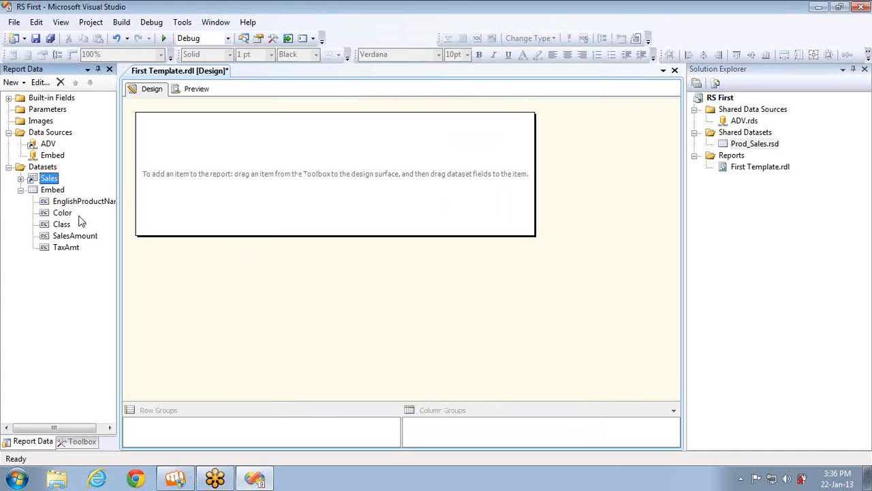
Check the renamed fields, then rename EnglishProductName to Products
left_click(21, 178)
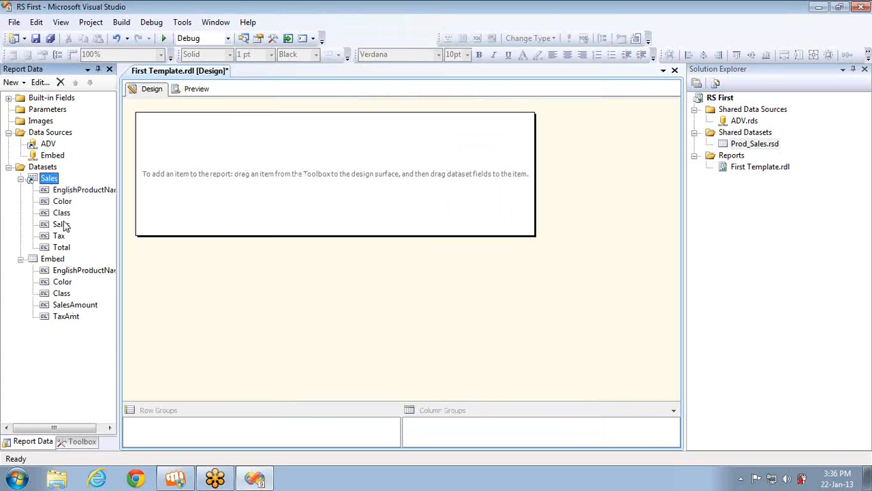
left_click(61, 225)
left_click(60, 236)
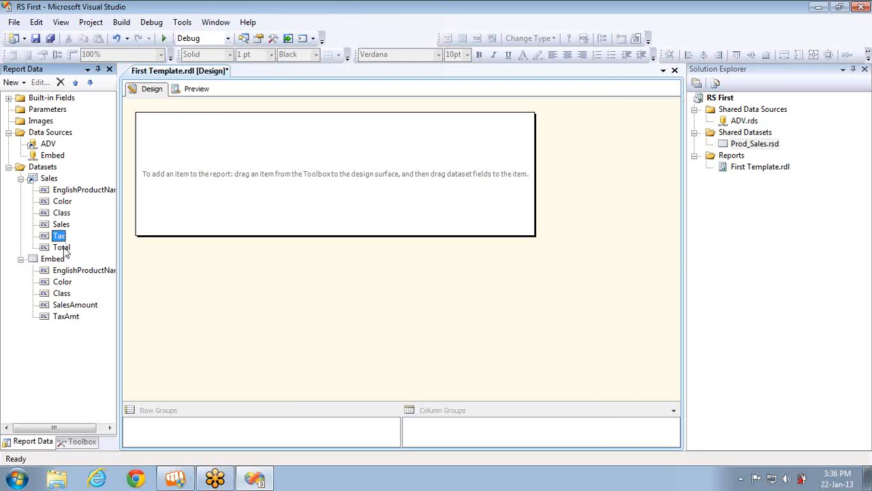
left_click(61, 248)
double_click(50, 179)
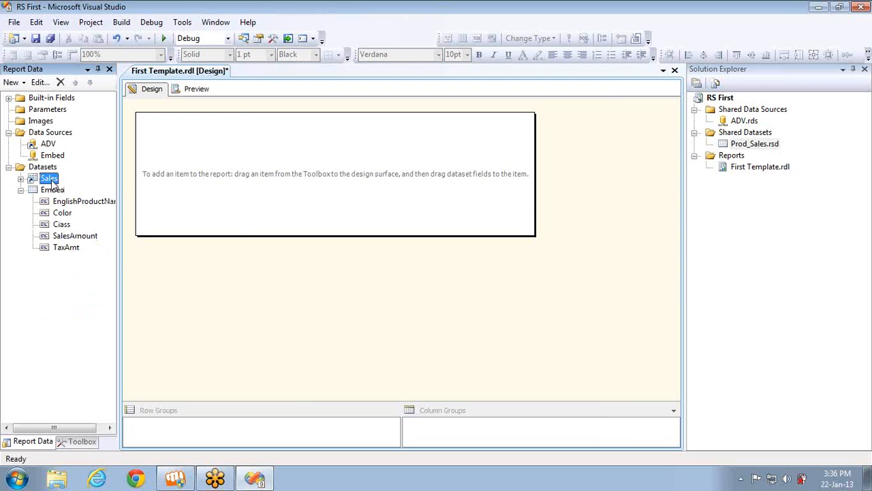
left_click(262, 80)
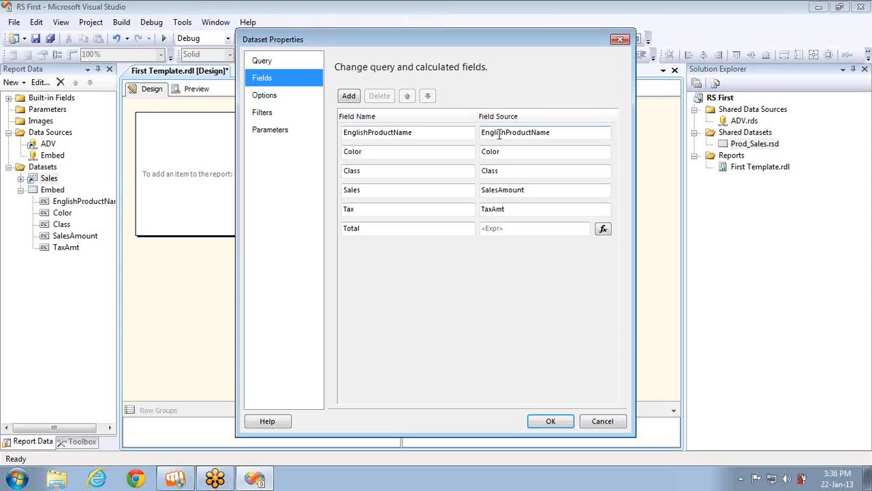
left_click(552, 134)
left_click(435, 132)
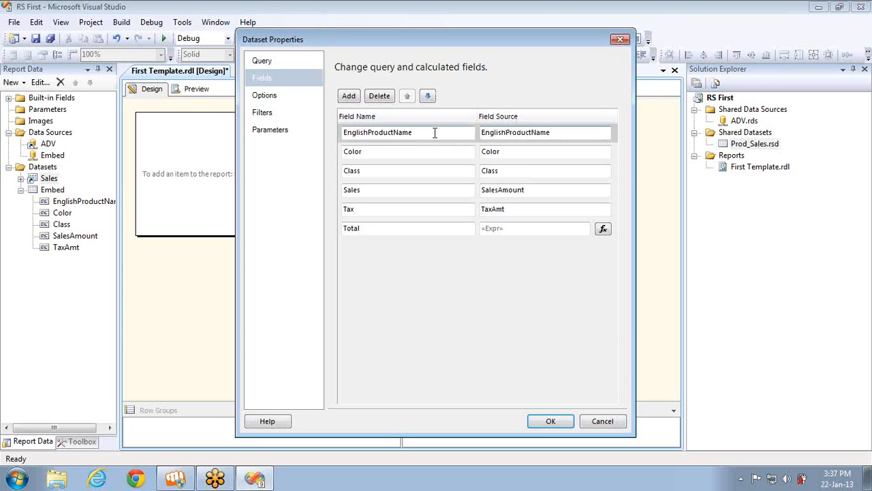
key("BackSpace")
key("BackSpace")
key("BackSpace")
key("BackSpace")
key("BackSpace")
type("ts")
left_click(344, 132)
key("Delete")
key("Delete")
key("Delete")
key("Delete")
key("Delete")
key("Delete")
key("Delete")
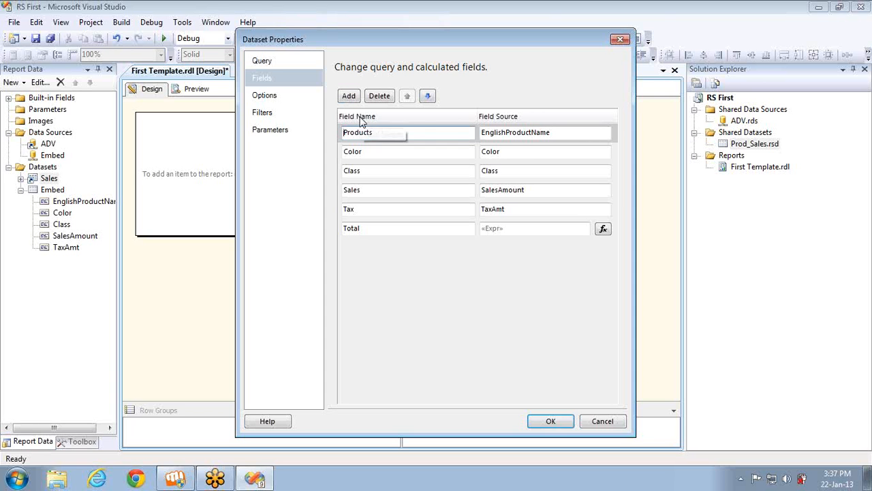
Rename Color to Colors and apply the field changes to the Sales dataset
left_click(383, 152)
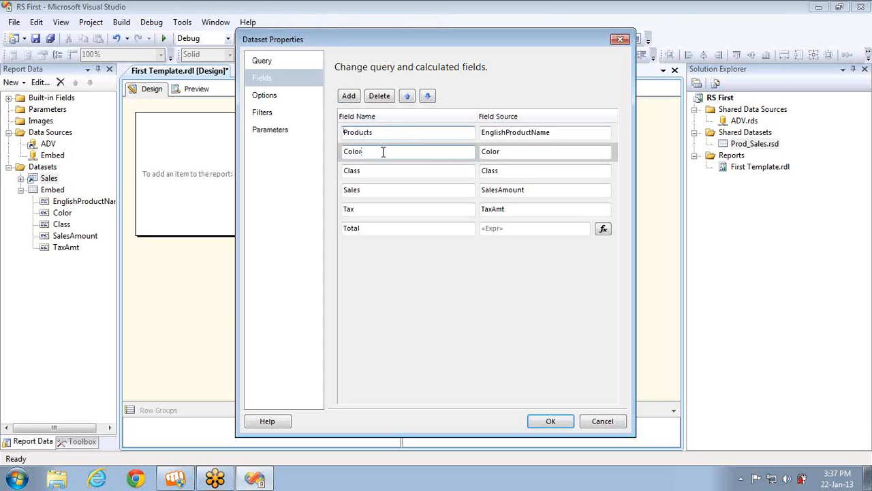
type("s")
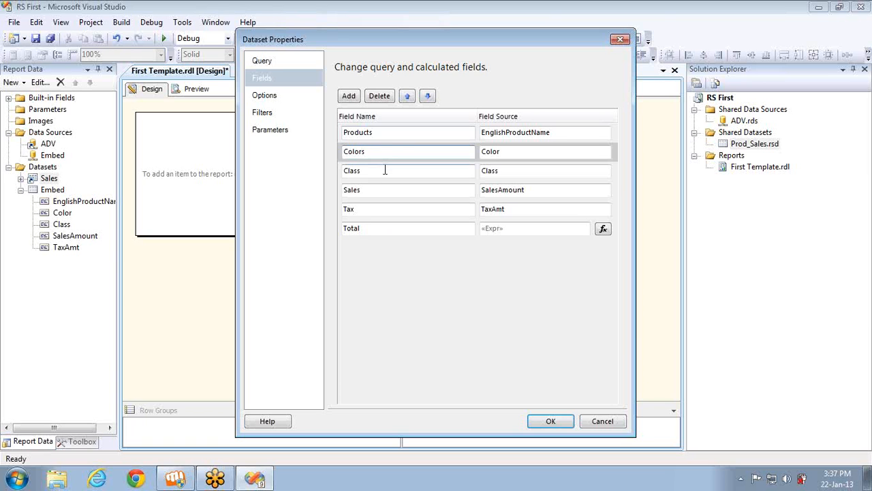
left_click(383, 171)
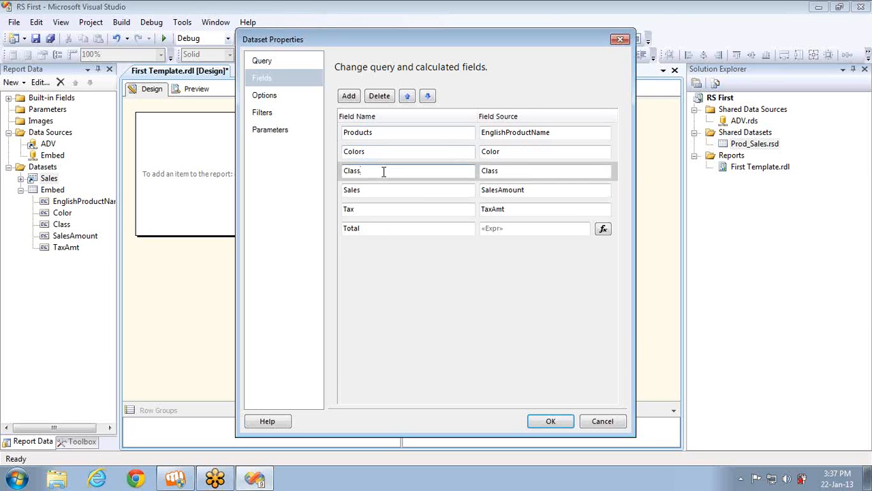
left_click(270, 62)
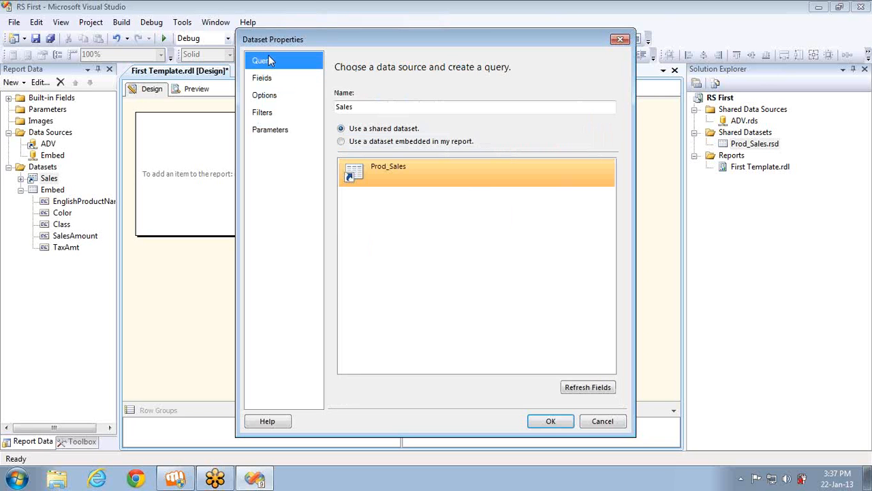
left_click(270, 81)
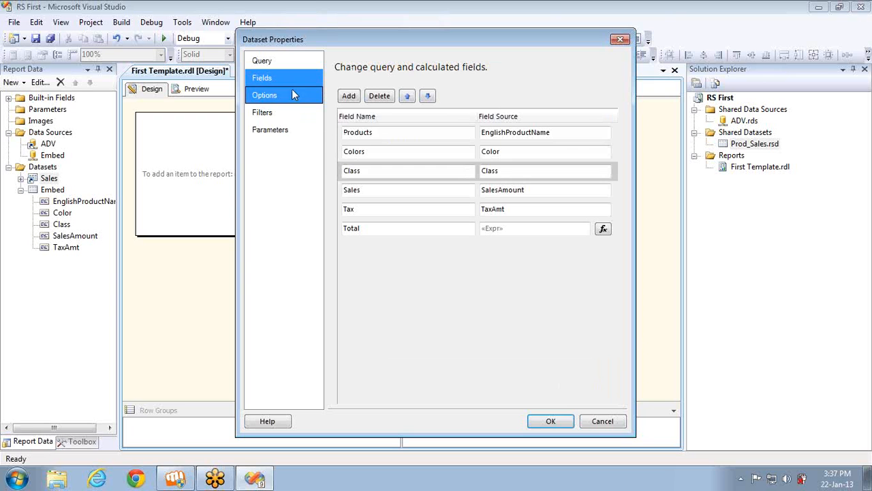
left_click(541, 422)
left_click(60, 192)
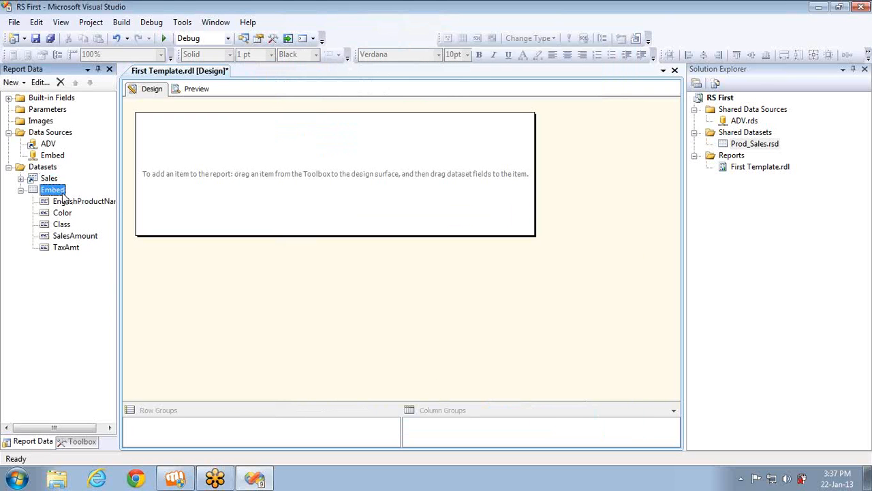
Refresh Embed's fields from its ADV join query and review the five resulting fields
double_click(63, 192)
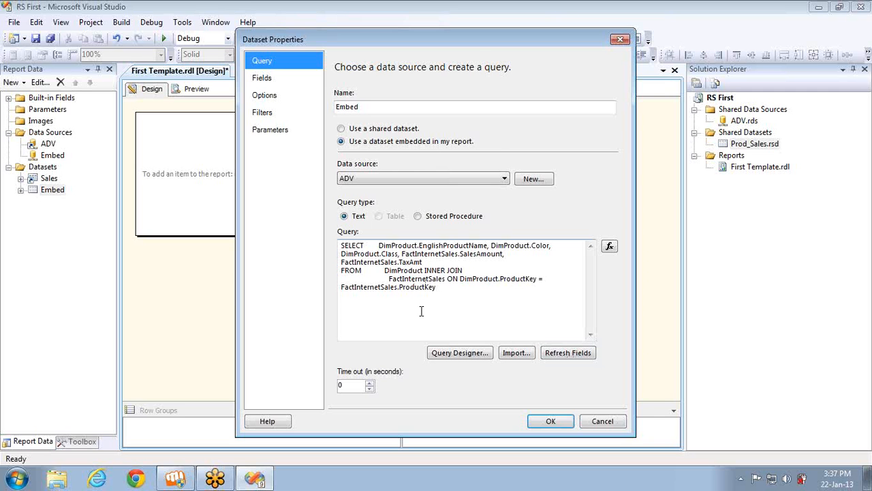
left_click(273, 78)
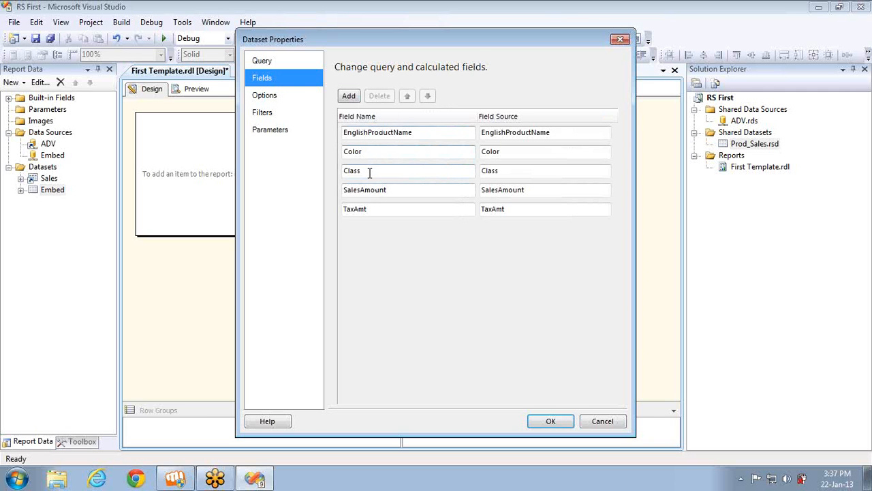
left_click(261, 61)
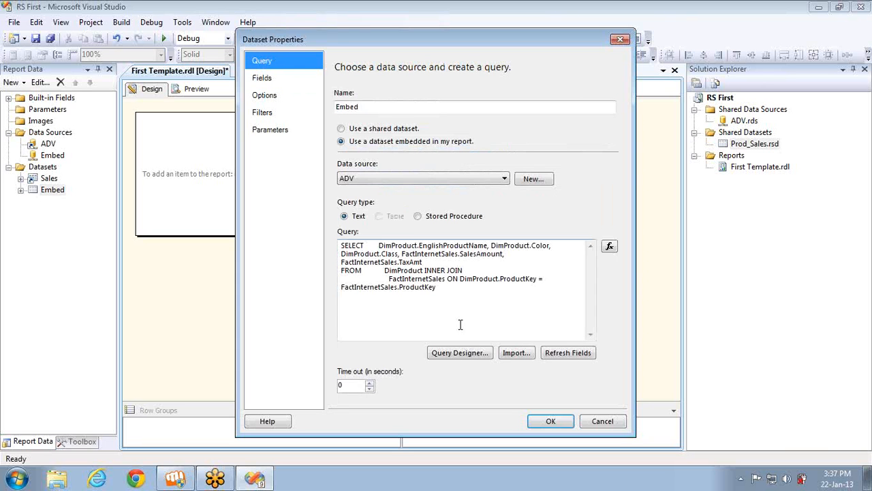
left_click(466, 253)
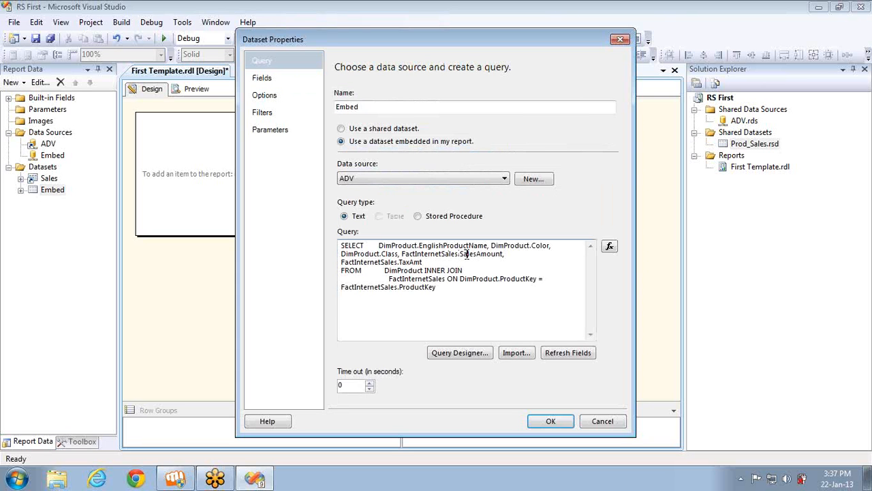
left_click(564, 354)
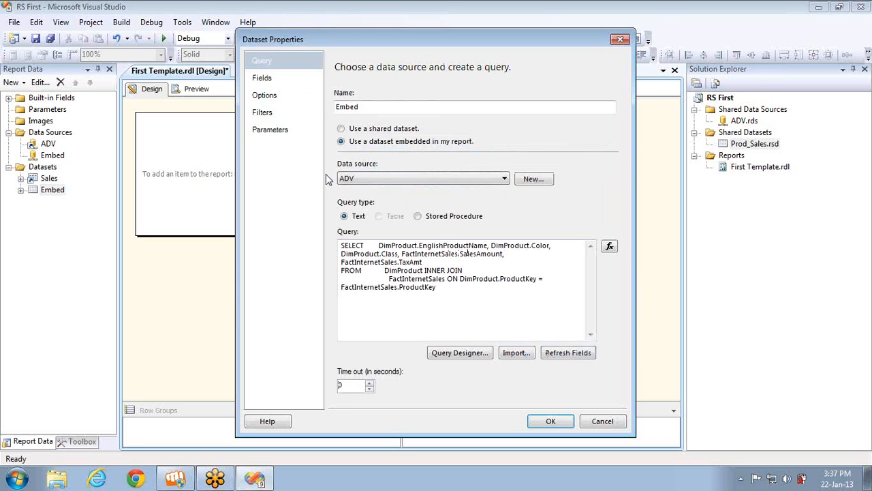
left_click(278, 79)
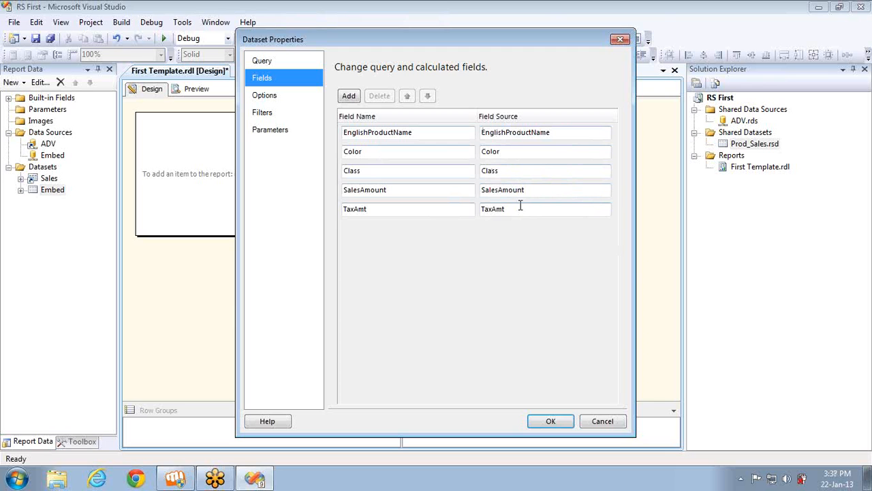
left_click(256, 61)
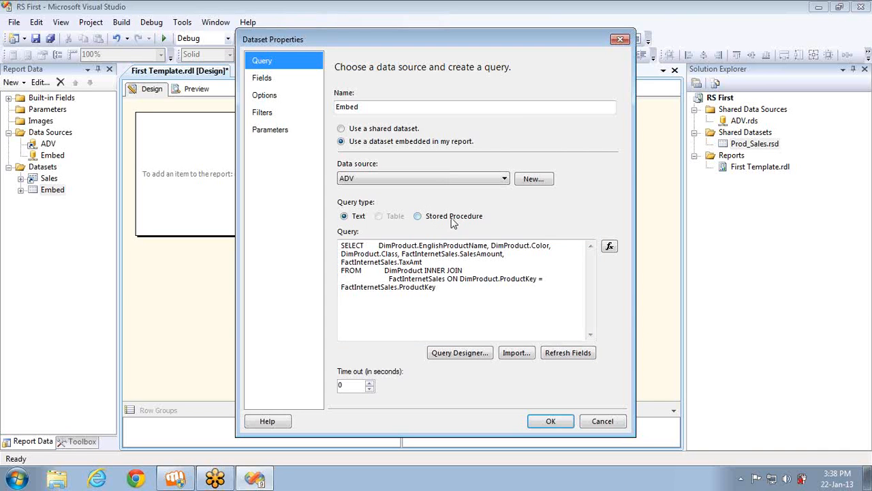
Try Stored Procedure on the Embed dataset, then restore the Text query type and confirm
left_click(417, 216)
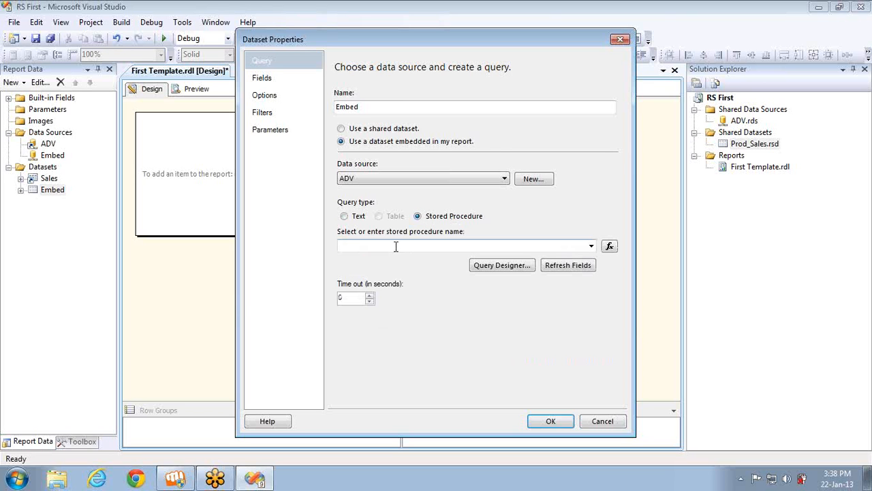
left_click(396, 245)
left_click(264, 80)
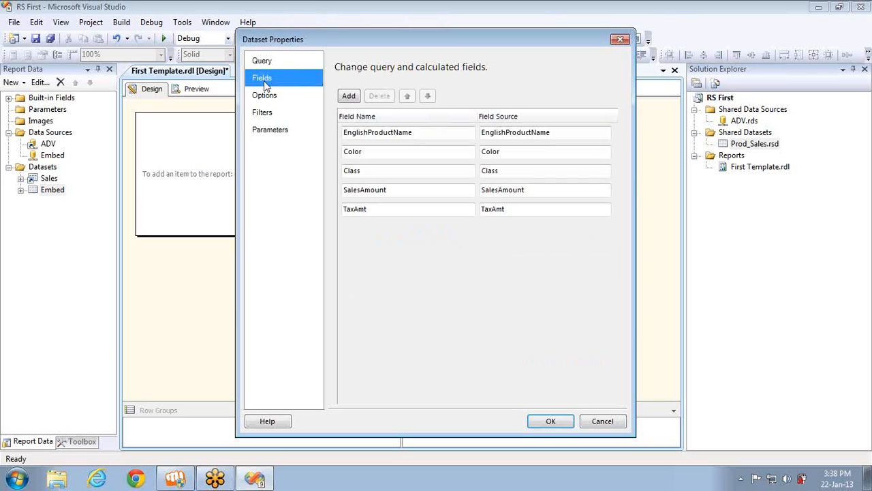
left_click(261, 61)
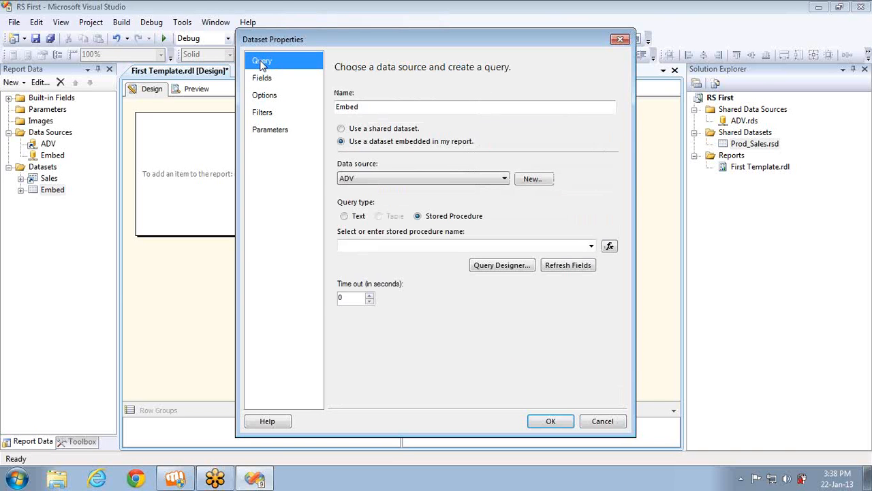
left_click(280, 83)
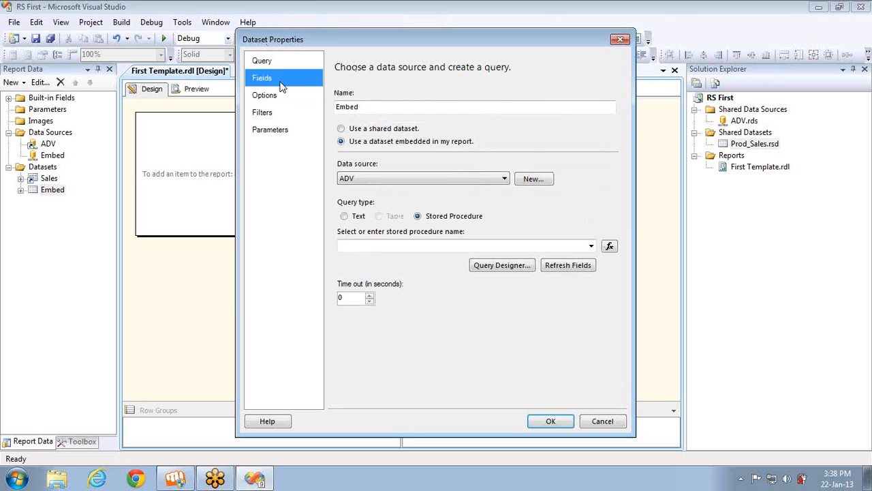
left_click(276, 64)
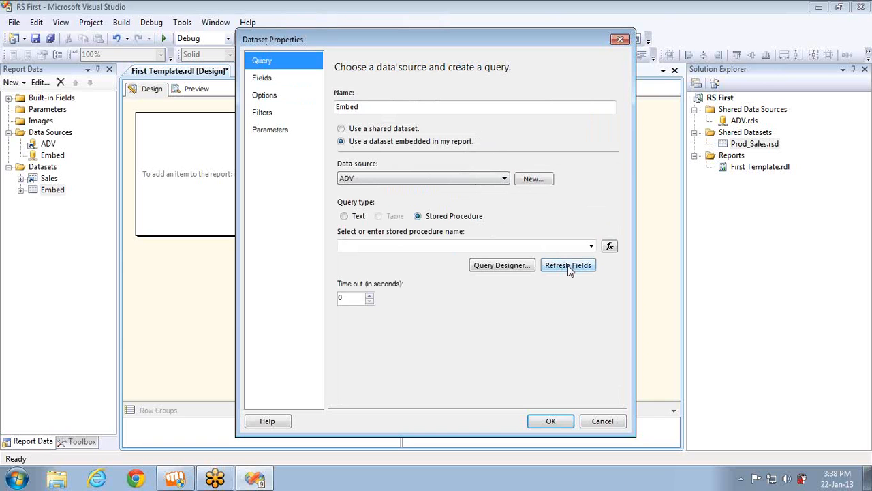
left_click(345, 216)
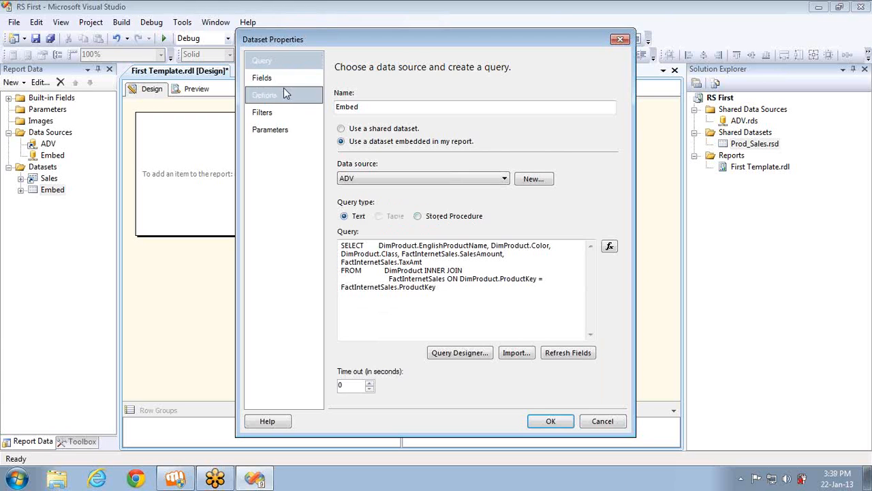
left_click(549, 421)
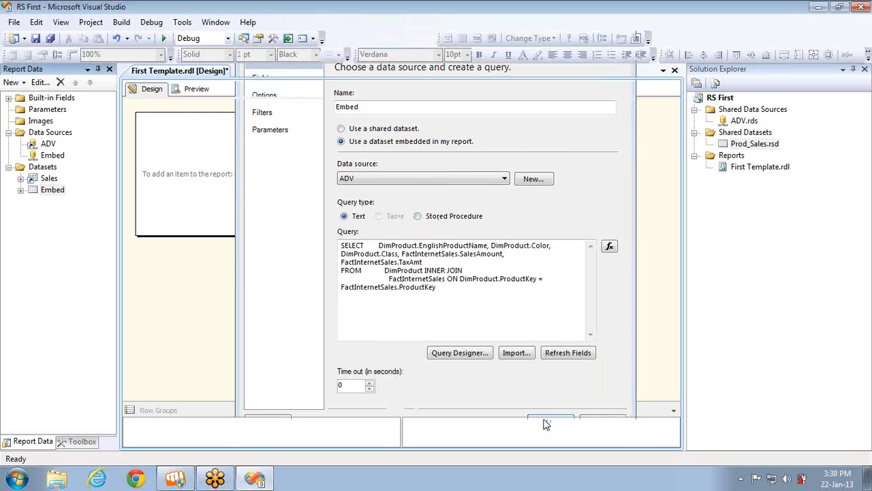
Review the Sales dataset's Options, leaving case sensitivity set to Auto
right_click(45, 180)
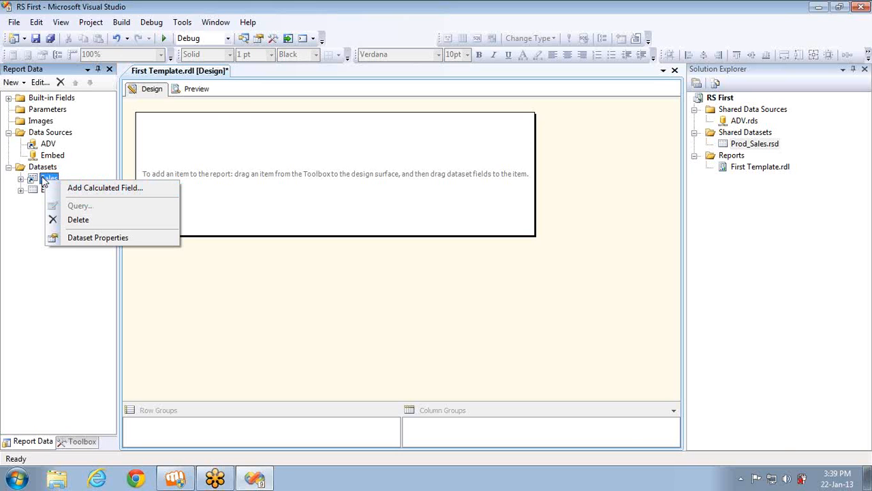
left_click(94, 238)
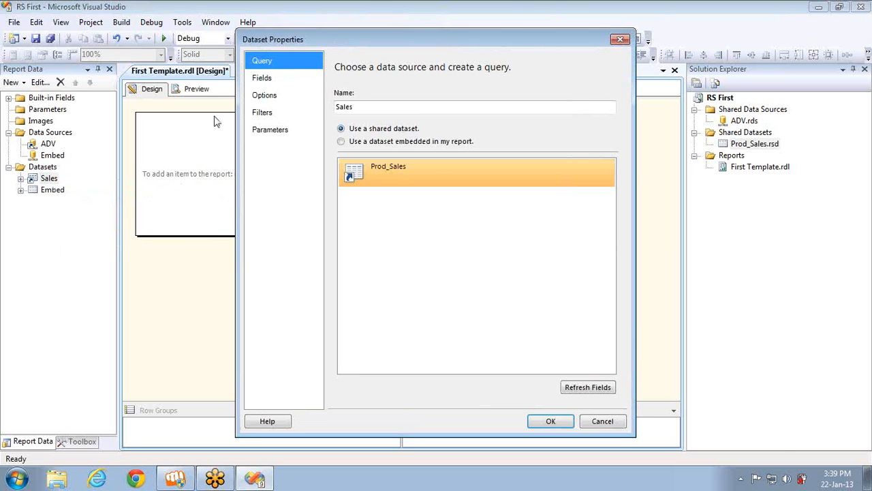
left_click(270, 98)
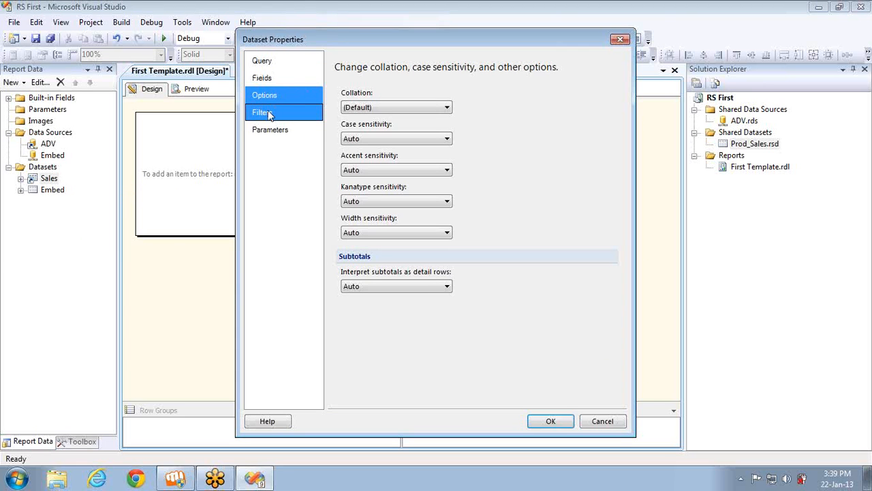
left_click(268, 114)
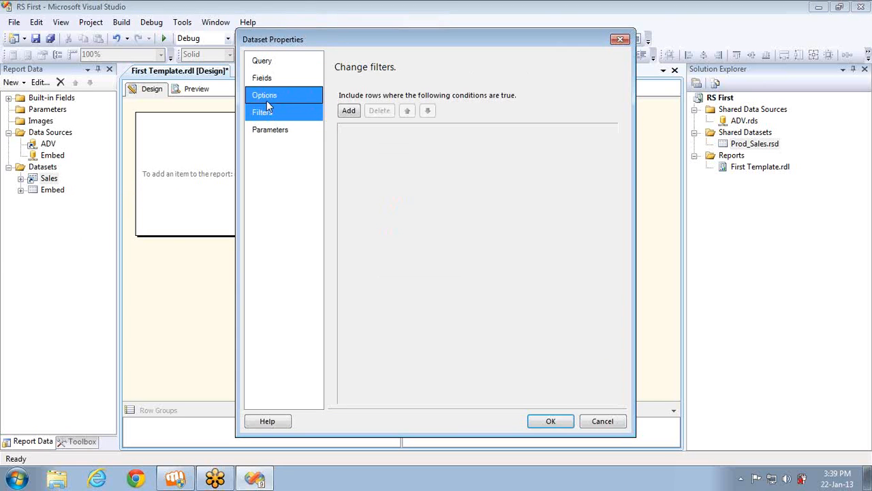
left_click(269, 102)
left_click(433, 135)
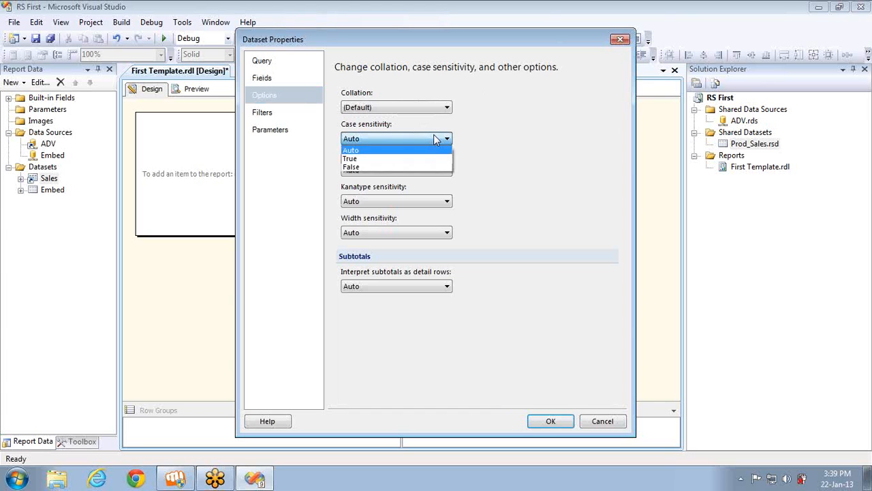
left_click(434, 136)
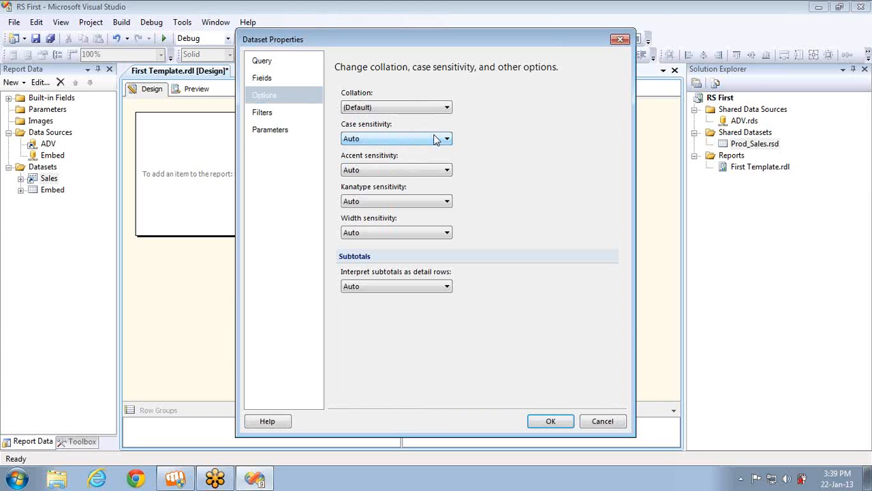
Check Sales filters and parameters, cancel unchanged, and expand Sales to show its six fields
left_click(289, 116)
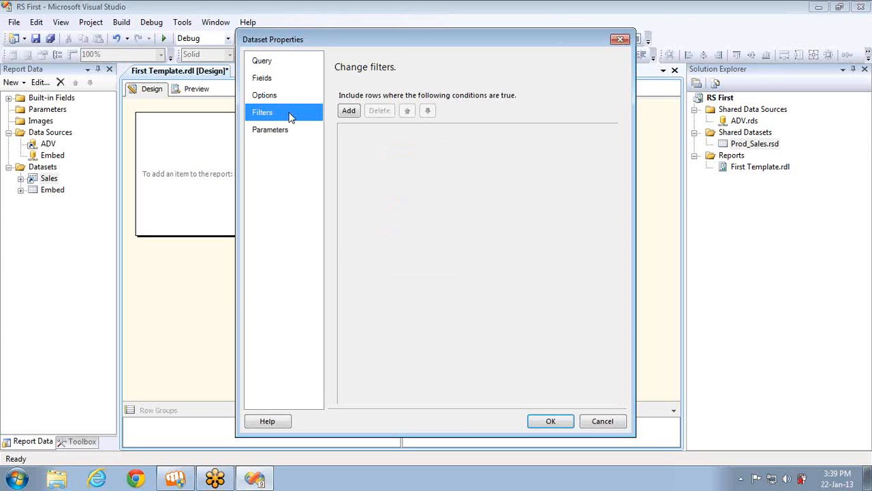
left_click(279, 143)
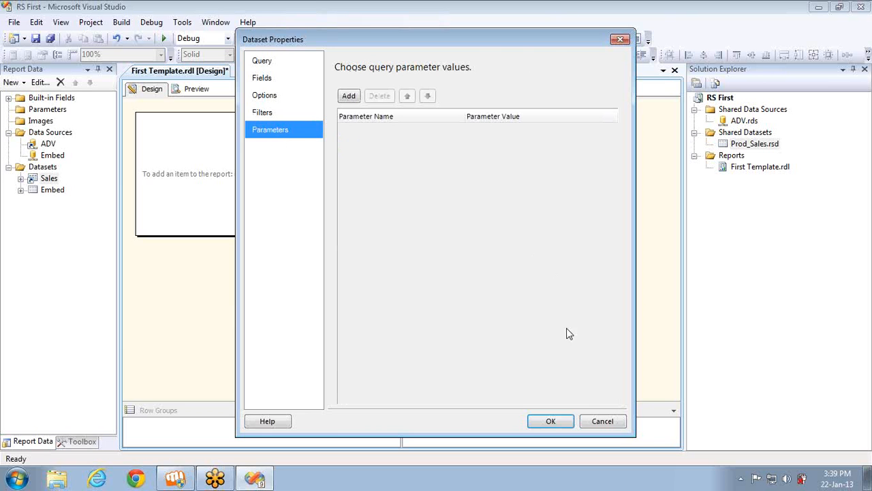
left_click(591, 421)
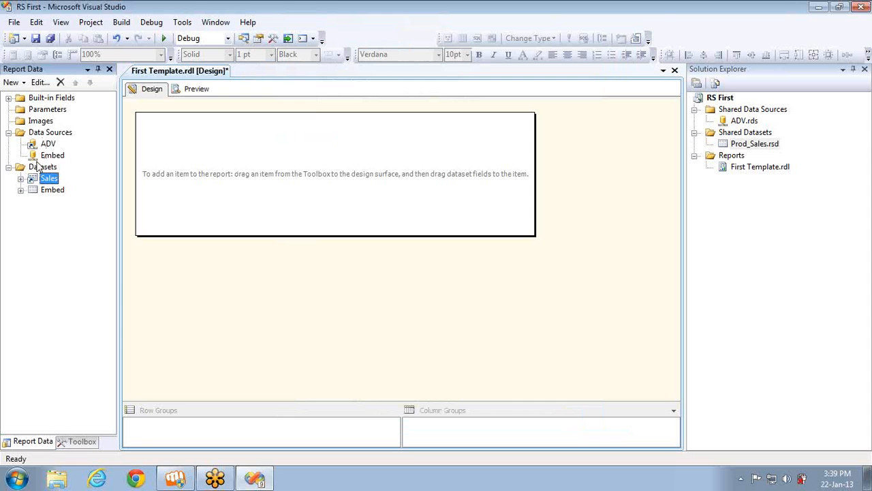
left_click(21, 179)
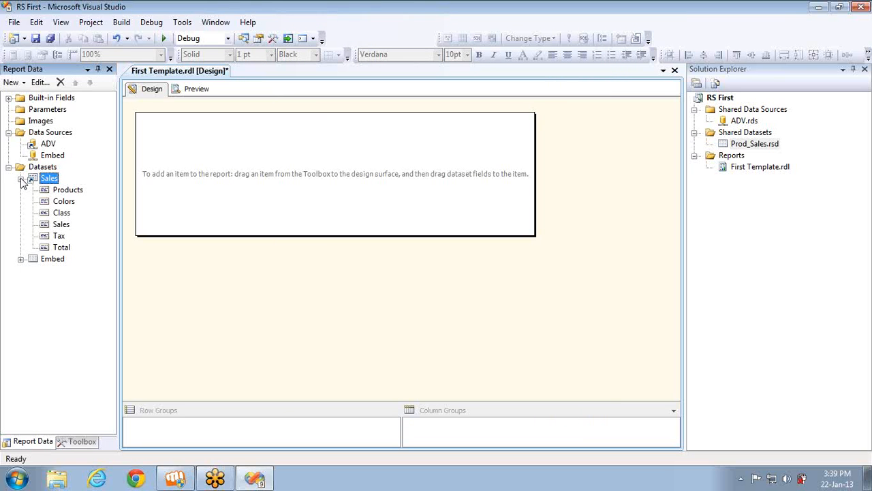
Drag a Table from the Toolbox onto the top-left of the report body
left_click(79, 442)
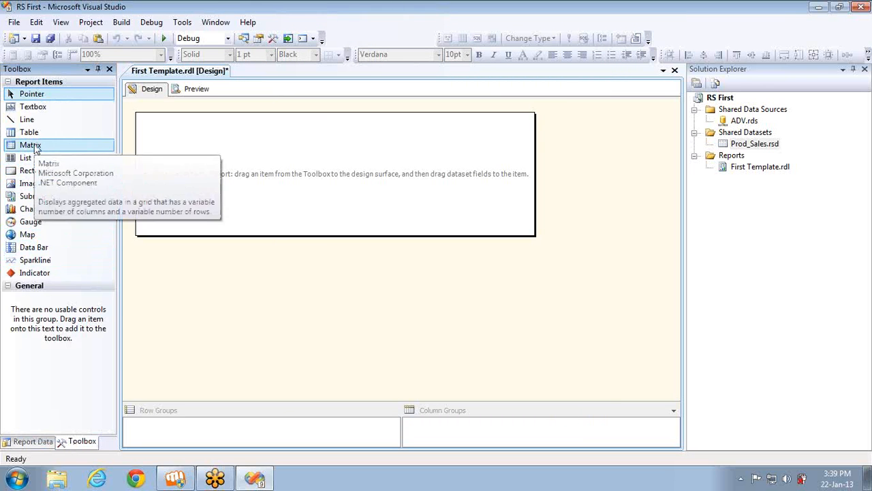
left_click_drag(33, 134, 145, 113)
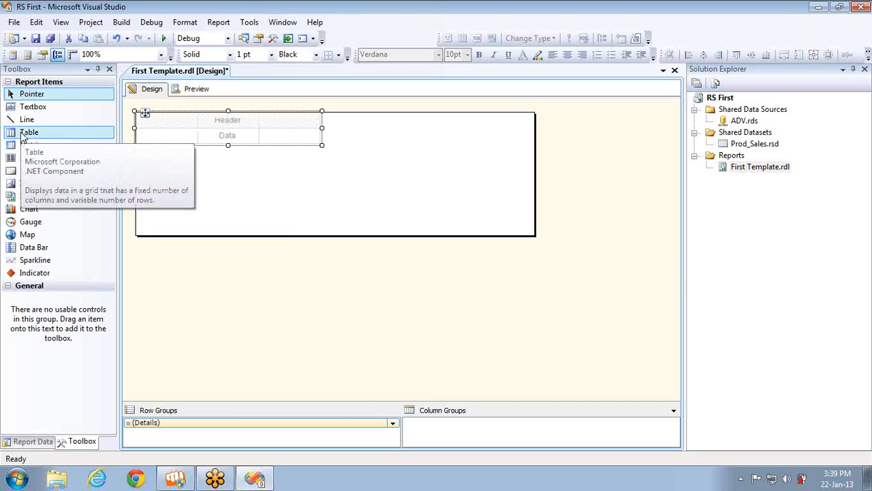
left_click(38, 442)
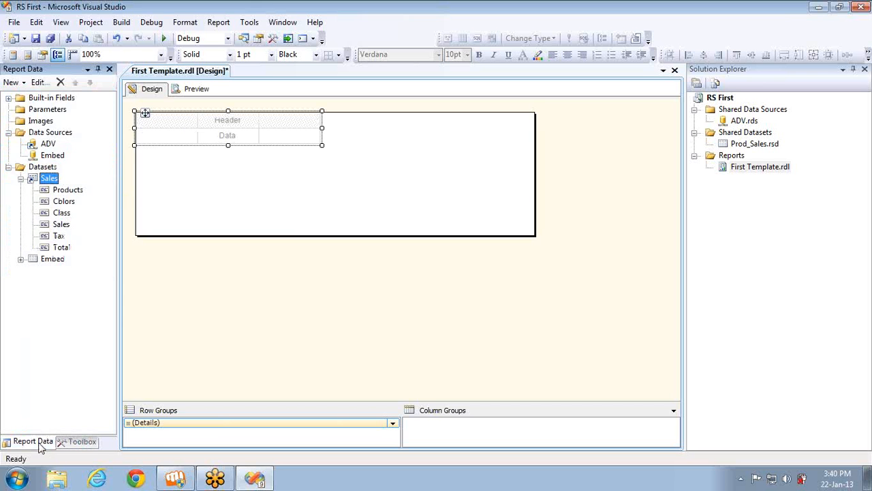
Open the first data cell's field list and browse its ADV, Embed and Datasets submenus
left_click(162, 140)
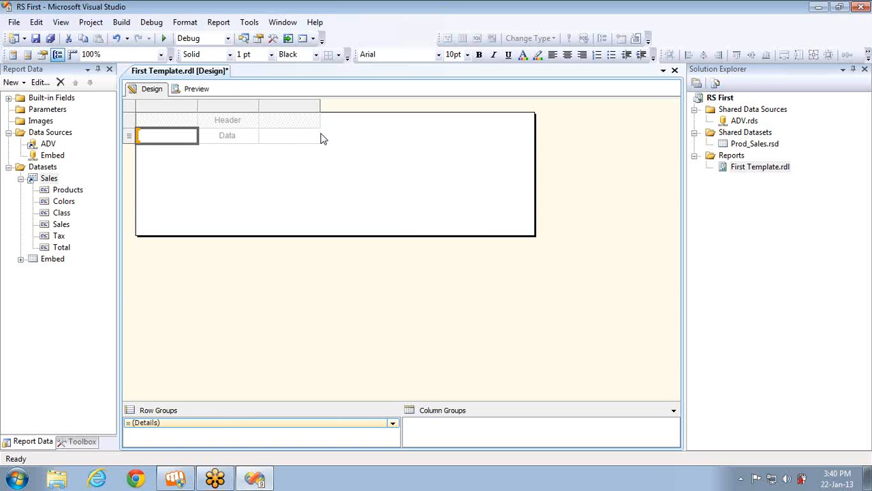
mouse_move(191, 137)
left_click(193, 135)
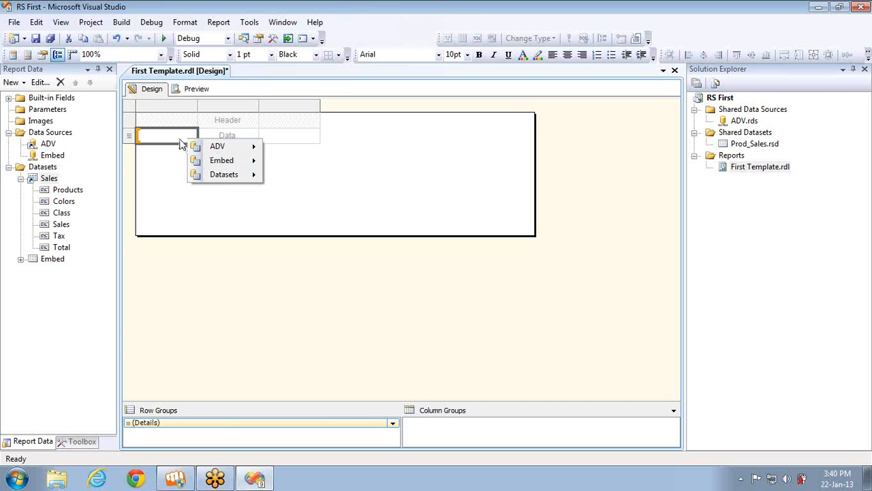
left_click(175, 189)
left_click(194, 137)
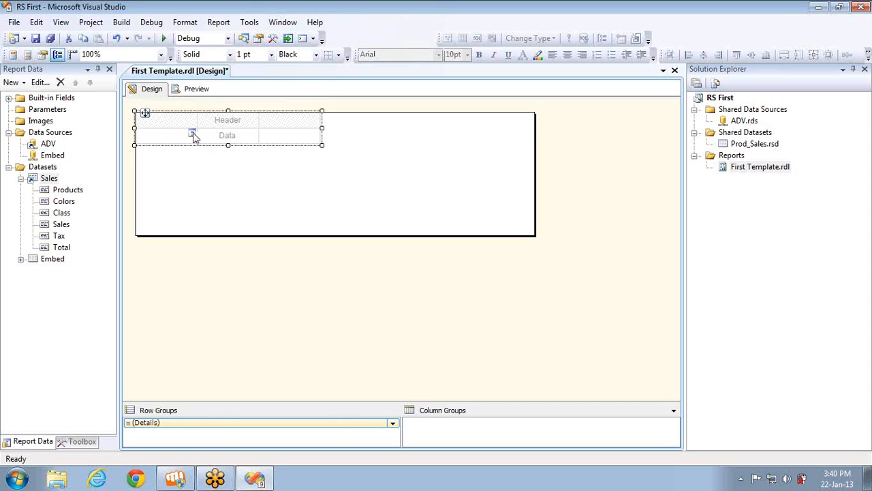
left_click(195, 135)
mouse_move(230, 150)
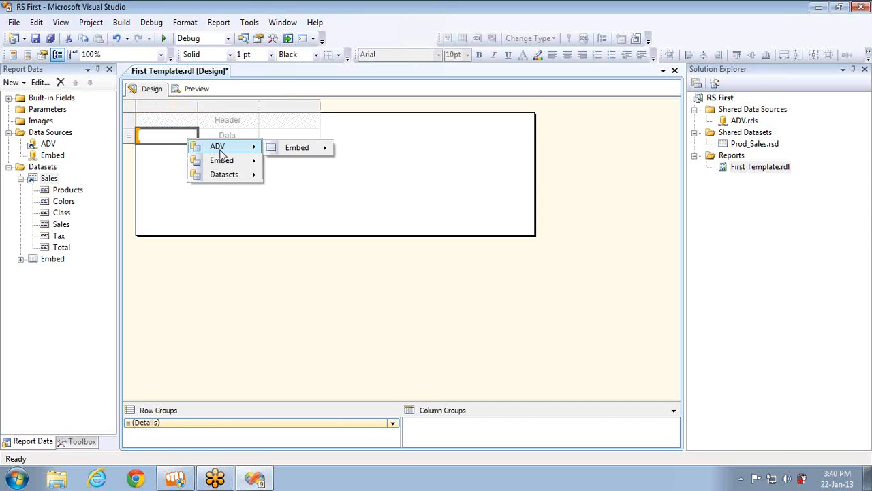
mouse_move(307, 156)
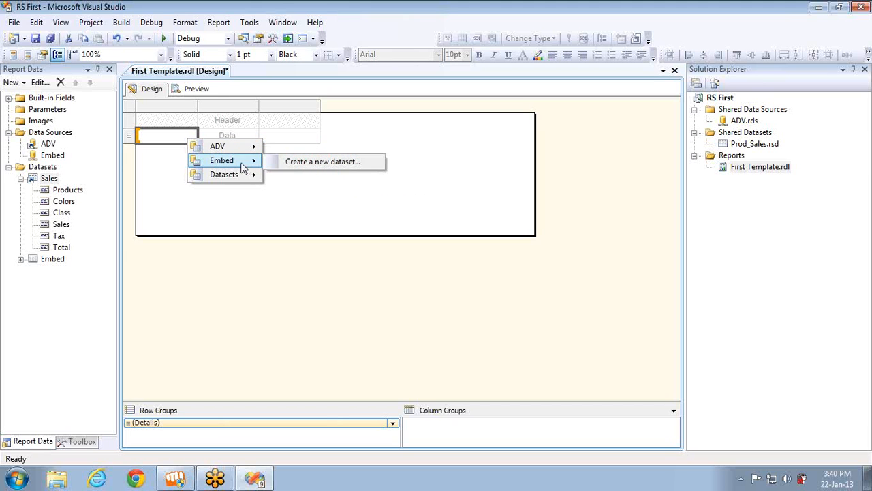
mouse_move(238, 178)
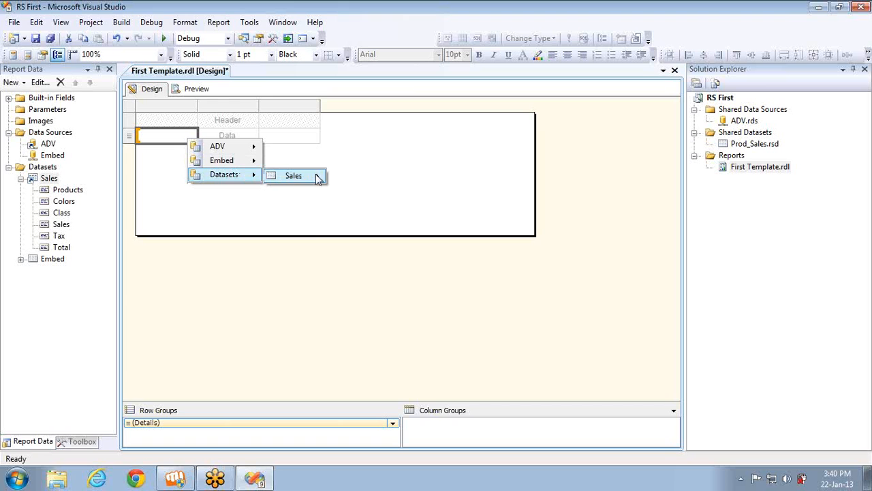
mouse_move(300, 180)
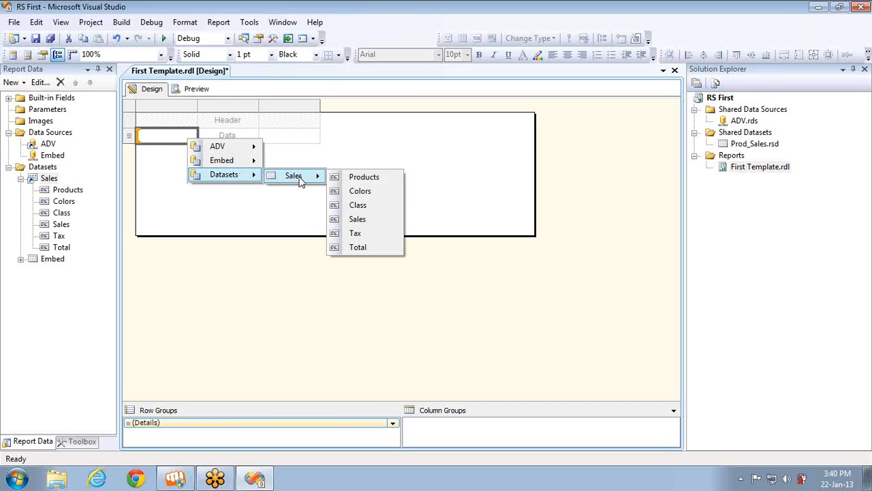
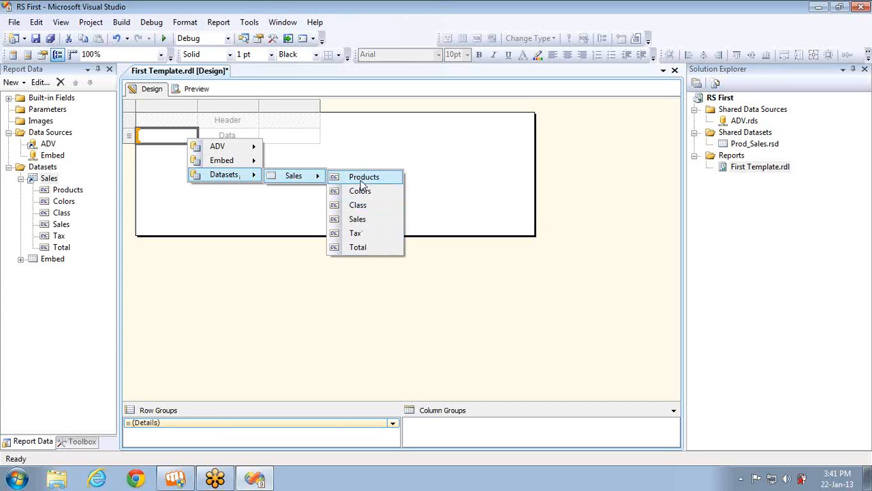
Bind the first column's cell to Sales > Class and open that text box's Properties with F4
left_click(360, 206)
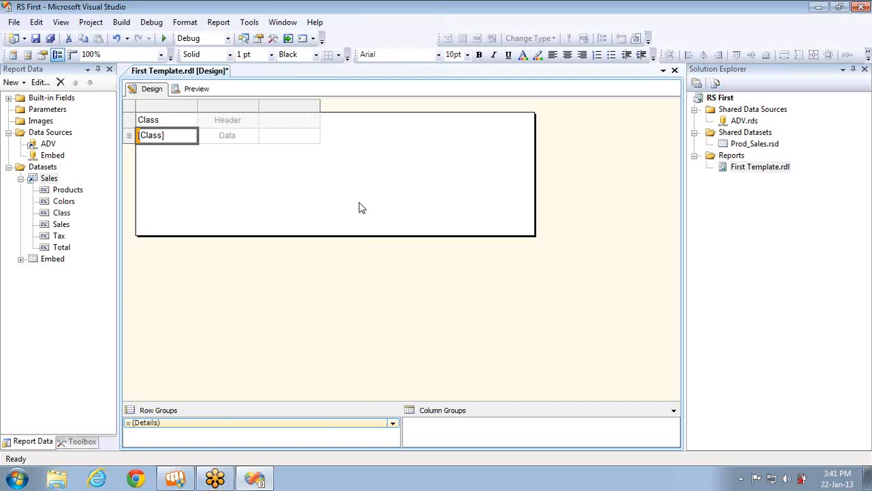
key("F4")
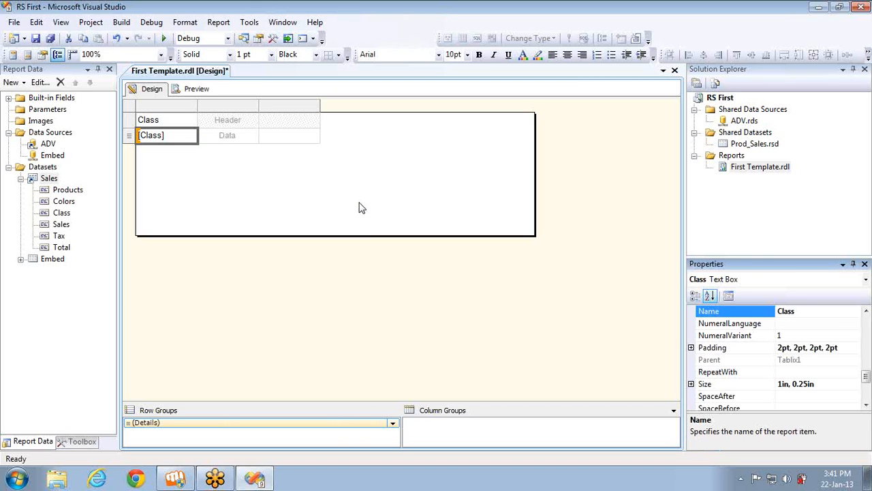
Read the table's DataSetName (Prod_Sales), then trigger the missing-dataset warning from the Class cell's field picker
left_click(865, 330)
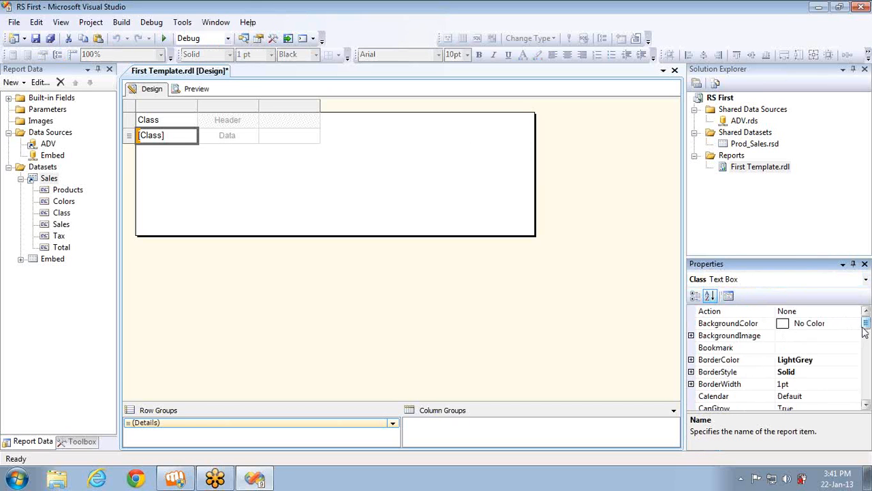
left_click_drag(866, 330, 865, 346)
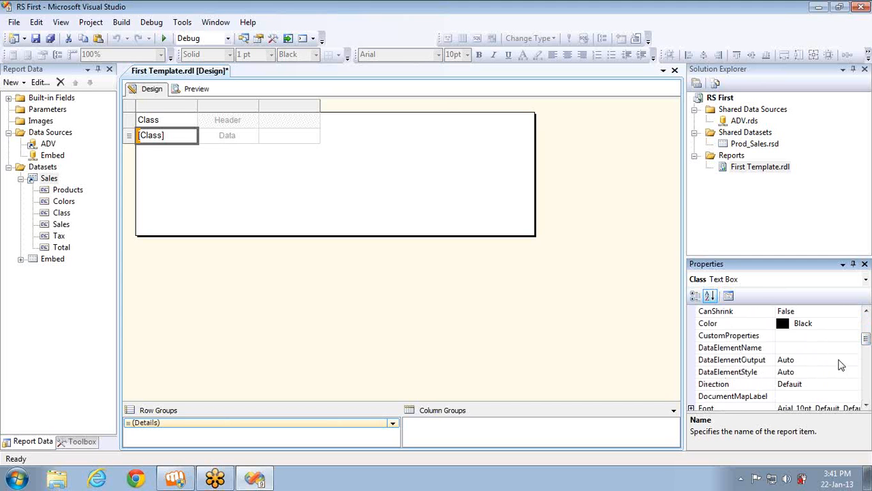
left_click(133, 108)
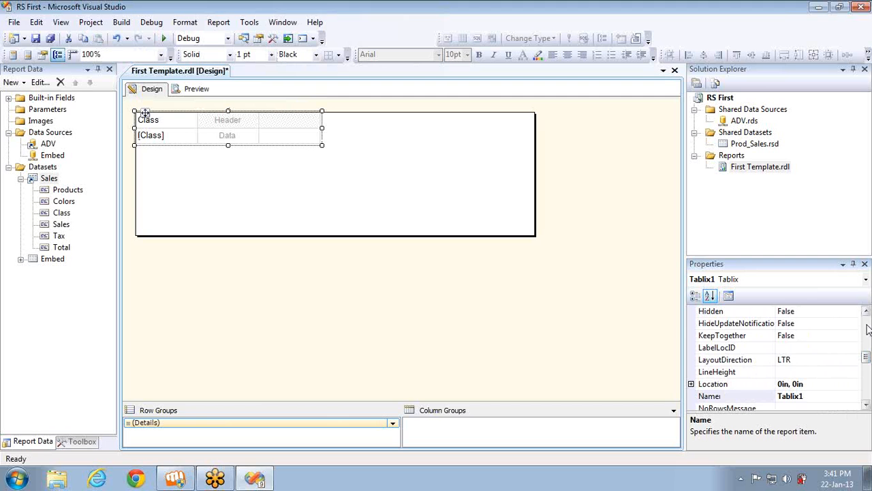
scroll(865, 327, "up", 6)
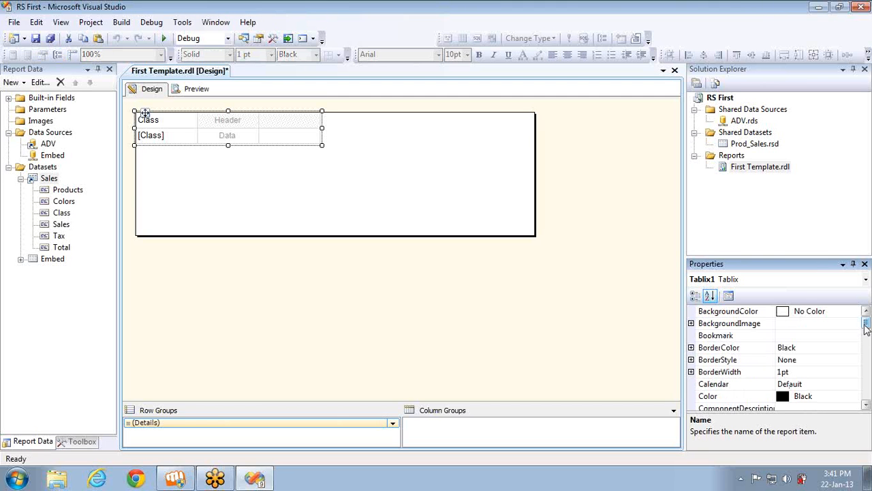
left_click_drag(866, 327, 866, 339)
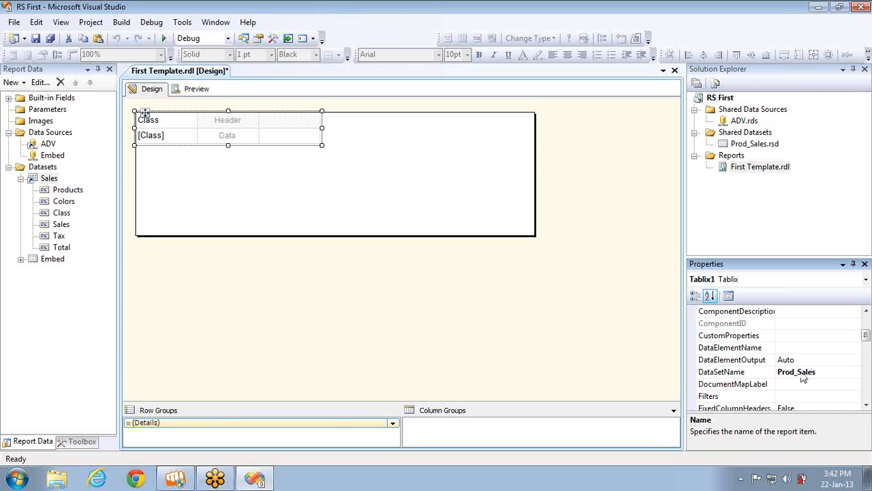
left_click(192, 136)
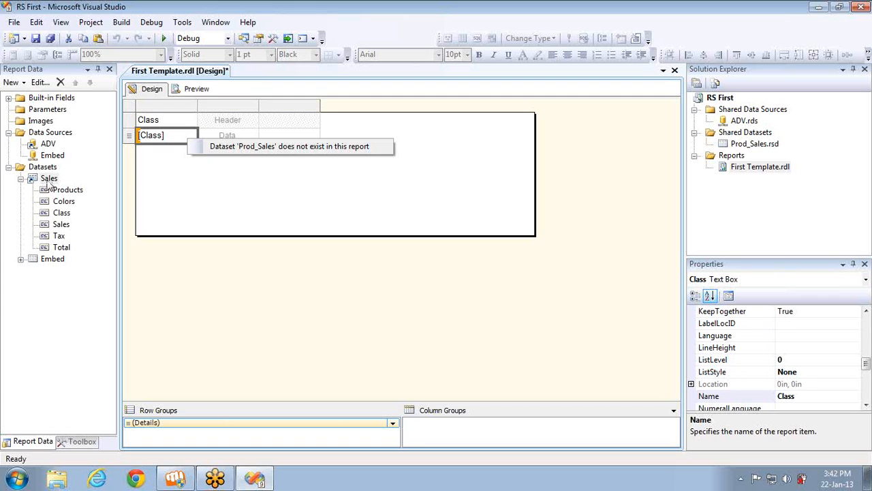
Dismiss the missing-dataset warnings, set the table's DataSetName to Sales, and retry choosing Class
left_click(195, 193)
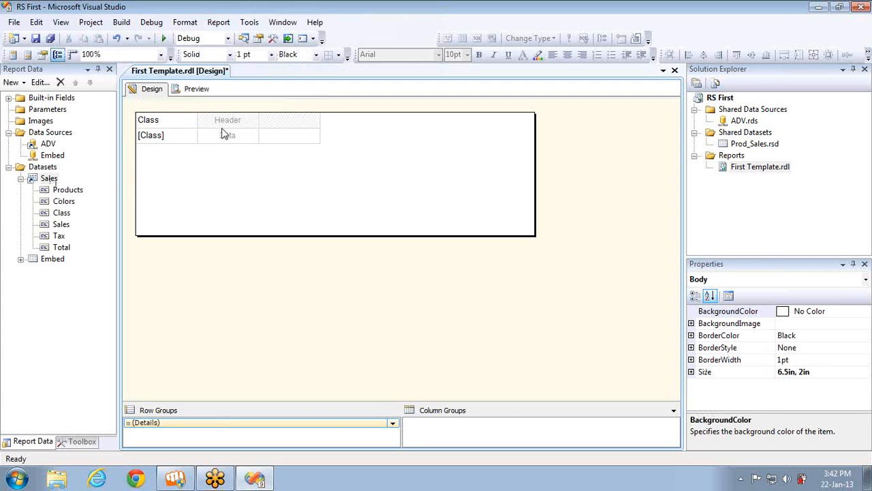
left_click(252, 135)
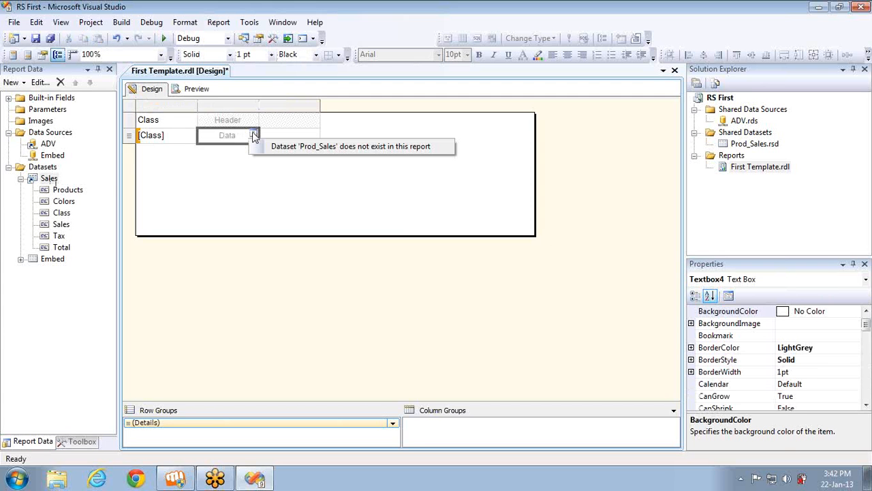
left_click(161, 120)
left_click(131, 107)
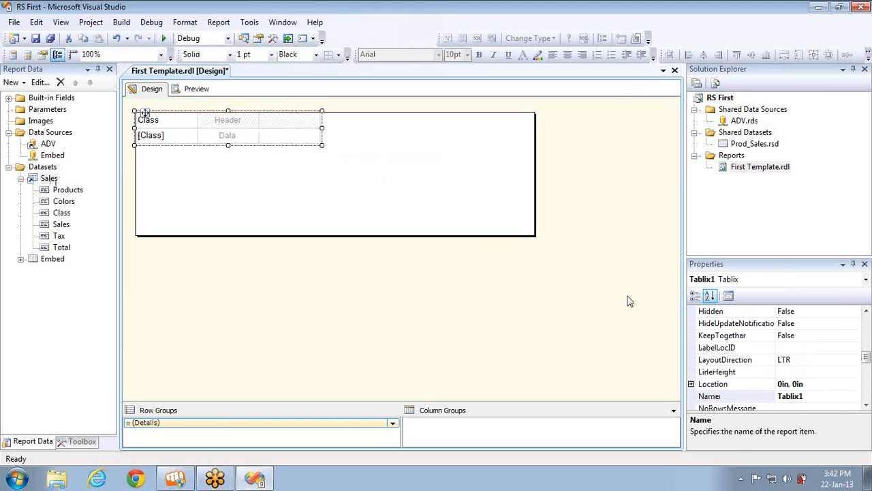
left_click_drag(868, 363, 868, 335)
left_click(852, 372)
left_click(855, 372)
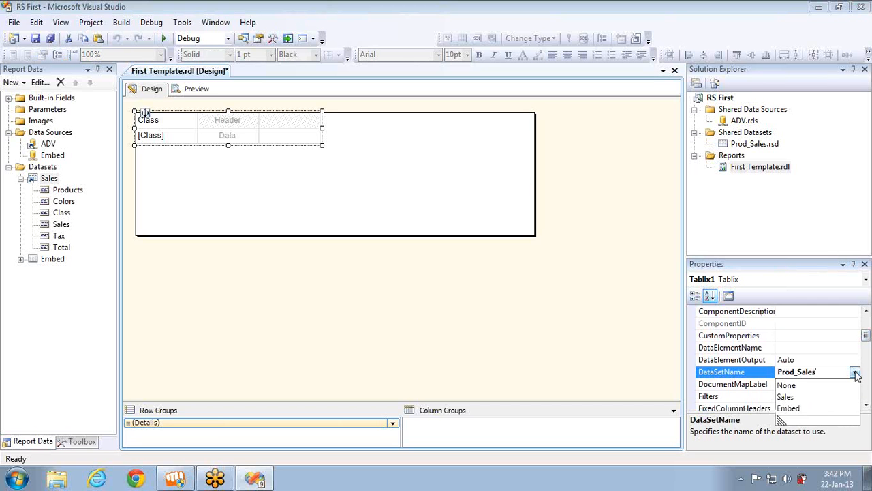
left_click(789, 396)
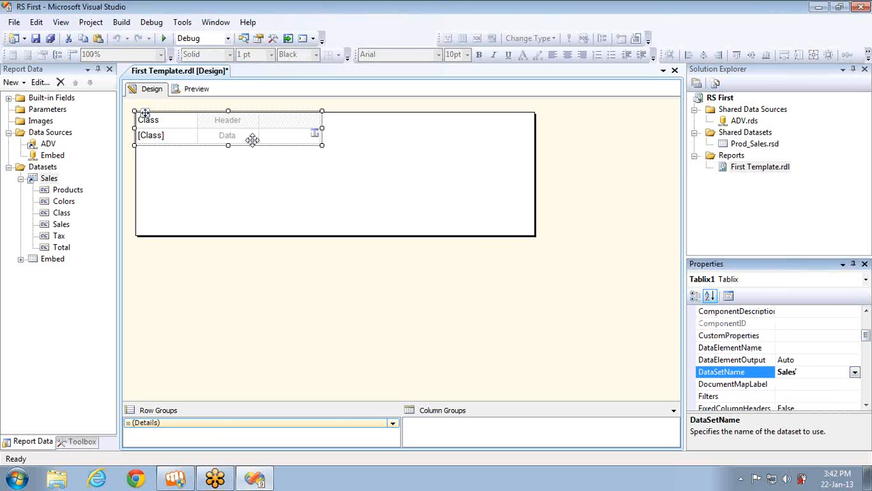
left_click(193, 136)
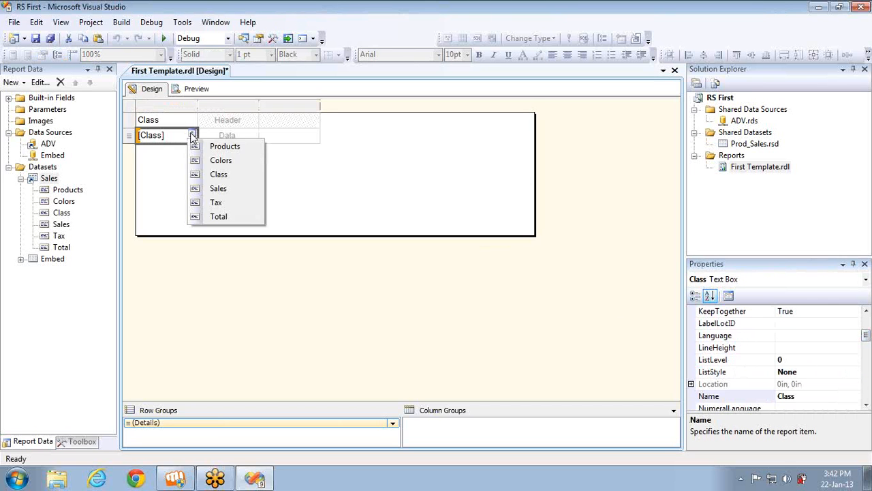
left_click(214, 173)
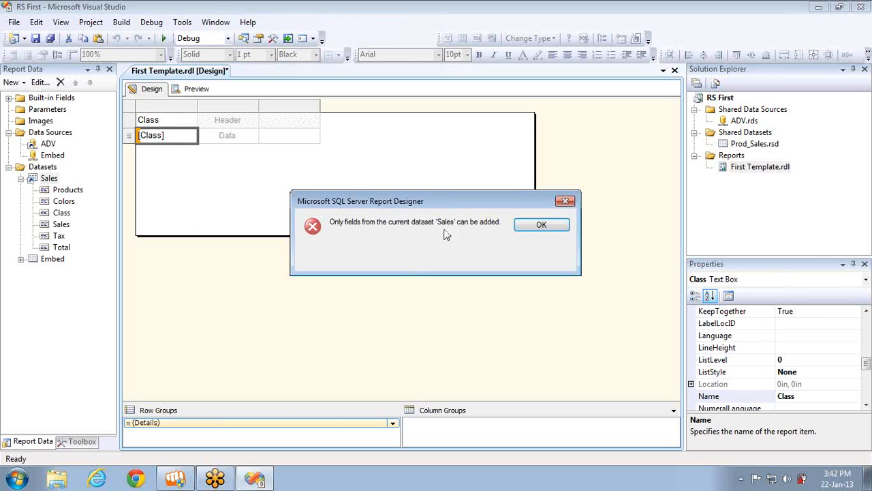
left_click(527, 226)
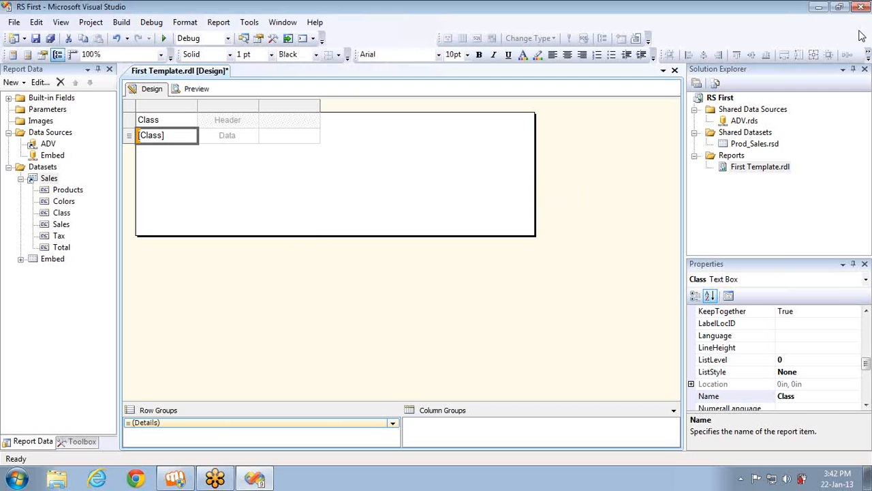
Recheck the table's dataset setting, try Products in the first cell, and dismiss the dataset error
left_click(738, 144)
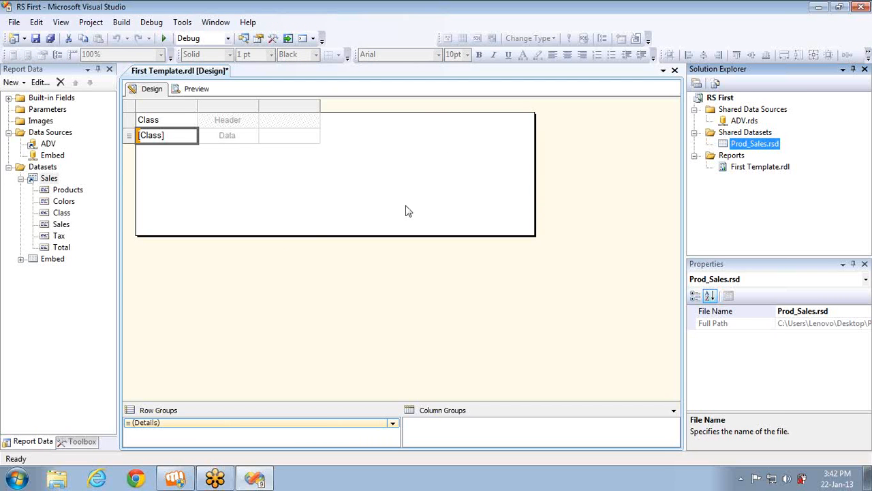
left_click(128, 107)
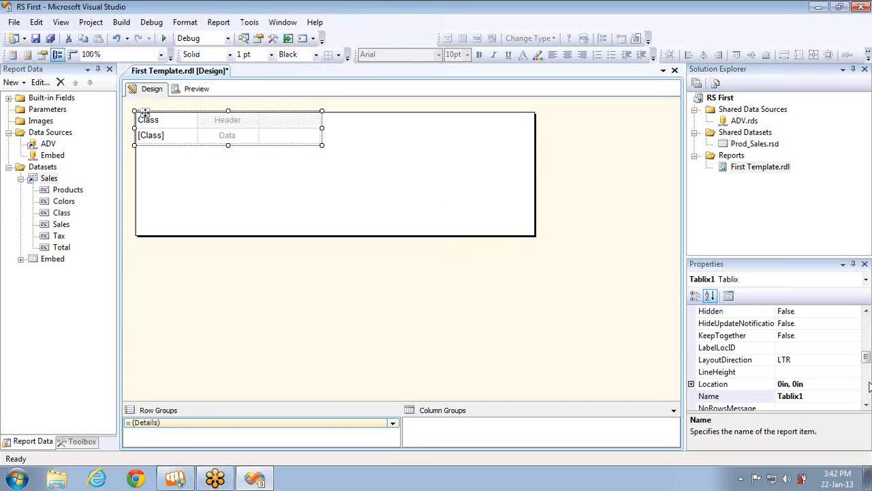
left_click(866, 312)
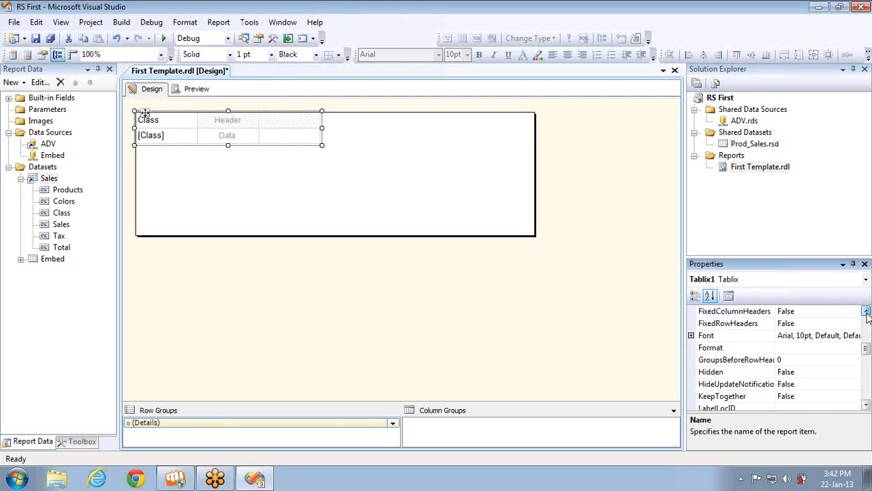
left_click(866, 311)
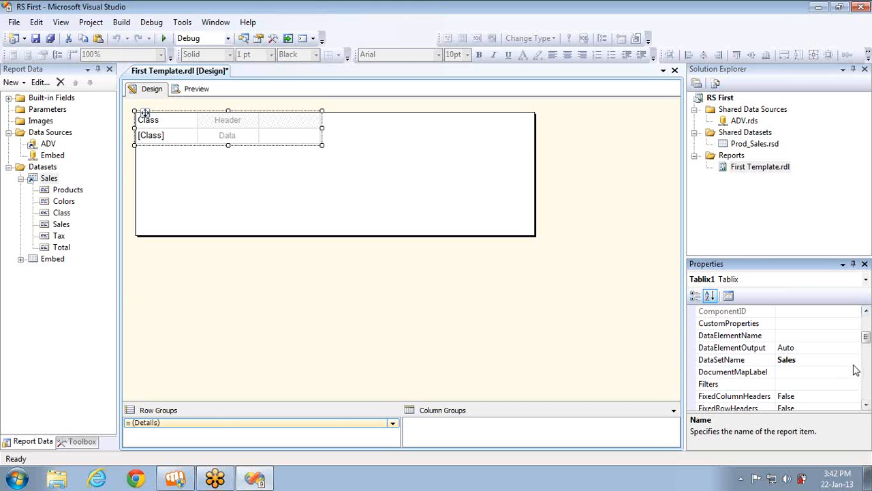
left_click(855, 362)
left_click(855, 361)
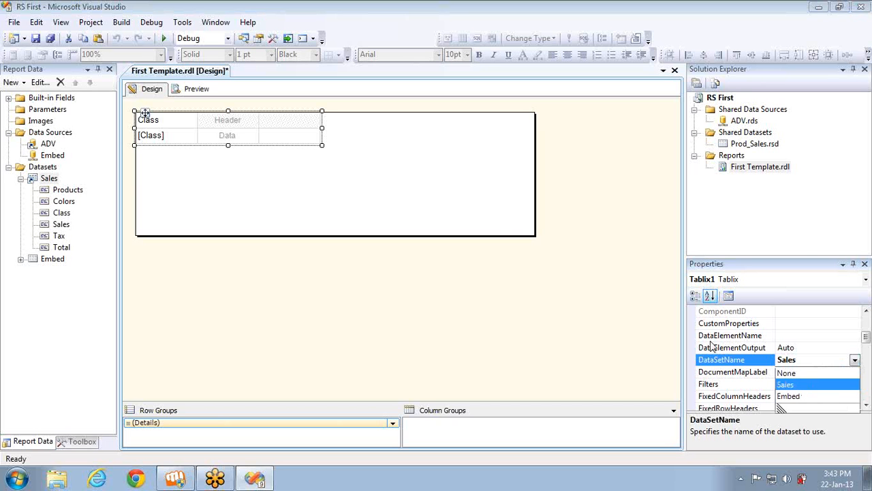
left_click(193, 138)
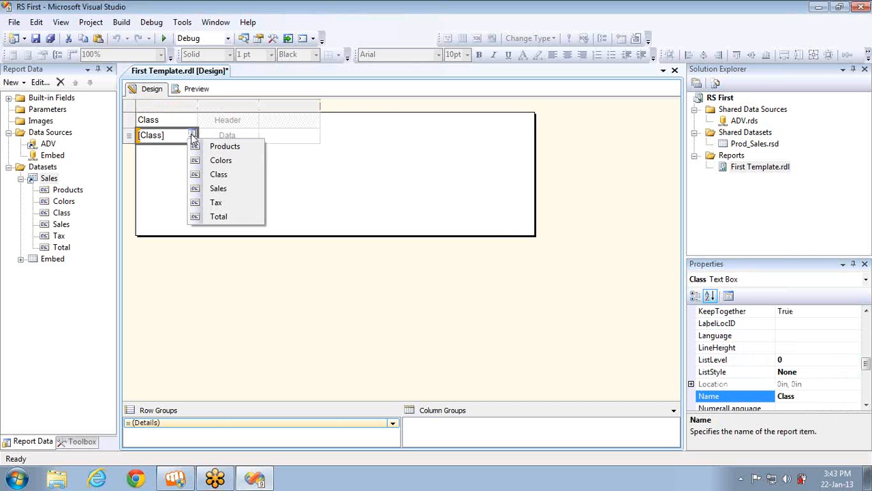
left_click(220, 147)
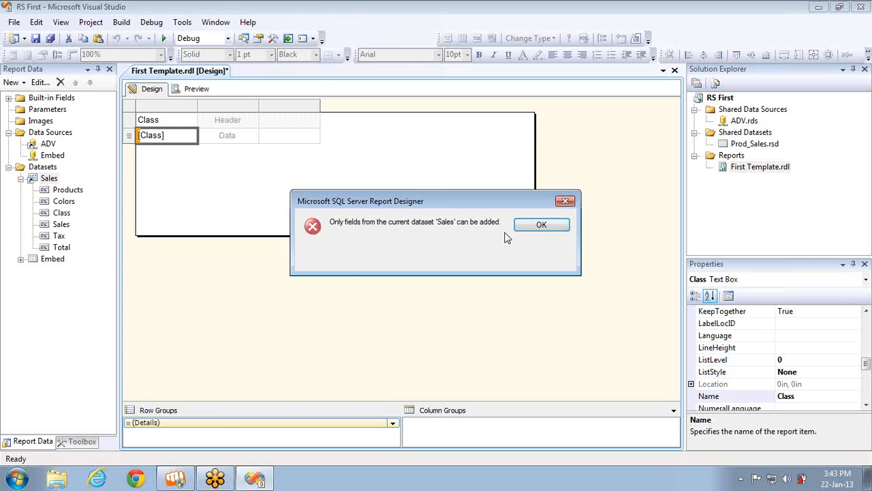
left_click(531, 225)
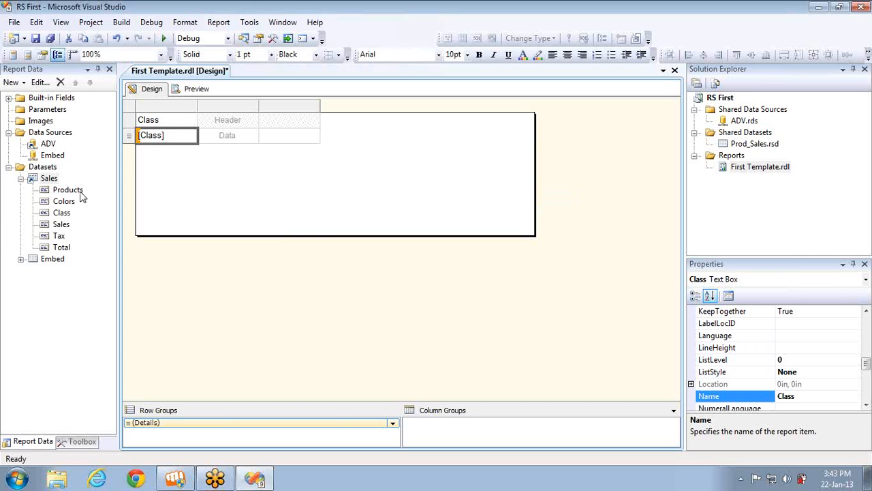
Rename the report's Sales dataset to Prod_Sales
double_click(54, 179)
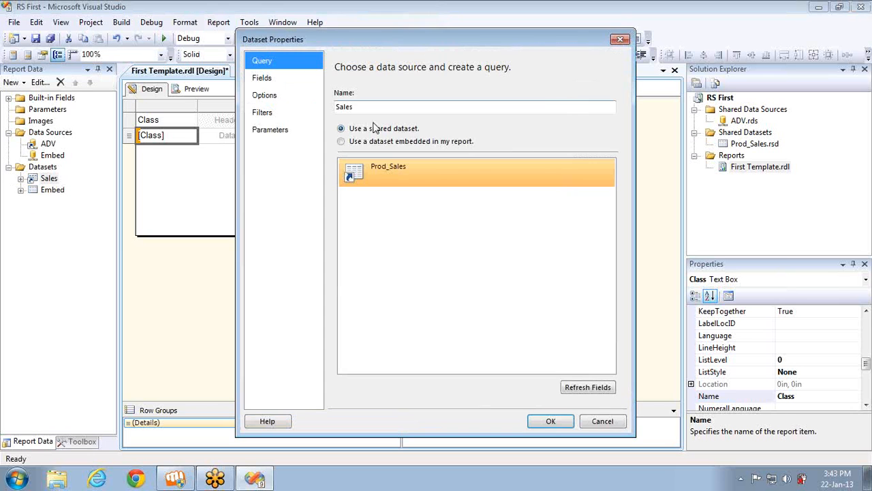
left_click(382, 165)
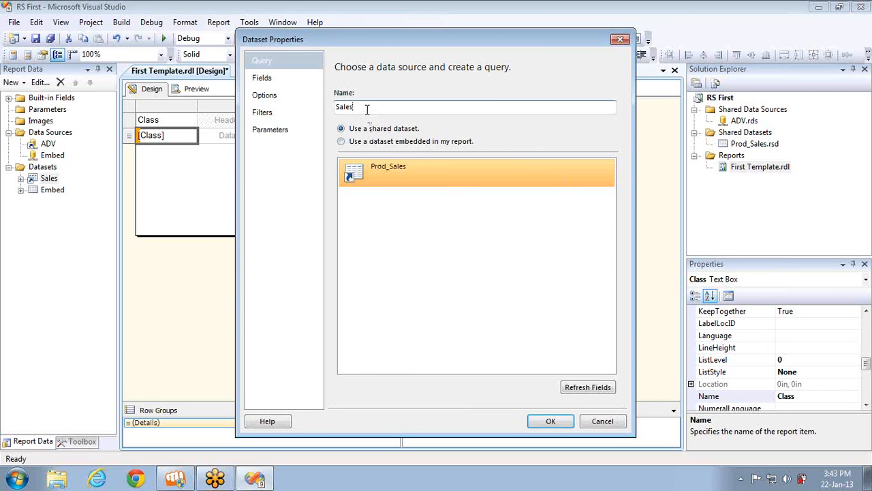
key("Home")
type("Prod_")
left_click(551, 422)
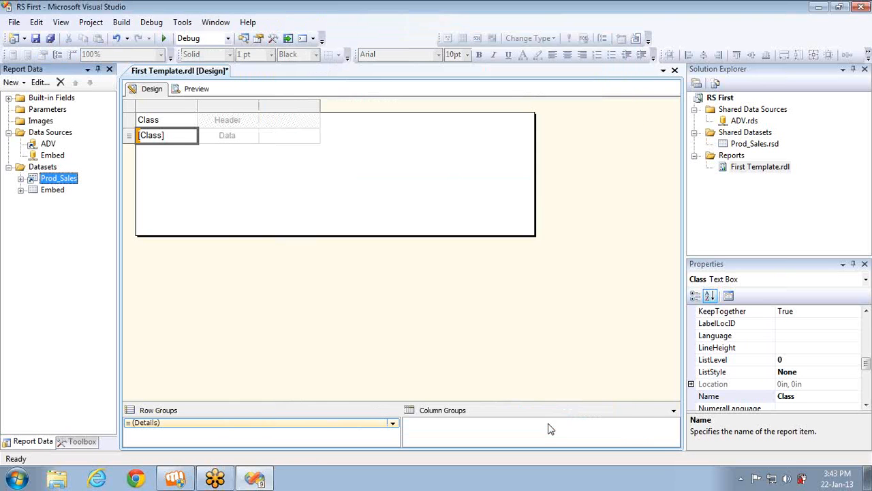
Fill the table's second column with the Products field
left_click(193, 135)
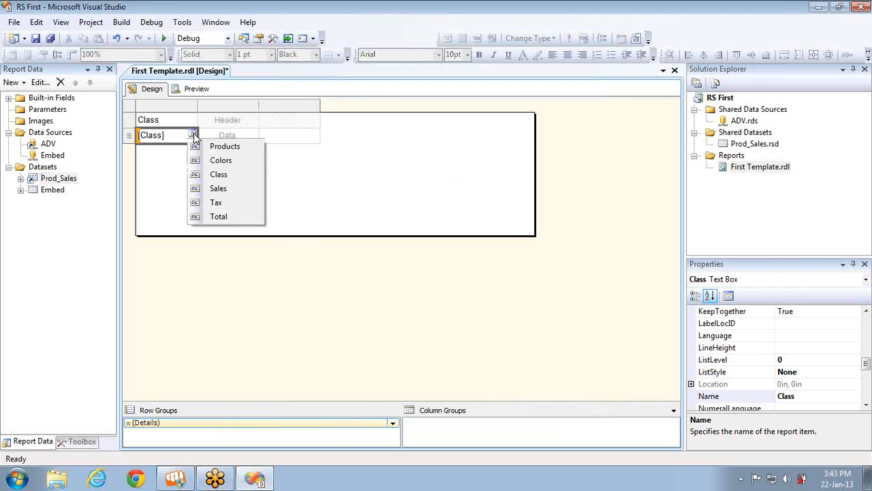
left_click(249, 137)
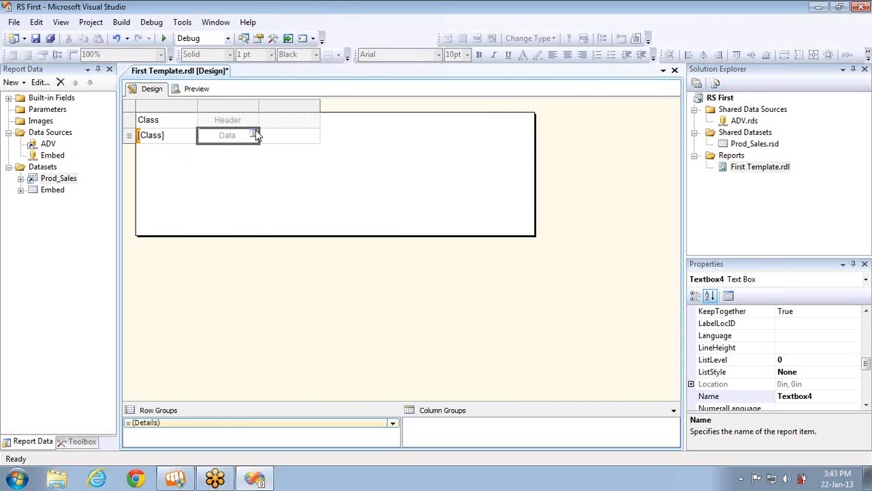
left_click(256, 135)
left_click(272, 146)
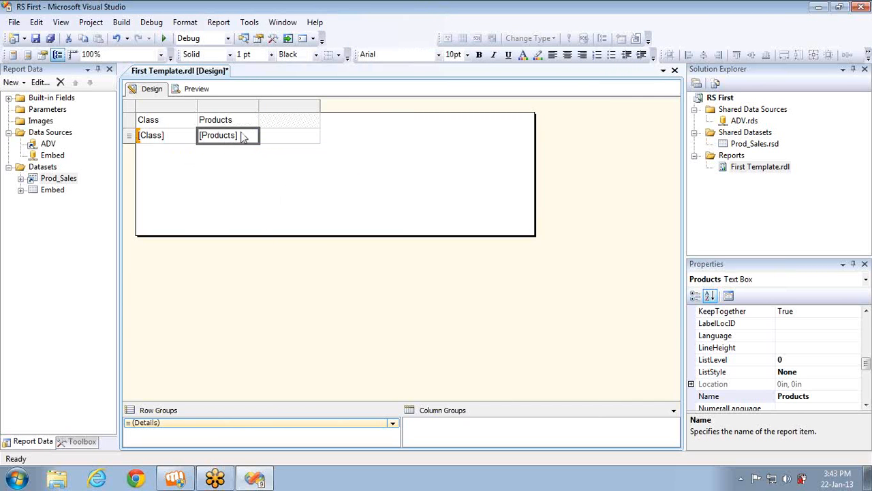
left_click(743, 146)
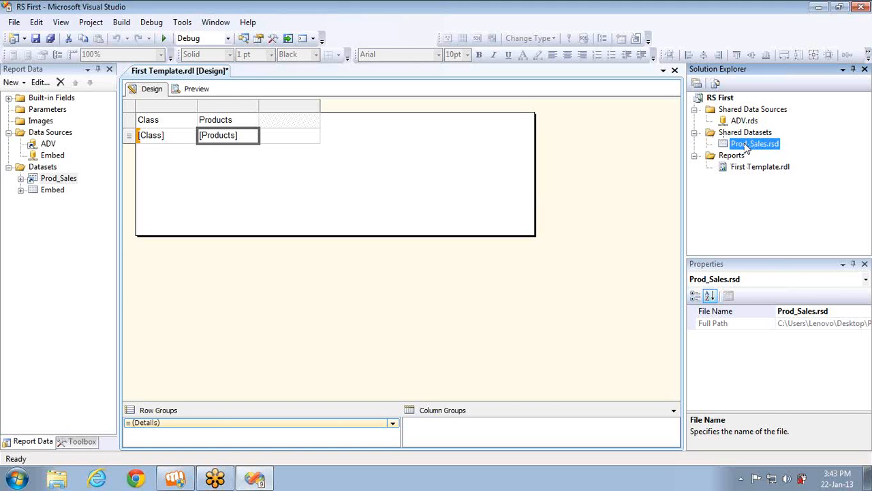
Cancel the Prod_Sales dataset properties and keep Prod_Sales as the table's DataSetName
double_click(49, 179)
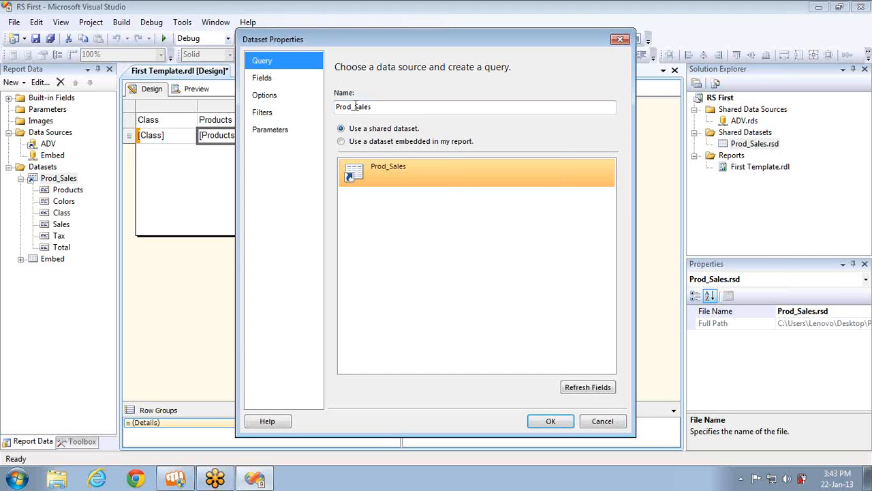
left_click(593, 424)
left_click(136, 113)
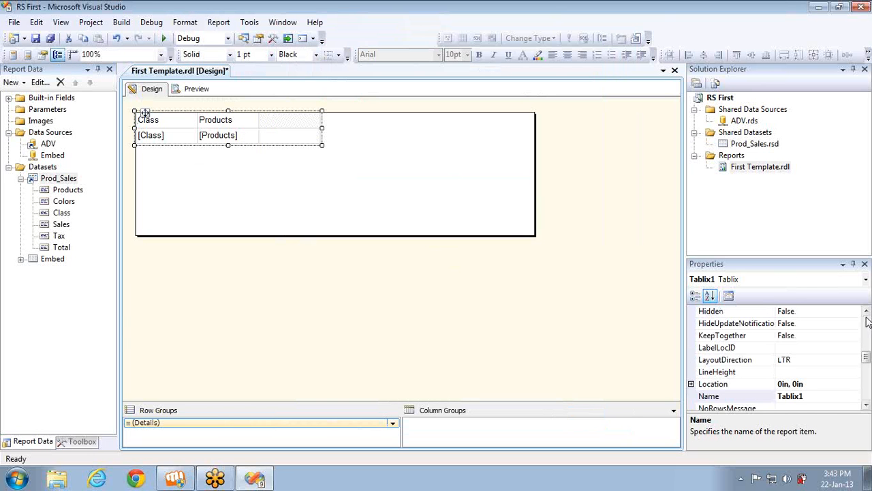
double_click(866, 318)
left_click(867, 407)
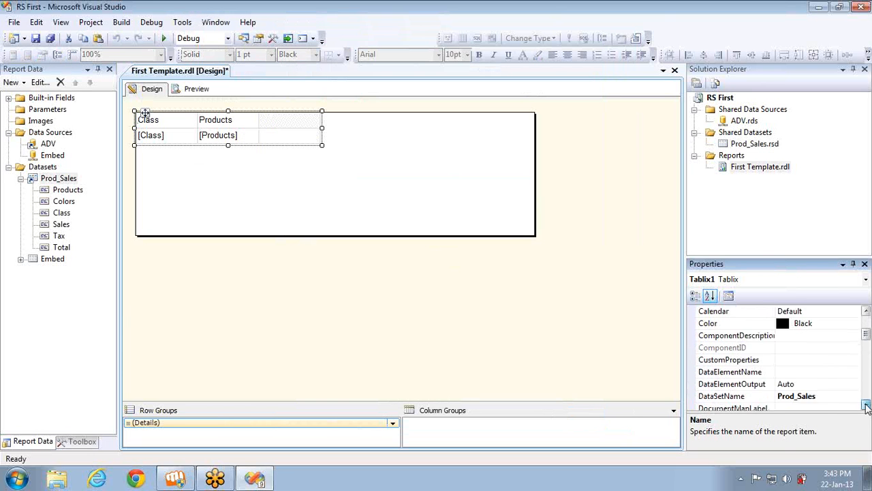
left_click(866, 407)
left_click(856, 384)
left_click(854, 384)
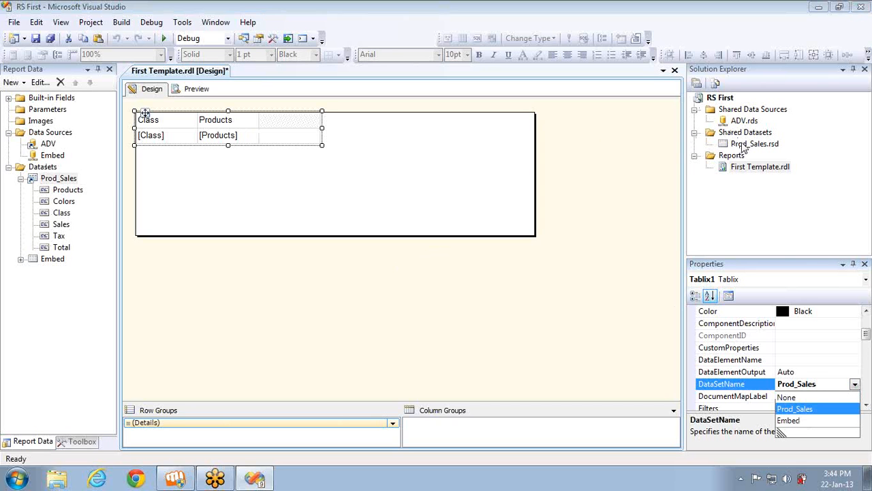
left_click(790, 409)
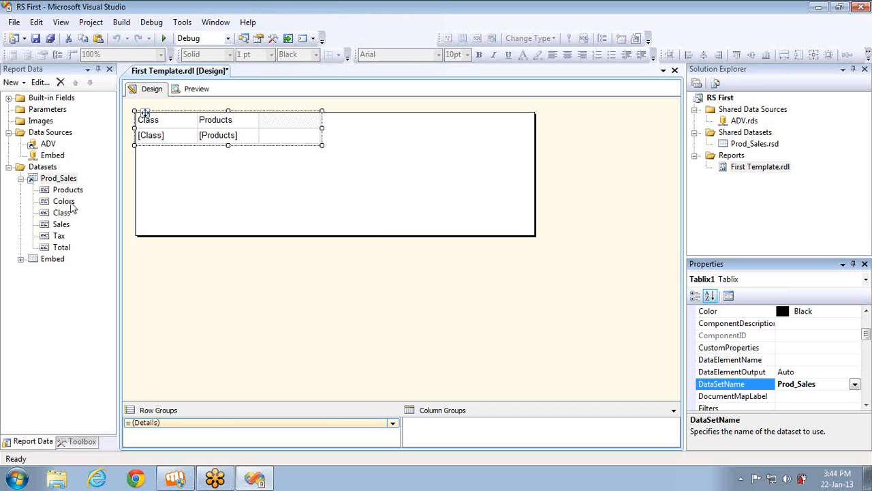
left_click(747, 146)
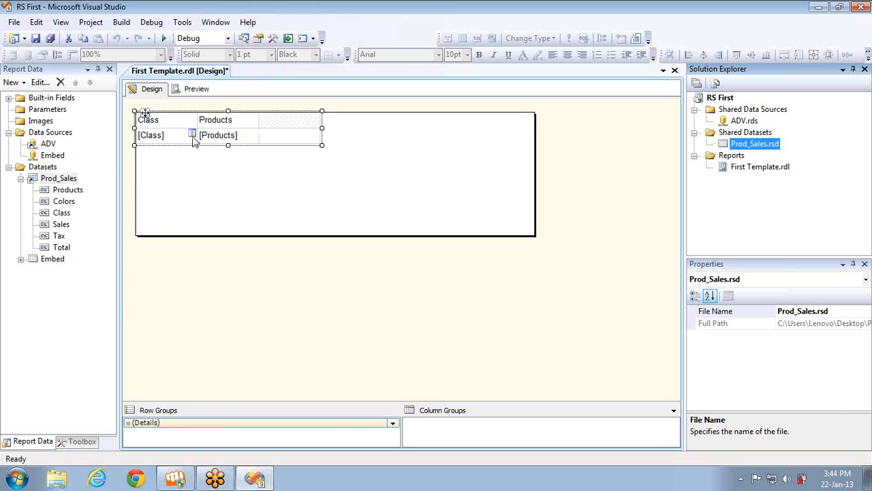
Rename the Prod_Sales dataset back to Sales by removing the 'Prod_' prefix
double_click(51, 181)
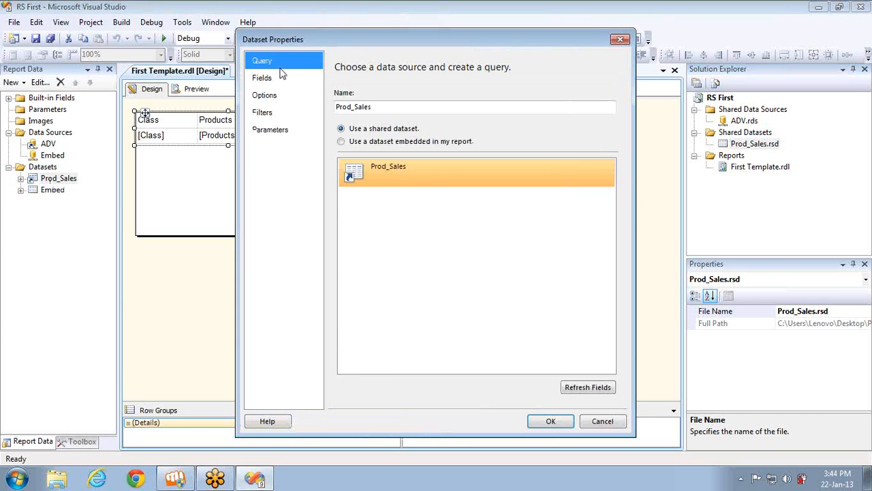
left_click(356, 106)
key("BackSpace")
key("BackSpace")
key("BackSpace")
key("BackSpace")
key("BackSpace")
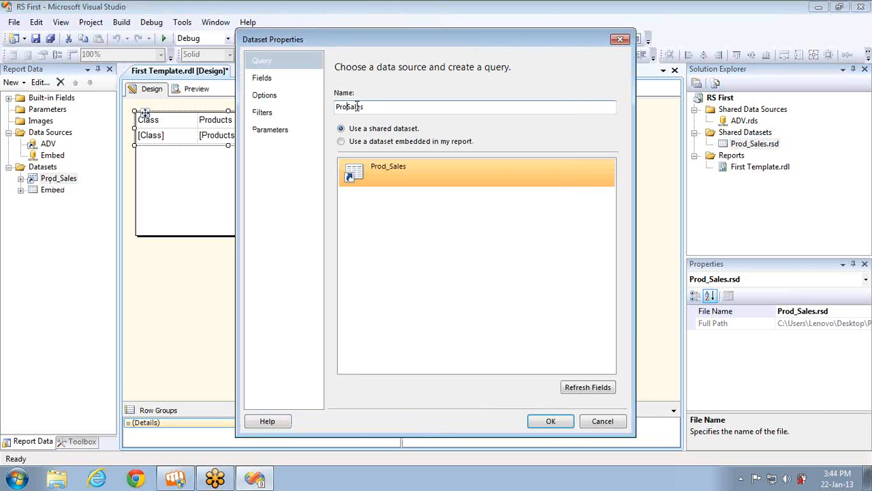
left_click(552, 421)
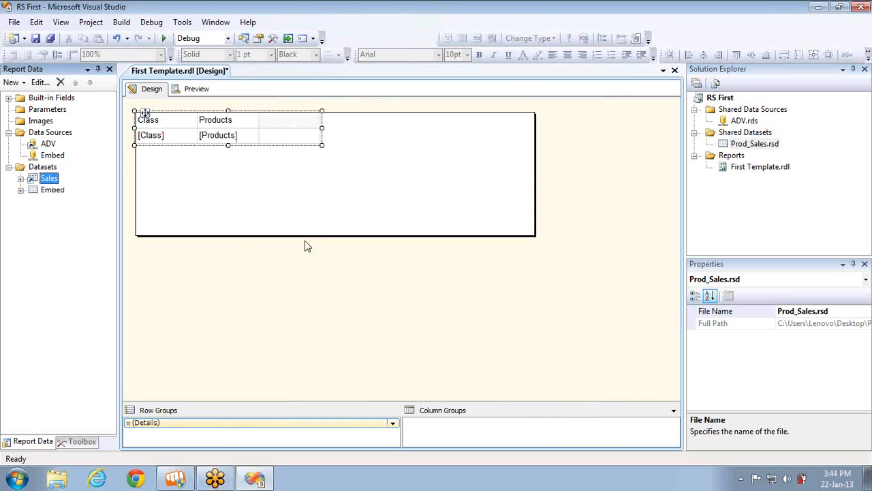
Put the Sales field in the third column and inspect the Sales cell's properties
left_click(314, 134)
left_click(330, 194)
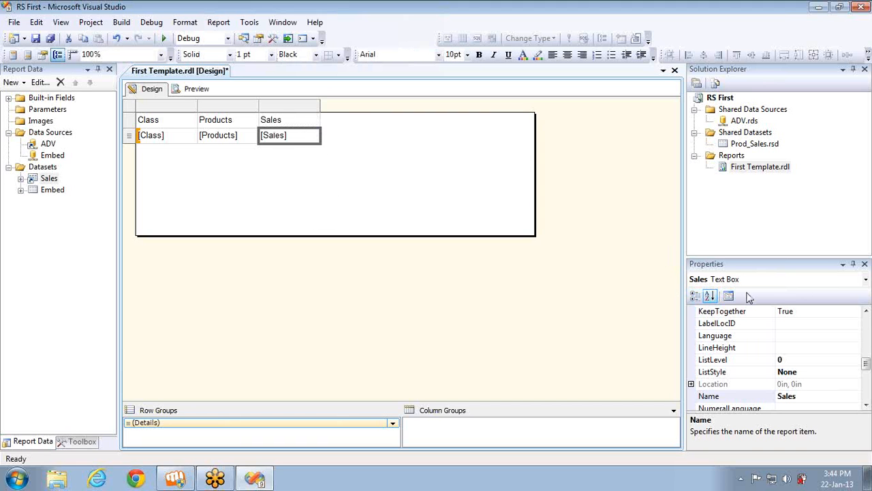
left_click(855, 335)
scroll(864, 334, "up", 3)
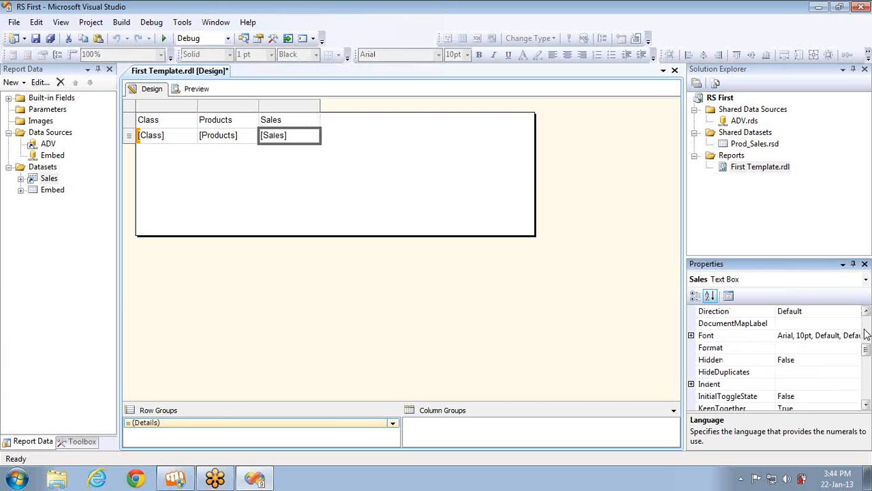
scroll(865, 334, "up", 3)
scroll(867, 324, "up", 3)
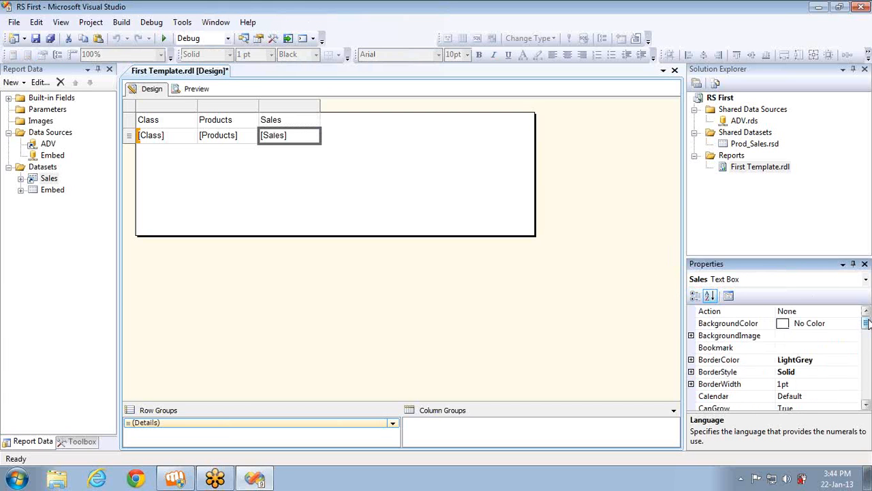
left_click(865, 406)
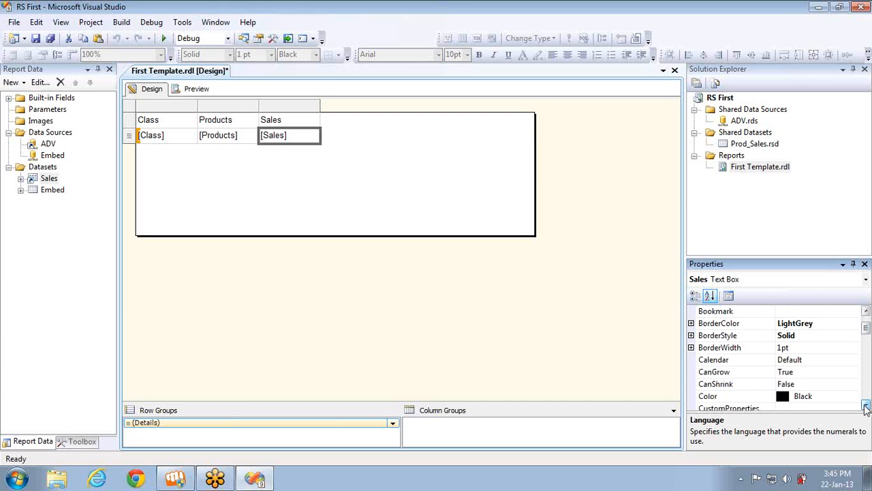
scroll(867, 407, "down", 4)
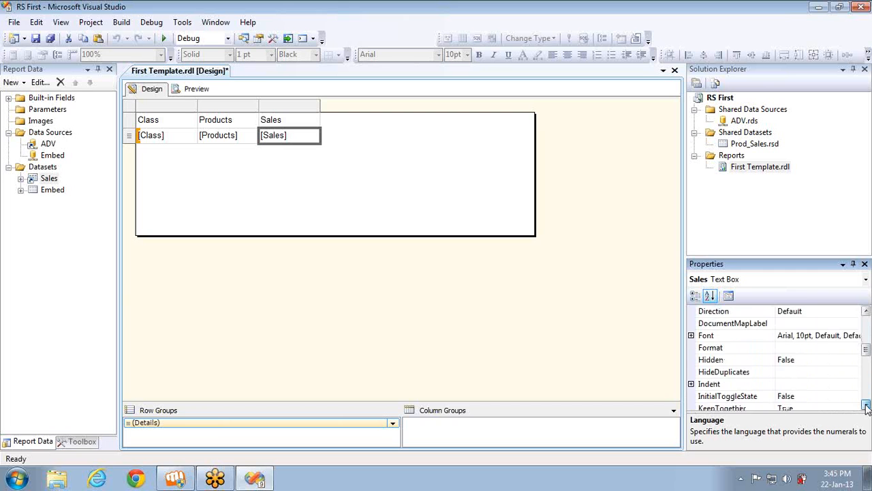
scroll(866, 407, "down", 3)
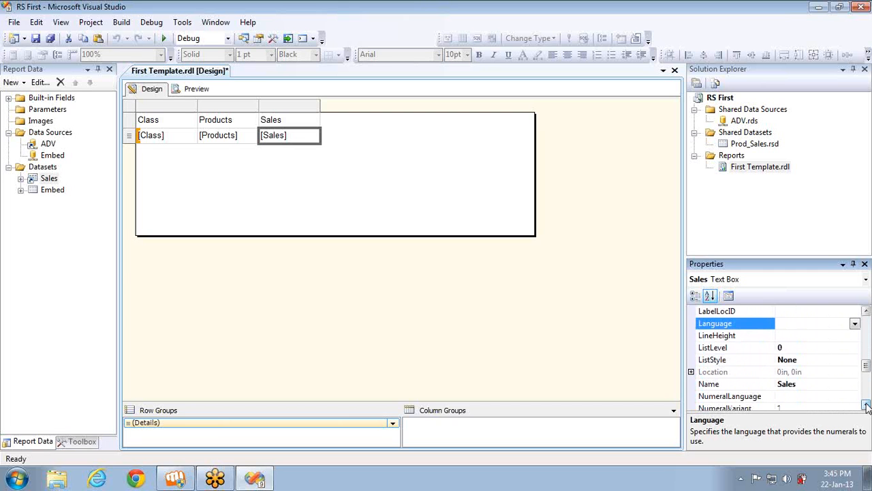
left_click(133, 107)
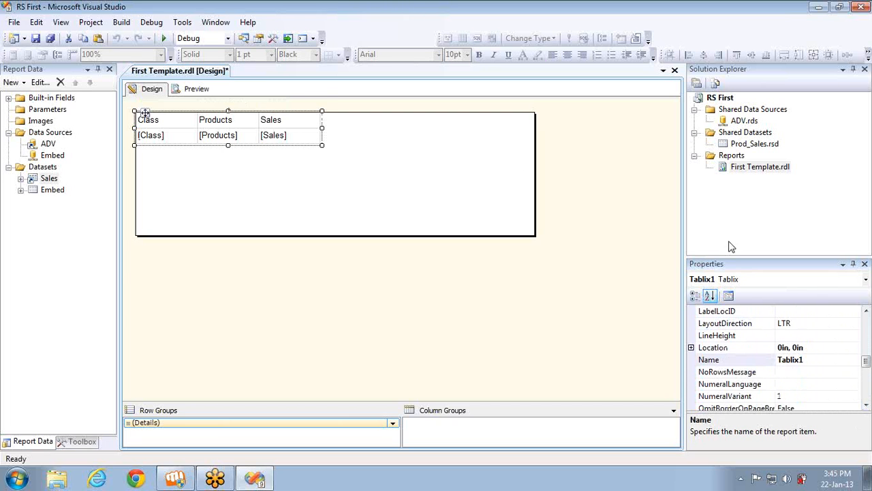
Keep Sales as the table's DataSetName and show Products in the first detail cell
left_click(866, 329)
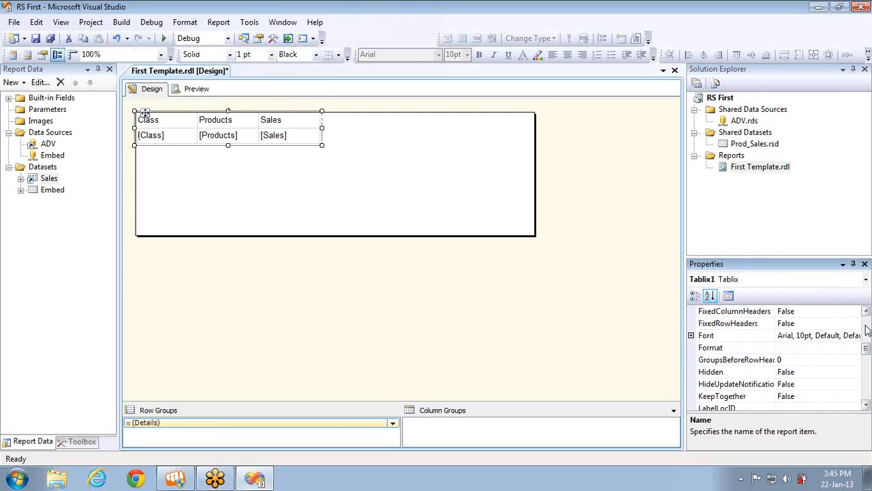
left_click(866, 330)
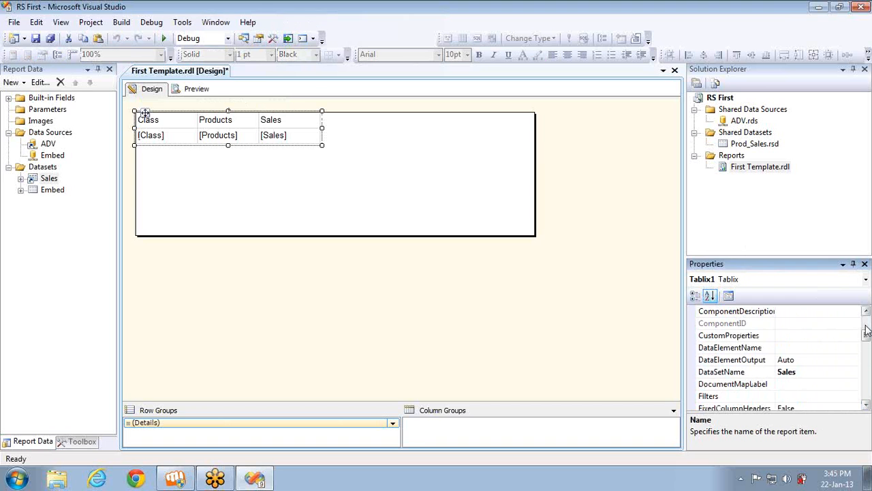
left_click(857, 372)
left_click(854, 372)
left_click(855, 373)
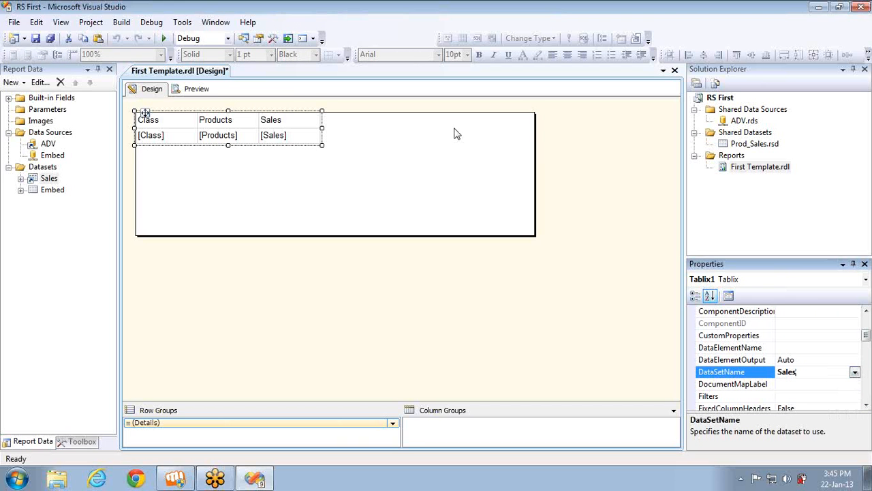
left_click(190, 134)
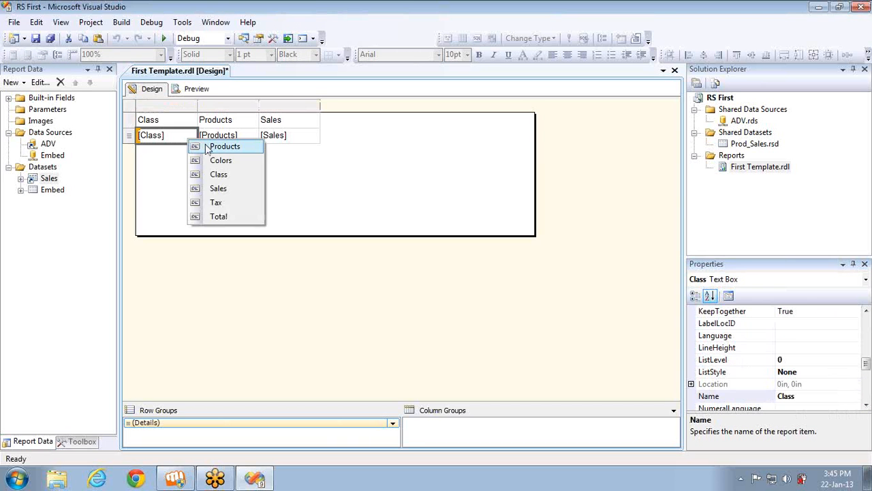
left_click(206, 144)
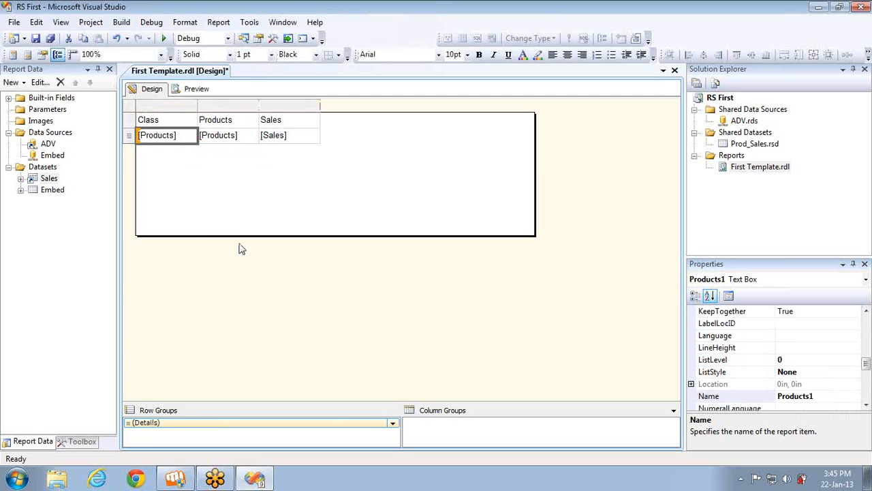
right_click(51, 179)
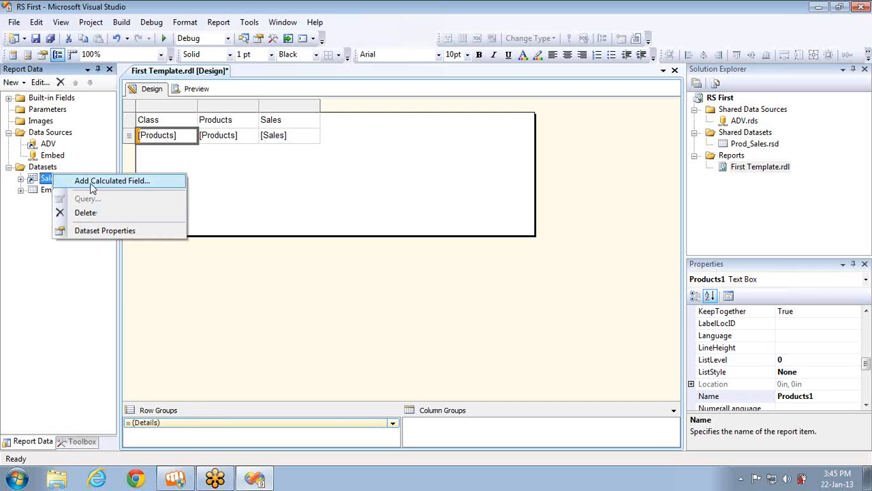
left_click(122, 230)
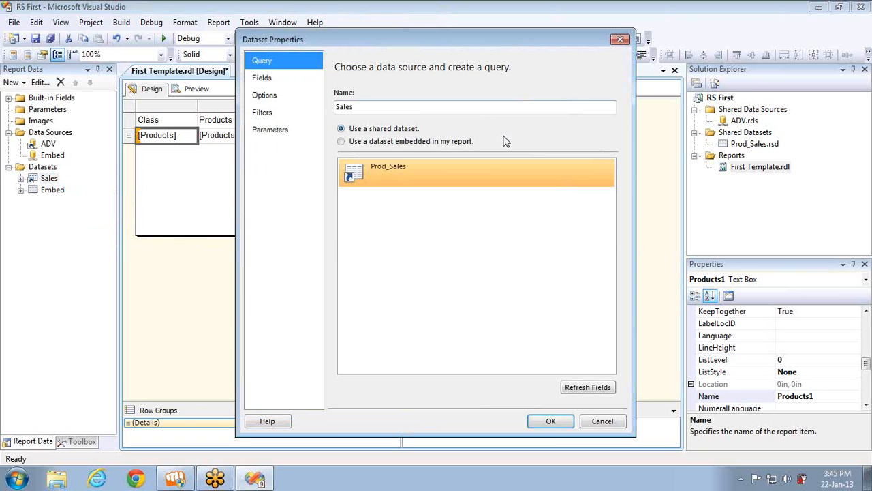
left_click(620, 41)
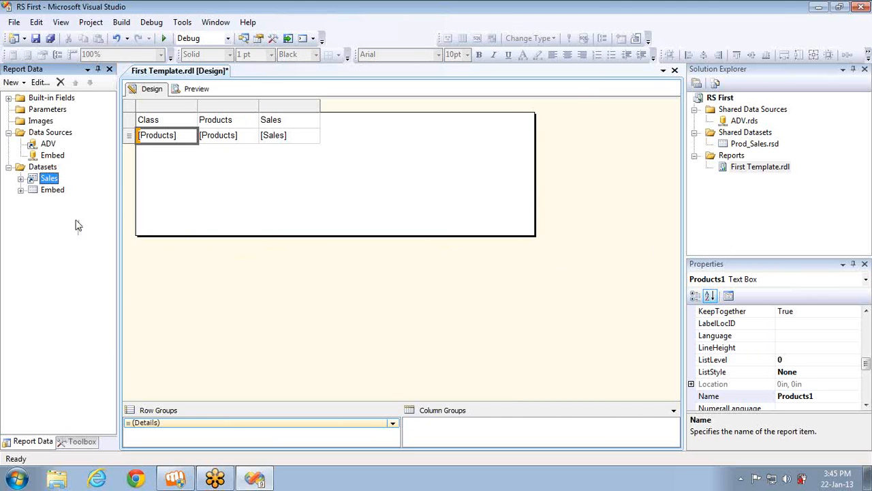
left_click(46, 192)
left_click(45, 179)
left_click(54, 191)
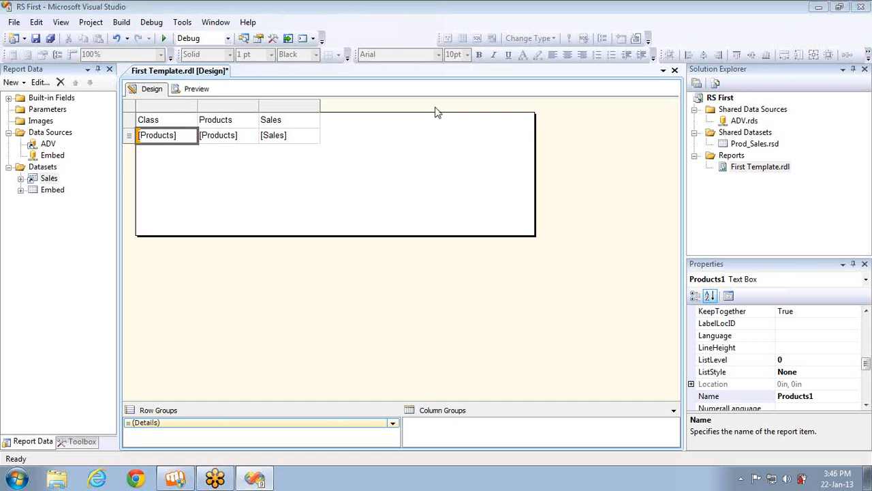
Switch the table's DataSetName to the Embed dataset
left_click(193, 136)
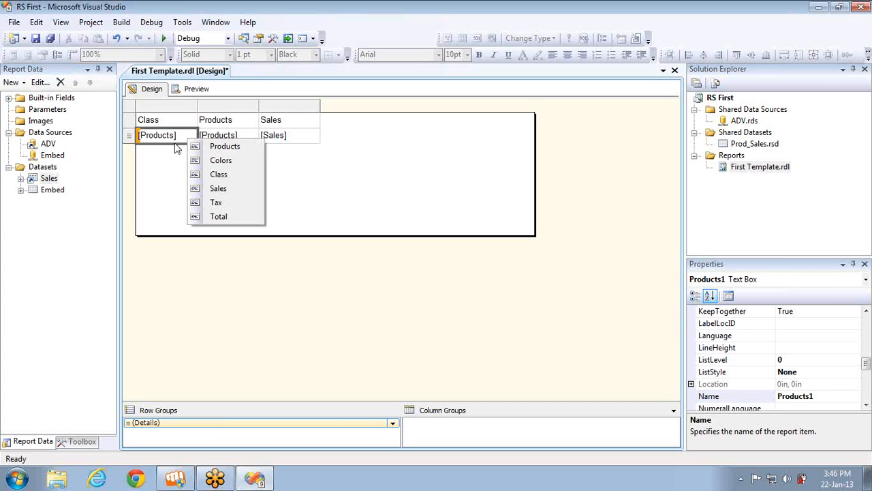
left_click(135, 111)
left_click(866, 327)
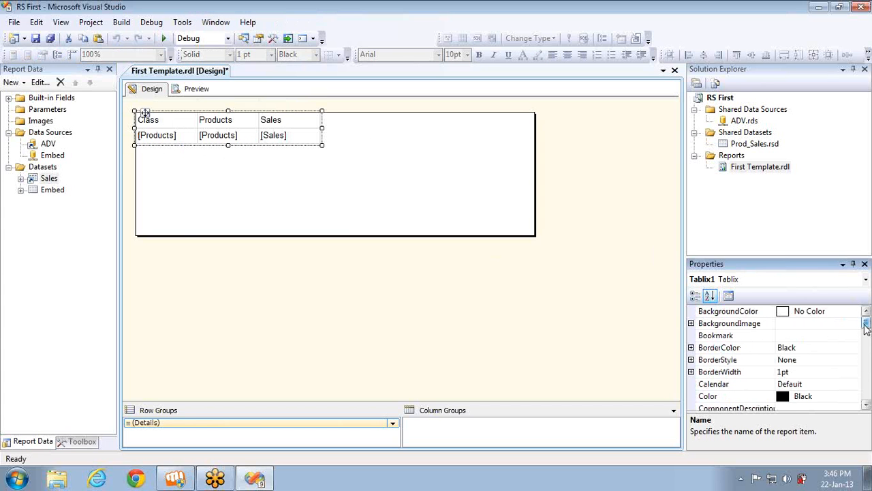
left_click_drag(866, 327, 866, 343)
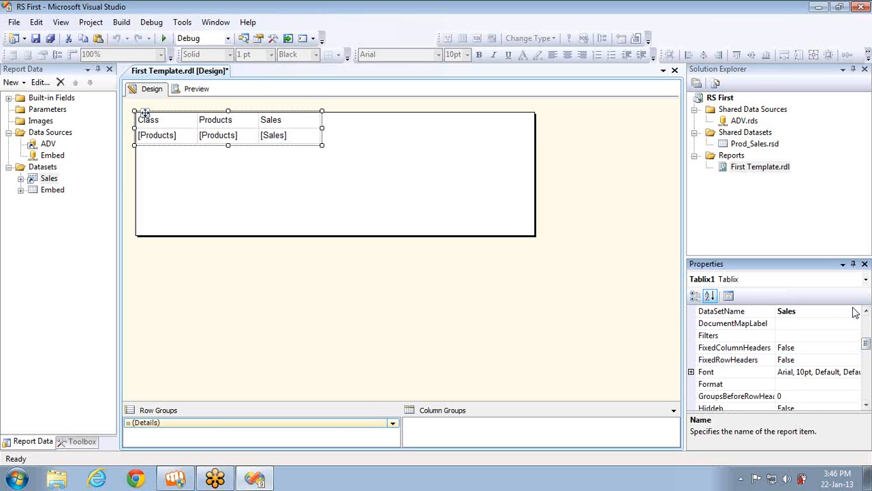
left_click(855, 312)
left_click(855, 311)
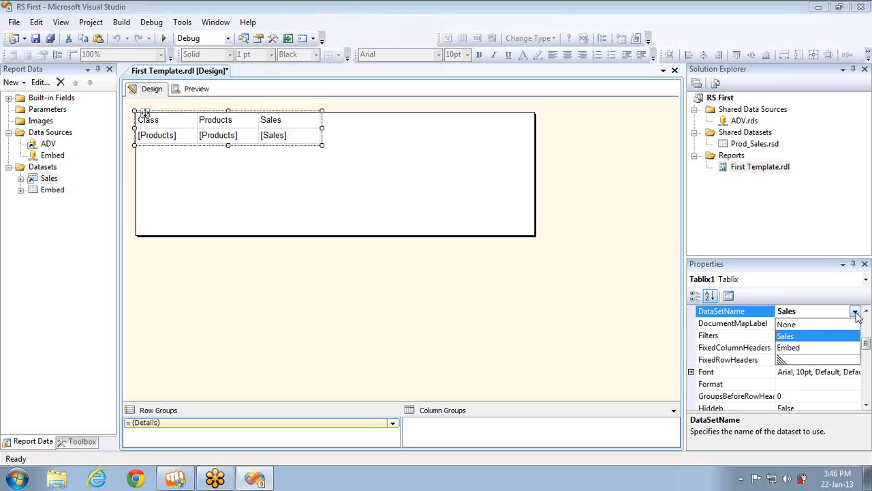
left_click(803, 349)
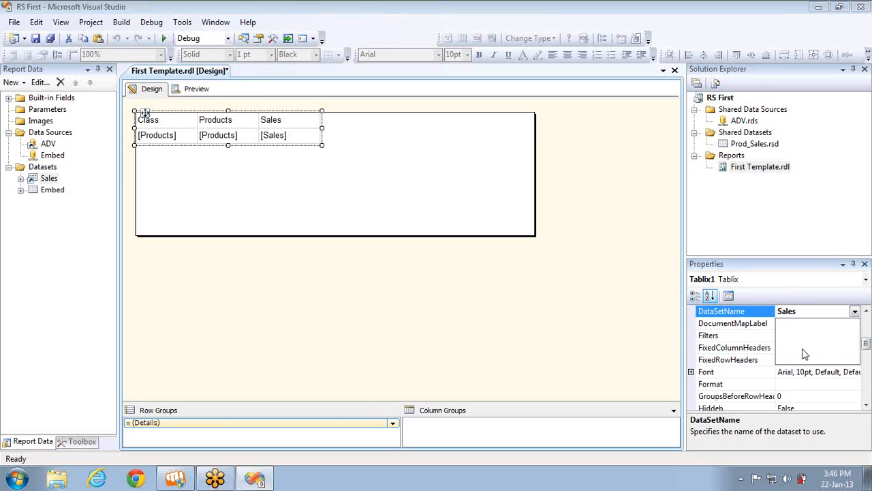
Bind the detail cells to Class, EnglishProductName and SalesAmount
left_click(192, 135)
left_click(217, 175)
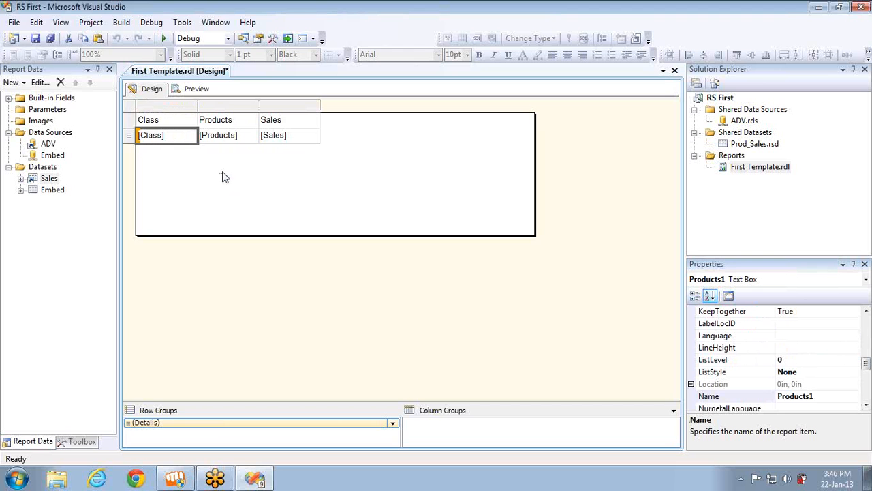
left_click(253, 135)
left_click(298, 144)
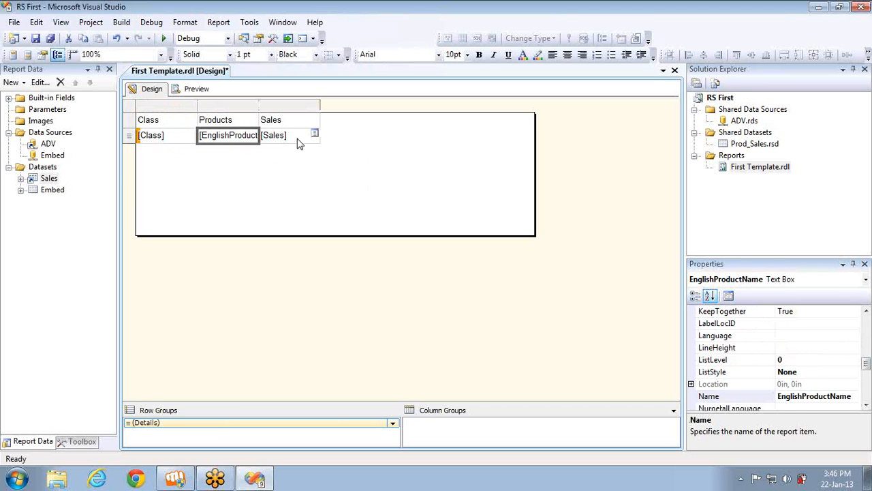
left_click(314, 135)
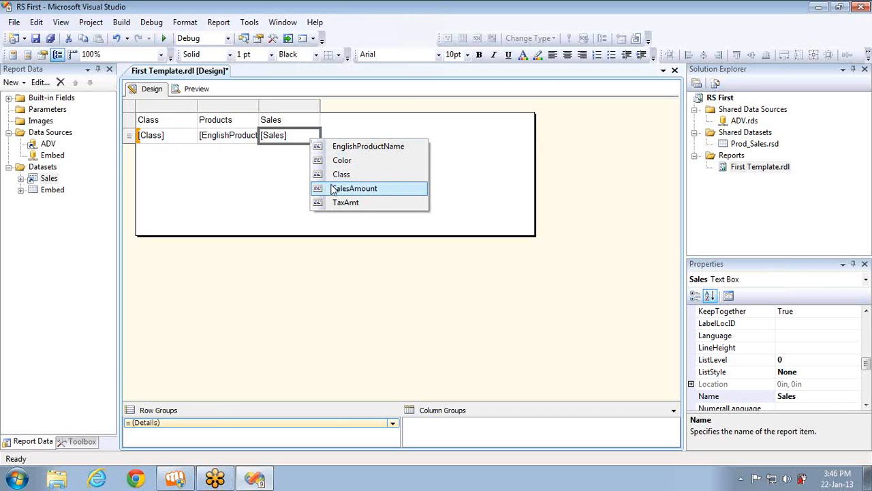
left_click(334, 187)
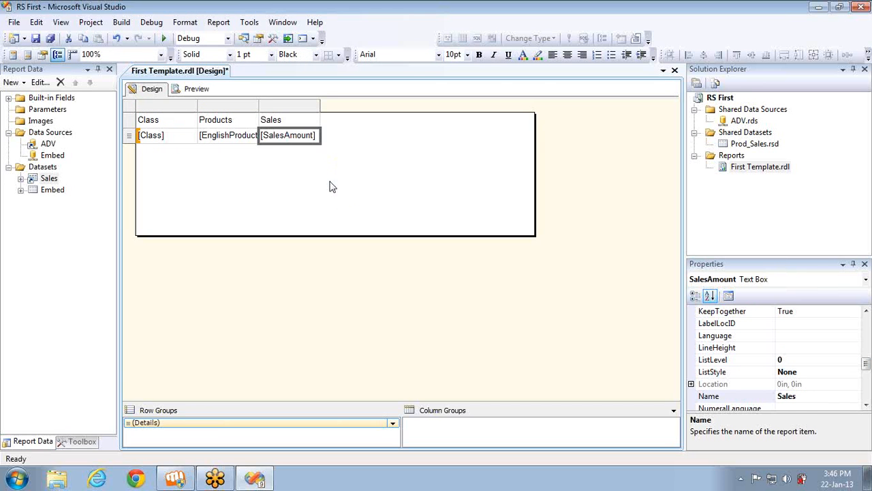
Insert a column right of Sales and bind it to TaxAmt
right_click(315, 107)
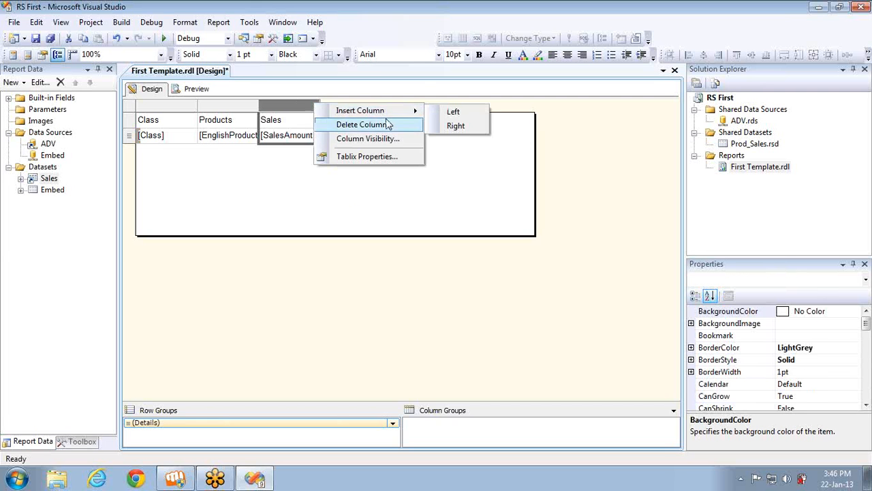
left_click(453, 126)
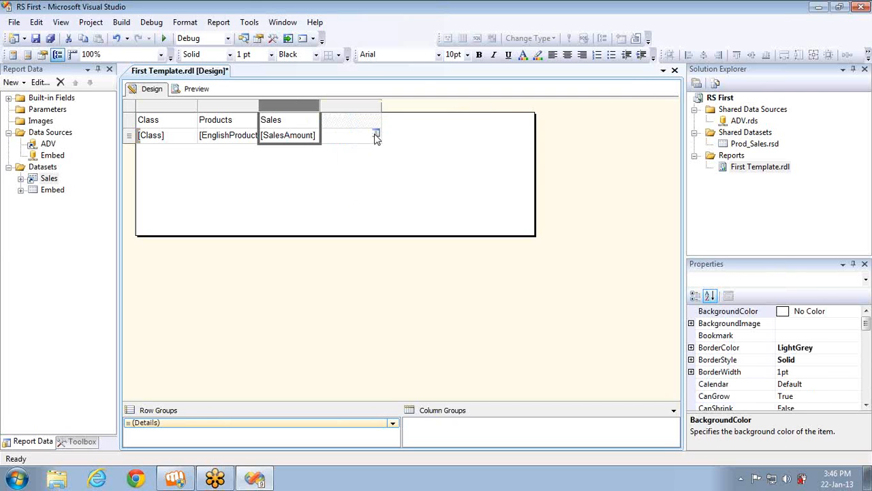
left_click(376, 134)
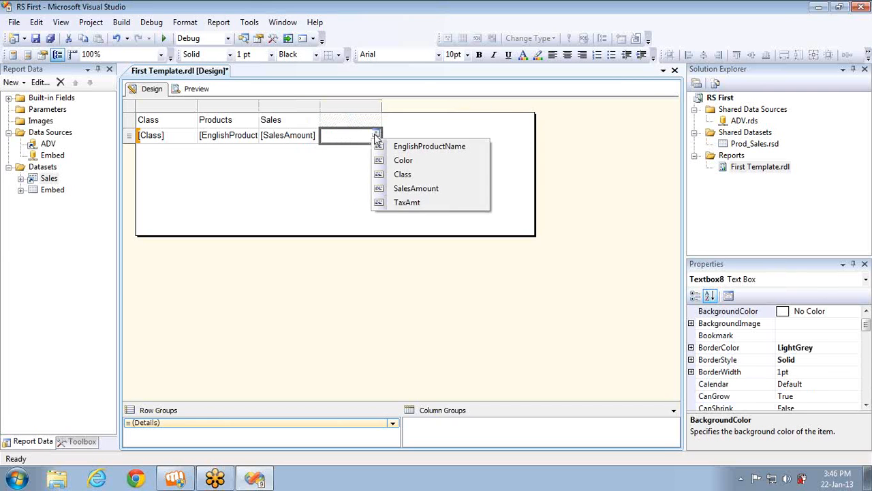
left_click(407, 202)
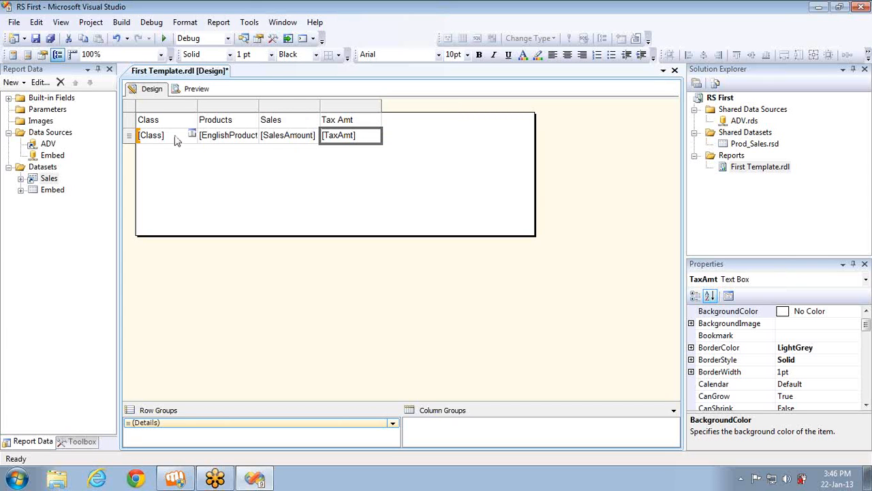
Show Color in the first column and pull the report body's bottom and right edges to the table
left_click(192, 133)
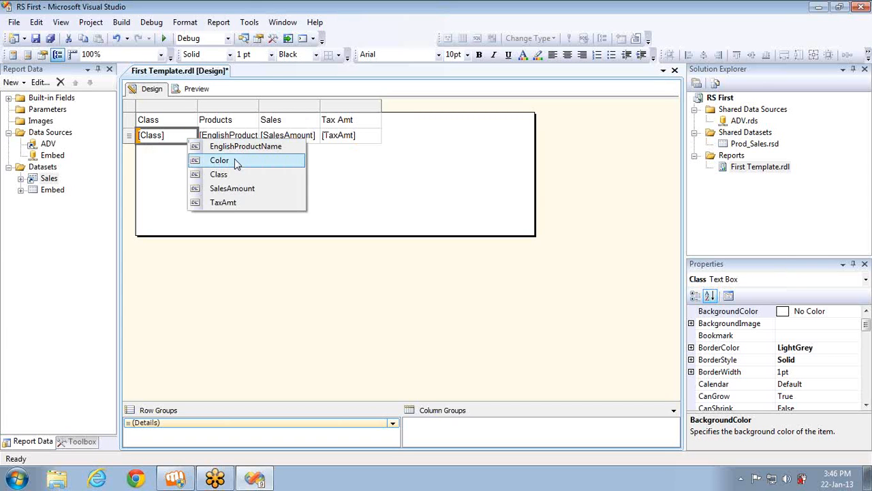
left_click(239, 161)
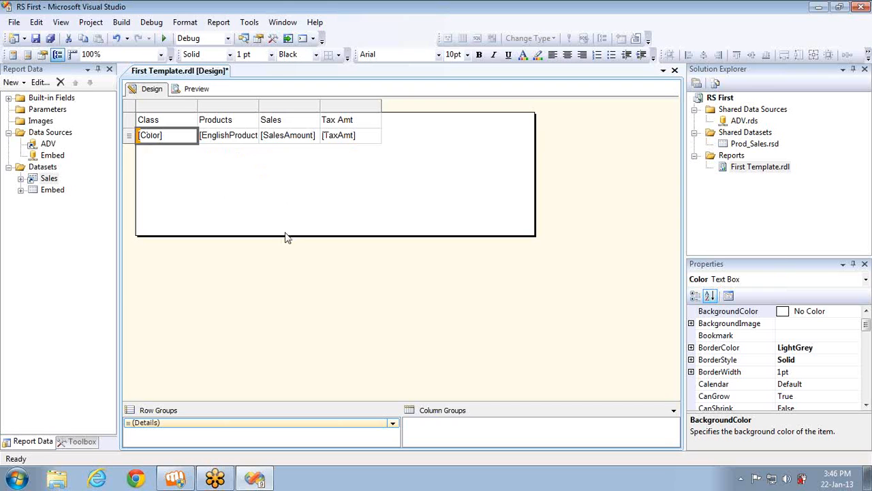
left_click_drag(285, 233, 286, 145)
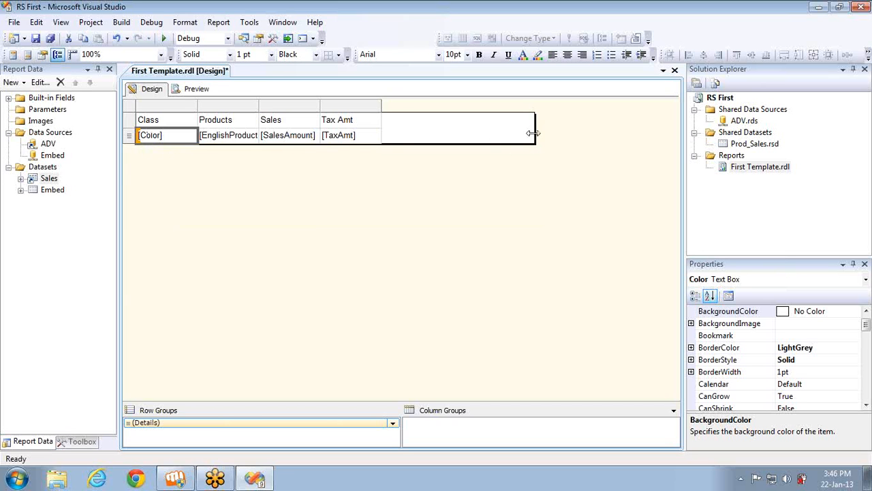
left_click_drag(532, 135, 365, 137)
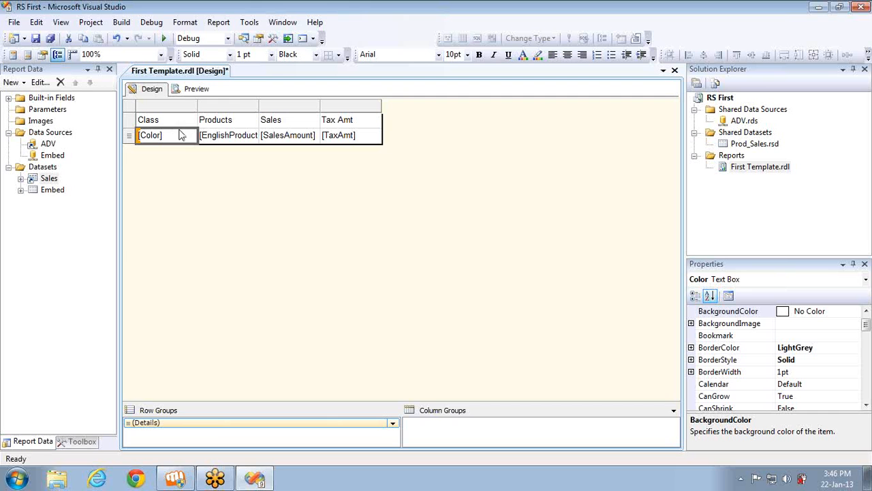
Preview the rendered report, then return to the Design layout
mouse_move(191, 137)
left_click(135, 110)
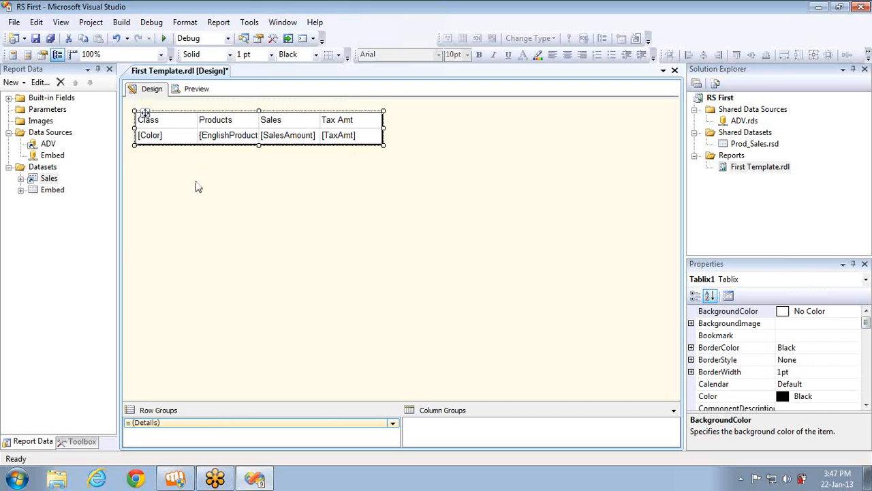
left_click(50, 190)
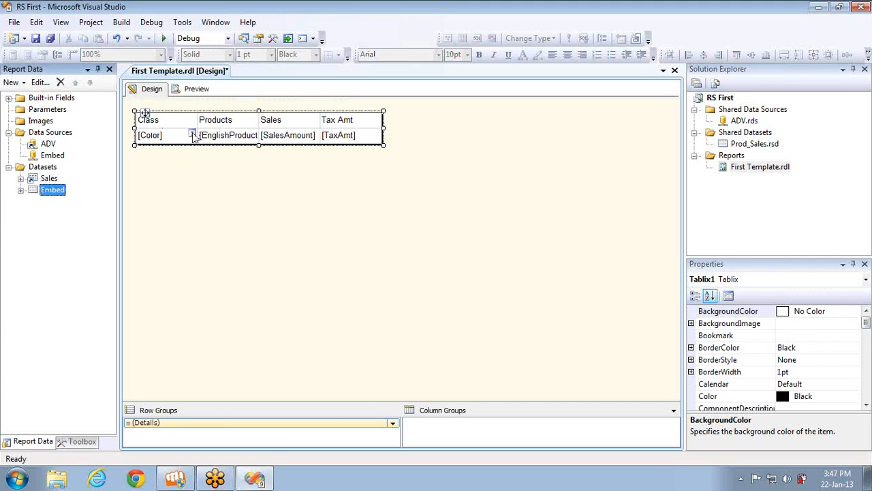
left_click(197, 89)
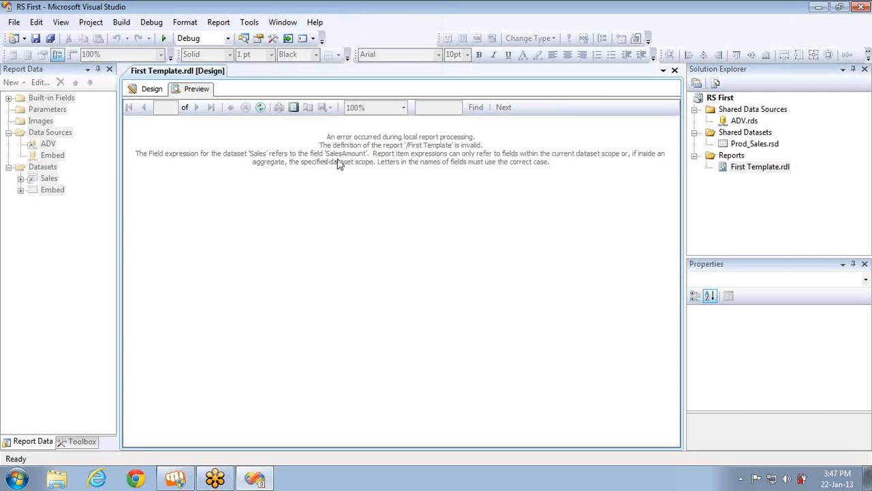
left_click(148, 88)
Delete the Sales dataset, leaving only Embed, and preview the report again
left_click(52, 179)
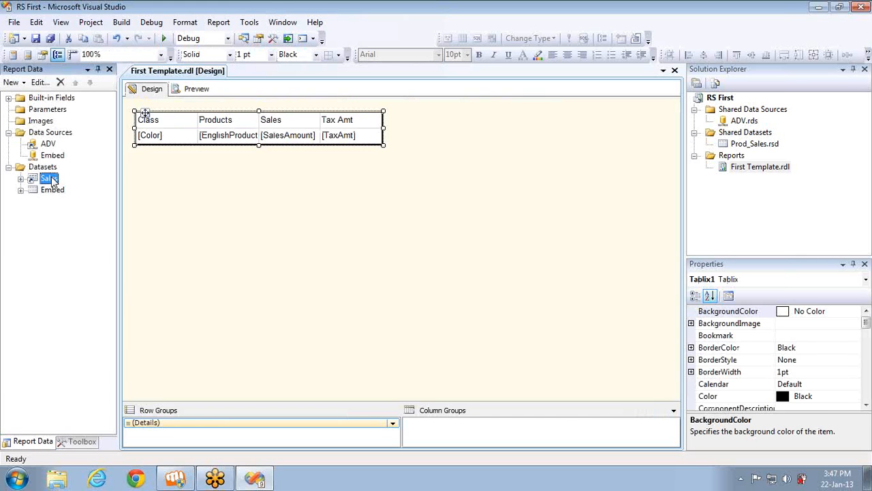
key("Delete")
key("Return")
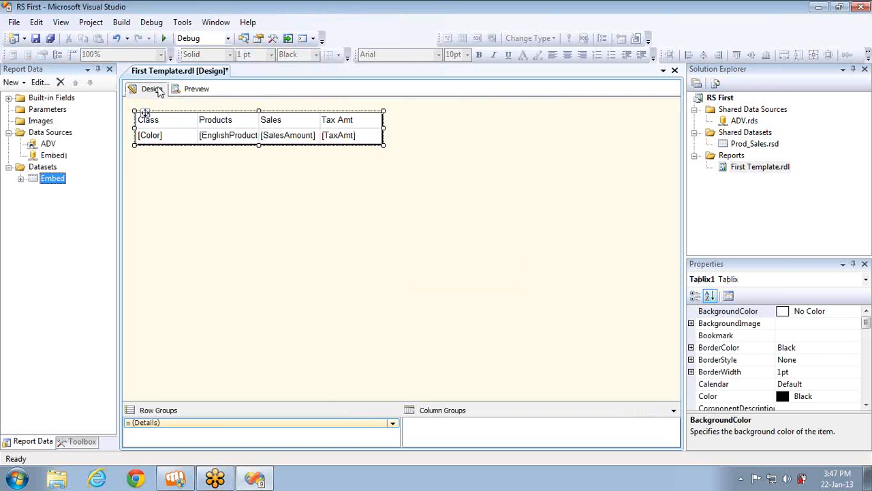
left_click(198, 89)
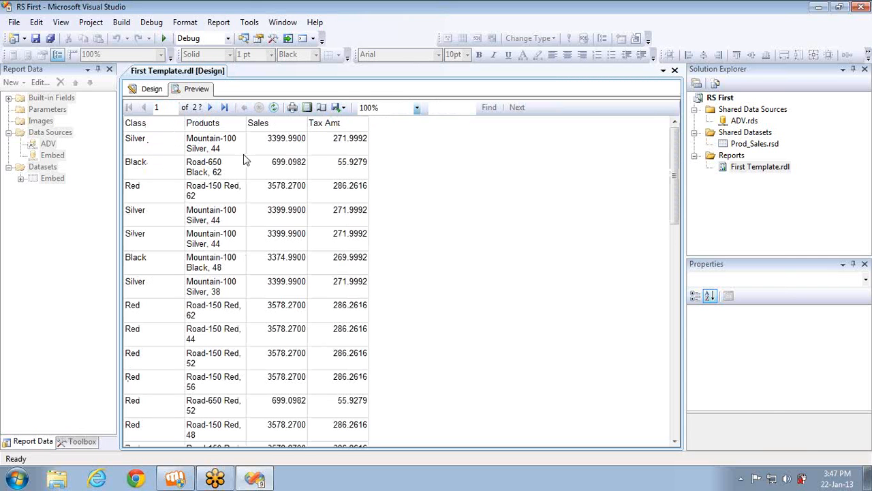
Leave the preview and return to the four-column Color, product, sales and tax table layout
left_click(143, 89)
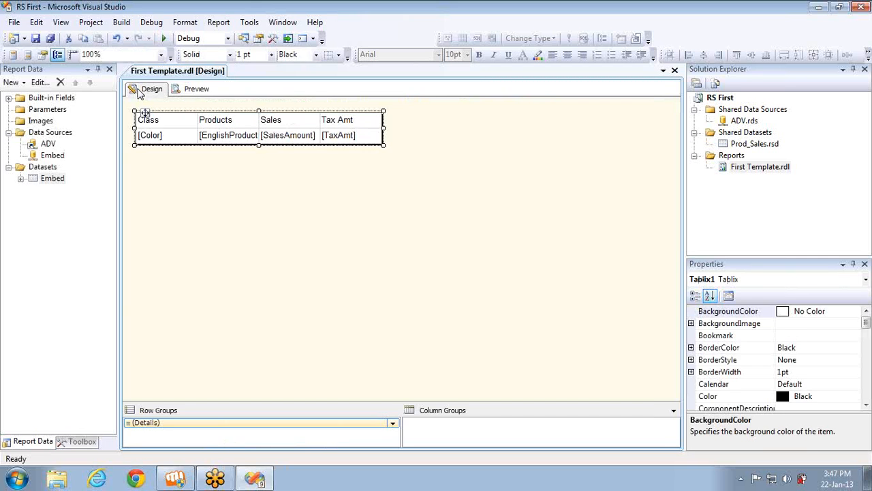
Add a new tabular report on the ADV data source using the pasted product sales query
right_click(740, 158)
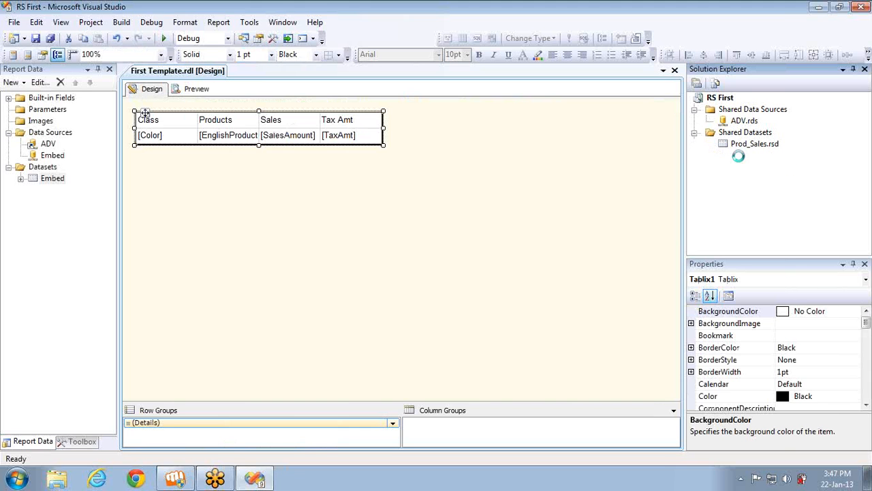
left_click(790, 166)
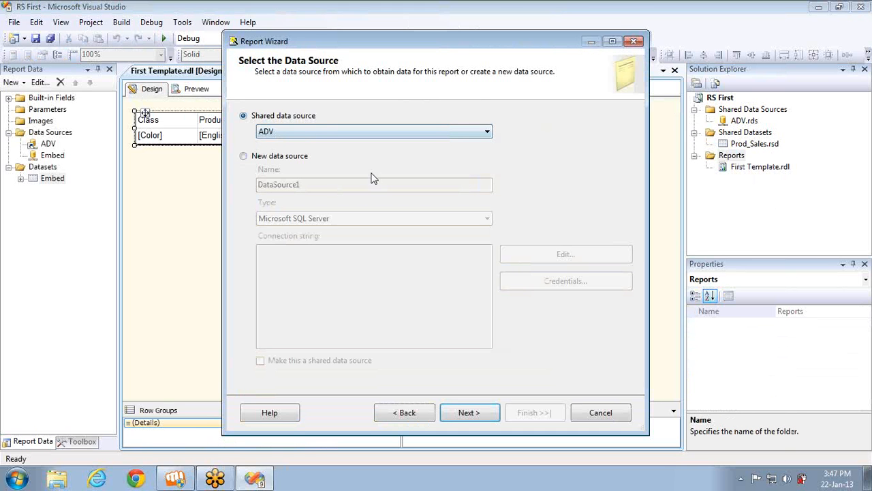
left_click(481, 413)
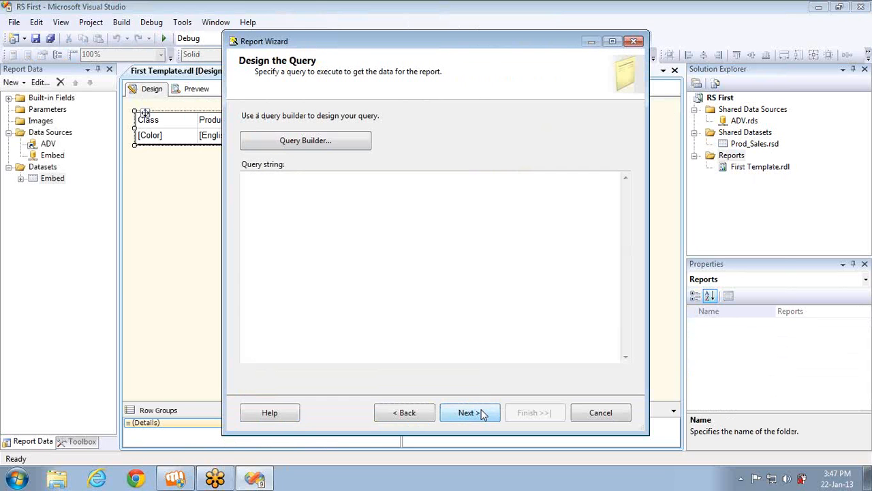
left_click(369, 289)
type("SELECT     DimProduct.EnglishProductName, DimProduct.Color, DimProduct.Class, FactInternetSales.SalesAmount, FactInternetSales.TaxAmt FROM         DimProduct INNER JOIN                       FactInternetSales ON DimProduct.ProductKey = FactInternetSales.ProductKey")
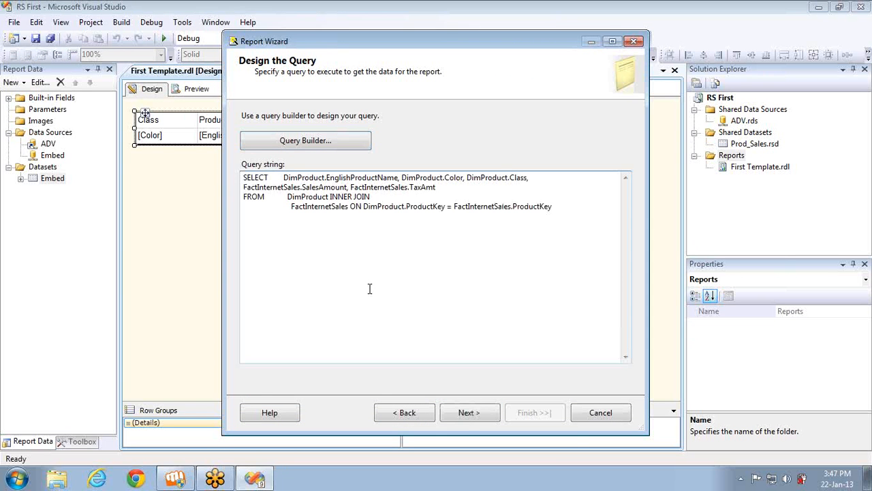
left_click(469, 418)
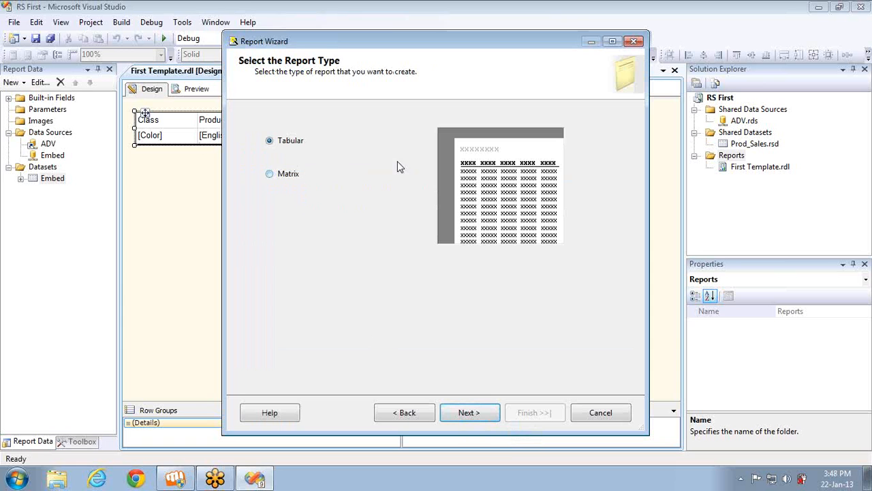
left_click(468, 413)
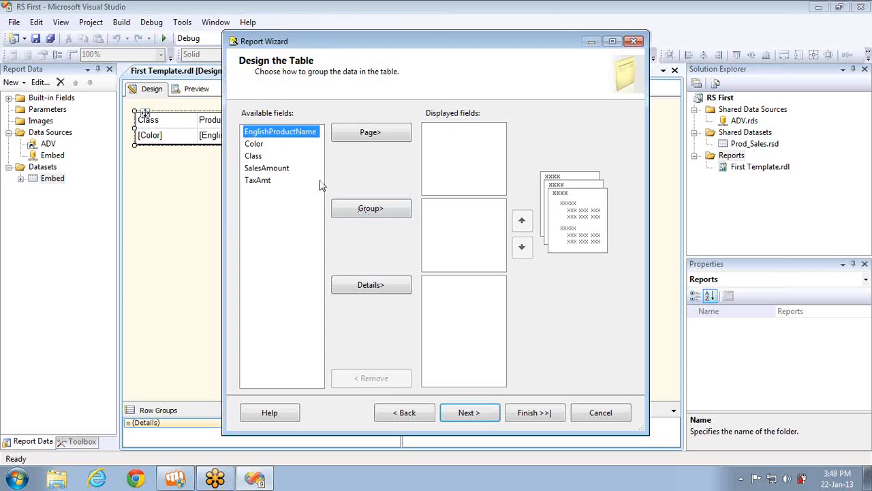
Group the table by Class, Color and EnglishProductName, with SalesAmount and TaxAmt as details
left_click(251, 158)
left_click(352, 212)
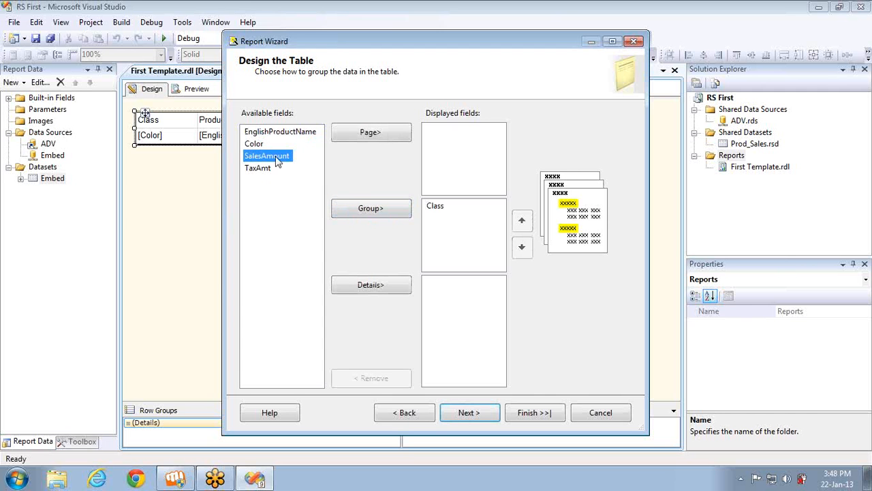
left_click(262, 146)
left_click(335, 204)
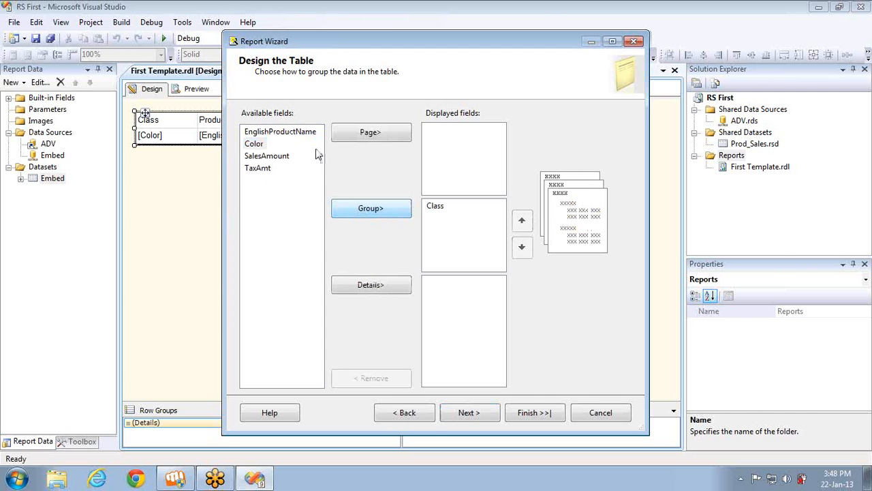
left_click(344, 209)
left_click(433, 231)
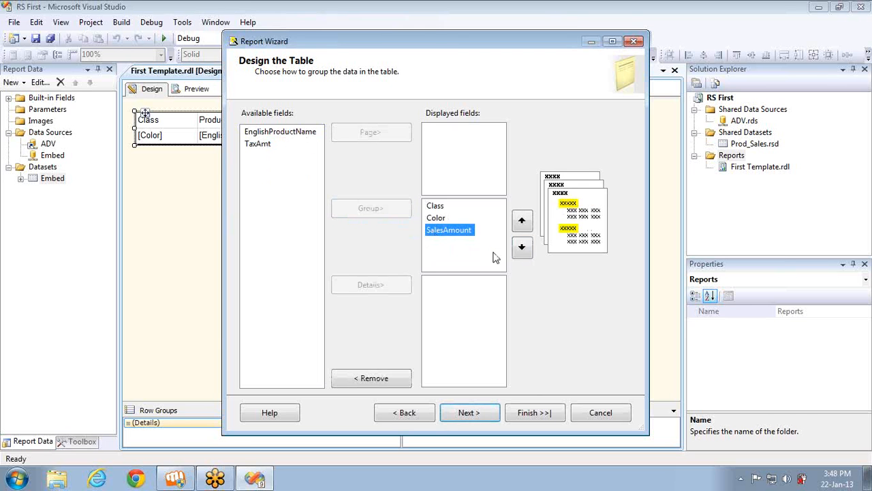
left_click(522, 247)
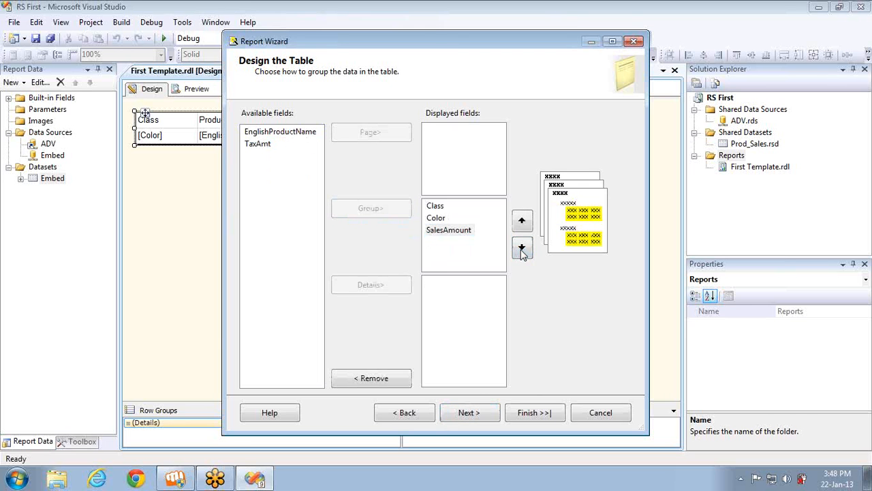
left_click(301, 131)
left_click(364, 211)
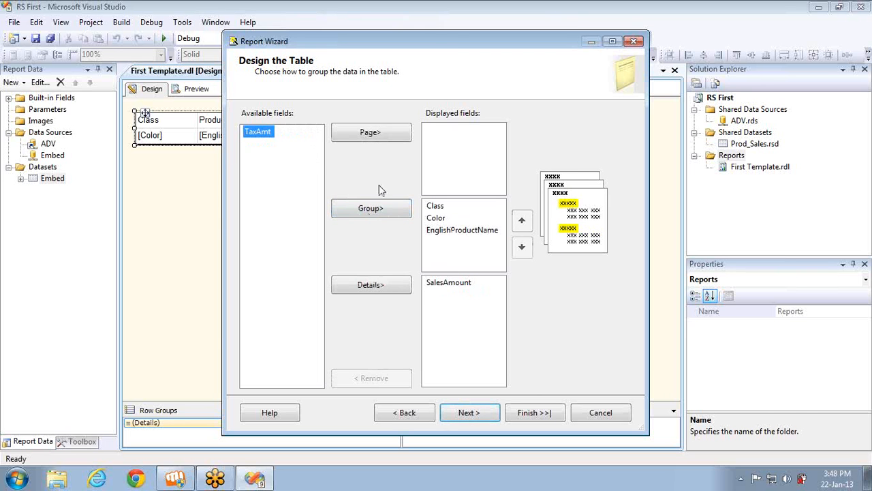
left_click(380, 290)
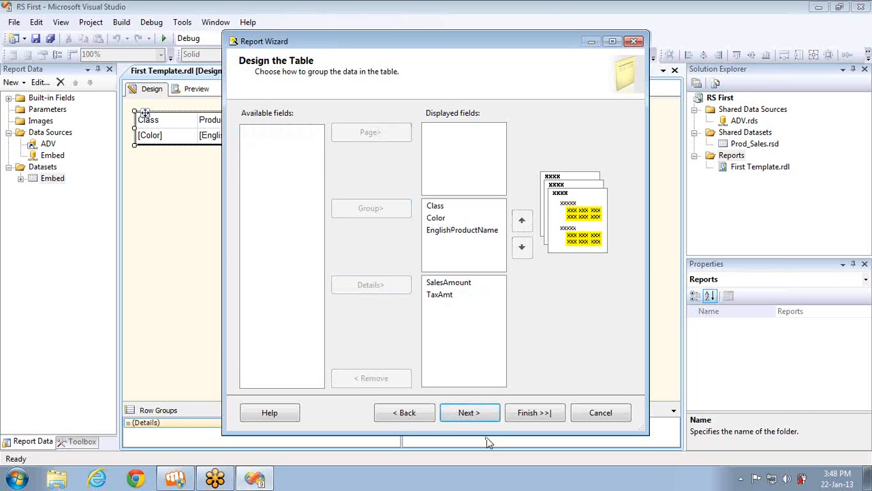
Keep the stepped layout and Slate style, and finish the wizard
left_click(470, 413)
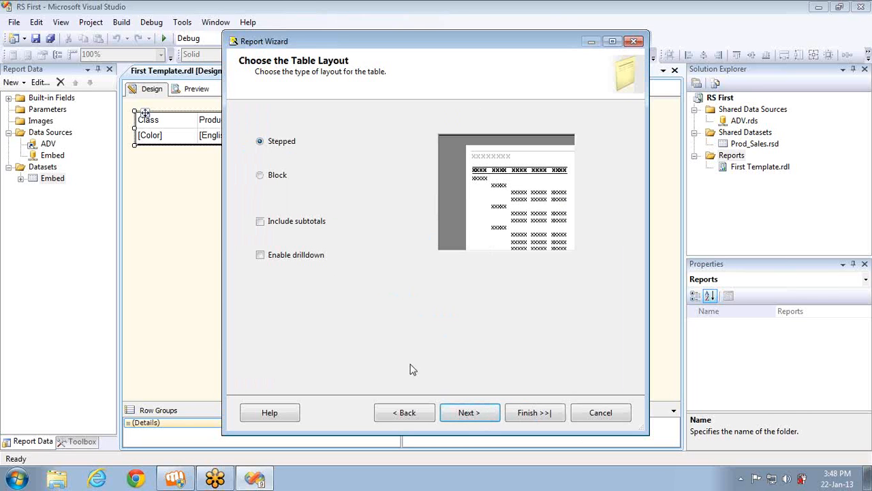
left_click(466, 418)
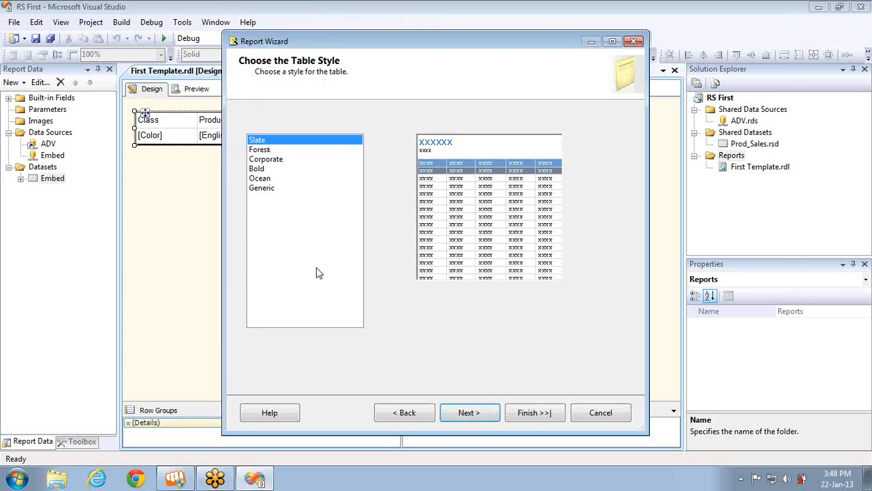
left_click(469, 413)
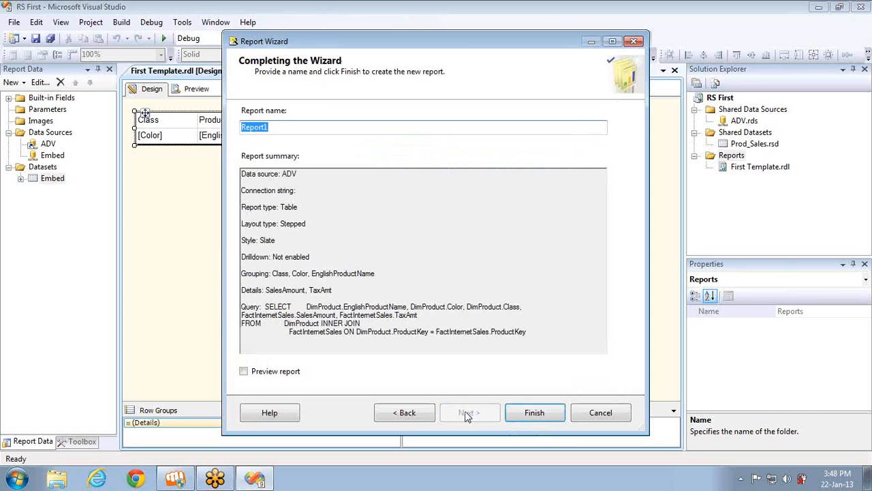
left_click(533, 421)
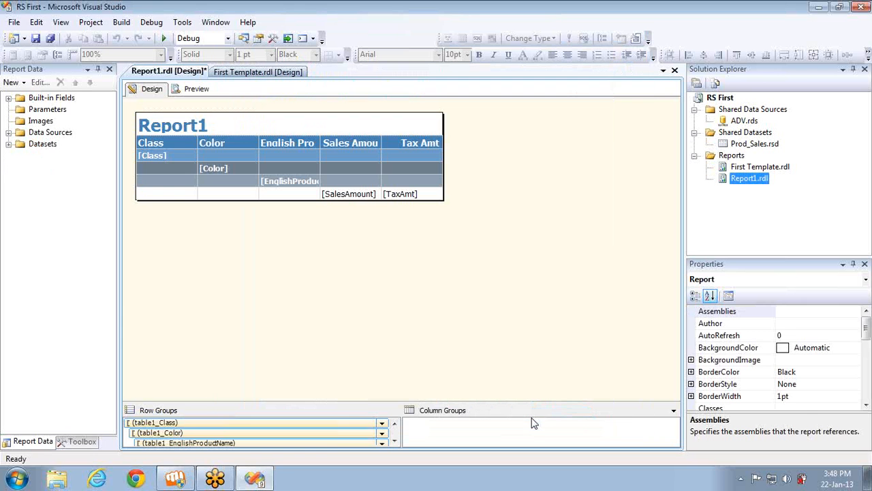
In First Template.rdl, select the table's whole header row and make it bold
left_click(243, 74)
left_click(221, 135)
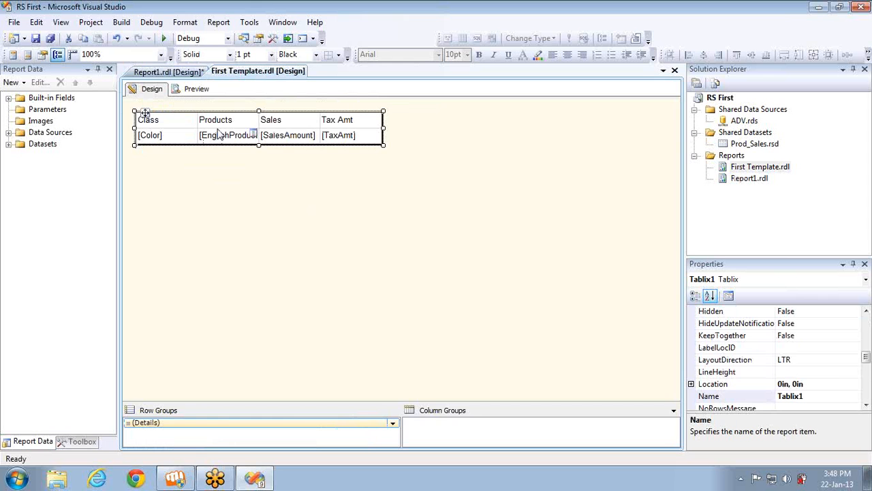
left_click(191, 125)
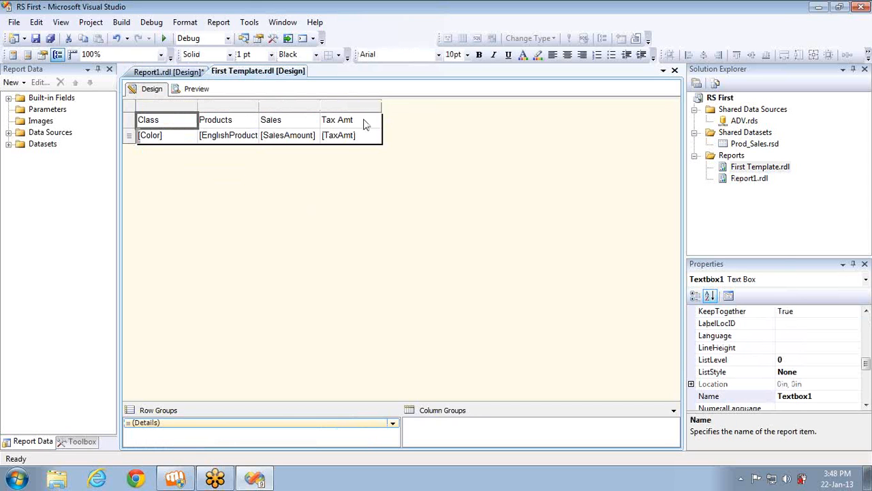
left_click(363, 125, "shift")
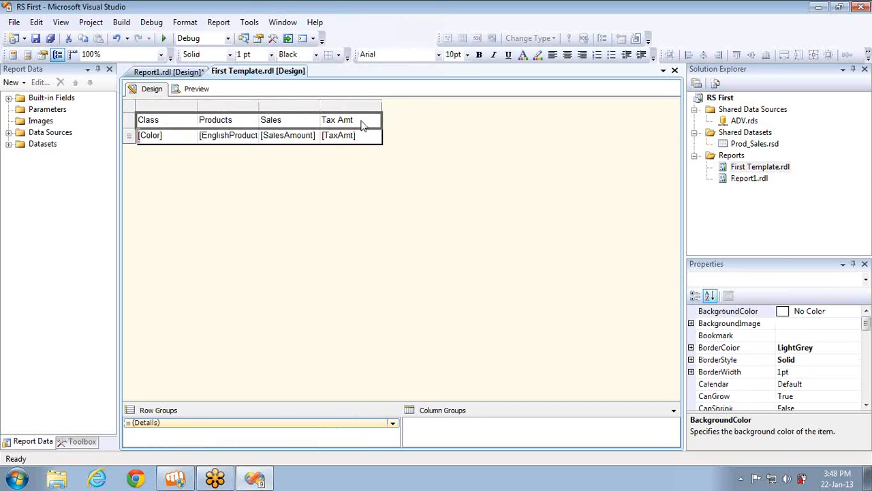
key("ctrl+b")
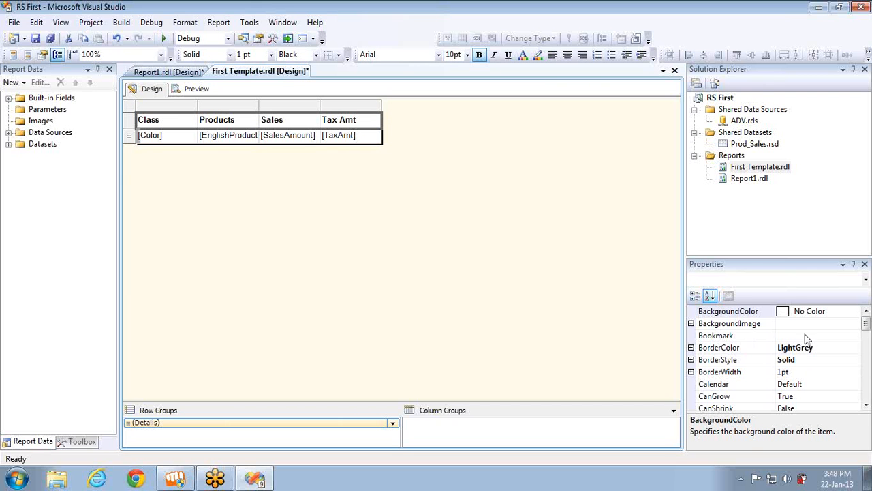
Give the header row a Black background and White text, and widen the Tax Amt column
left_click(857, 312)
left_click(855, 311)
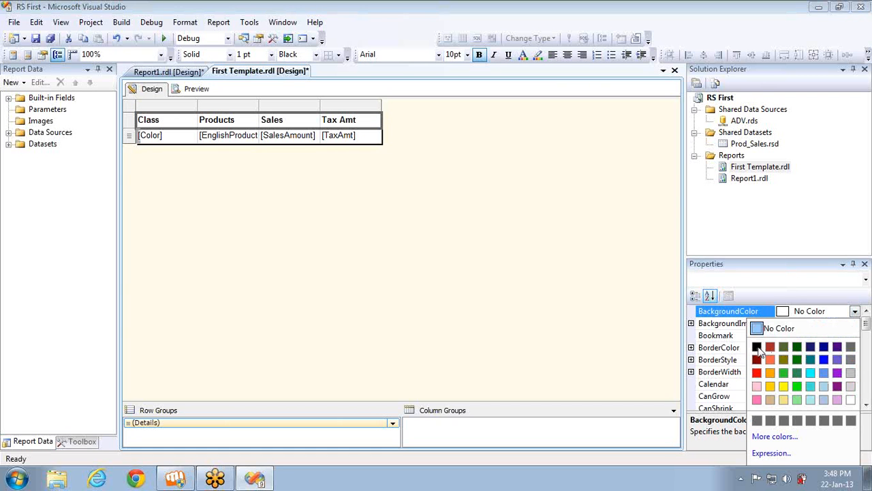
left_click(757, 348)
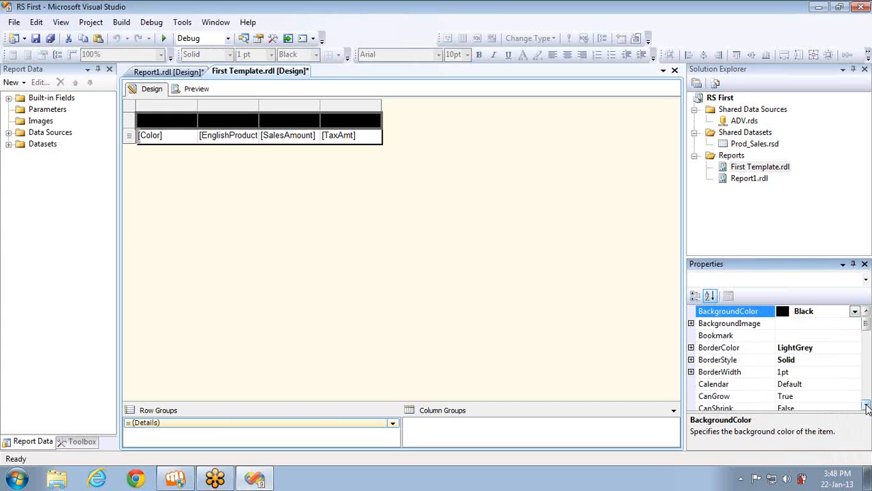
scroll(858, 398, "down", 3)
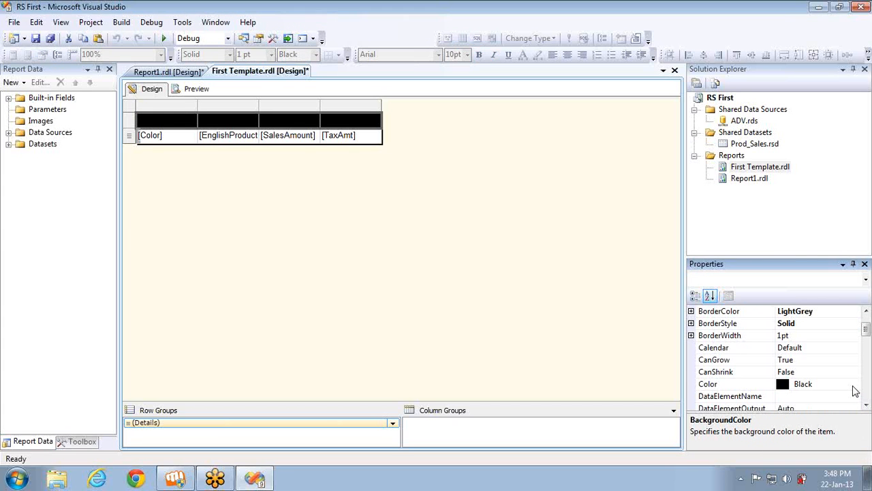
left_click(855, 384)
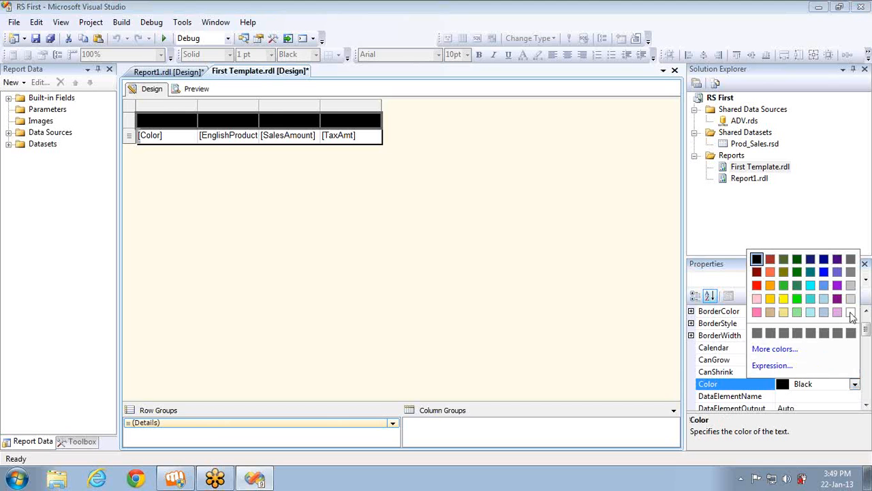
left_click(851, 312)
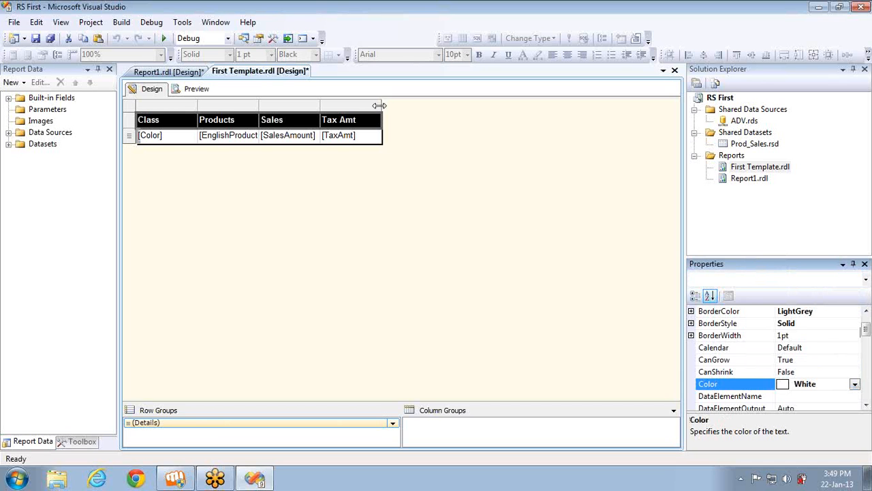
left_click_drag(379, 104, 396, 108)
Widen the Sales and Products columns
left_click(335, 104)
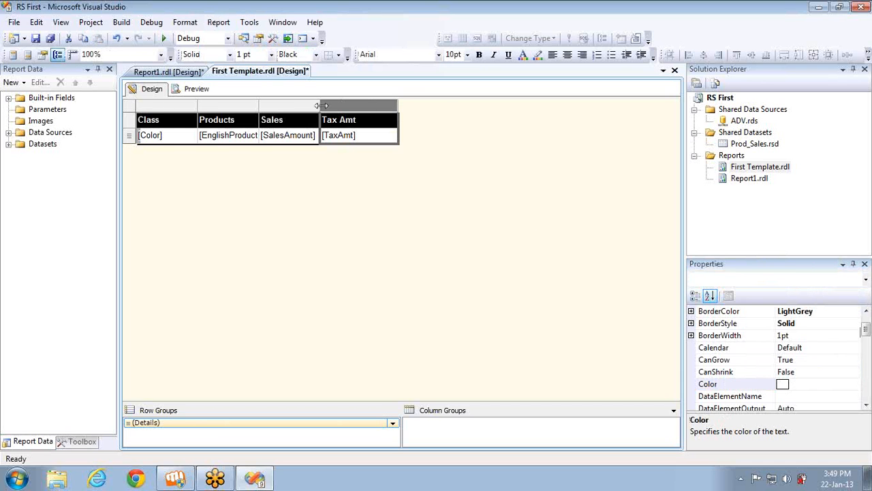
left_click_drag(321, 106, 372, 106)
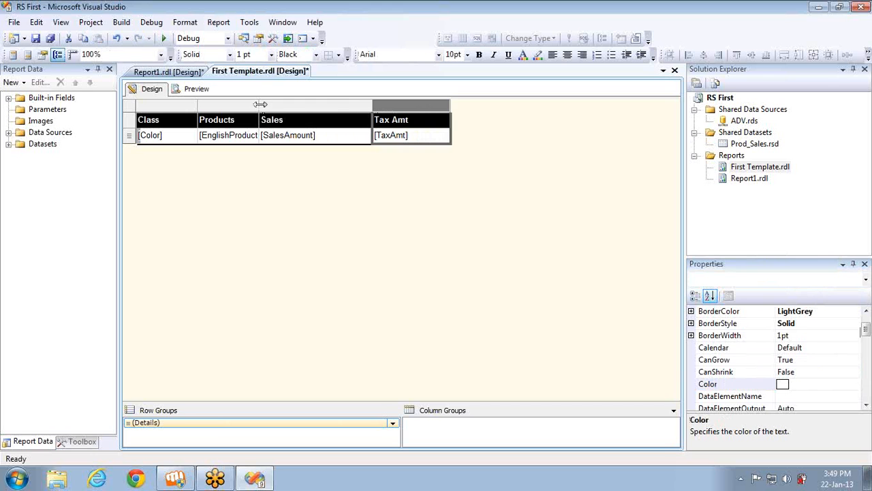
left_click_drag(260, 106, 318, 110)
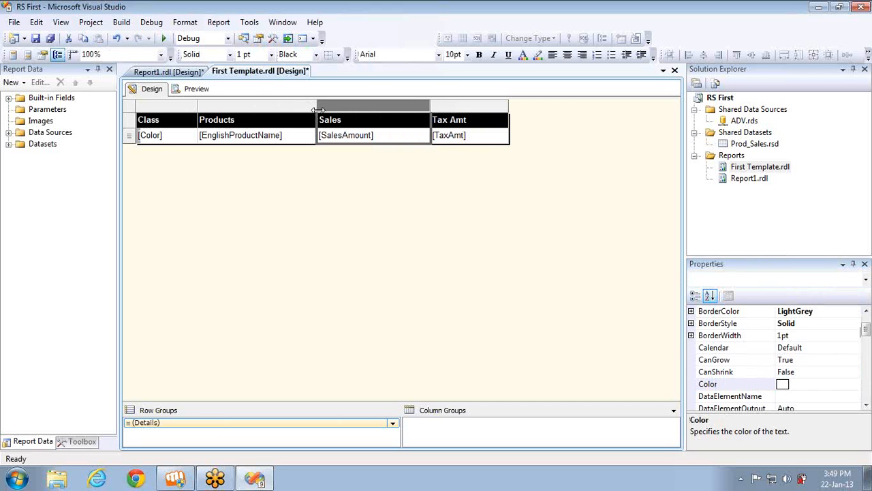
Insert a Color column left of Products, widen it, and preview the report
right_click(218, 110)
mouse_move(257, 118)
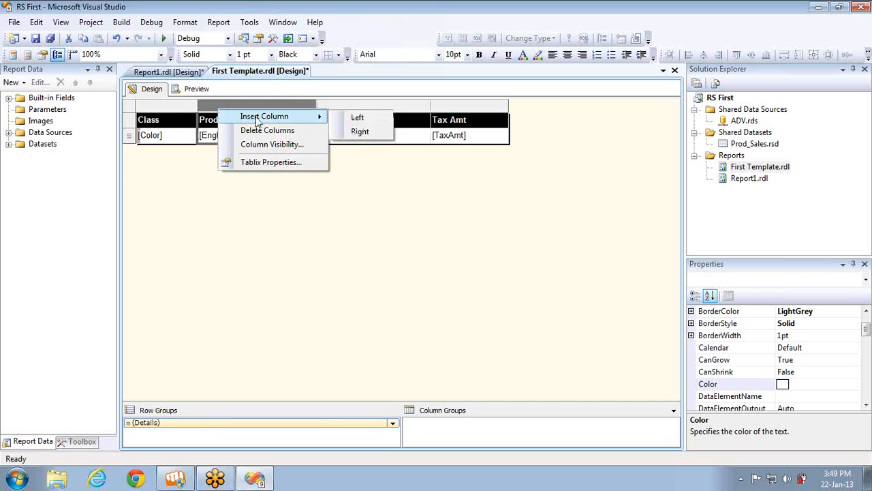
left_click(356, 118)
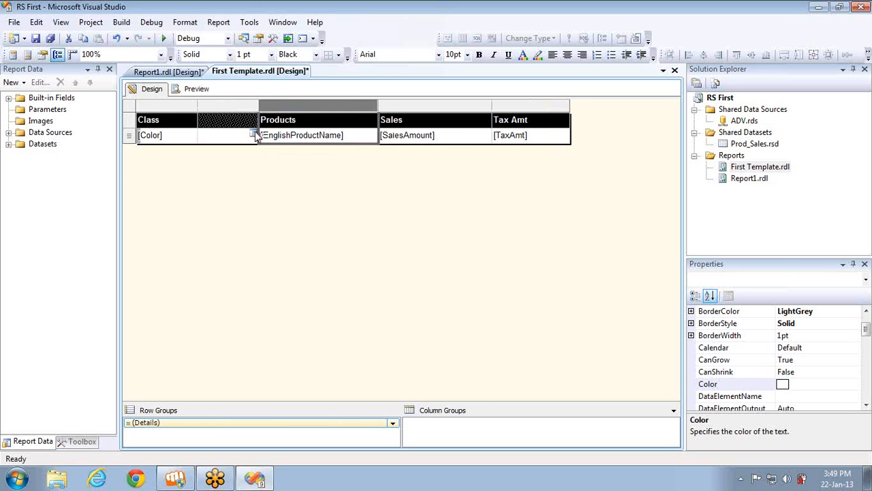
left_click(255, 134)
left_click(281, 161)
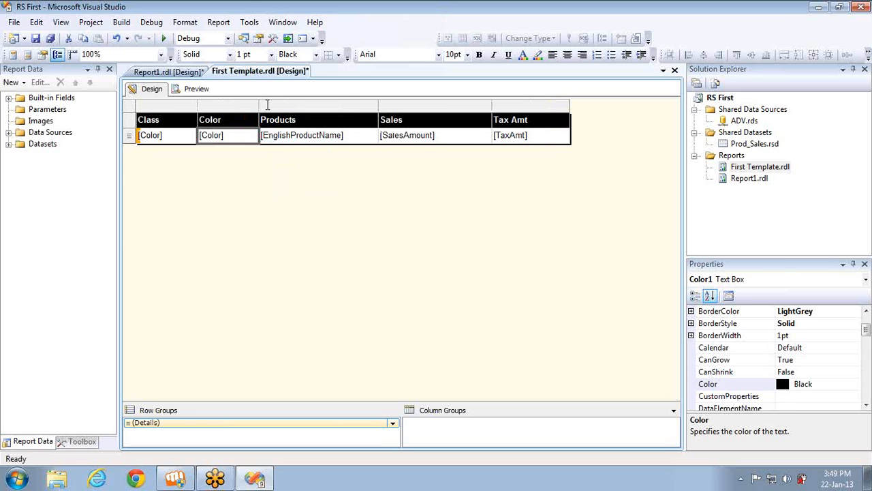
left_click_drag(260, 102, 269, 102)
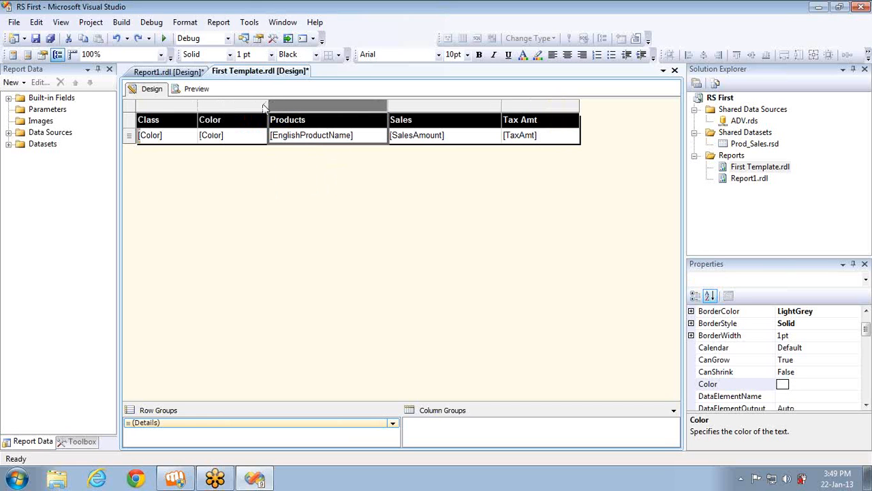
left_click(197, 89)
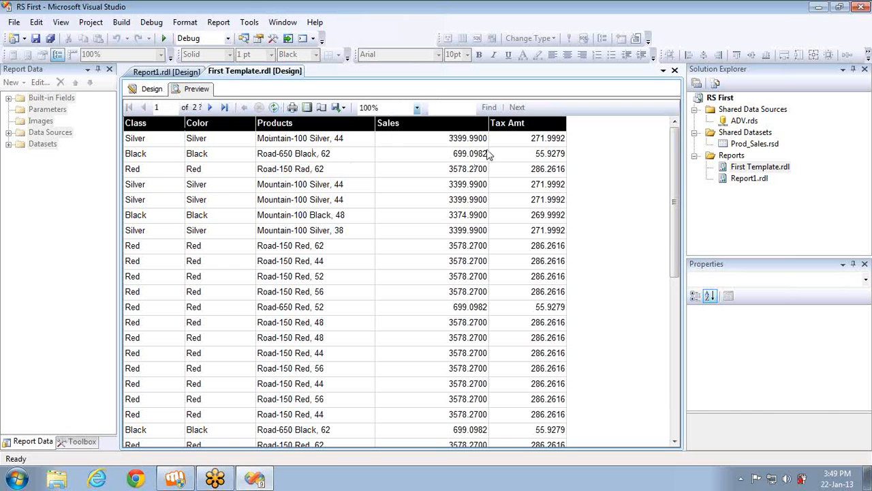
Align the Sales and Tax Amt columns right in Design, then view the preview
left_click(152, 89)
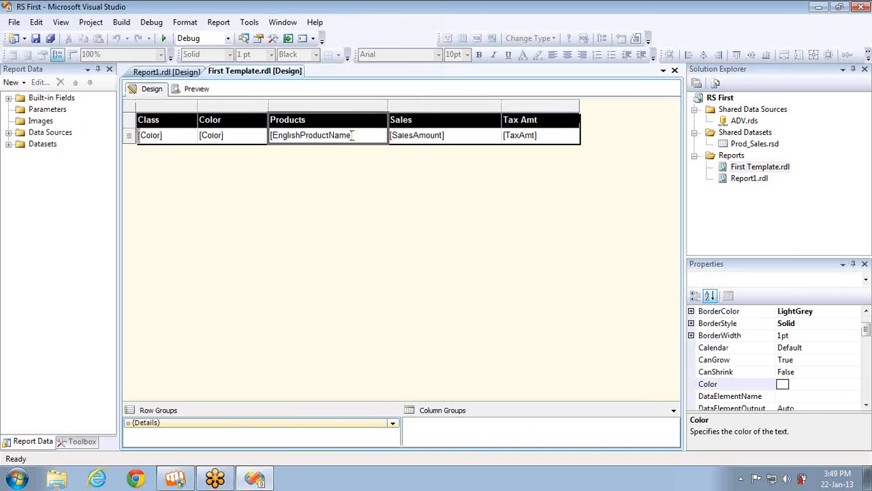
left_click(412, 108)
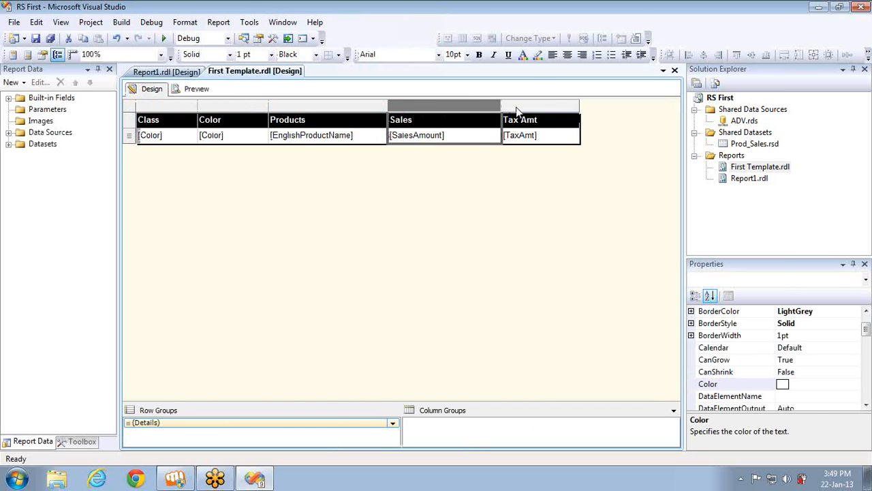
left_click(516, 106, "ctrl")
left_click(583, 54)
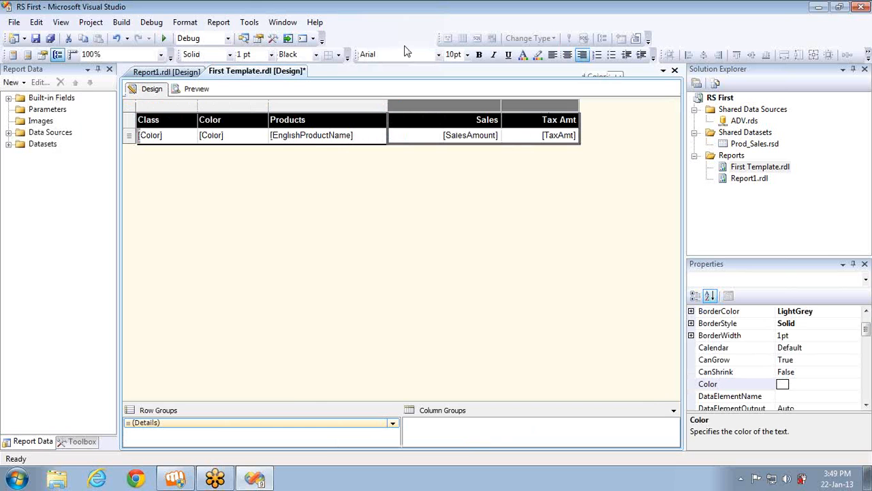
left_click(194, 89)
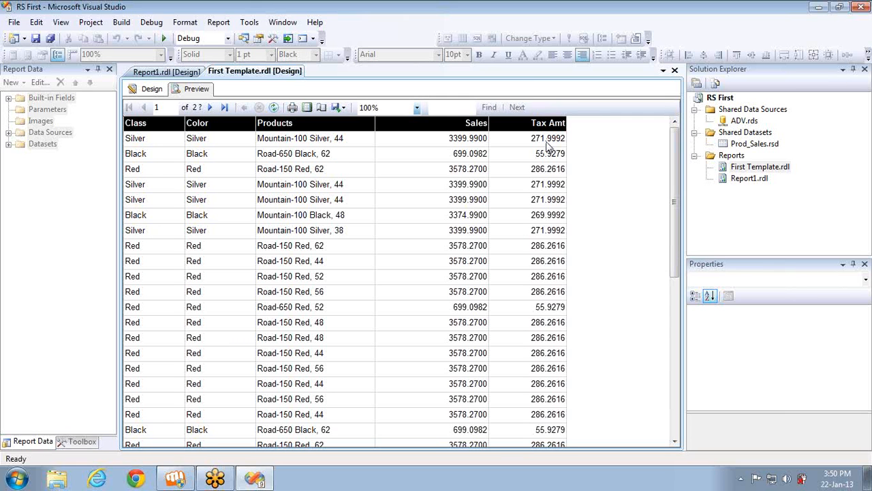
Format the [SalesAmount] and [TaxAmt] cells as #,#00.00, check the preview, and return to Design
left_click(146, 90)
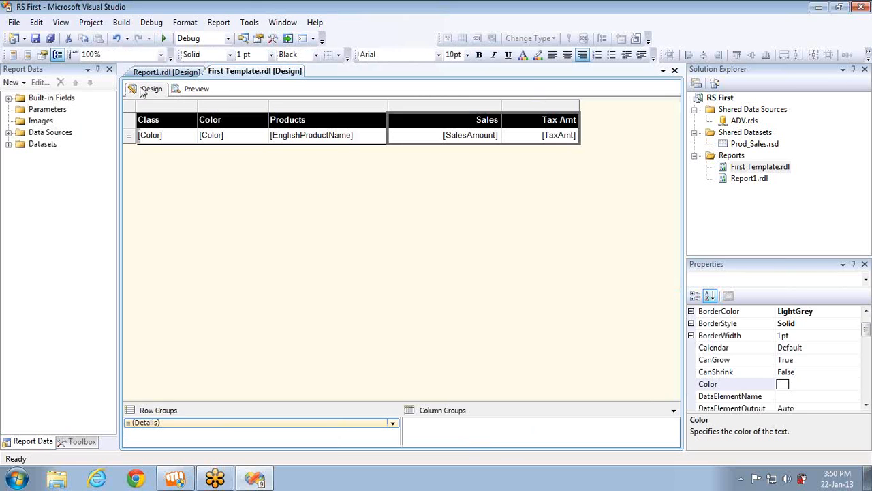
left_click(451, 133)
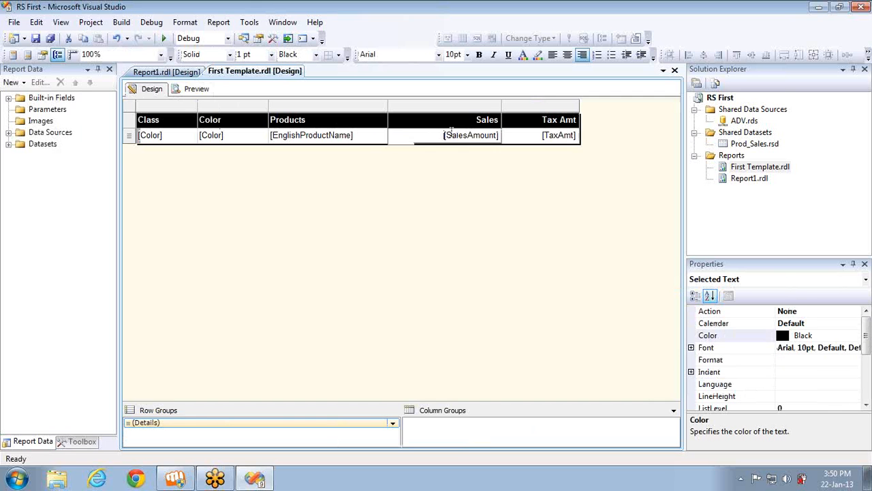
left_click(536, 133, "ctrl")
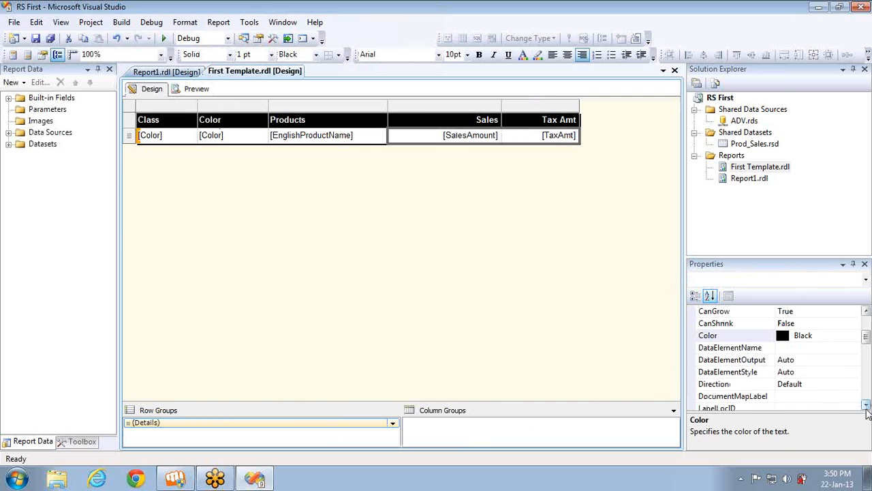
scroll(867, 409, "down", 4)
left_click(788, 361)
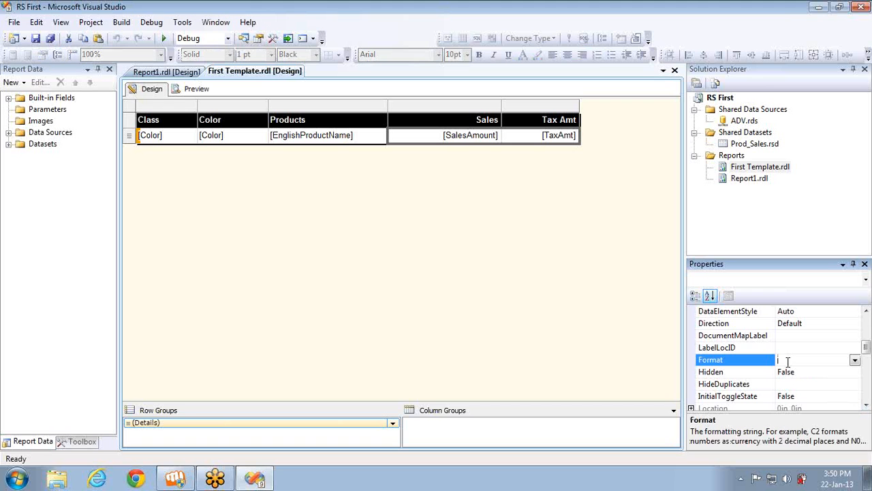
type("#,#00.00")
left_click(496, 226)
left_click(191, 89)
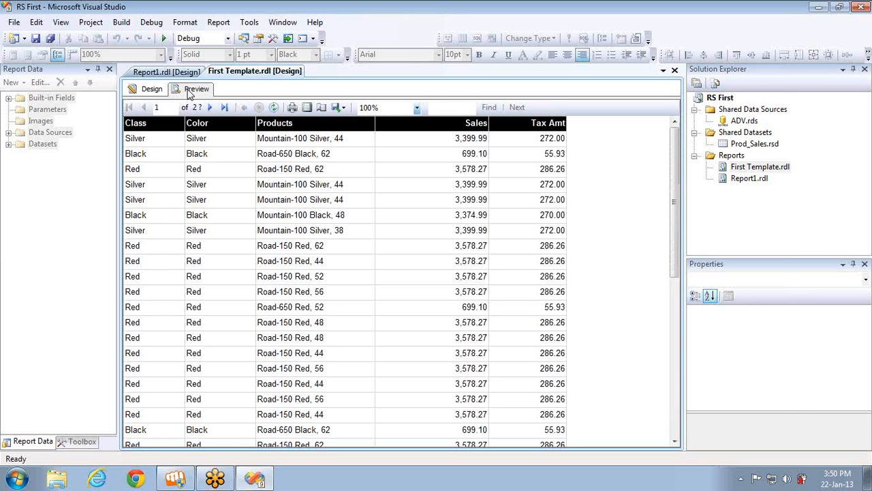
left_click(137, 93)
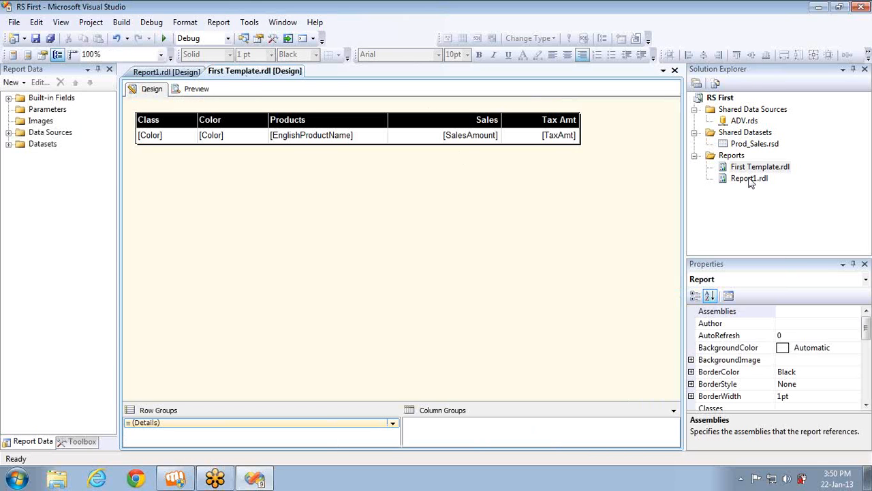
Select the details row and open its BackgroundColor expression editor
double_click(163, 137)
left_click(130, 136)
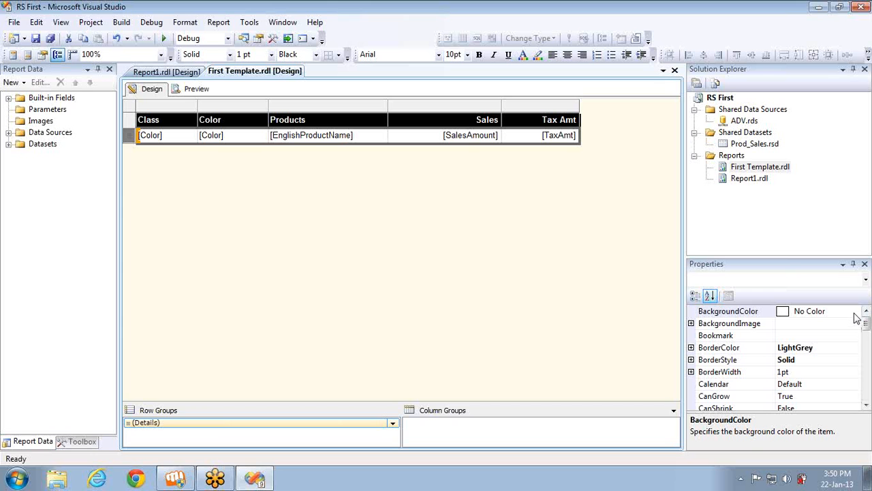
left_click(853, 313)
left_click(855, 311)
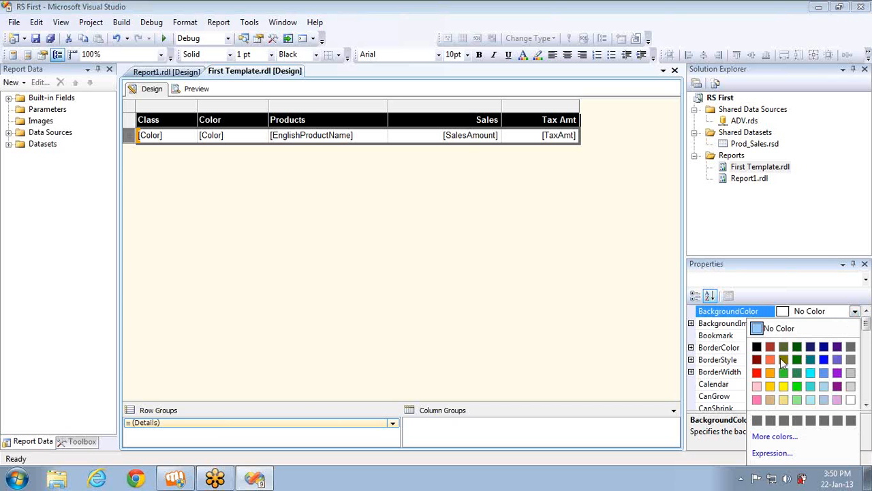
left_click(777, 452)
Enter =iif(rownumber(nothing) mod 2=0,"LightGrey","White") as the background, confirm, and preview
key("ctrl+a")
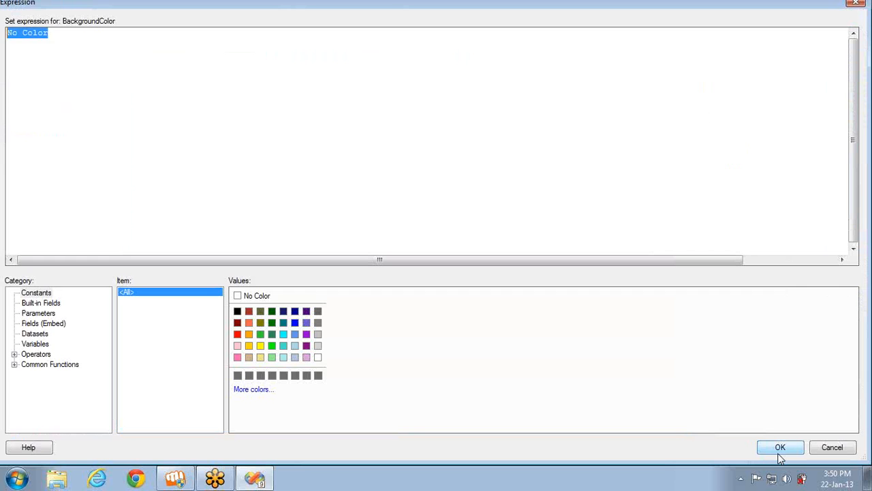
type("=")
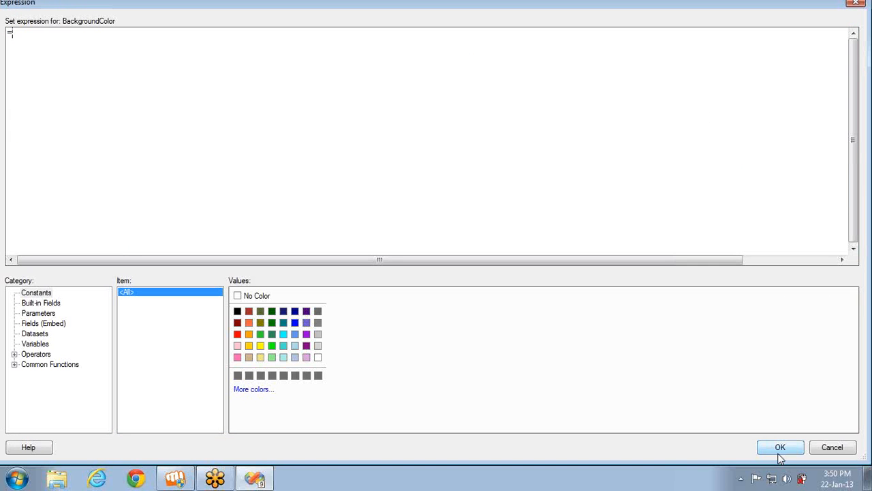
type("iif(")
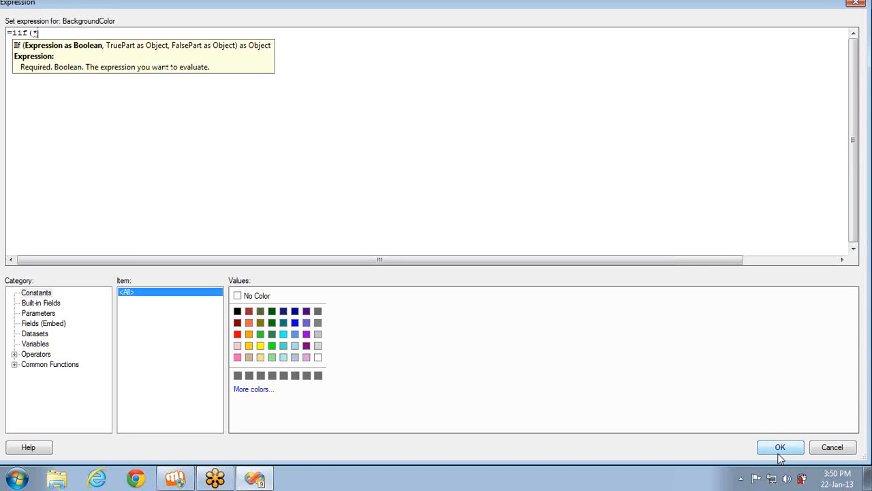
type("*")
key("BackSpace")
type("rownumber(not")
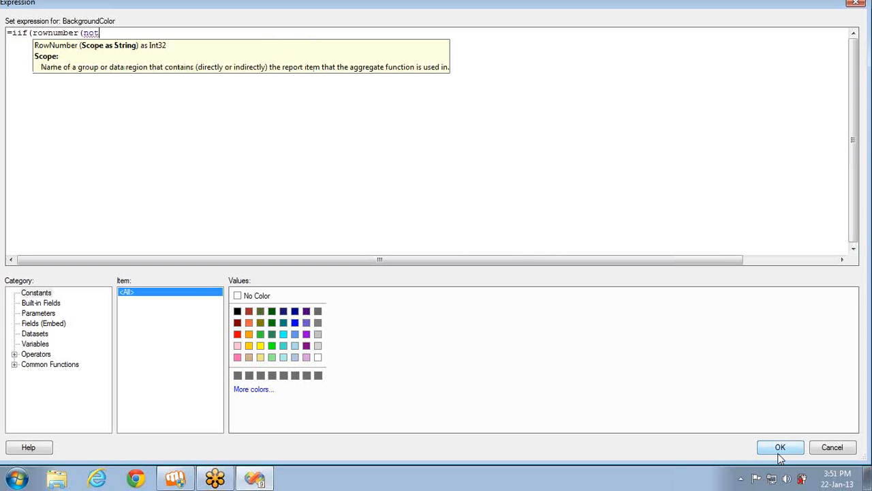
type("h")
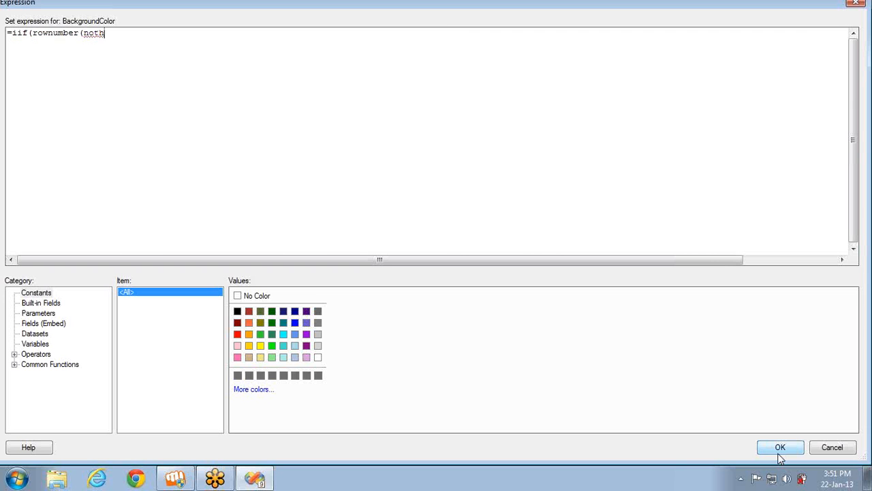
type("ing)mod 2")
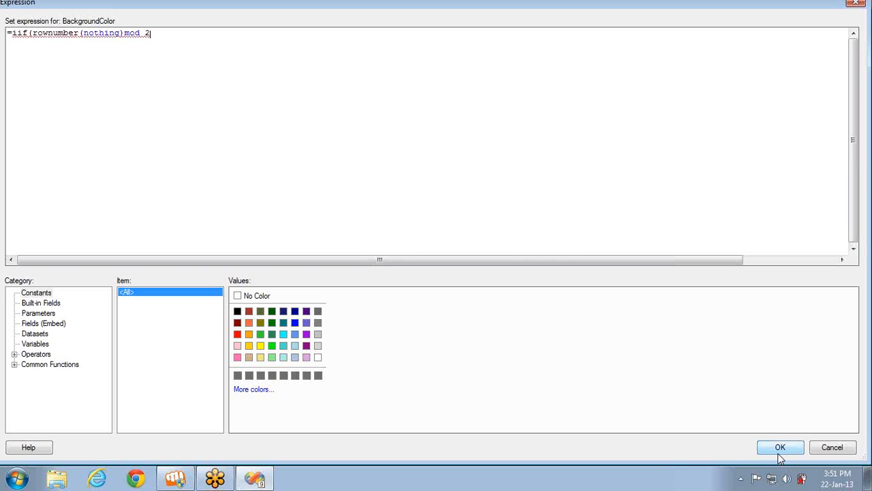
type(",")
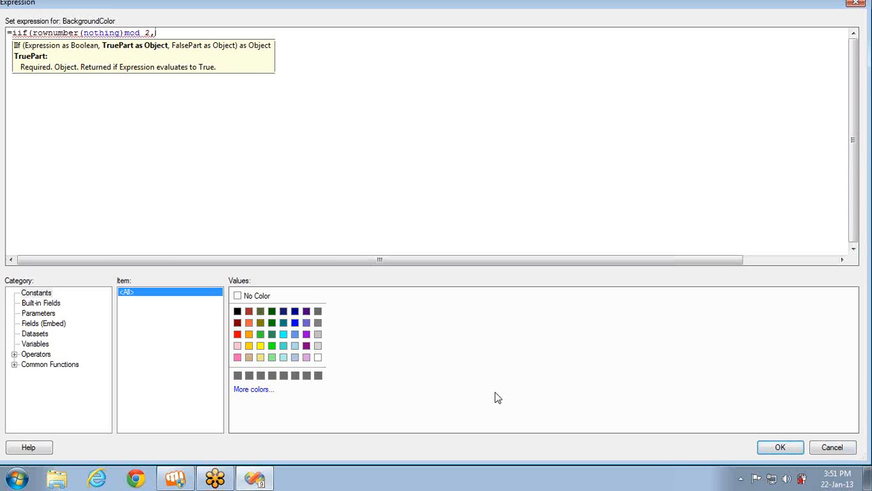
left_click(318, 345)
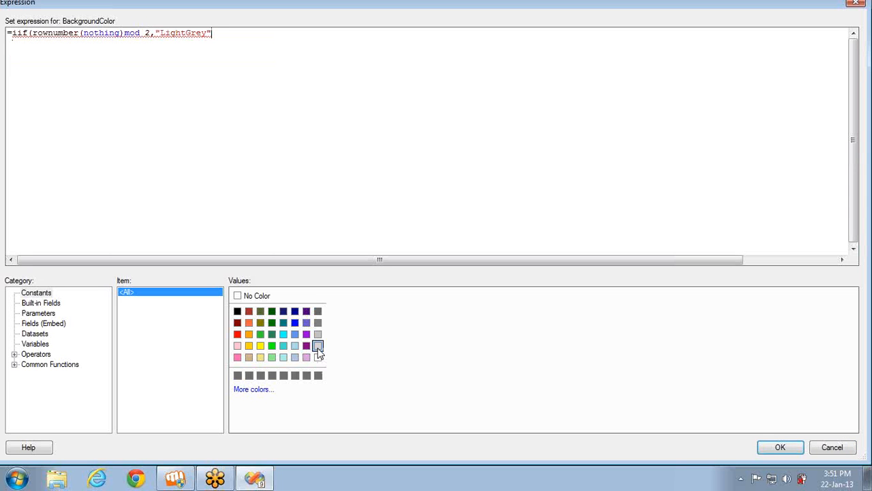
type(",")
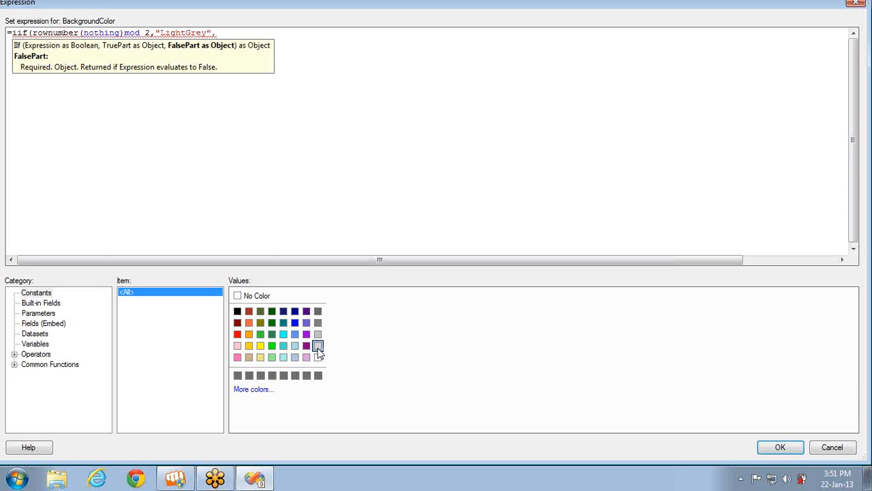
left_click(319, 357)
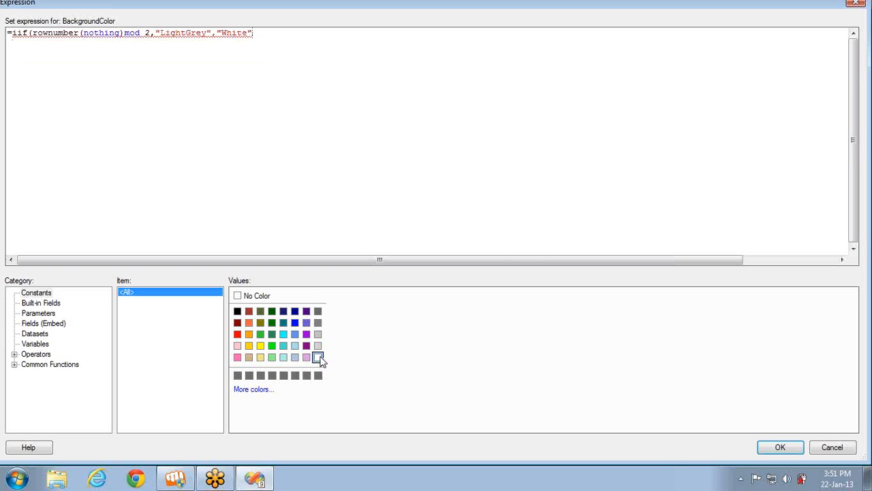
type(")")
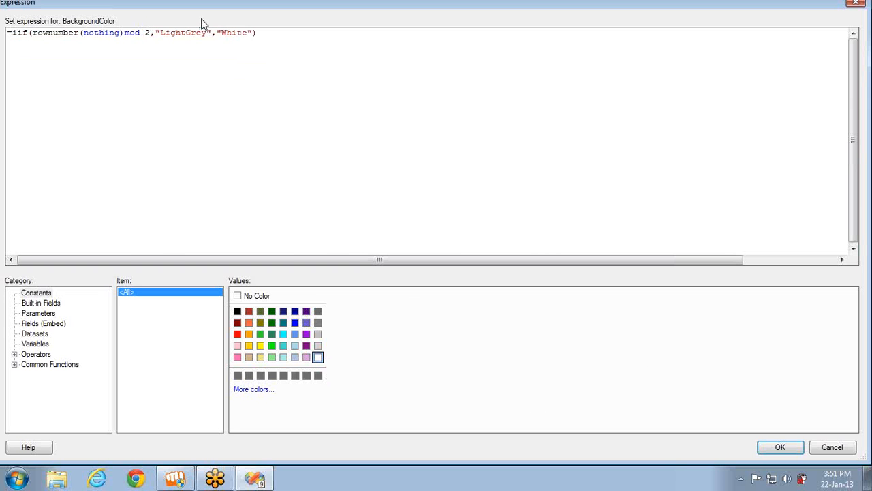
left_click(150, 32)
type("=0")
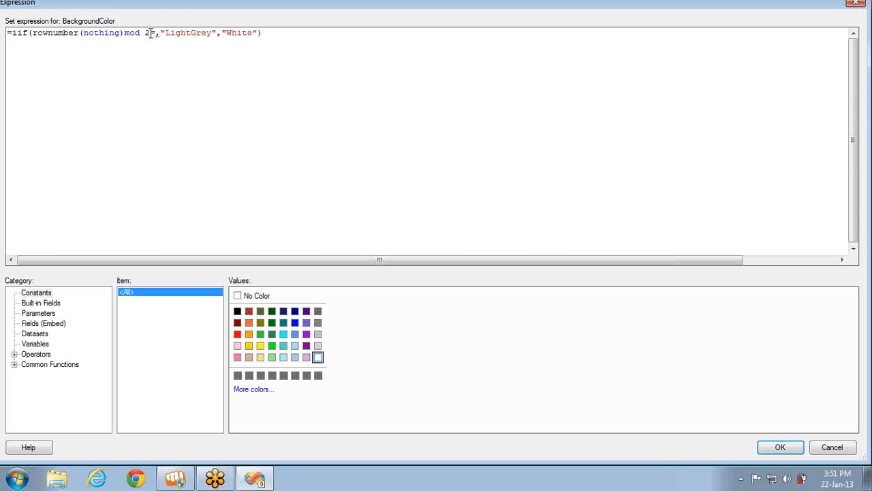
left_click(780, 446)
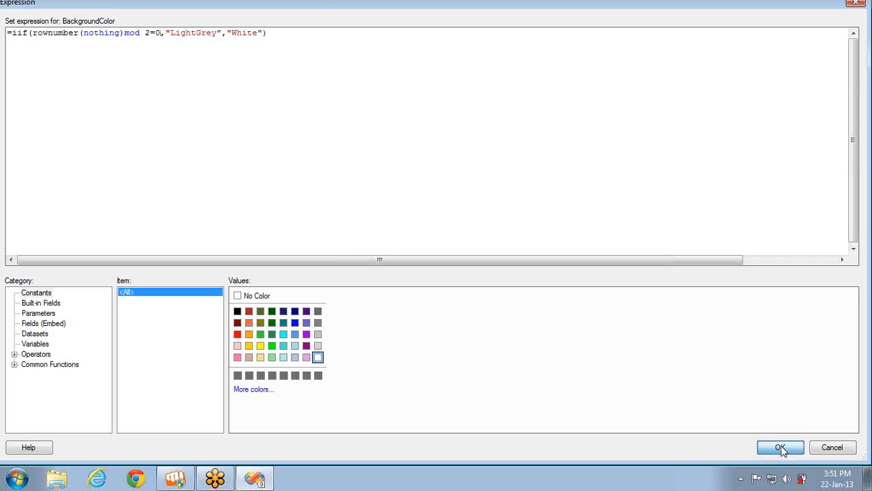
left_click(196, 89)
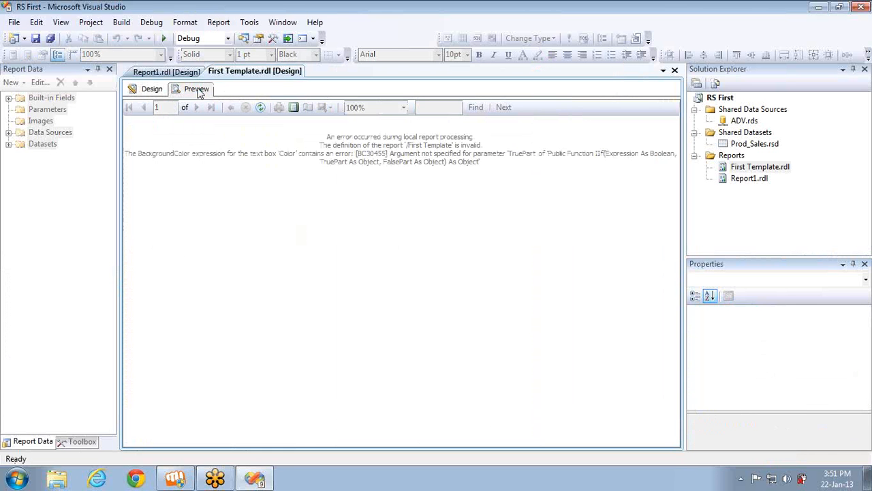
Reopen the row's BackgroundColor expression and browse the Math, Inspection and Program Flow functions
left_click(153, 90)
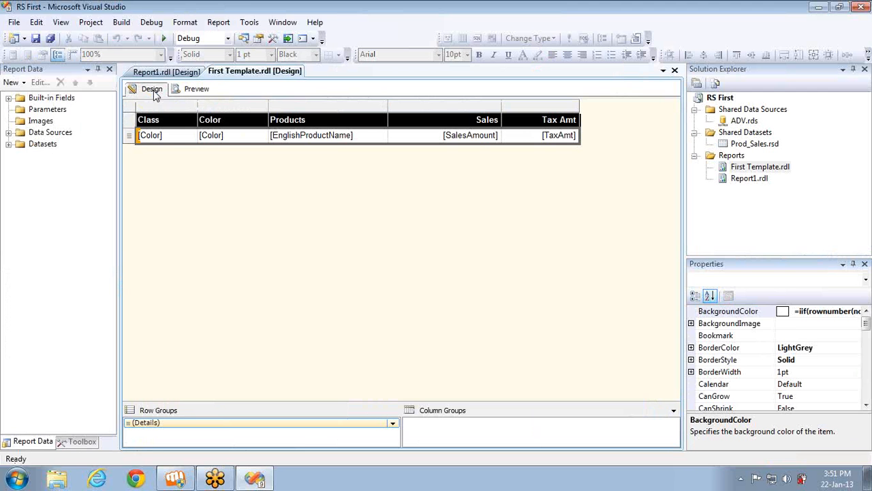
left_click(855, 311)
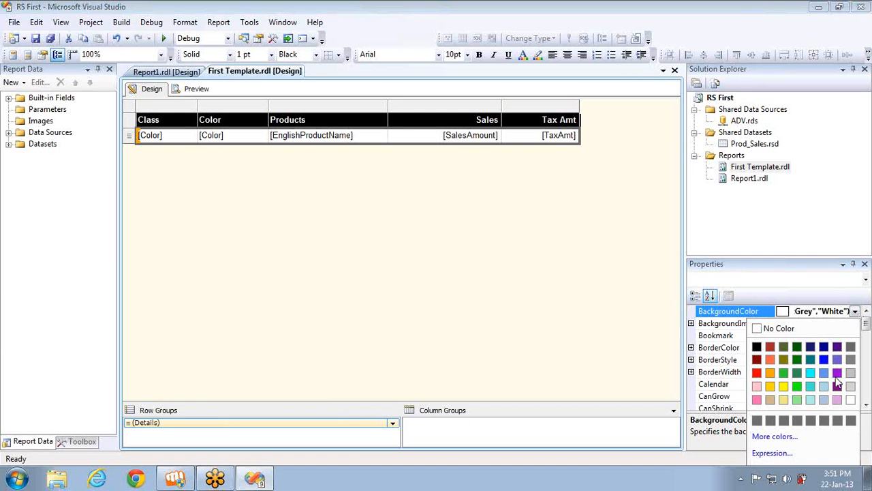
left_click(768, 453)
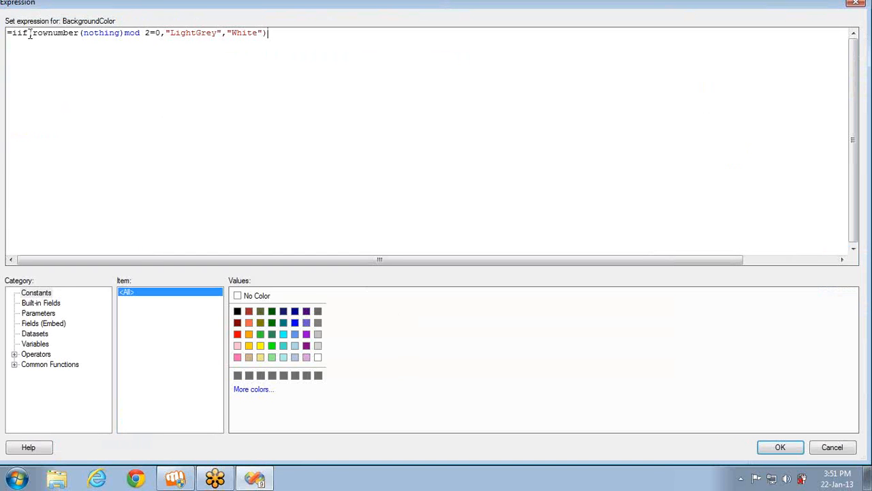
left_click(14, 364)
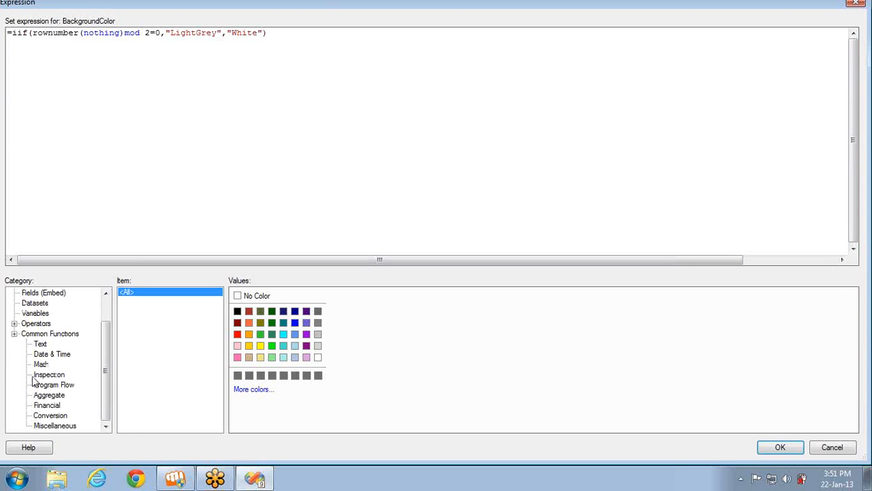
left_click(39, 366)
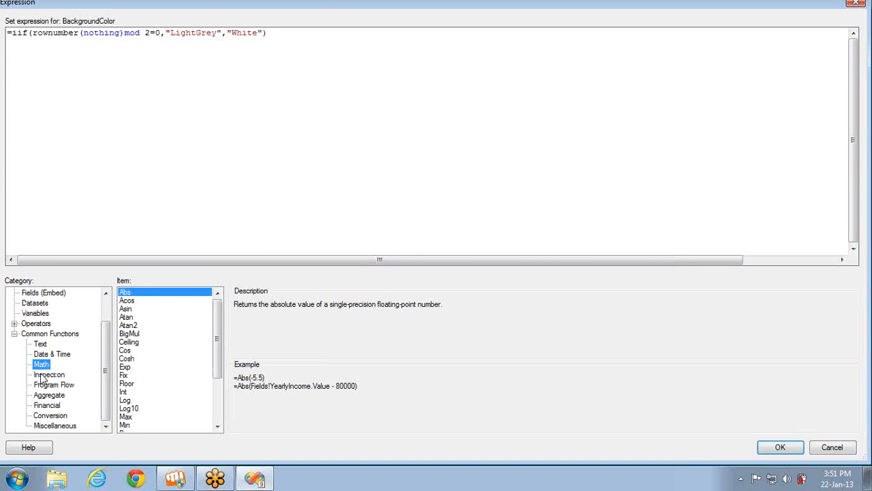
left_click(42, 375)
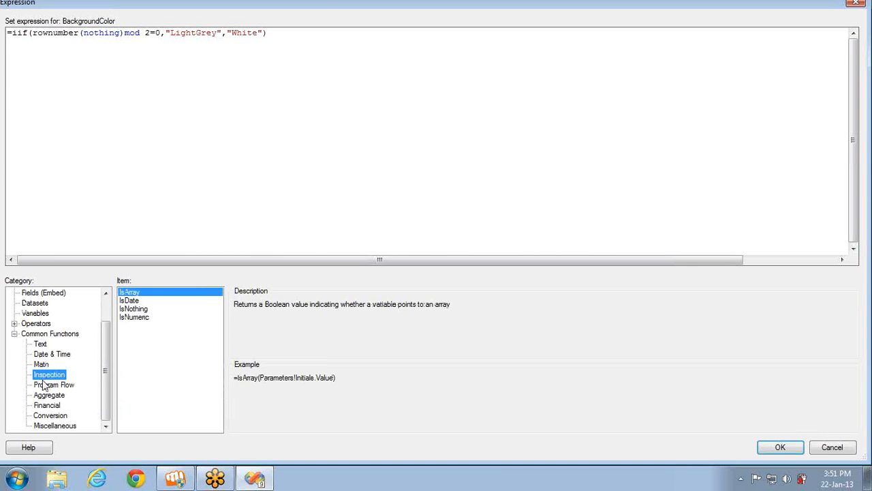
left_click(43, 385)
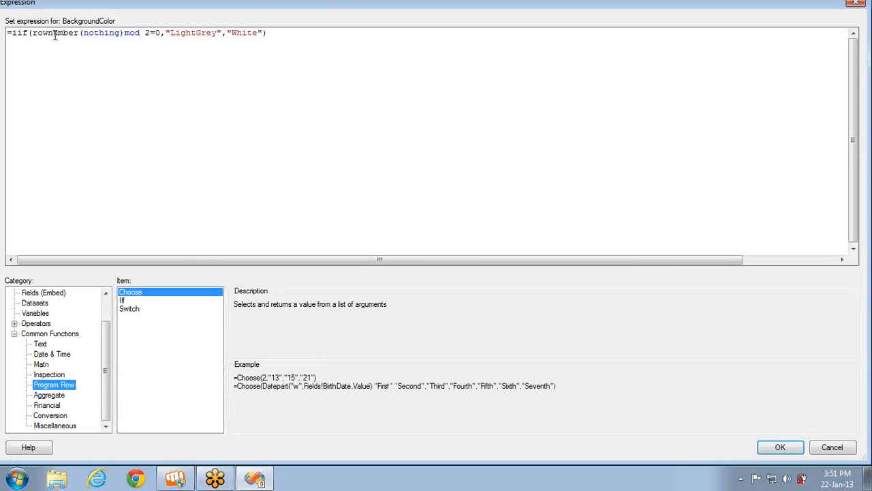
Drop the =0 comparison after mod 2, confirm the expression, and preview the report
left_click(124, 33)
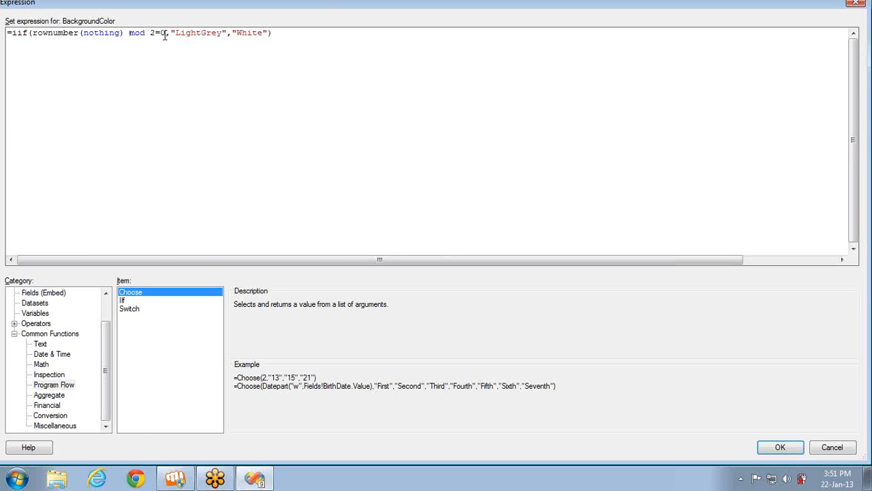
left_click(165, 36)
type("==")
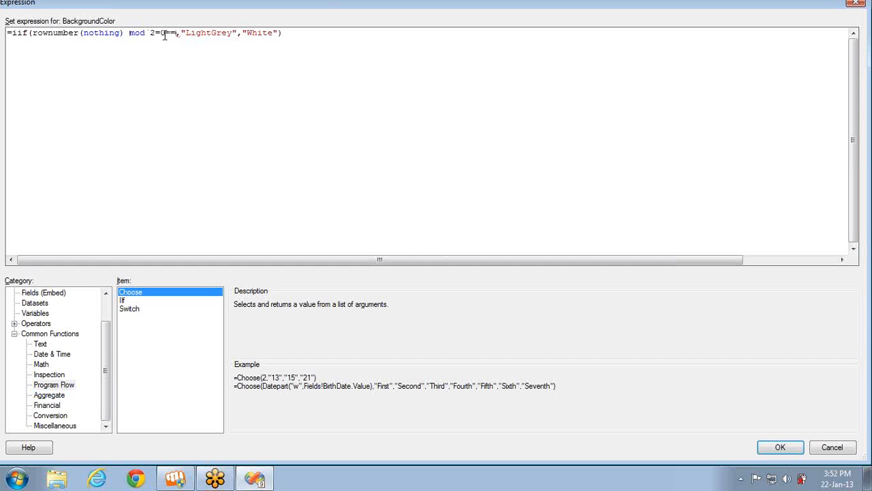
key("BackSpace")
key("BackSpace")
key("BackSpace")
key("BackSpace")
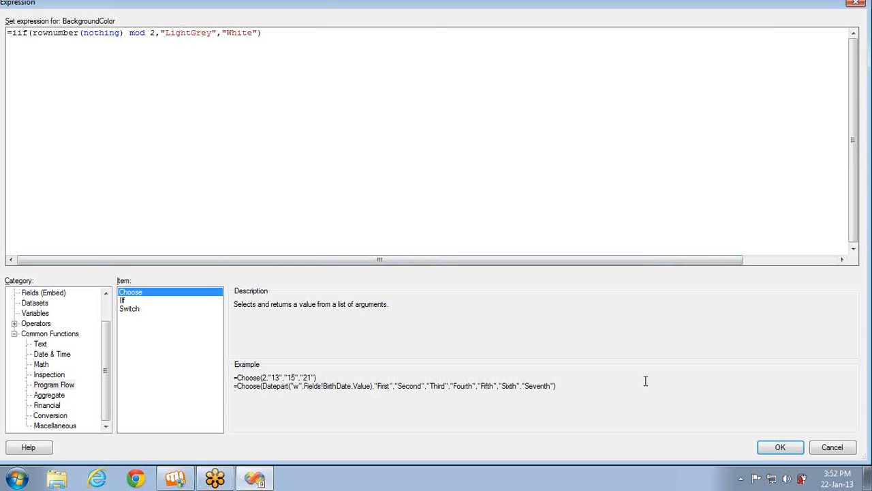
left_click(770, 451)
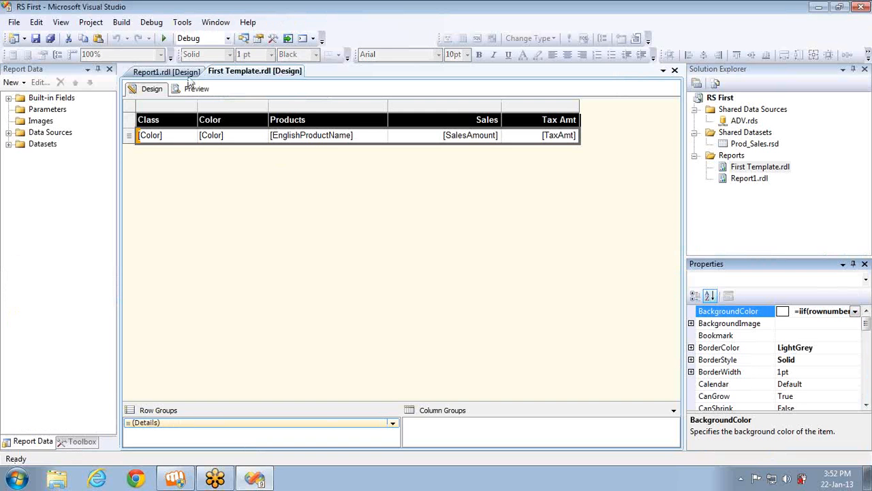
left_click(196, 89)
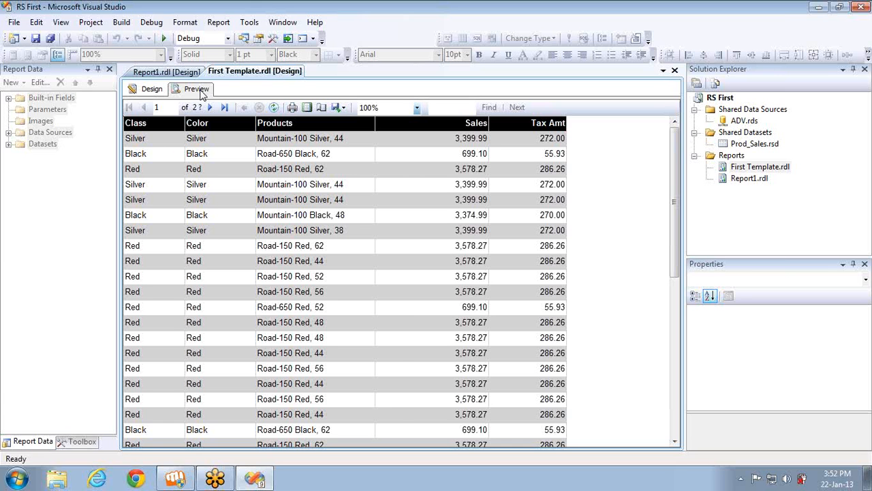
Open Report1.rdl from Solution Explorer to show its stepped grouped table design
double_click(749, 178)
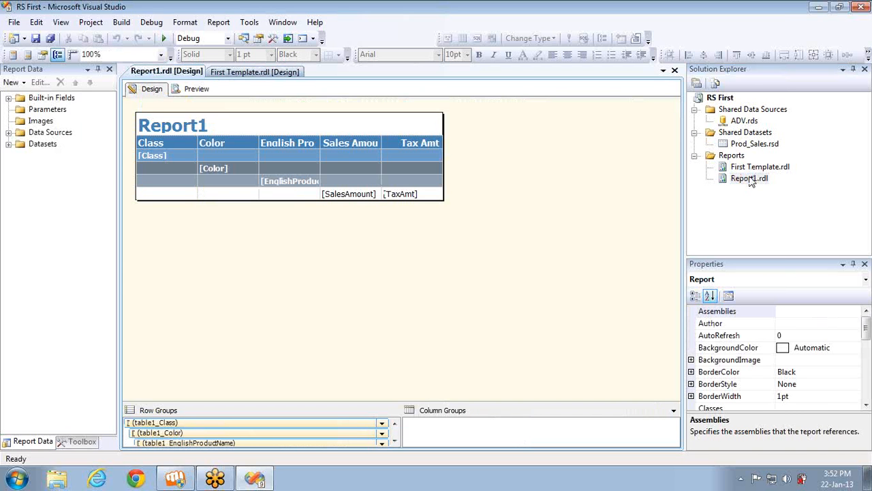
Reopen First Template.rdl to get back to its report preview
left_click(217, 196)
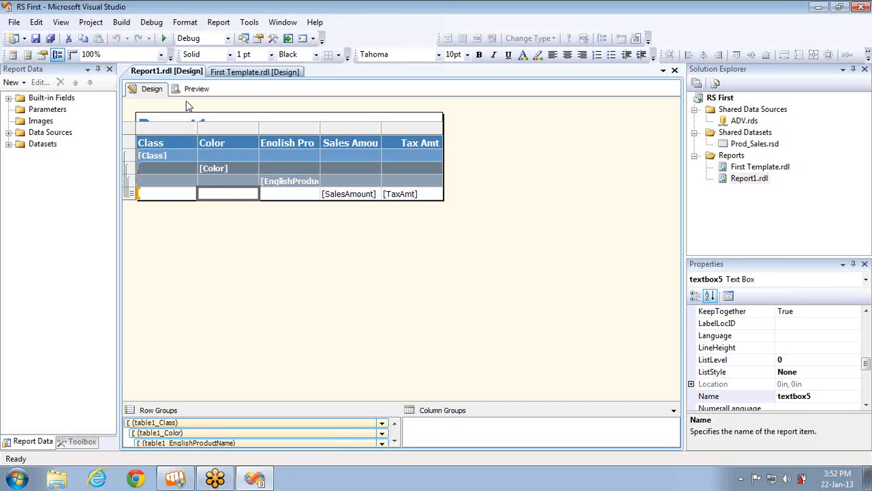
double_click(745, 169)
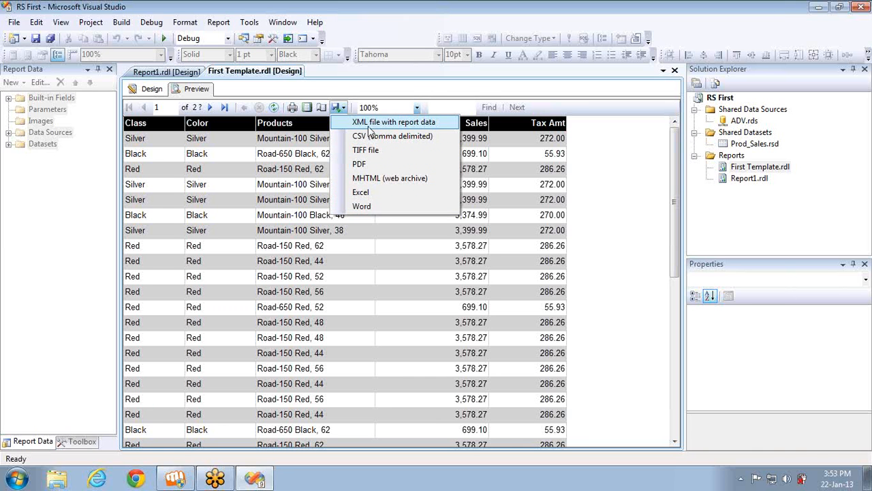
Export the report to Excel as First Template.xls on the Desktop, then show the desktop
left_click(373, 195)
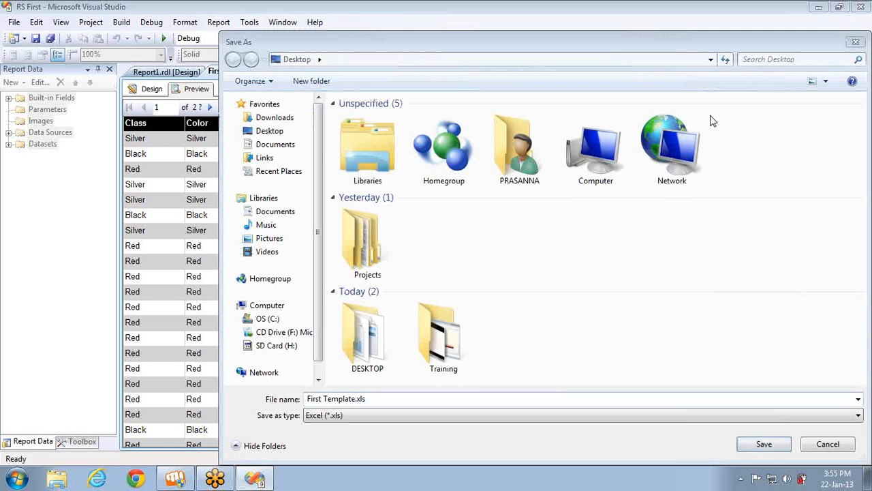
left_click(372, 399)
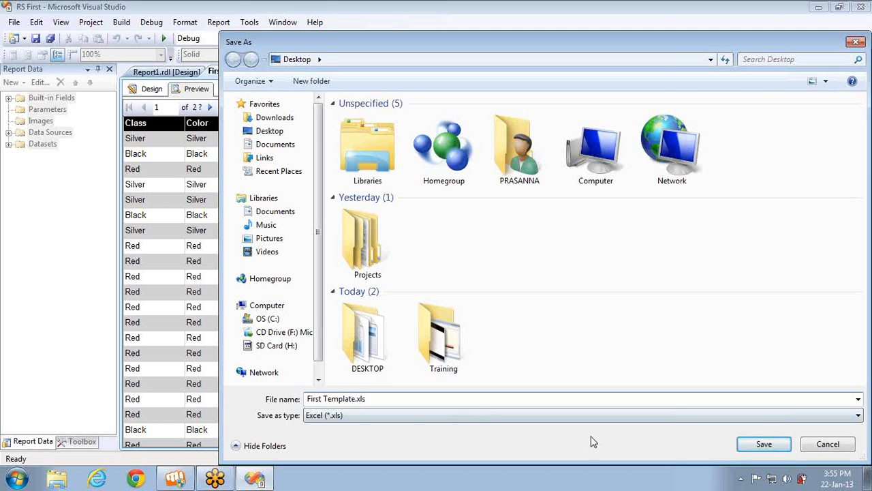
left_click(764, 444)
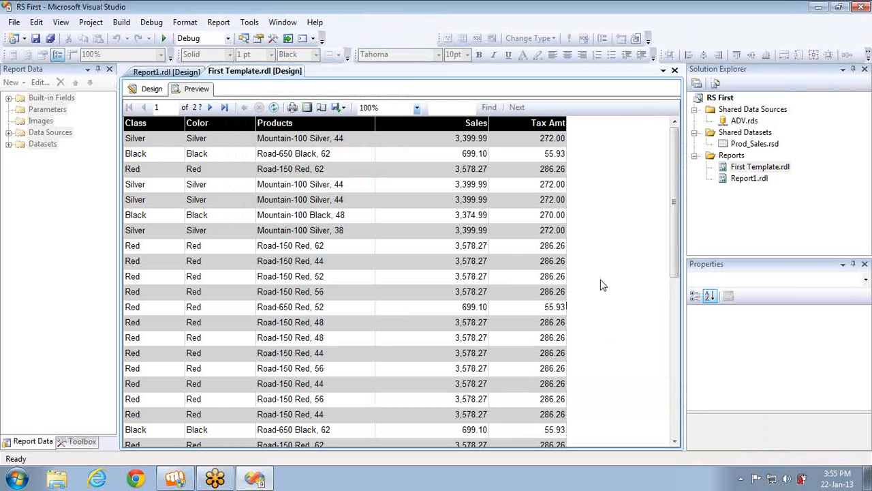
key("super+d")
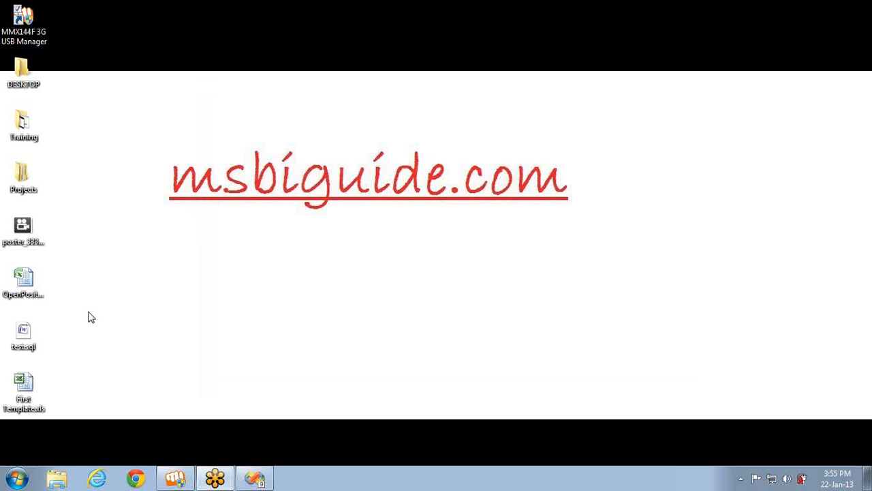
Open First Template.xls, confirm columns A–E run to row 60399, then return to Visual Studio
double_click(30, 390)
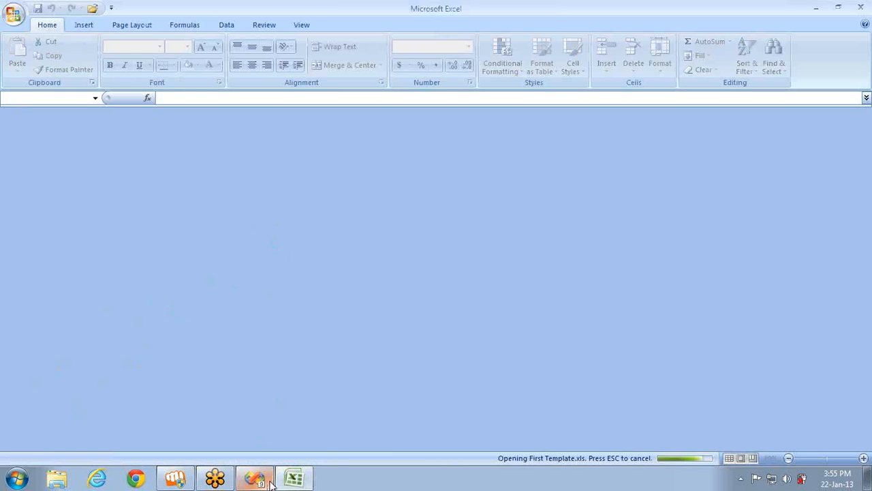
mouse_move(272, 482)
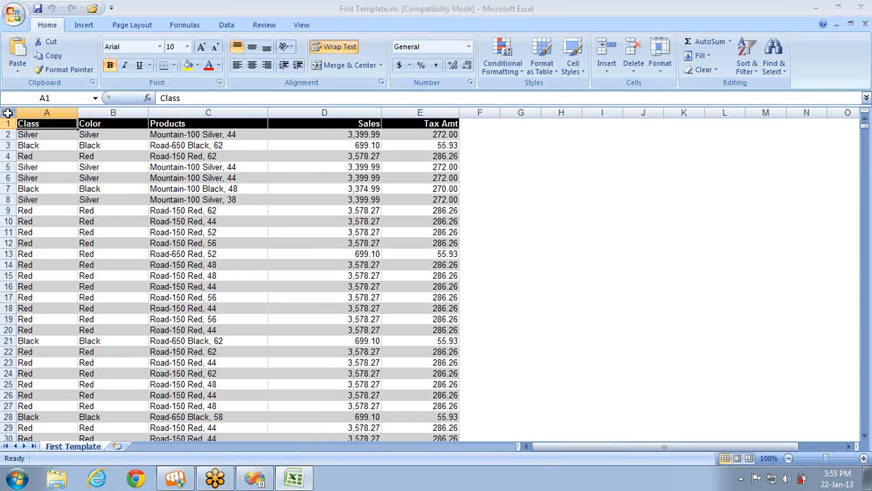
key("End")
key("Down")
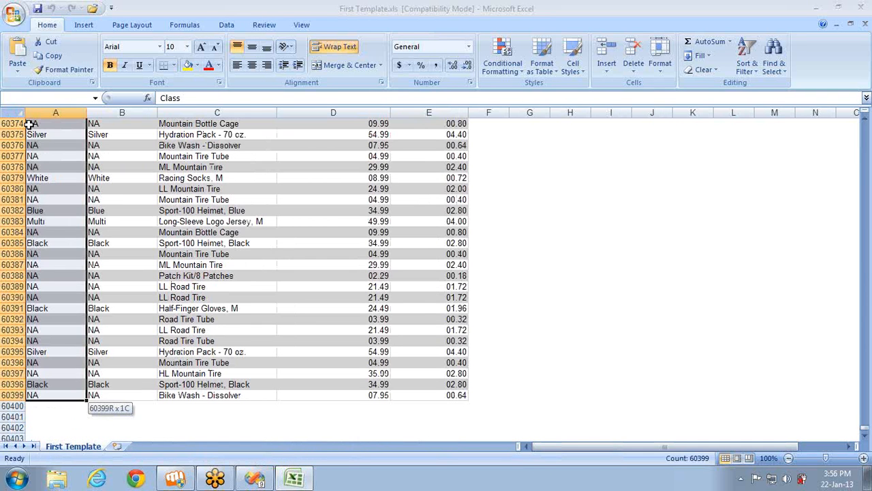
key("shift+Right")
key("shift+Right")
key("shift+Right")
key("shift+Right")
key("shift+Right")
key("shift+Left")
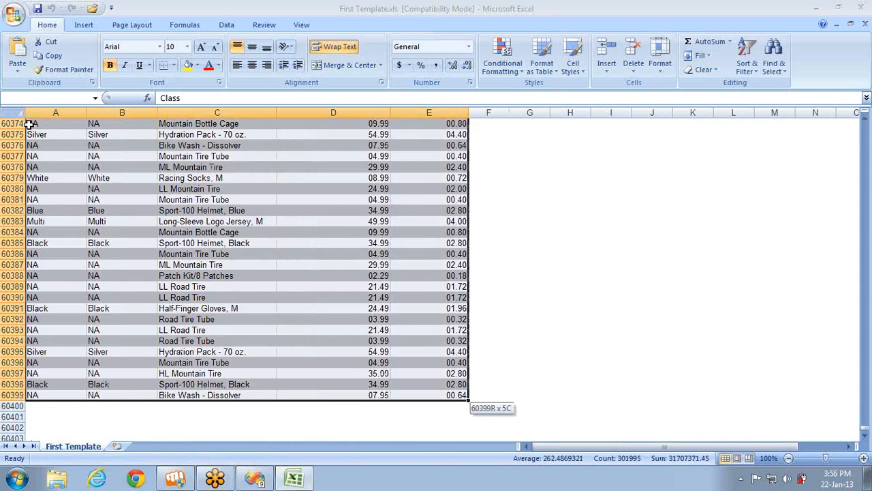
key("ctrl+Home")
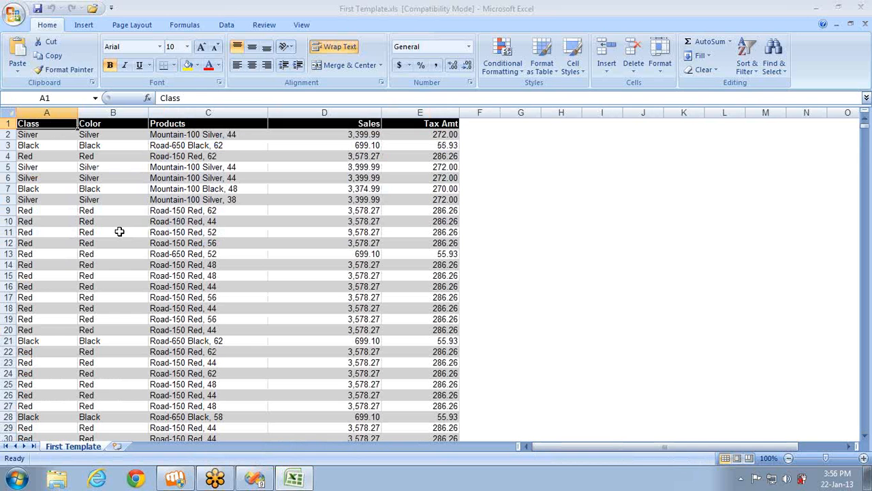
left_click(256, 479)
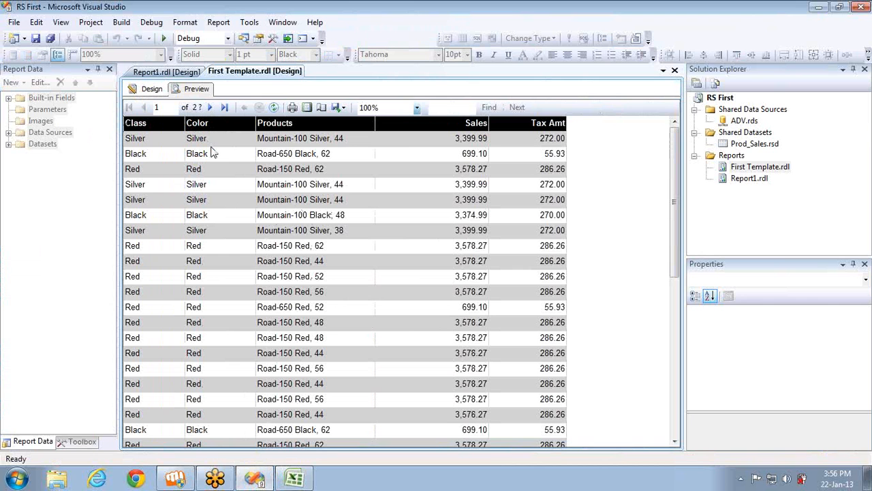
left_click(344, 108)
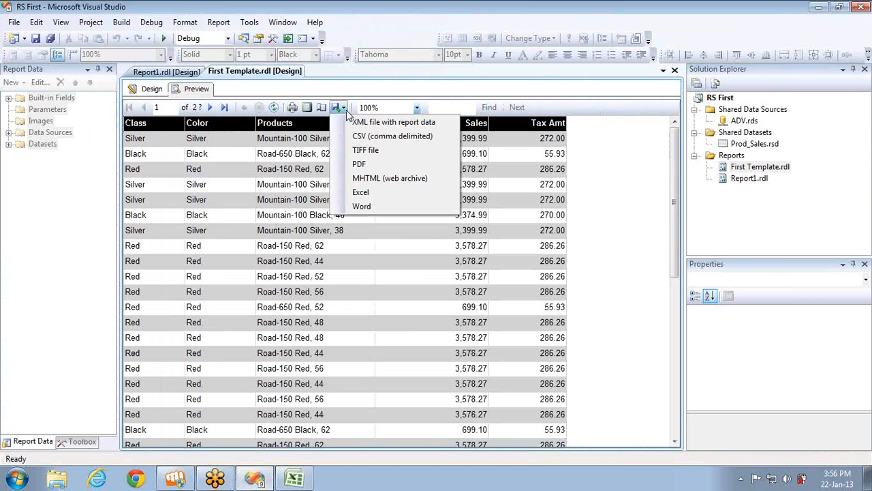
left_click(294, 109)
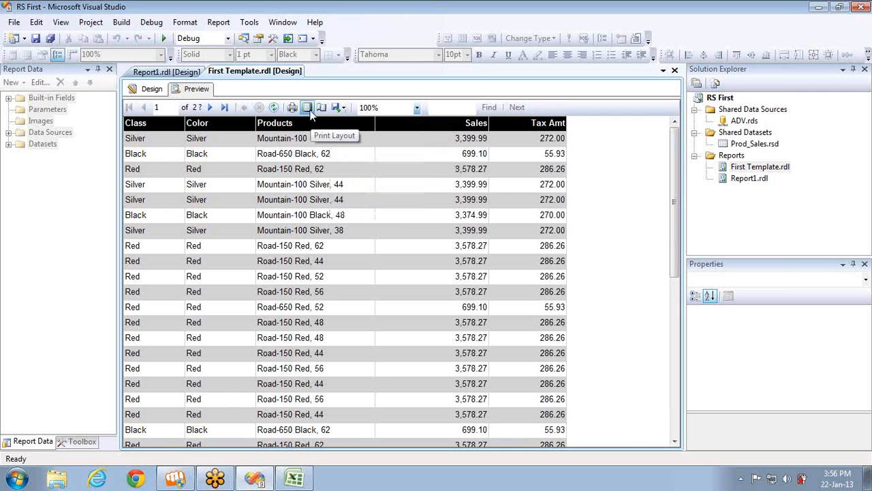
left_click(308, 110)
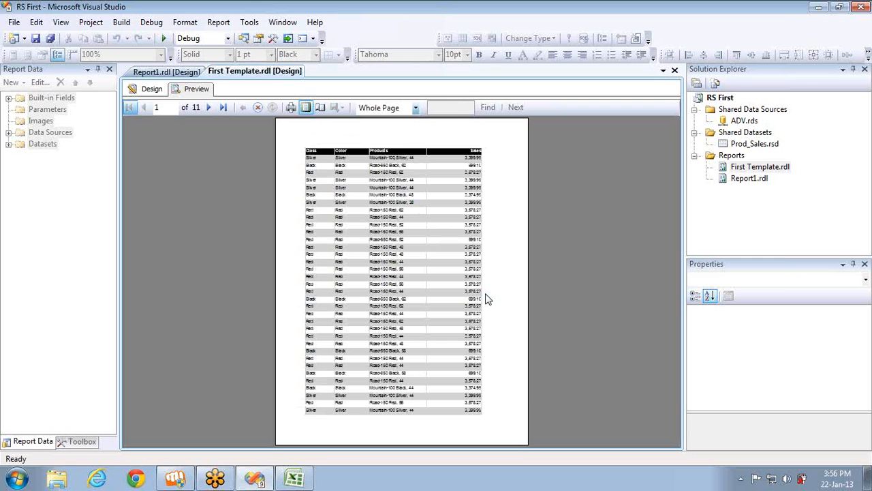
left_click(209, 108)
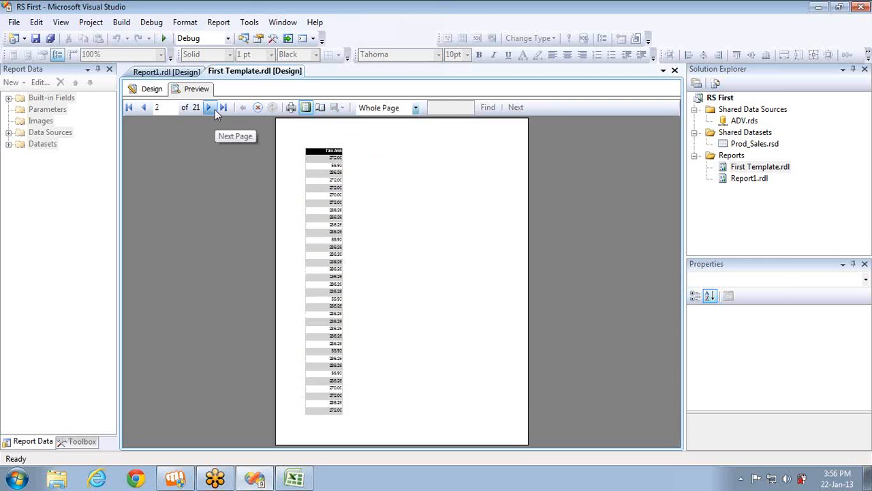
left_click(208, 108)
left_click(208, 108)
left_click(214, 109)
left_click(215, 109)
left_click(215, 109)
left_click(215, 109)
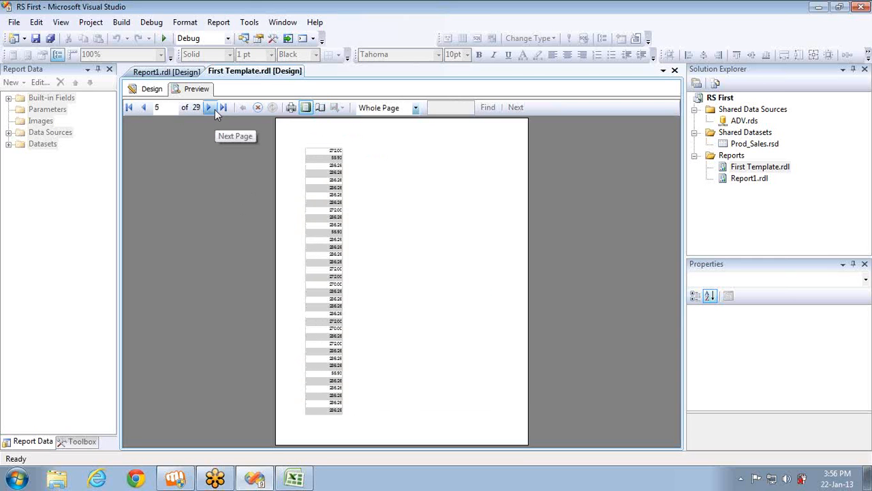
left_click(214, 109)
left_click(215, 109)
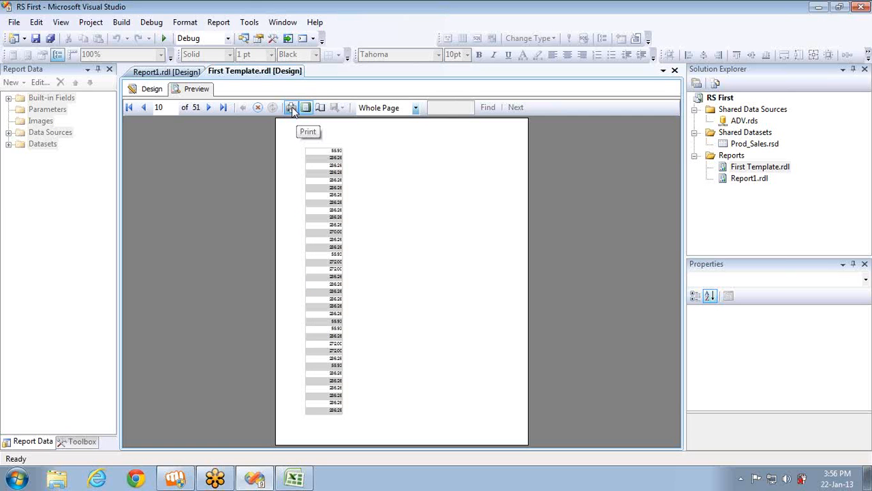
left_click(308, 109)
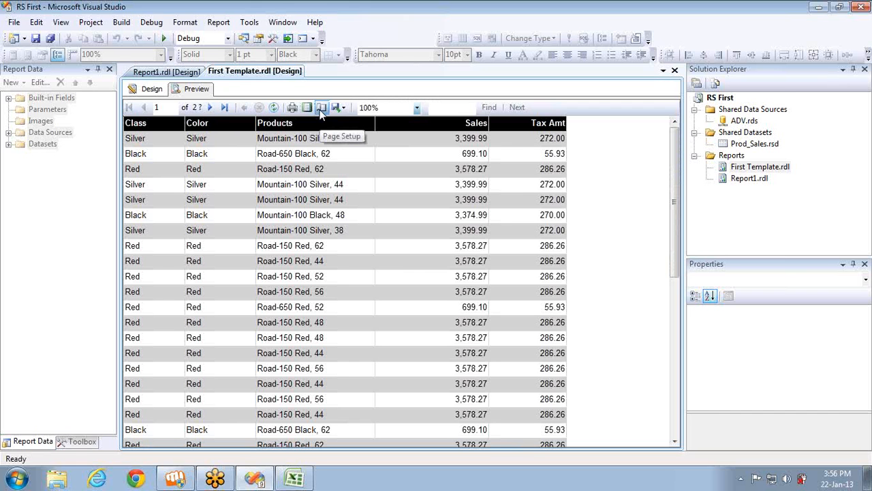
Change the page setup to Letter Extra Transverse paper with landscape orientation
left_click(321, 109)
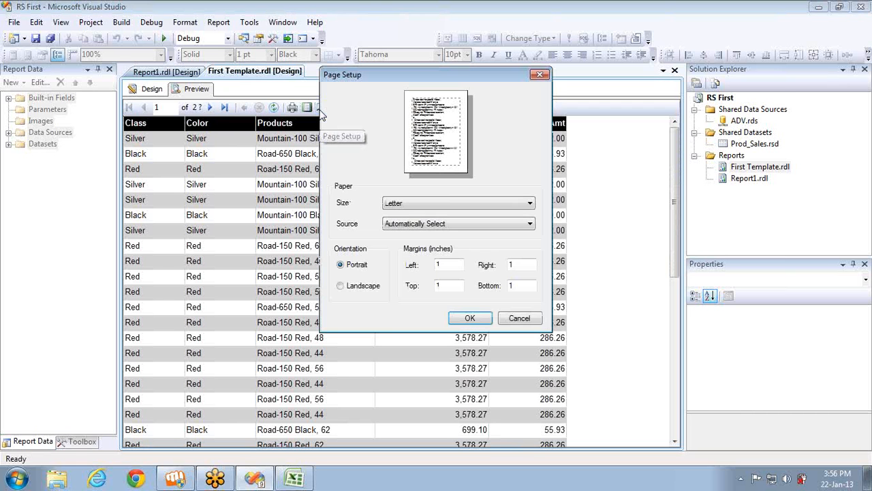
left_click(455, 223)
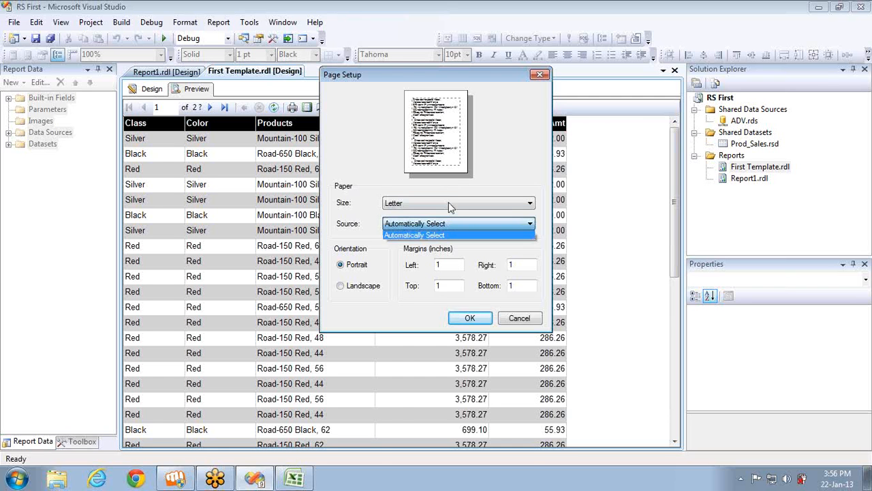
left_click(448, 203)
left_click(448, 202)
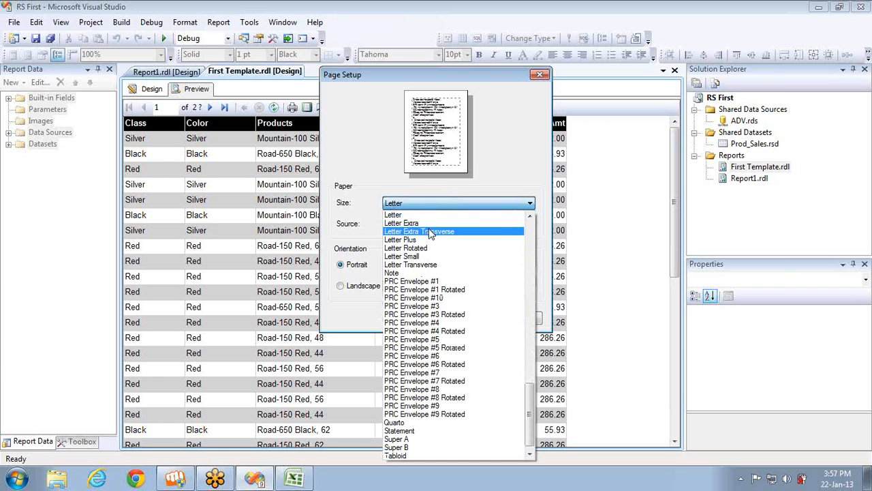
left_click(430, 231)
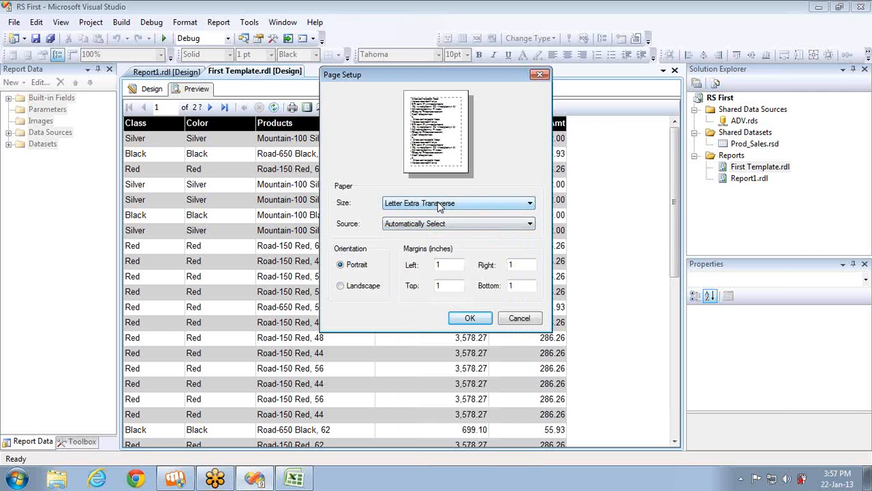
left_click(438, 204)
left_click(359, 290)
left_click(359, 287)
left_click(471, 320)
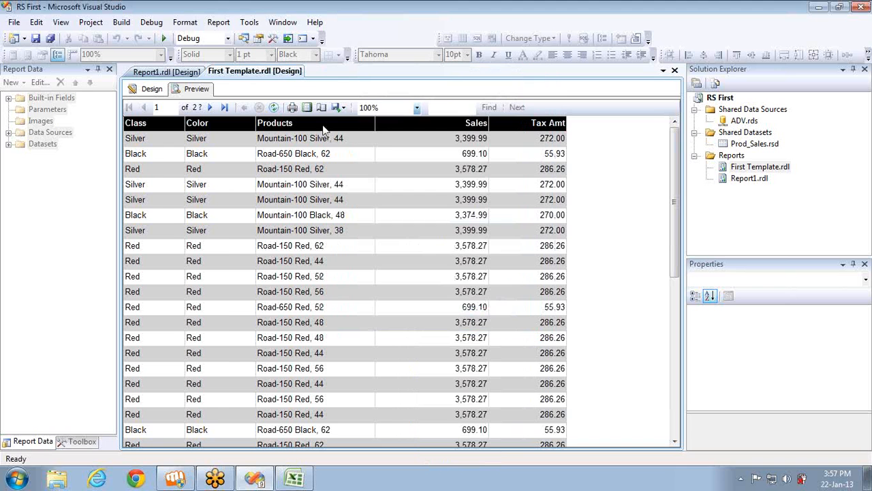
Check Print Layout and page through the report to confirm all five columns fit
left_click(307, 107)
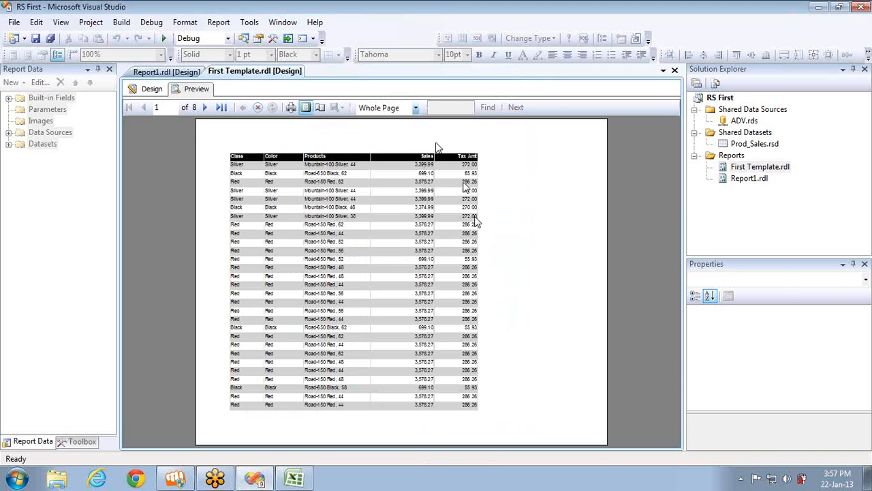
left_click(204, 107)
left_click(204, 107)
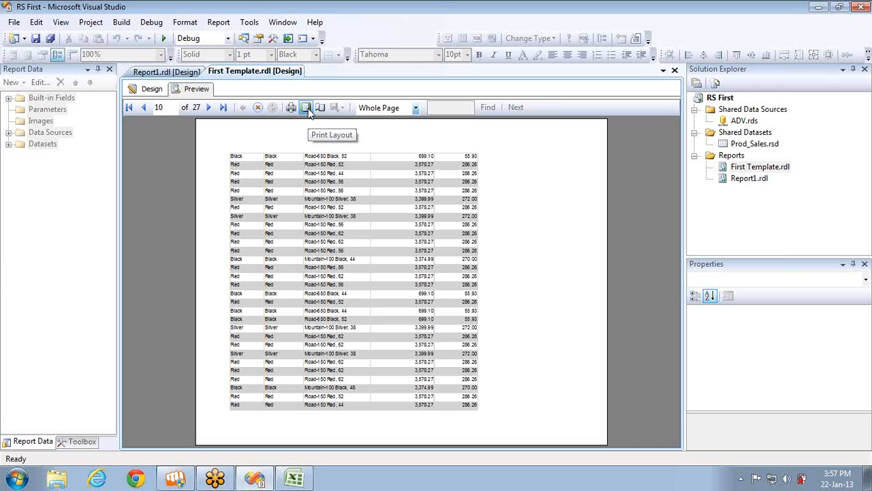
left_click(307, 106)
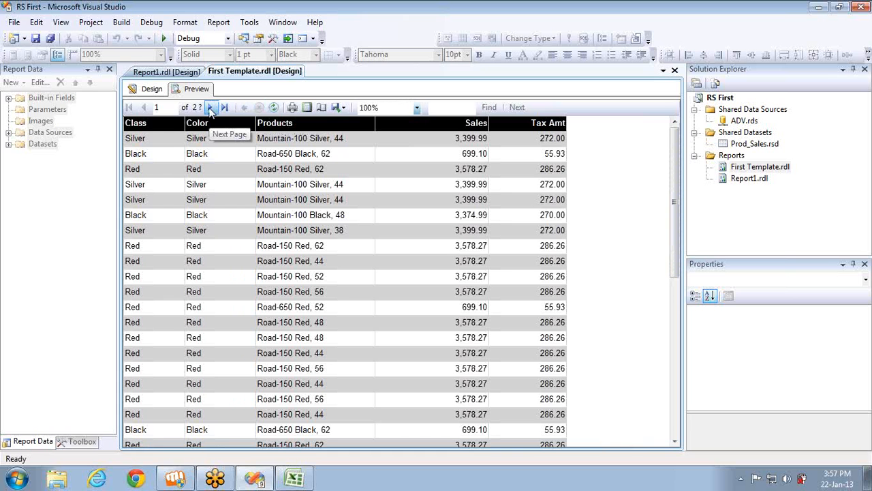
left_click(211, 108)
left_click(210, 107)
left_click(211, 108)
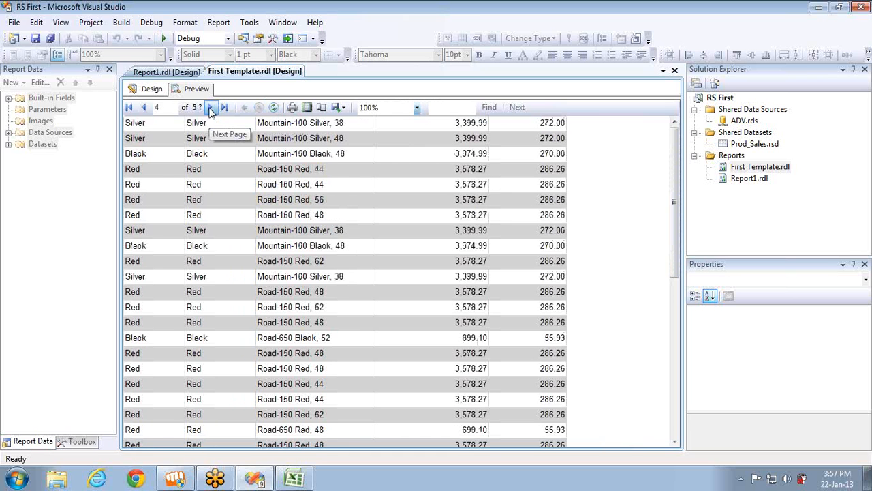
left_click(211, 108)
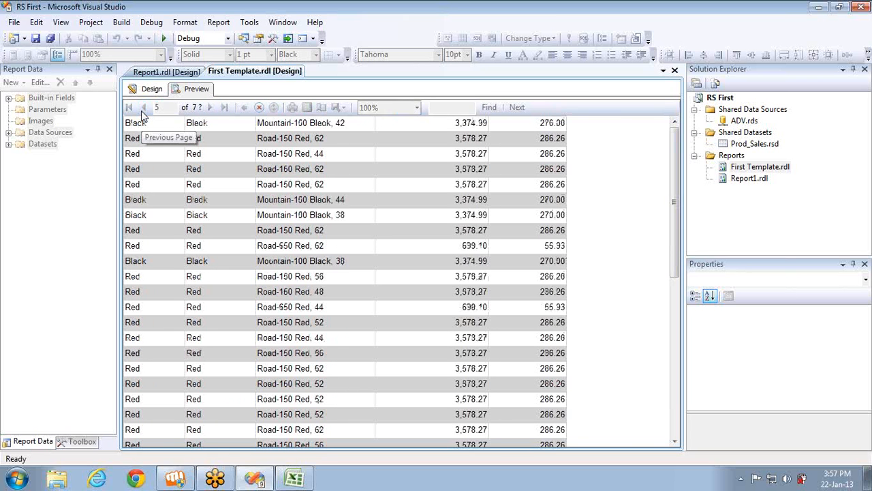
left_click(143, 110)
left_click(143, 109)
left_click(143, 109)
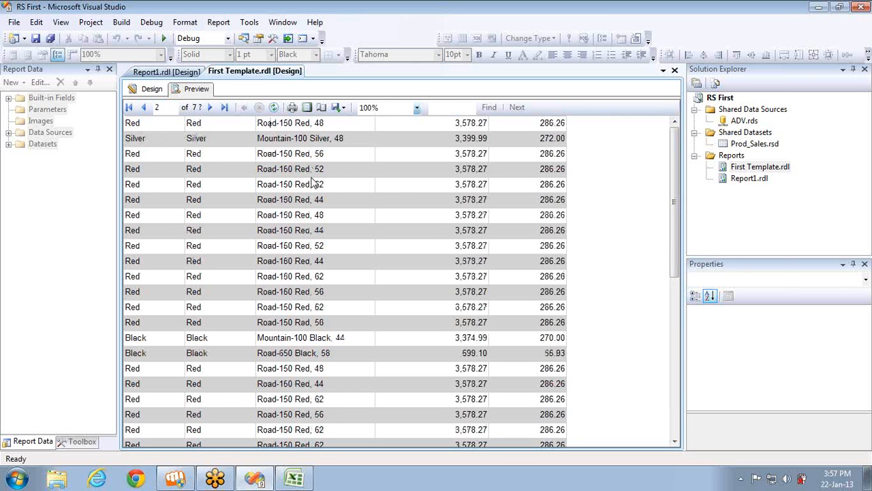
Try the preview at 500% zoom, Whole Page, and finally 75%
left_click(416, 108)
left_click(382, 139)
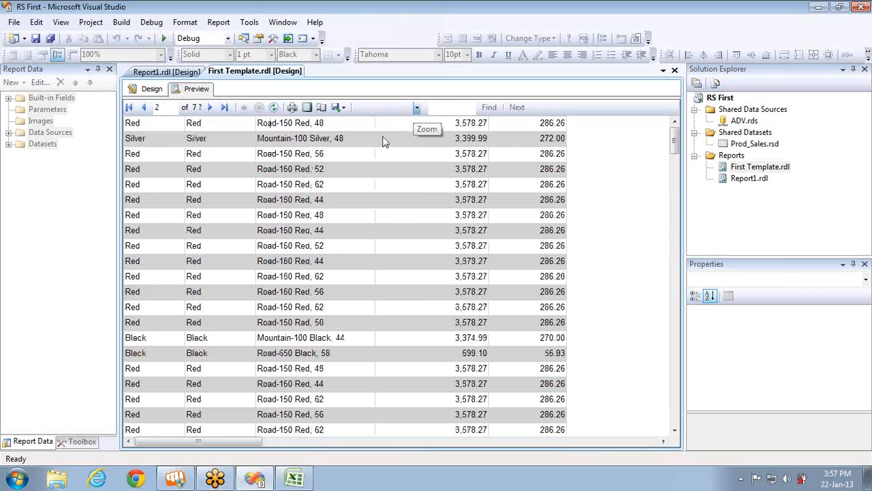
left_click(416, 108)
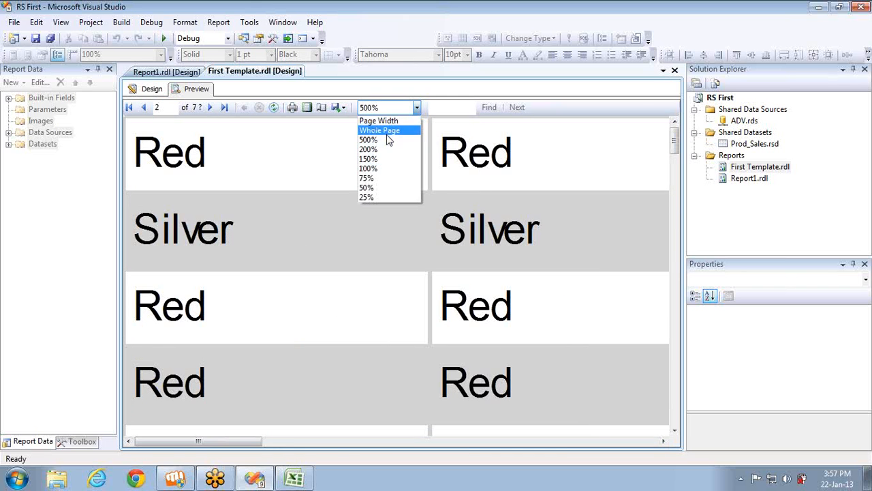
left_click(379, 130)
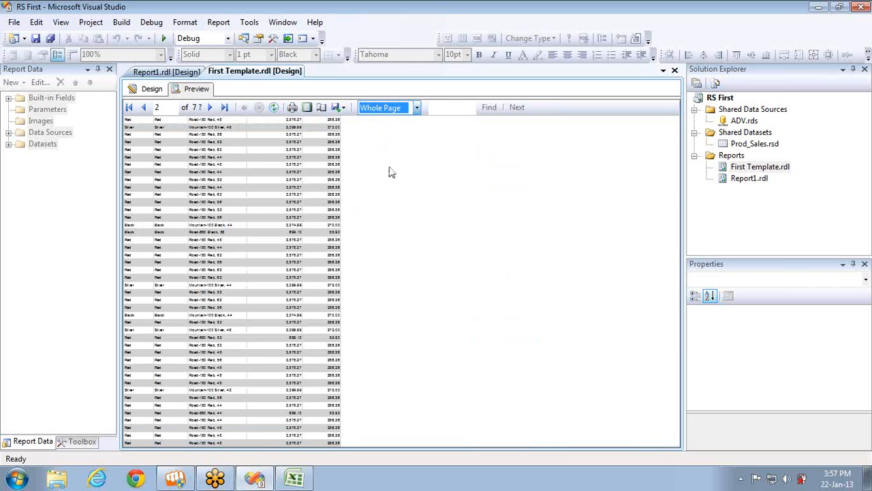
left_click(440, 238)
scroll(440, 243, "down", 7)
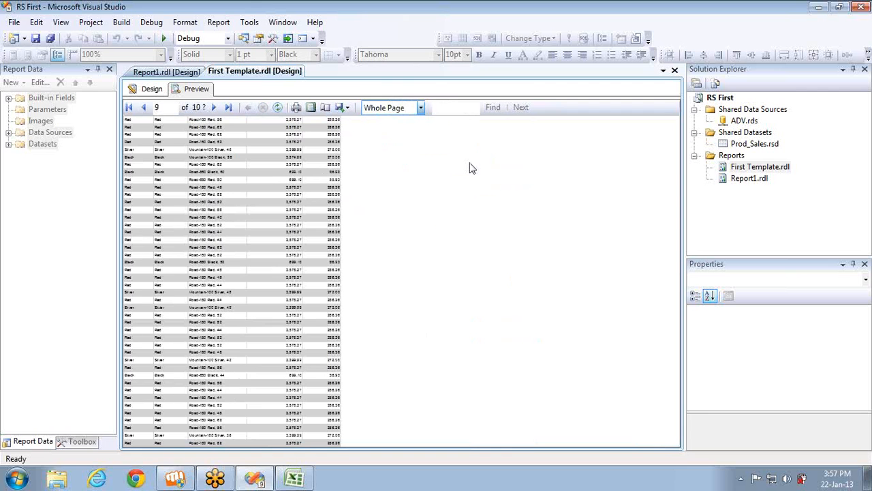
left_click(421, 109)
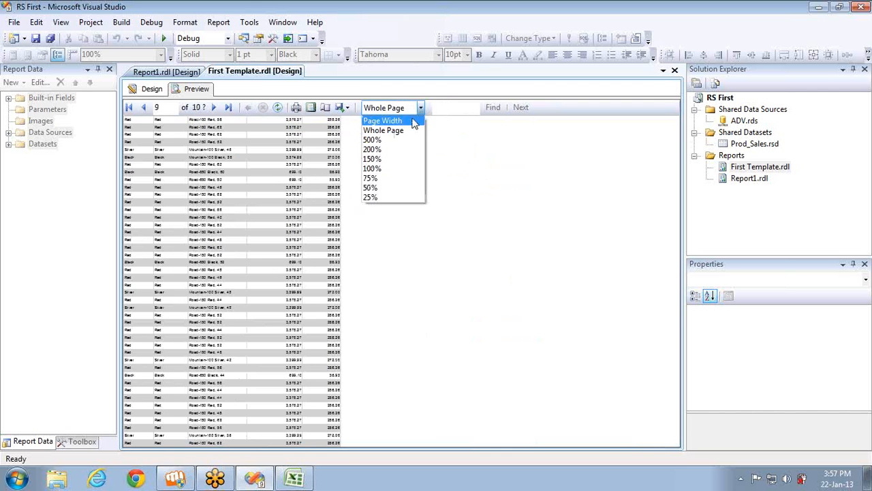
left_click(382, 178)
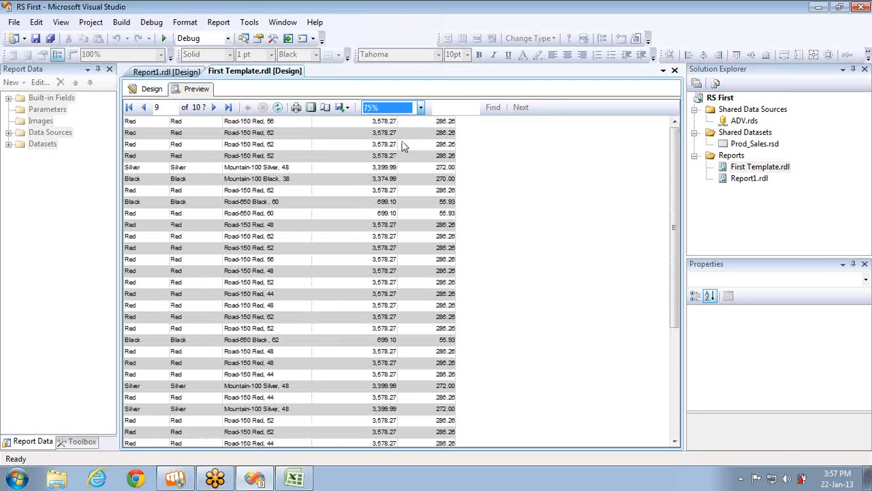
left_click(421, 108)
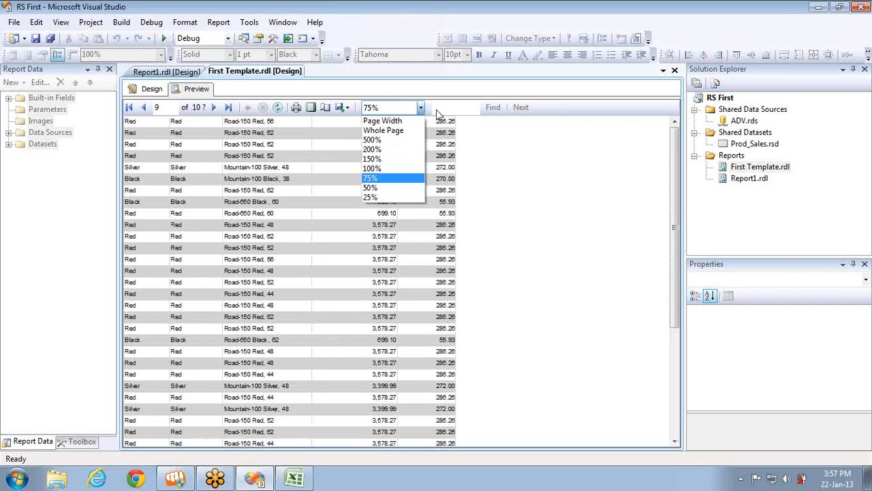
left_click(440, 110)
Type a test term into the report search box, then return to the design layout
left_click(452, 107)
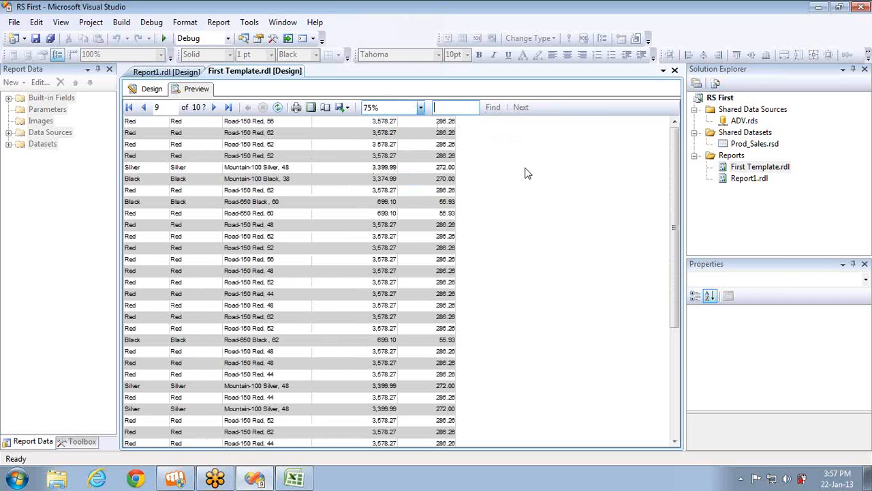
type("wdsd")
key("BackSpace")
left_click(151, 89)
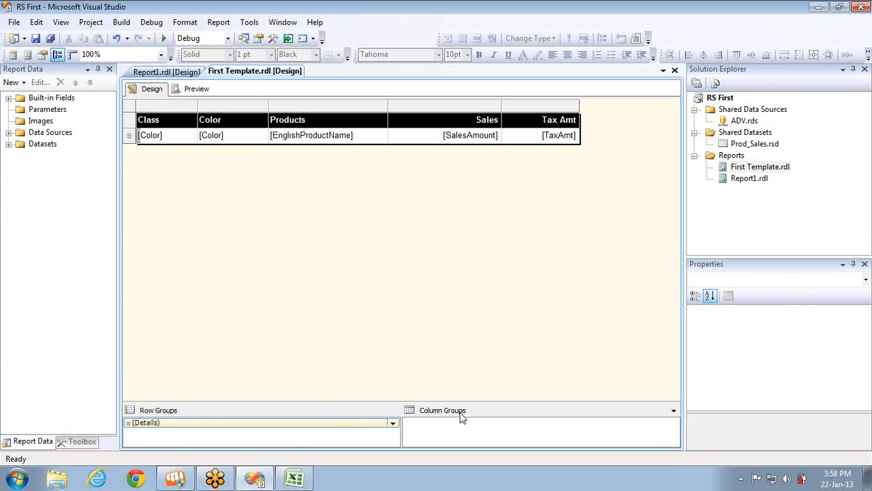
Open and cancel the Details group properties, then show the Toolbox report items
double_click(285, 428)
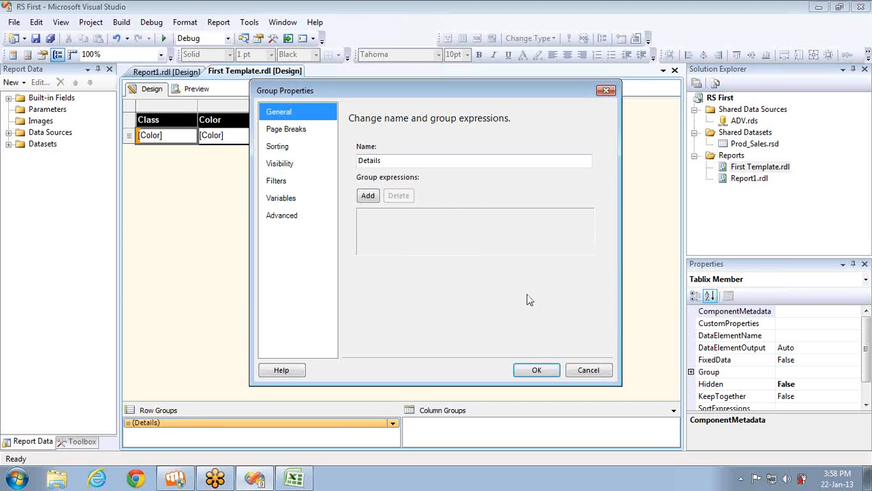
left_click(587, 372)
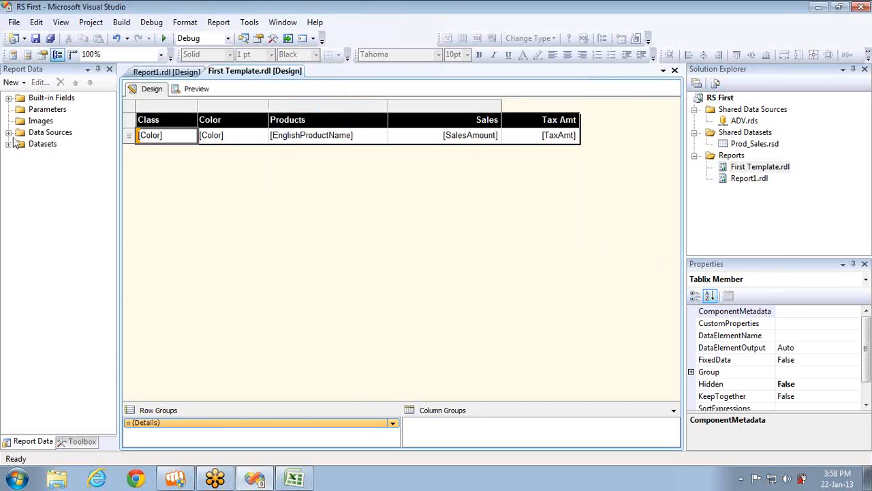
left_click(71, 441)
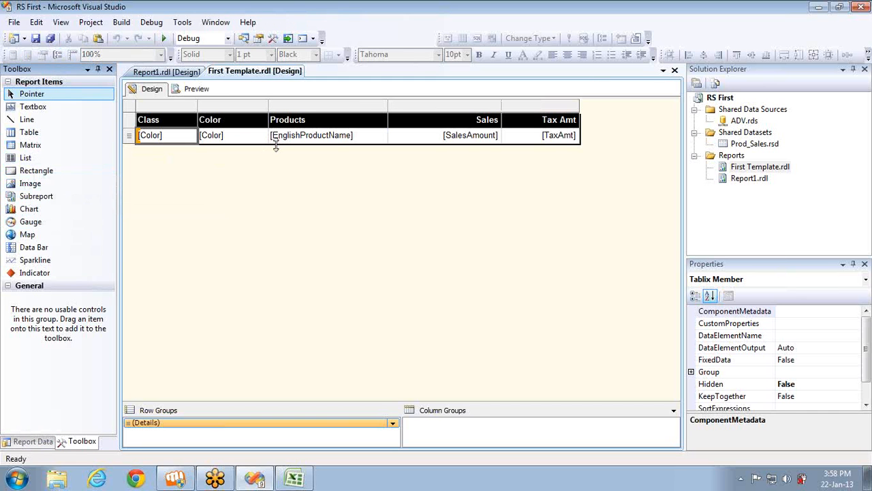
Enlarge the report body, drop a Matrix below the table, and group its rows by Class
left_click_drag(276, 146, 284, 233)
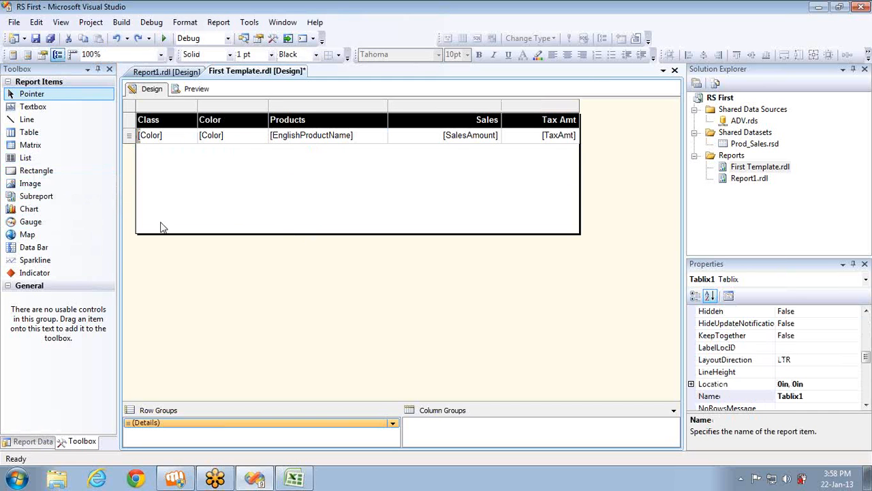
left_click_drag(35, 148, 140, 188)
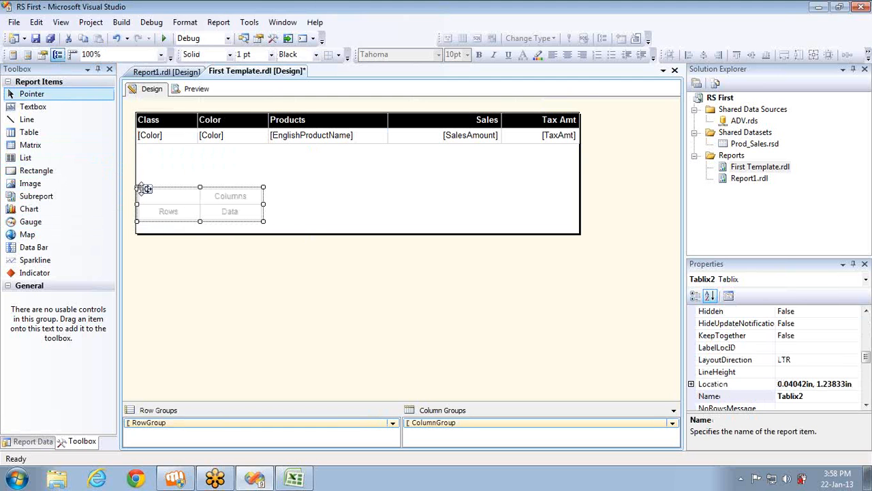
left_click(195, 211)
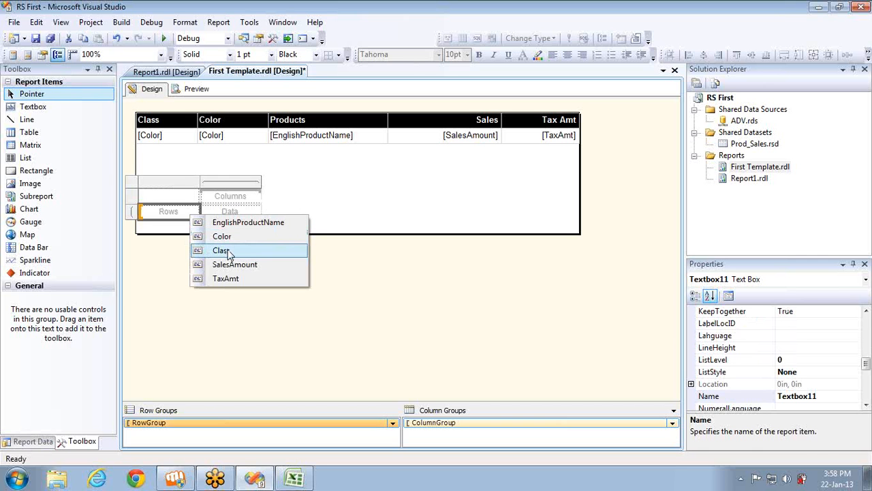
left_click(229, 250)
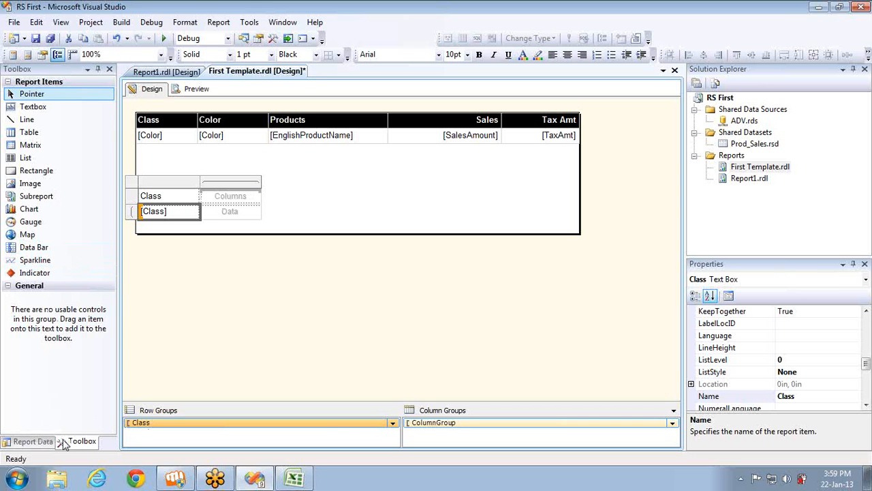
left_click(32, 441)
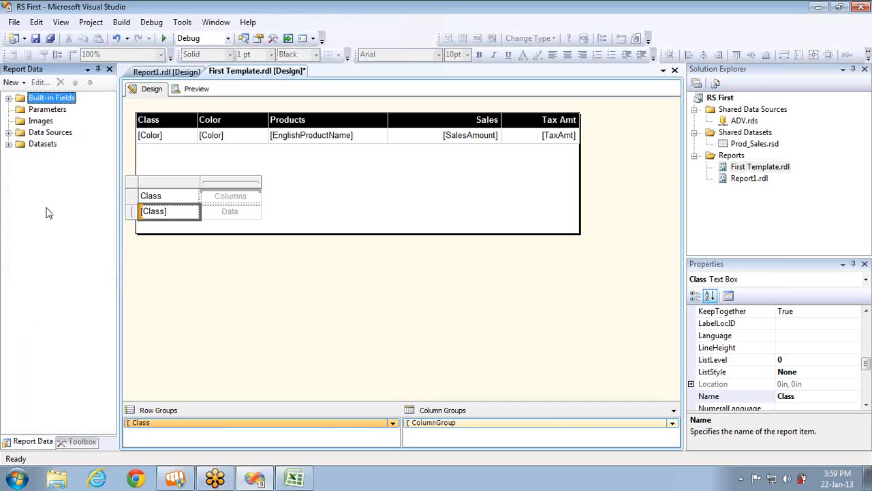
Put Color in the matrix columns and EnglishProductName as a widened row group beside Class
left_click(8, 144)
left_click_drag(62, 178, 225, 198)
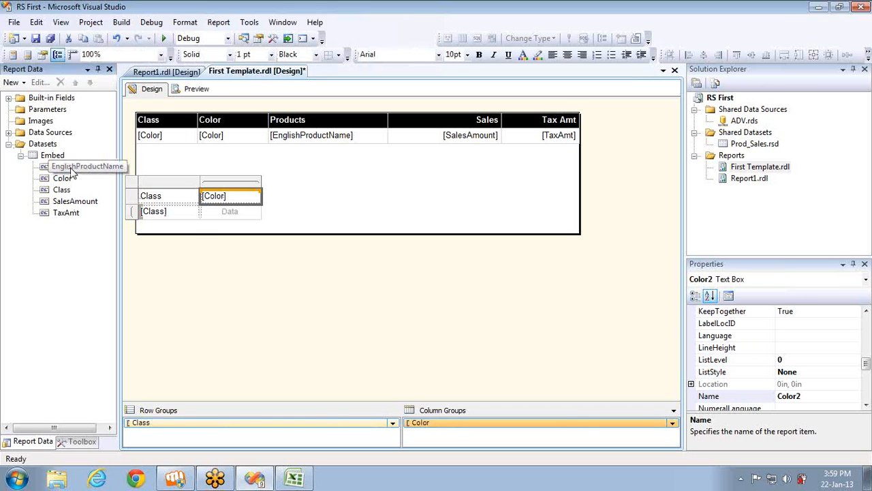
left_click_drag(71, 170, 182, 216)
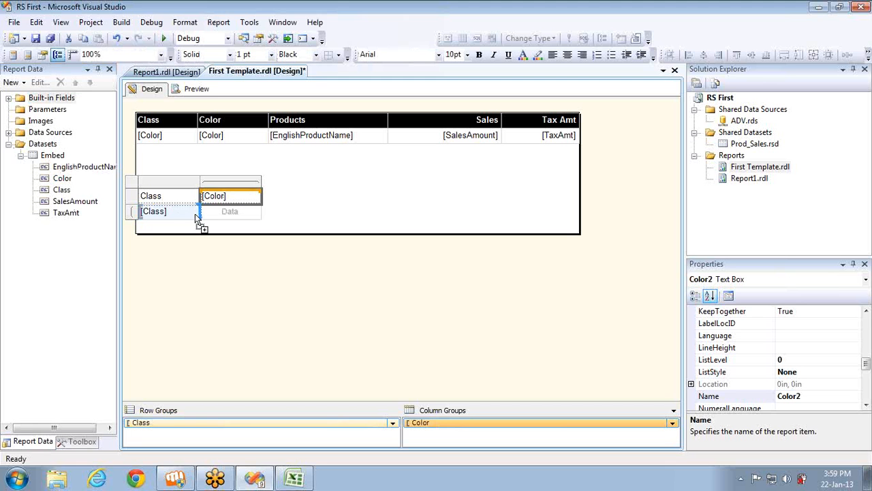
left_click_drag(195, 214, 196, 213)
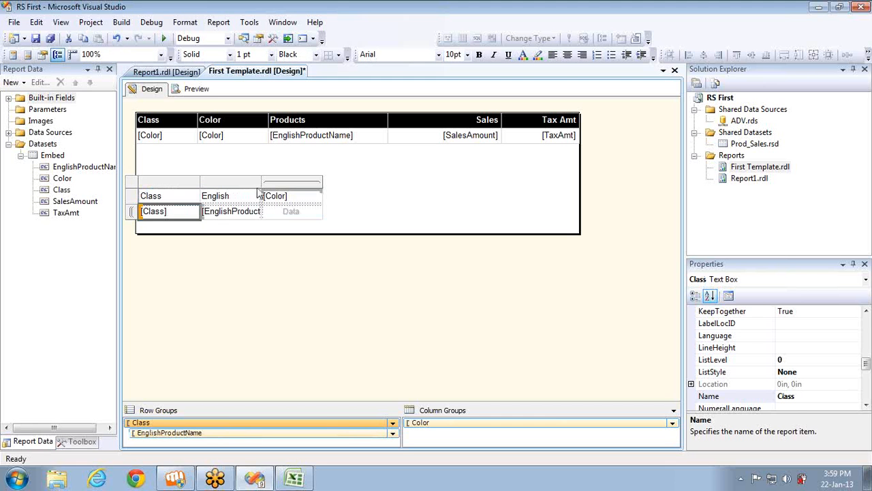
left_click_drag(263, 181, 368, 189)
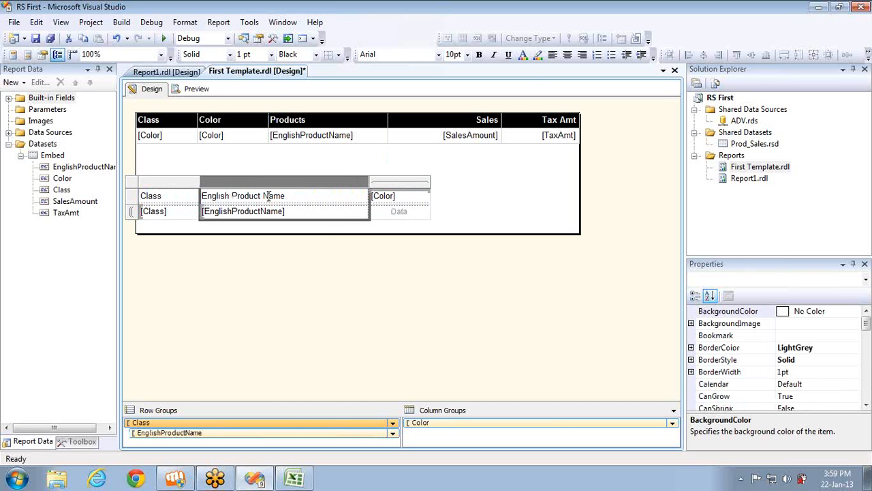
Center the [Color] header and fill the Data cell with summed SalesAmount
left_click(414, 186)
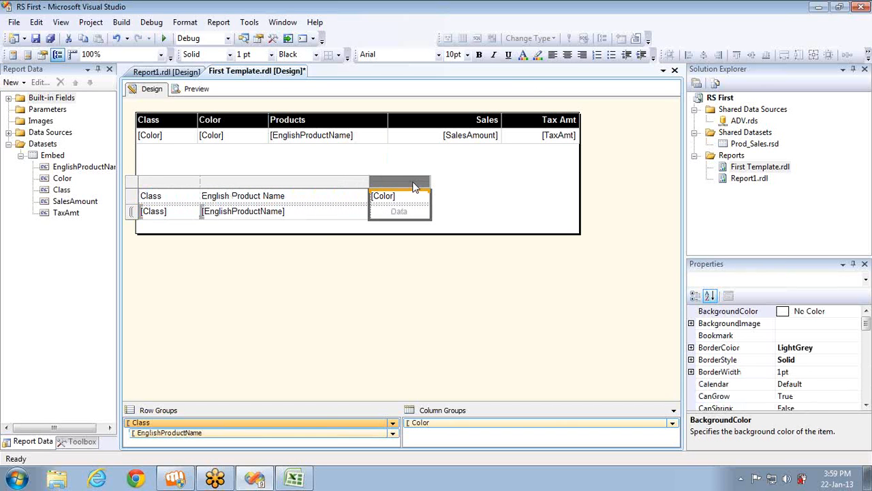
left_click(567, 54)
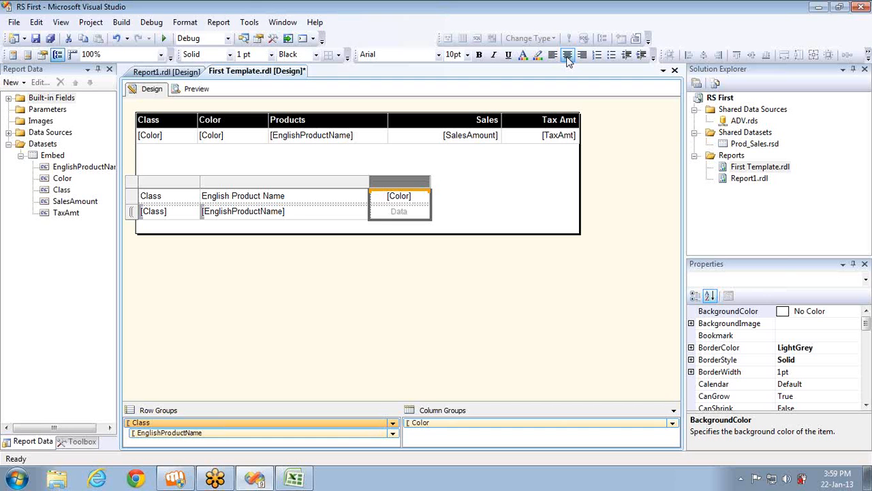
left_click(425, 210)
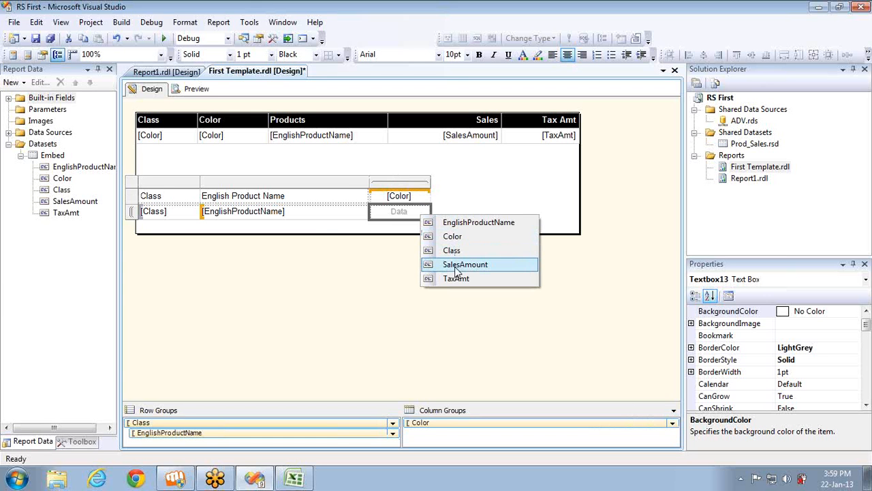
left_click(457, 265)
Add a column inside the Color group showing summed TaxAmt
right_click(417, 182)
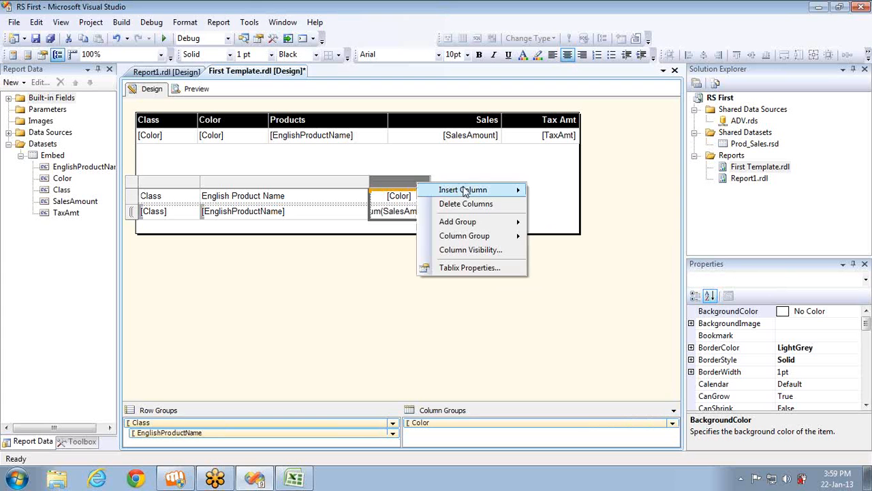
mouse_move(465, 193)
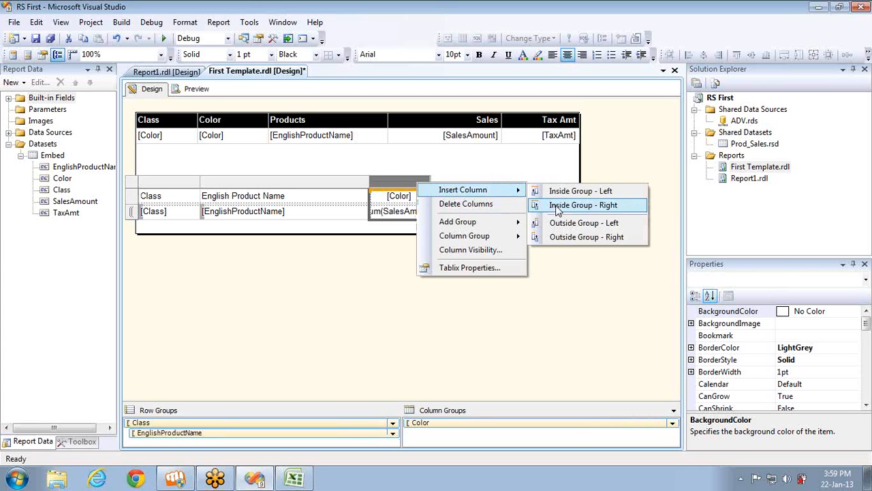
left_click(556, 205)
left_click(486, 211)
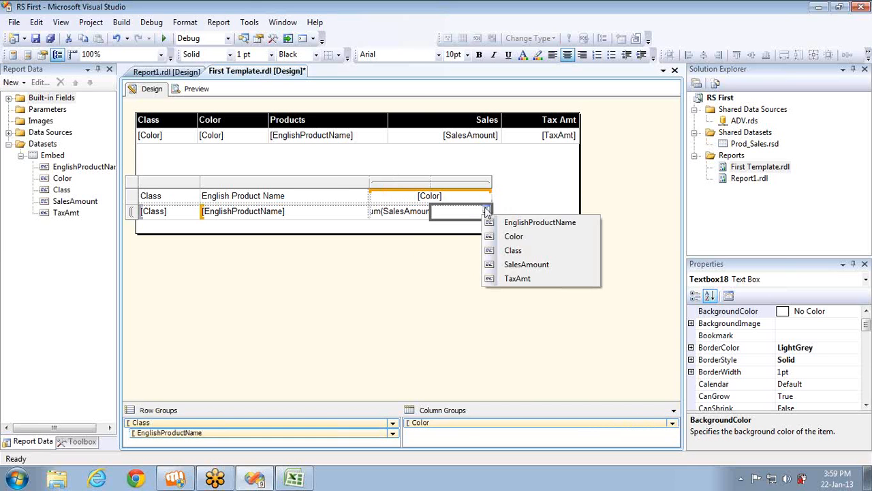
left_click(516, 278)
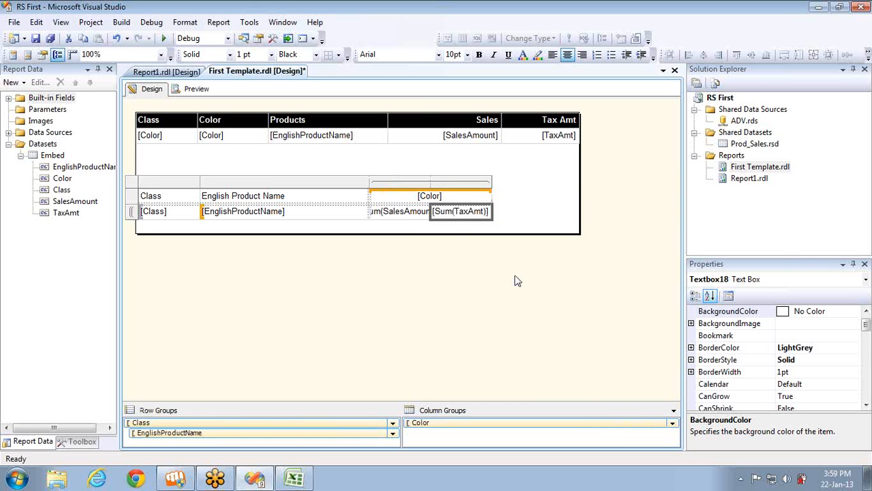
Clear the Class and English Product Name row header labels
left_click(265, 195)
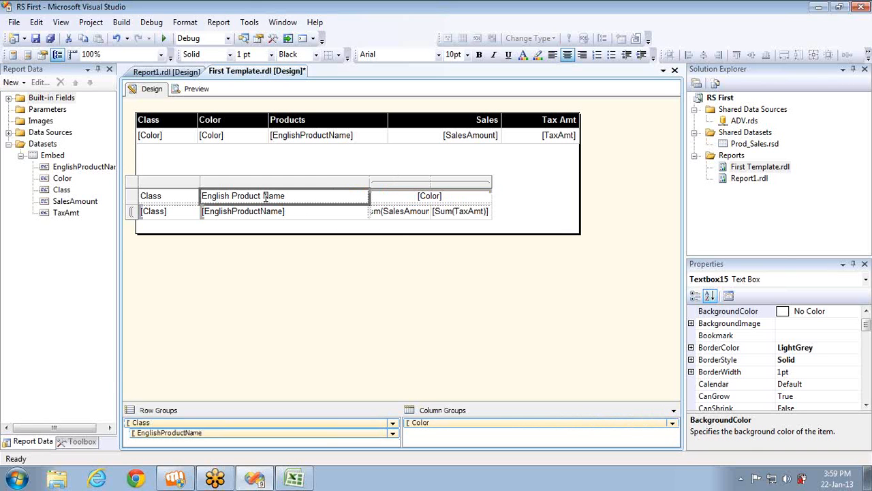
left_click(176, 200, "ctrl")
key("Delete")
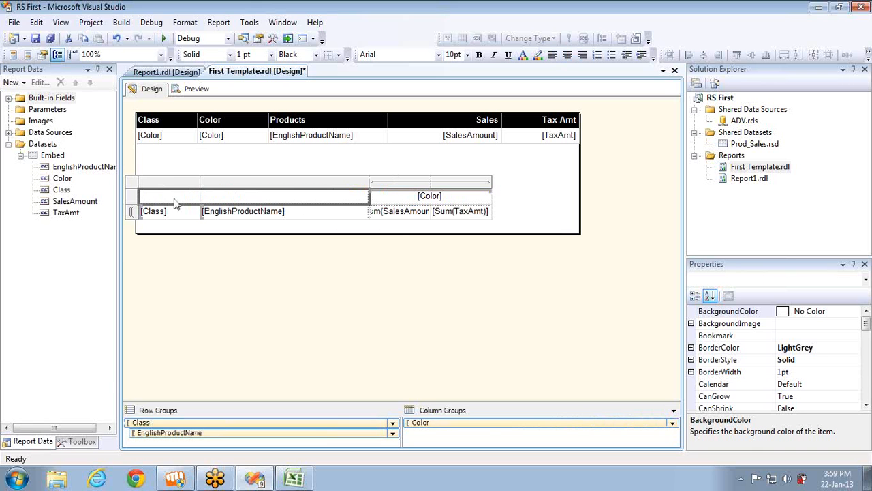
left_click(154, 131)
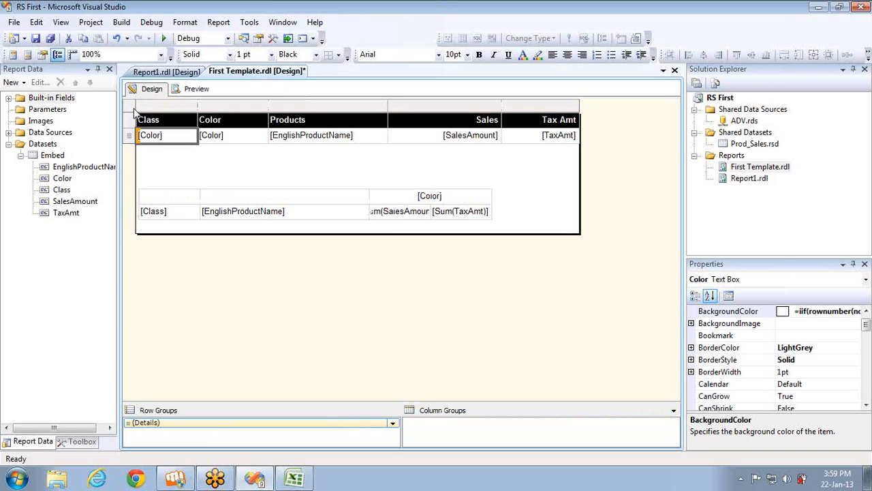
Set the detail tablix visibility to Hide and preview the products-by-color matrix
left_click(135, 112)
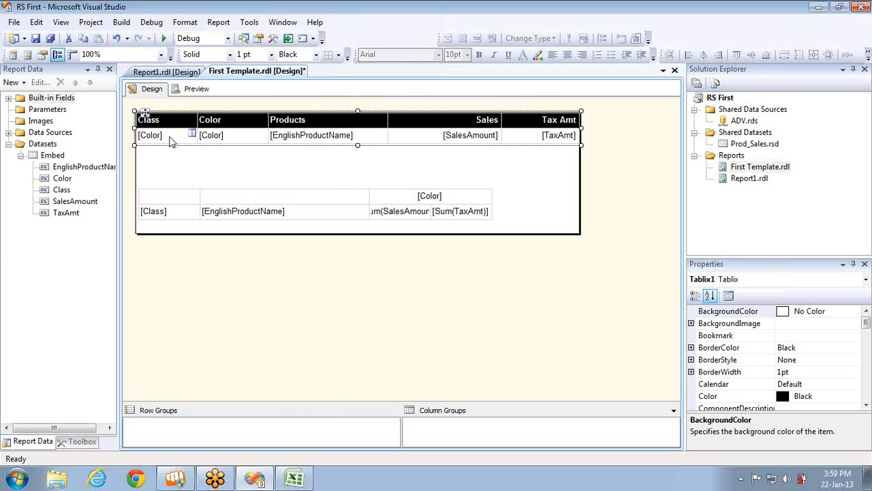
left_click(170, 136)
right_click(132, 107)
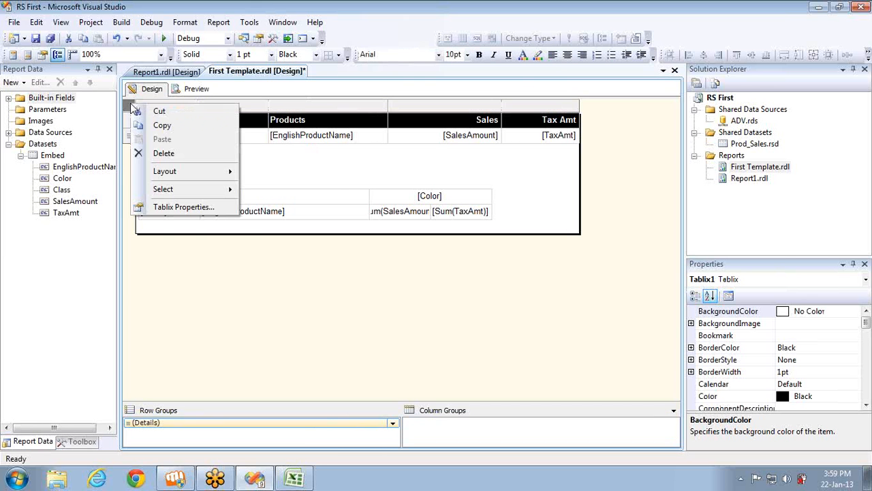
left_click(182, 207)
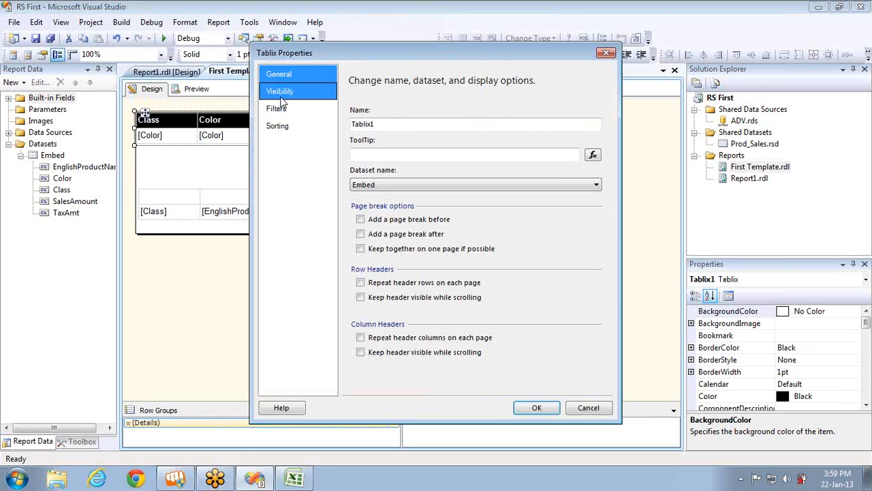
left_click(281, 94)
left_click(362, 138)
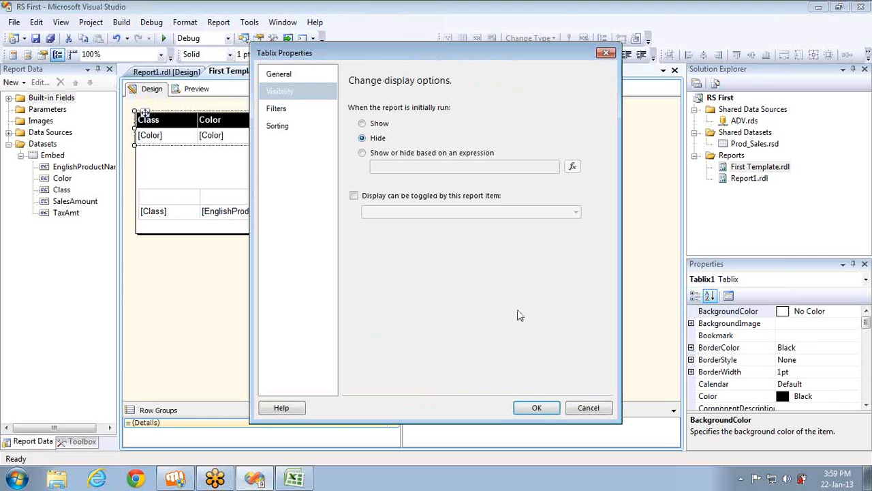
left_click(540, 406)
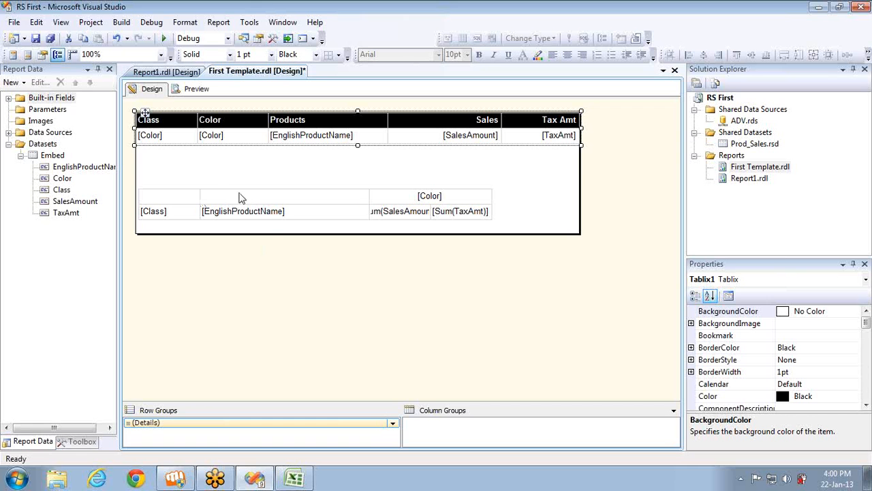
left_click(196, 89)
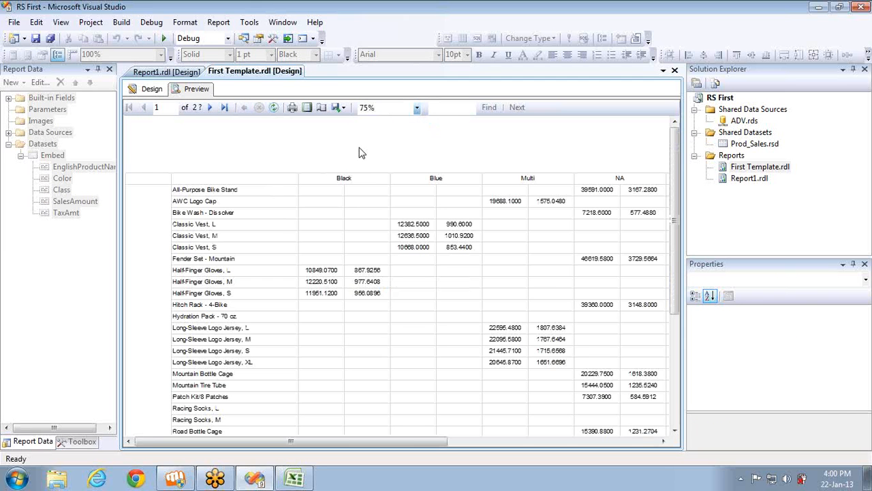
Review preview pages 1–4 at 100% zoom, then return to design and select the [Color] header
left_click(415, 109)
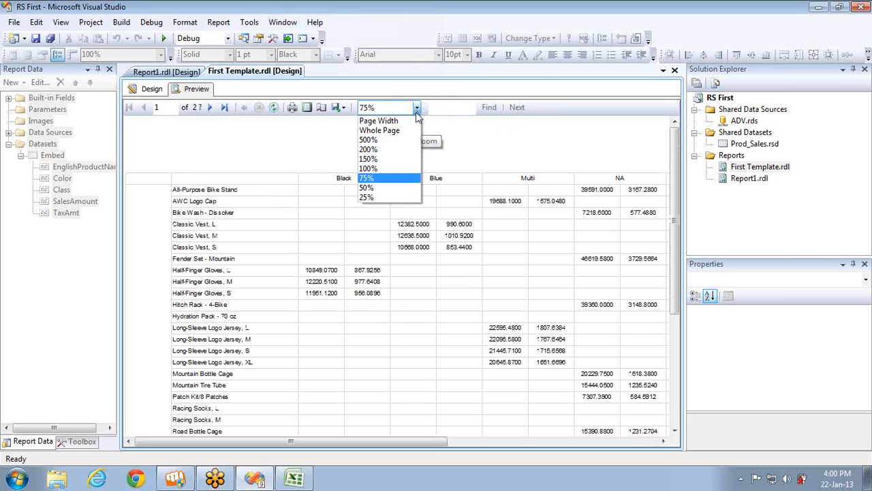
left_click(381, 168)
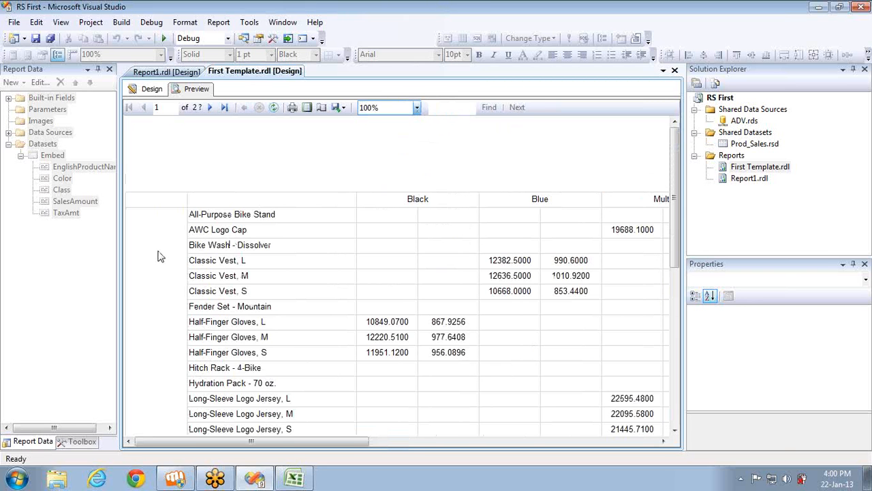
scroll(157, 256, "down", 3)
scroll(158, 256, "down", 3)
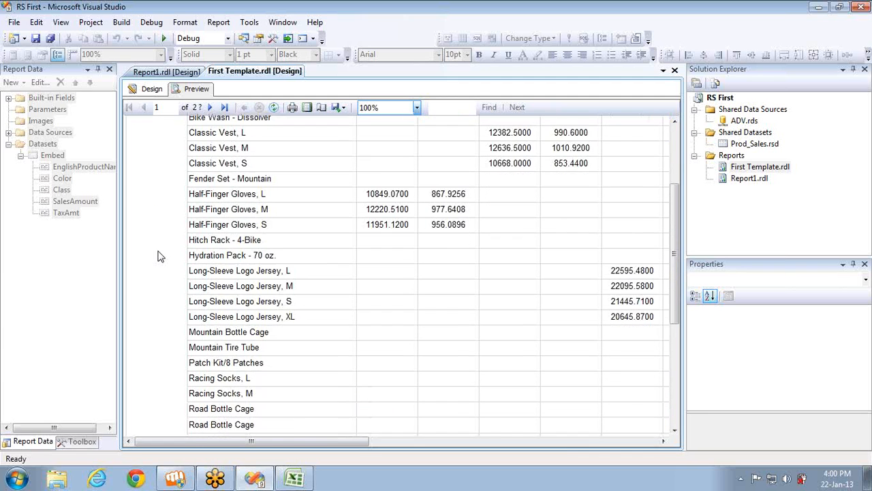
scroll(157, 257, "down", 10)
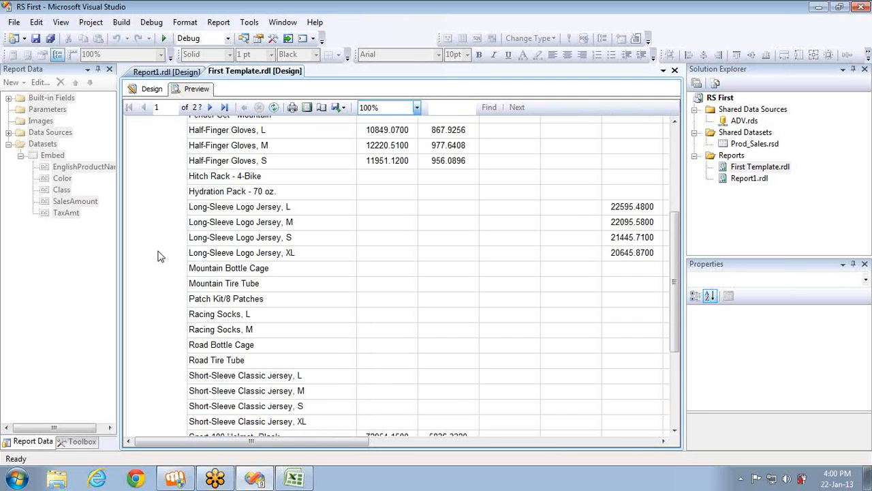
left_click(211, 109)
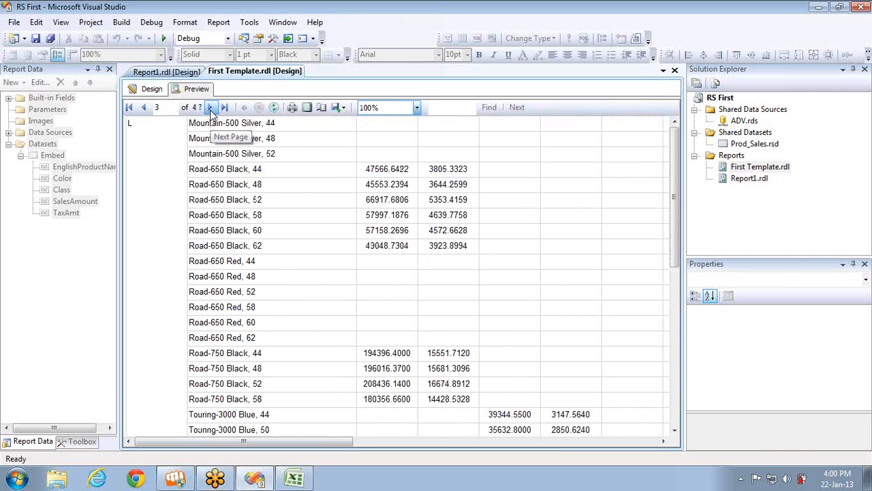
left_click(211, 109)
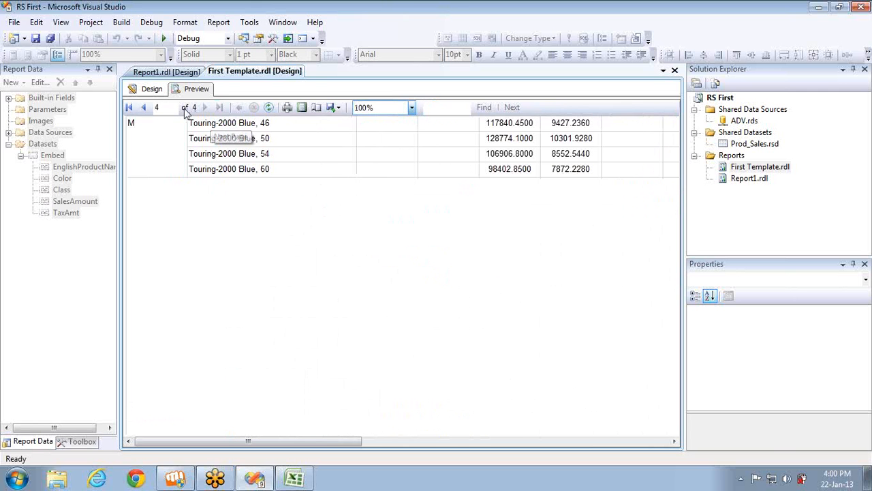
left_click(144, 108)
left_click(144, 107)
left_click(144, 109)
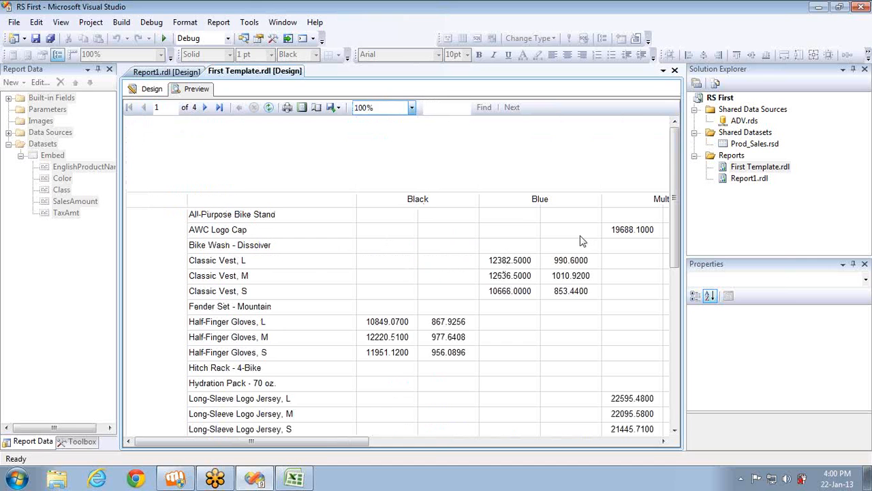
left_click(149, 89)
left_click(447, 199)
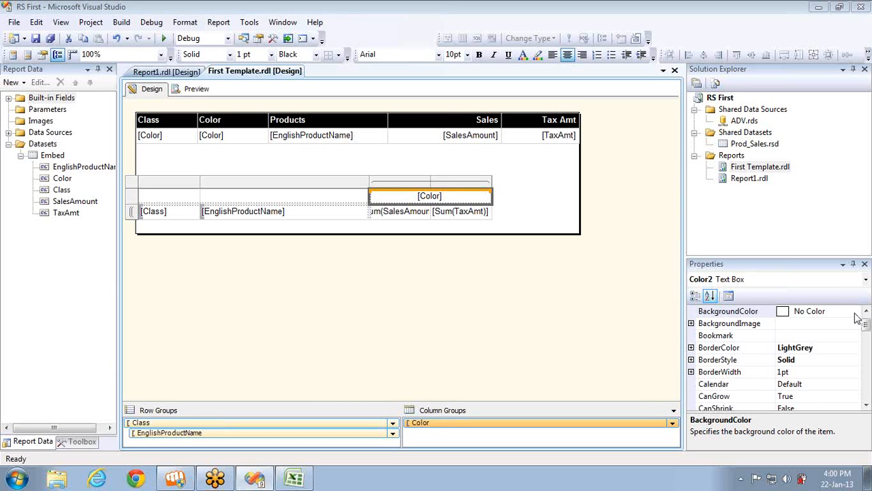
Give the matrix's Class, product name and Color header cells a black background with white text
left_click(328, 215)
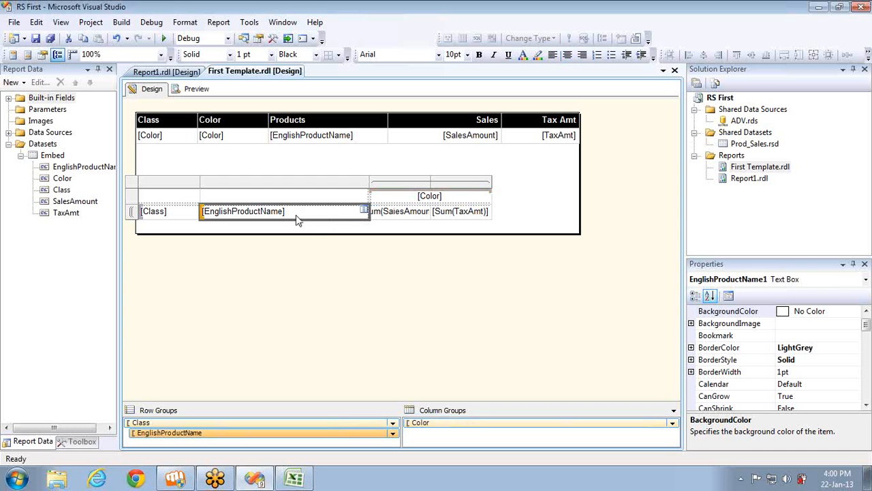
left_click(180, 212, "ctrl")
left_click(401, 197, "ctrl")
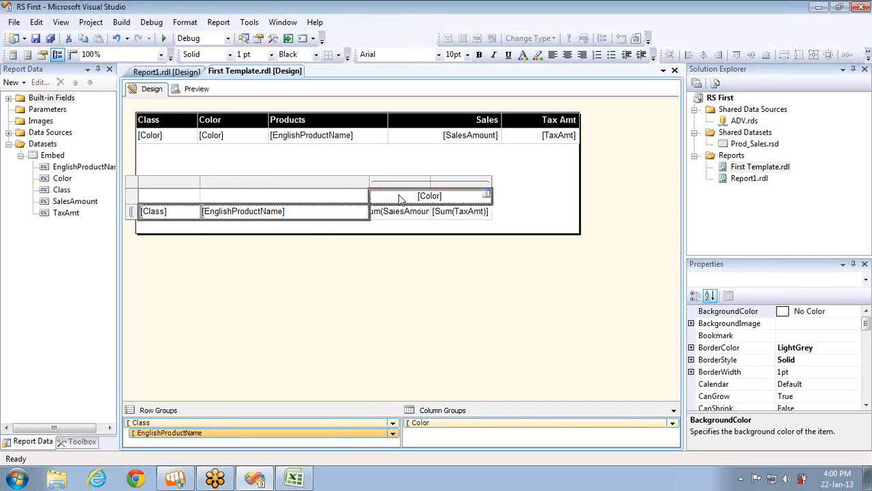
left_click(856, 313)
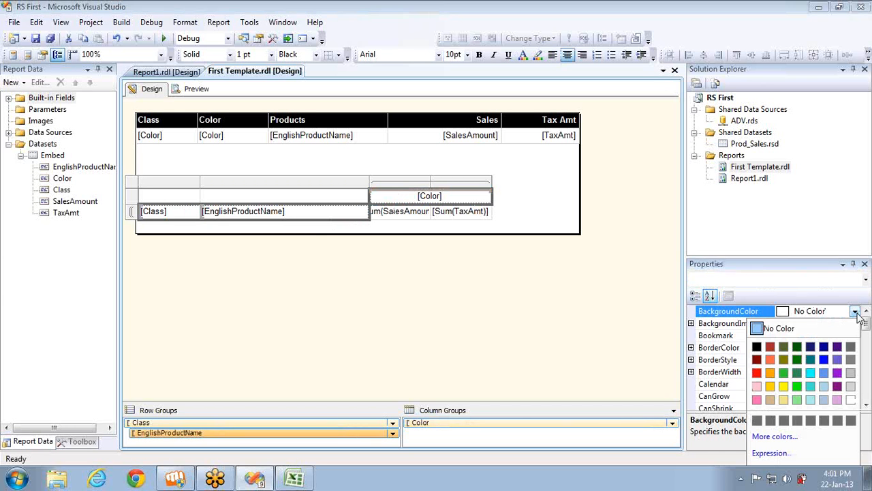
left_click(757, 347)
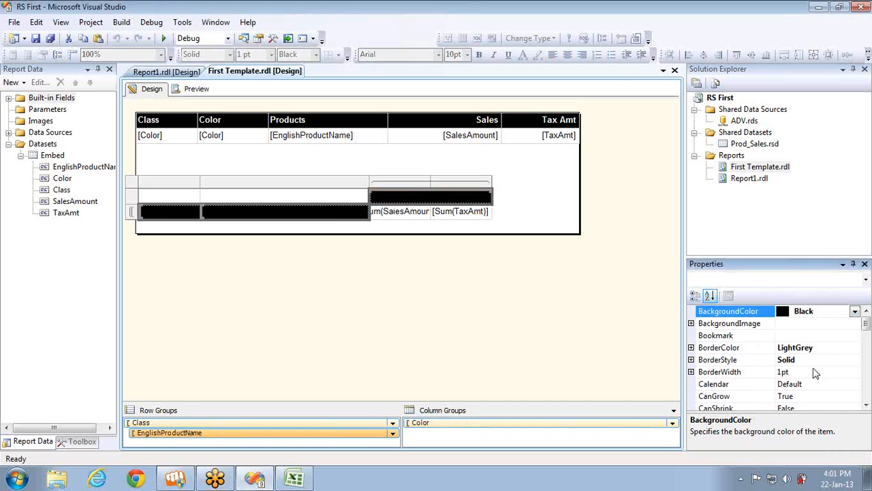
left_click(865, 404)
left_click(866, 405)
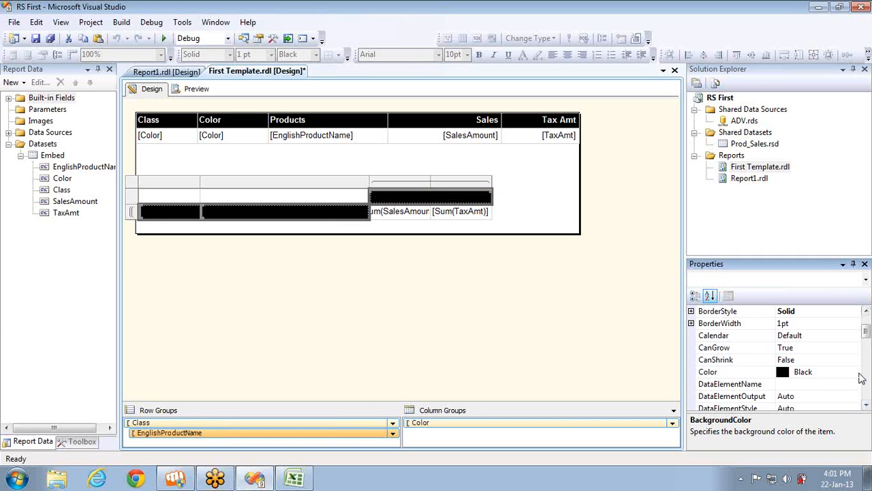
left_click(854, 371)
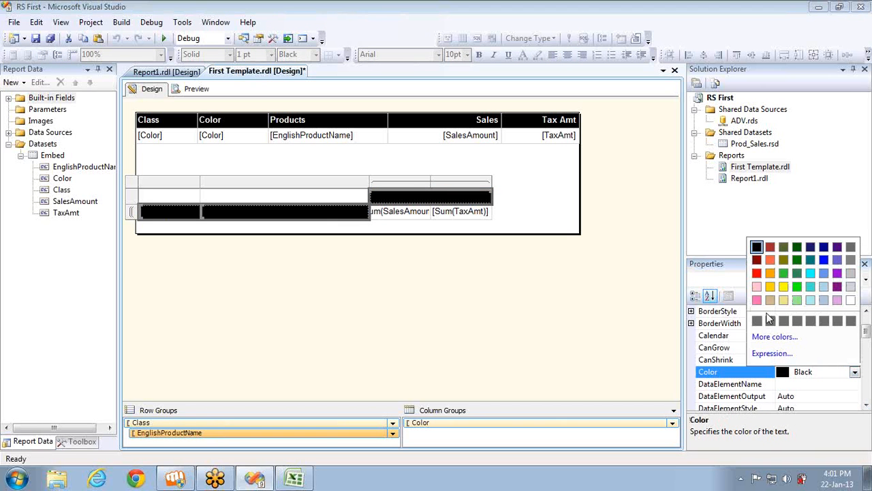
left_click(851, 300)
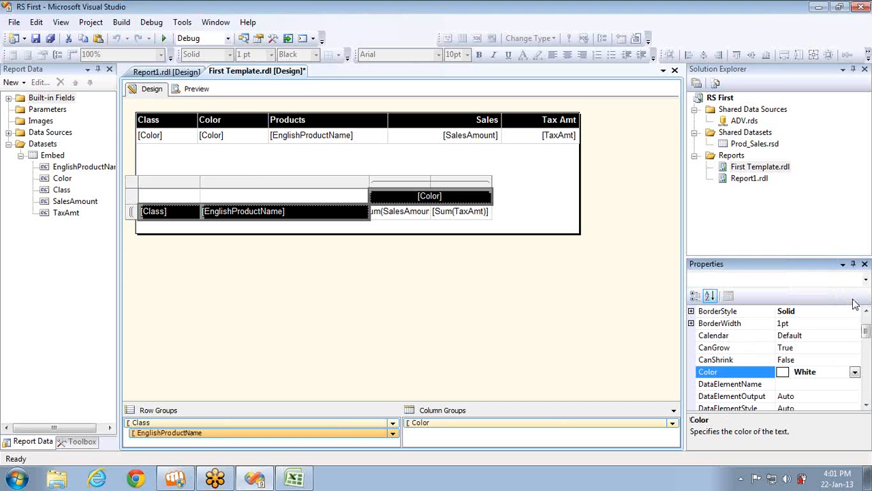
Dismiss the accidental breakpoint dialog, reselect the three header cells and make their text bold
key("ctrl+b")
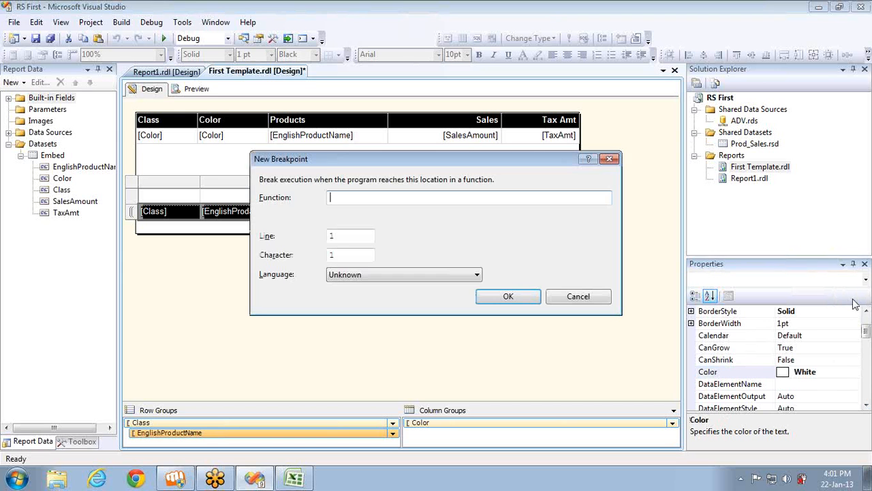
left_click(582, 298)
double_click(463, 212)
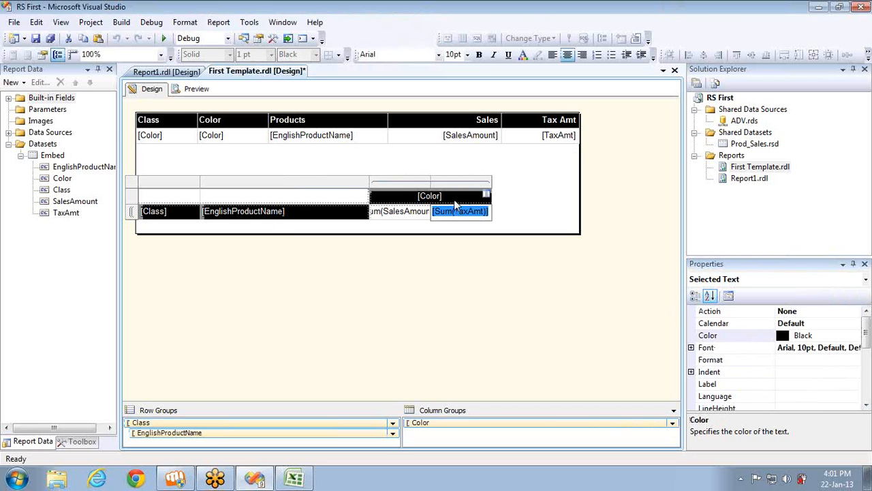
left_click(455, 202)
left_click(346, 214, "ctrl")
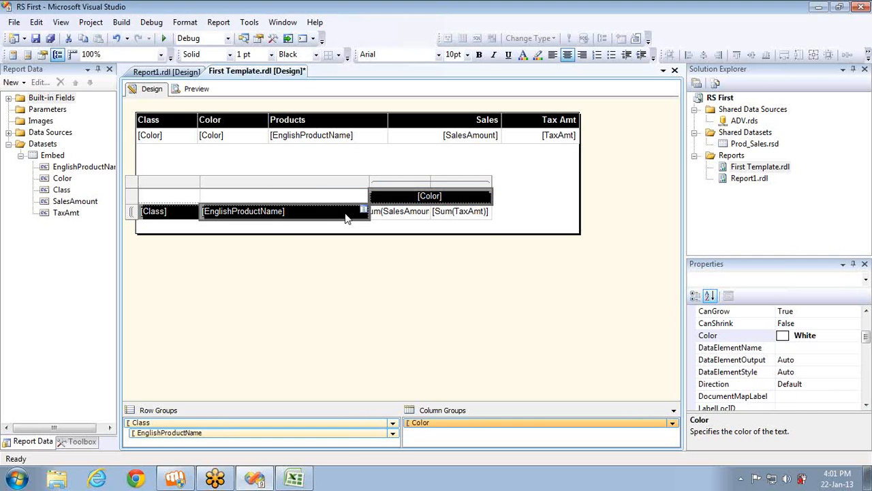
left_click(187, 213, "ctrl")
key("ctrl+b")
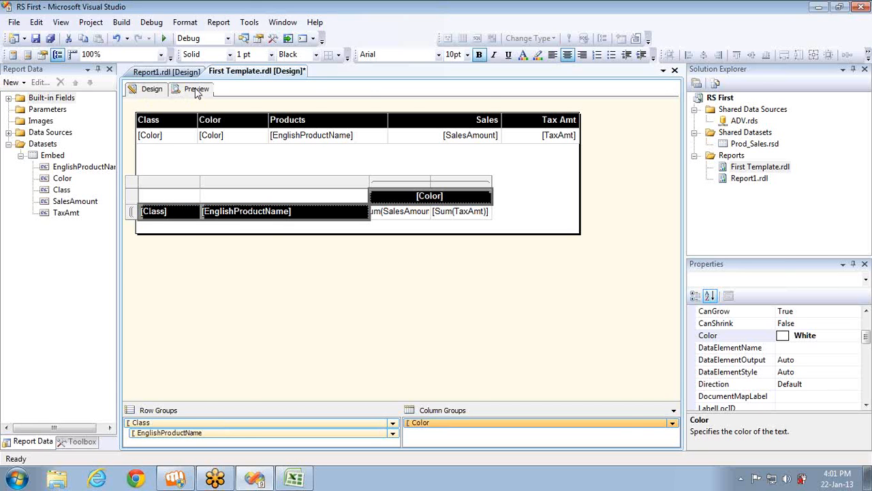
Preview the report to check the bold white-on-black matrix headers, then return to Design
left_click(197, 90)
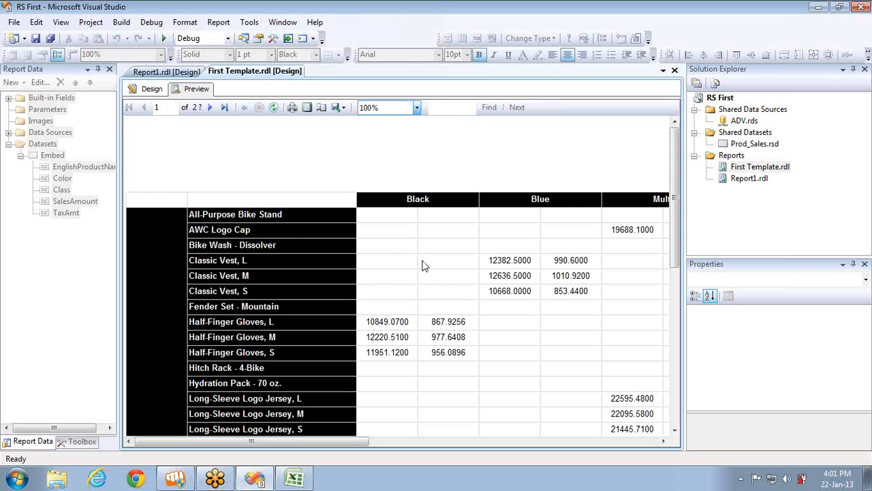
left_click(150, 88)
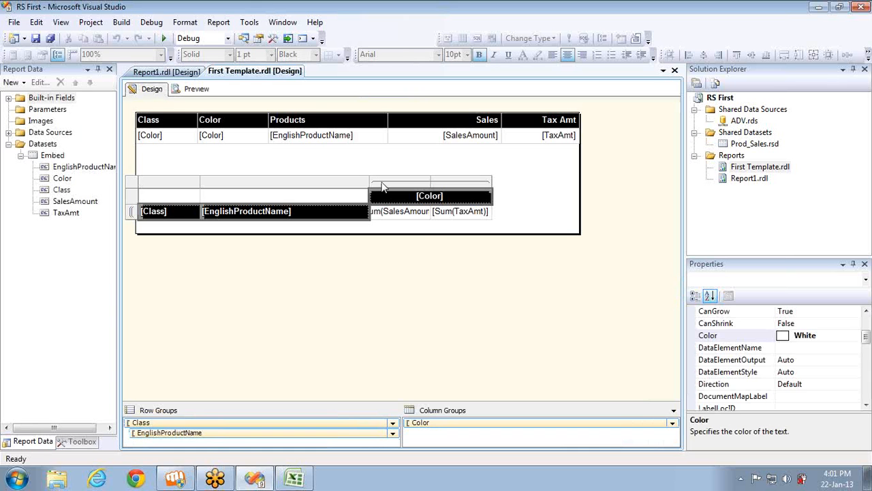
Format the Sum(SalesAmount) and Sum(TaxAmt) cells as #,#00.00 and preview the report
left_click(419, 212)
left_click(466, 215, "ctrl")
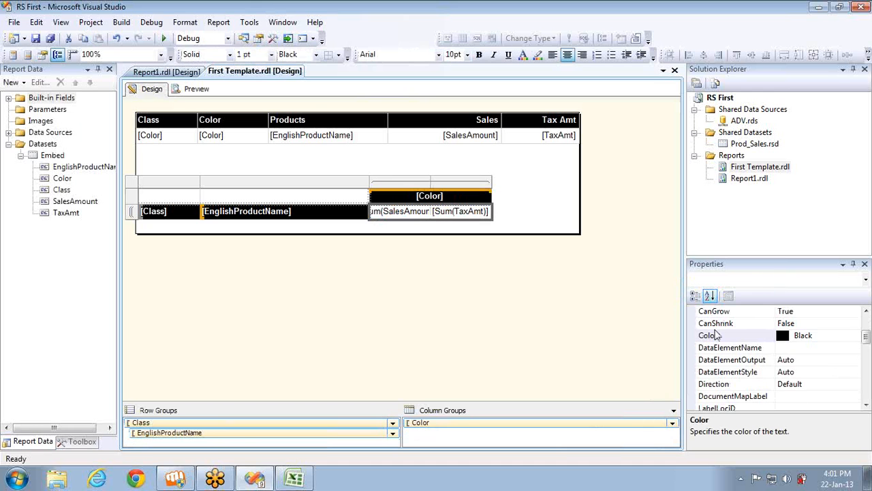
left_click(867, 405)
left_click(866, 405)
left_click(797, 372)
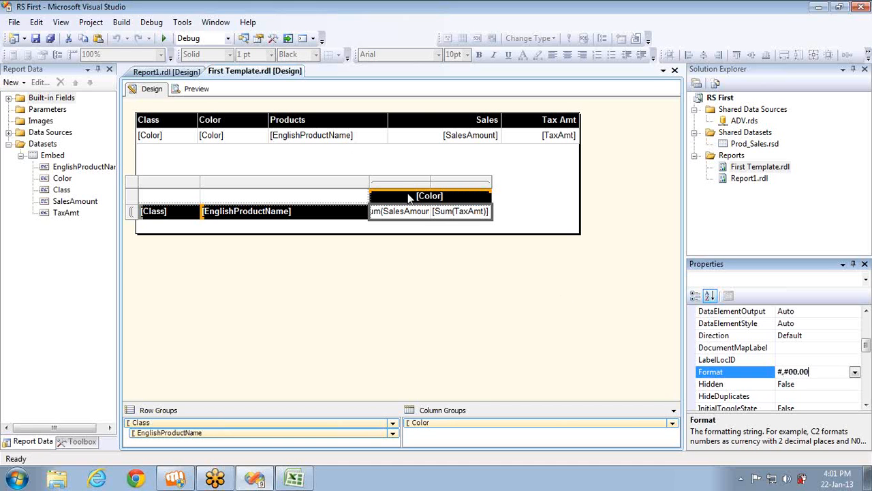
left_click(197, 90)
left_click(196, 94)
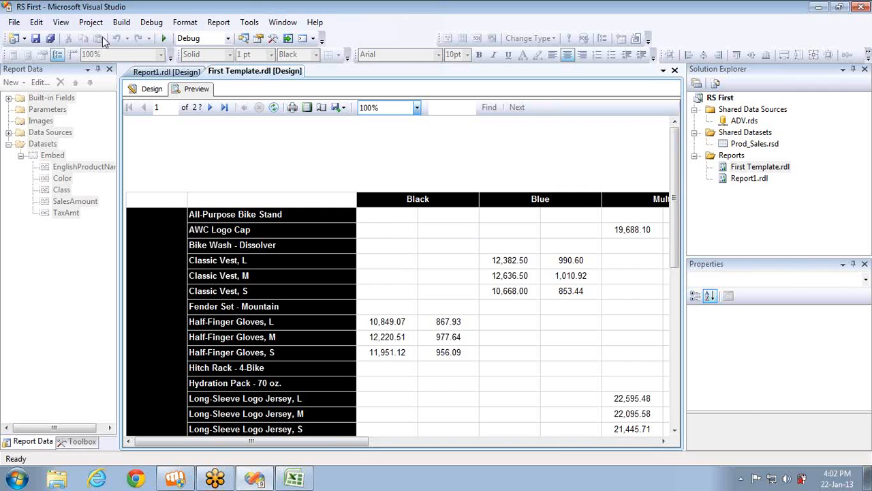
Return to the design layout after checking the formatted sales and tax values
left_click(148, 90)
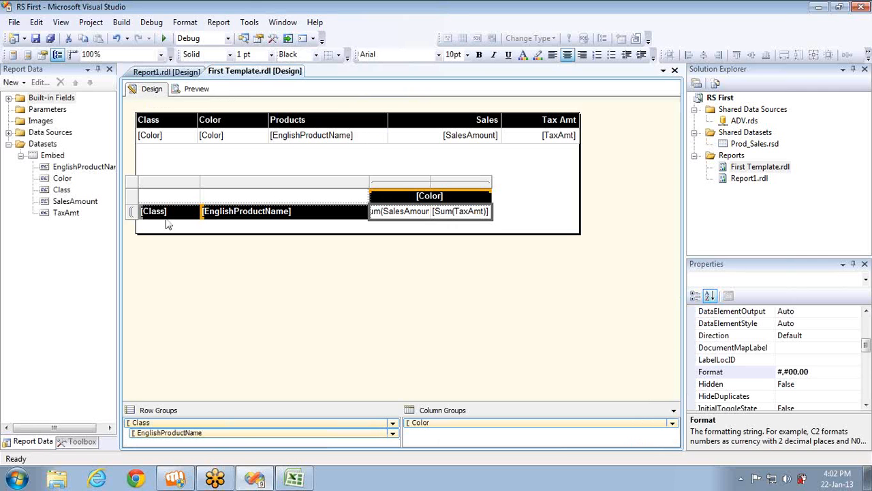
Insert a header row above the matrix data row, outside the Class group, and move [Color] into it
right_click(135, 213)
mouse_move(177, 222)
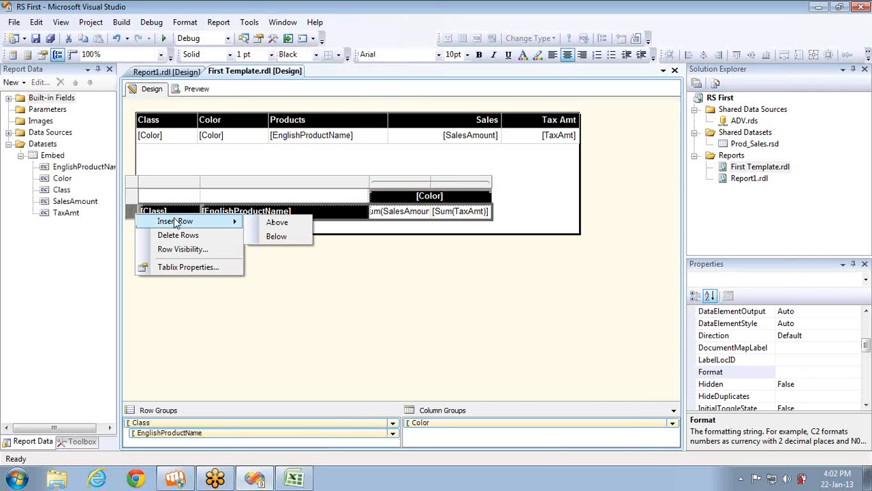
left_click(276, 223)
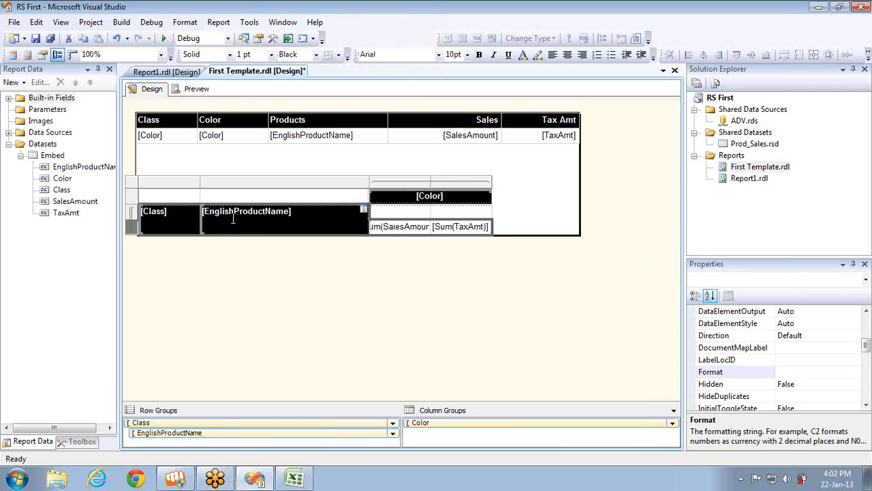
key("ctrl+z")
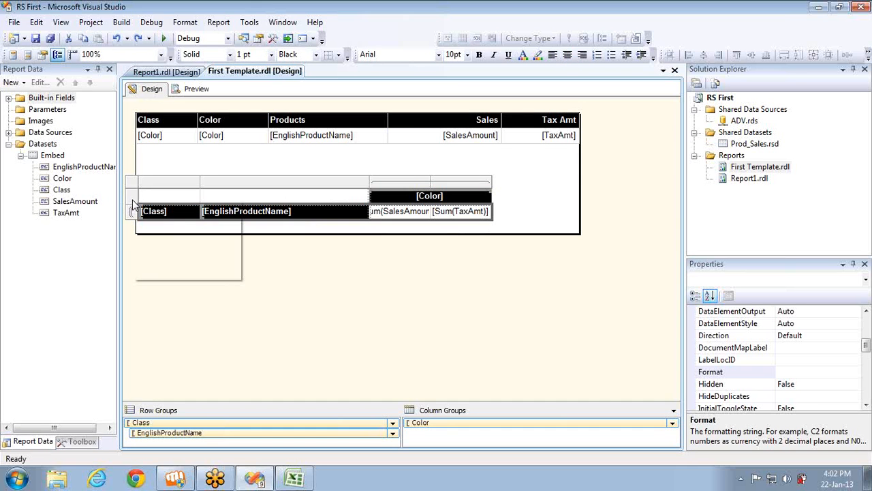
right_click(135, 204)
mouse_move(240, 213)
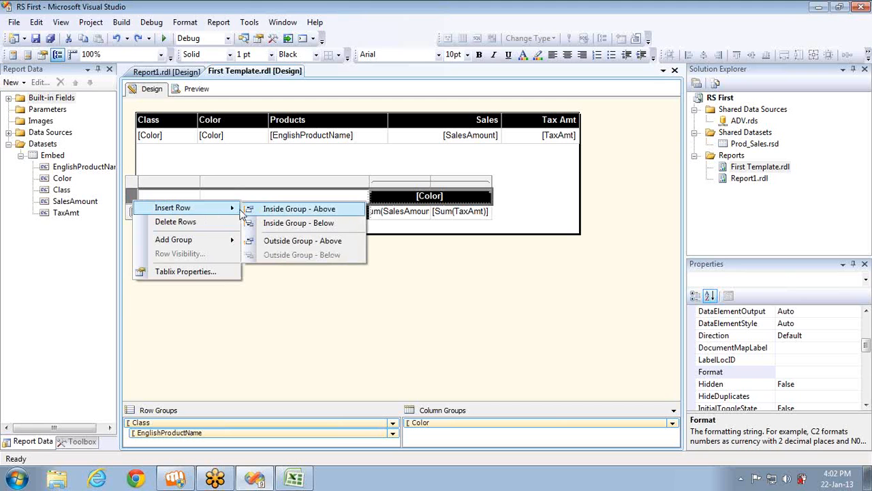
left_click(282, 242)
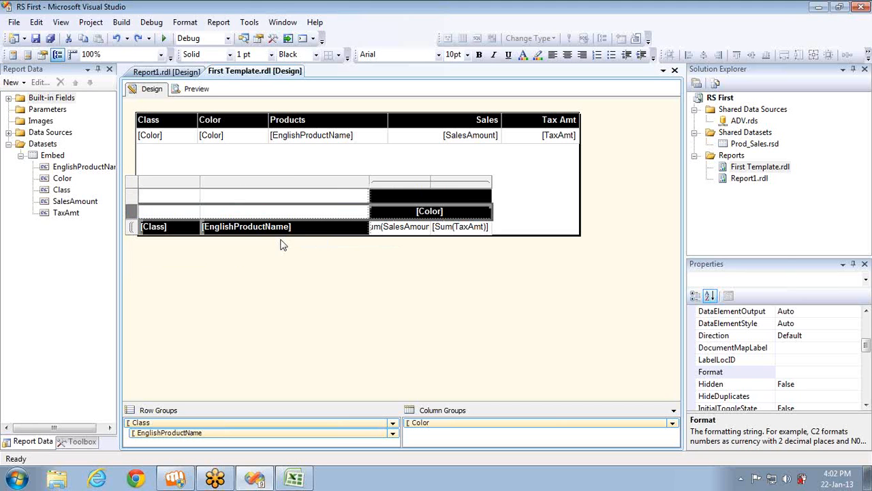
left_click(458, 216)
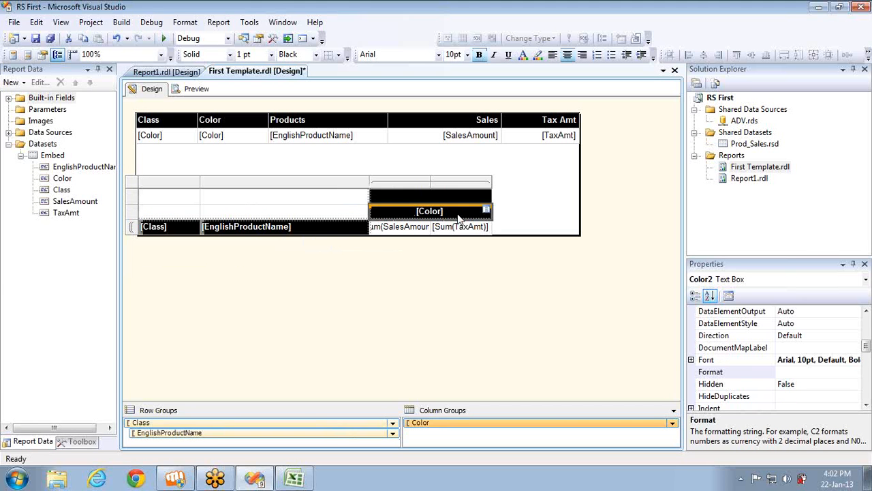
key("ctrl+x")
left_click(451, 201)
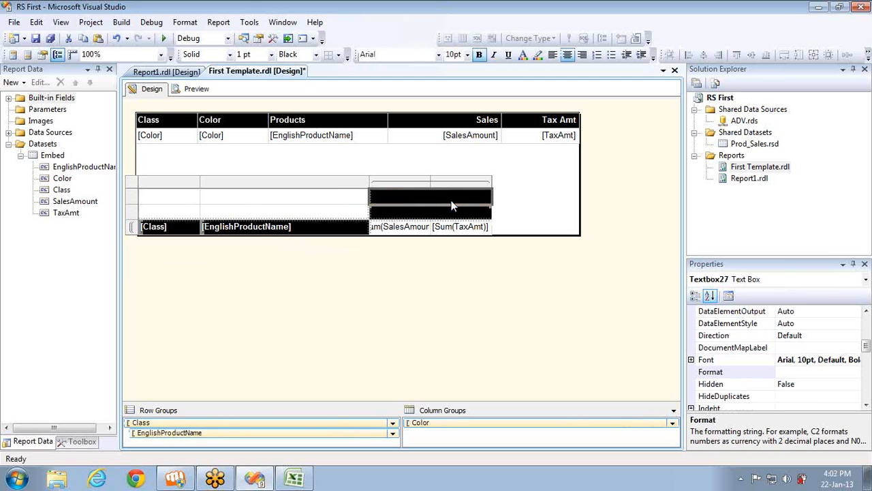
key("ctrl+v")
Split the cell under [Color] and label its two halves Sales and Tax
left_click(439, 211)
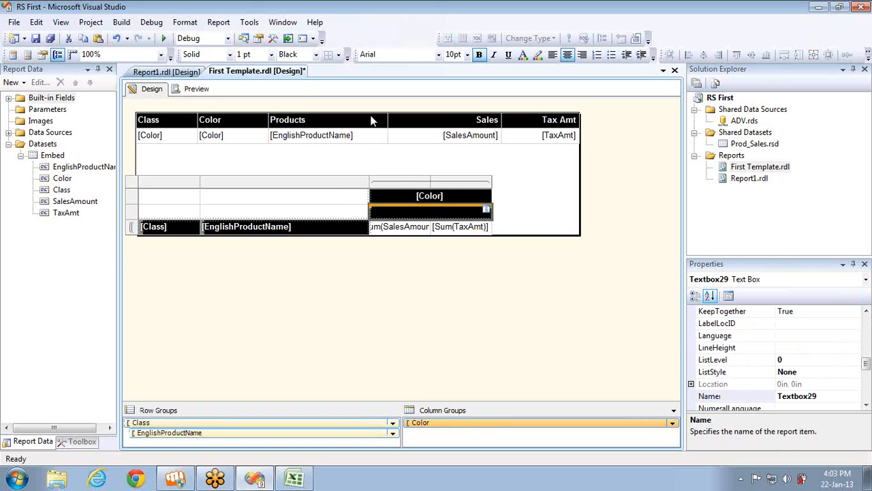
right_click(438, 213)
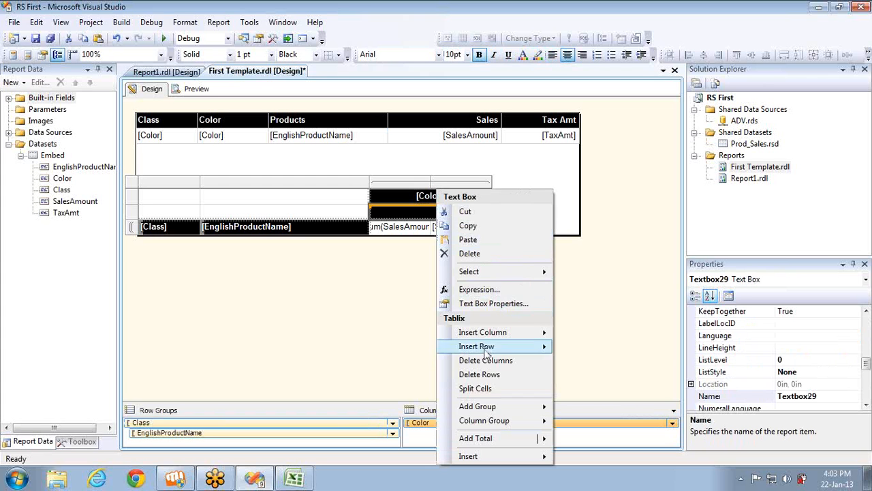
left_click(480, 388)
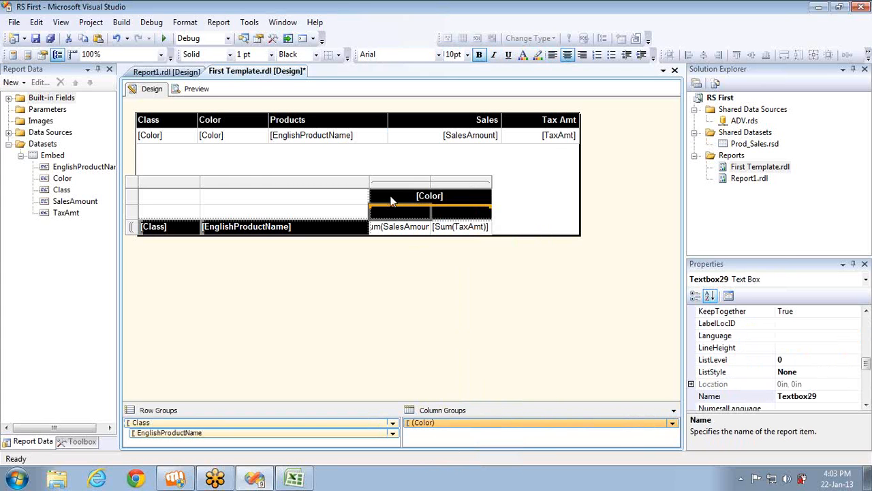
left_click(402, 211)
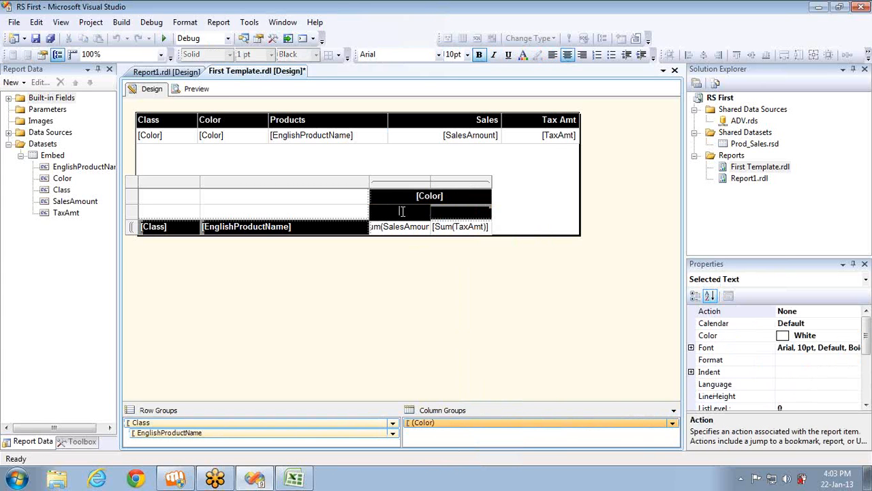
type("Sales")
left_click(443, 217)
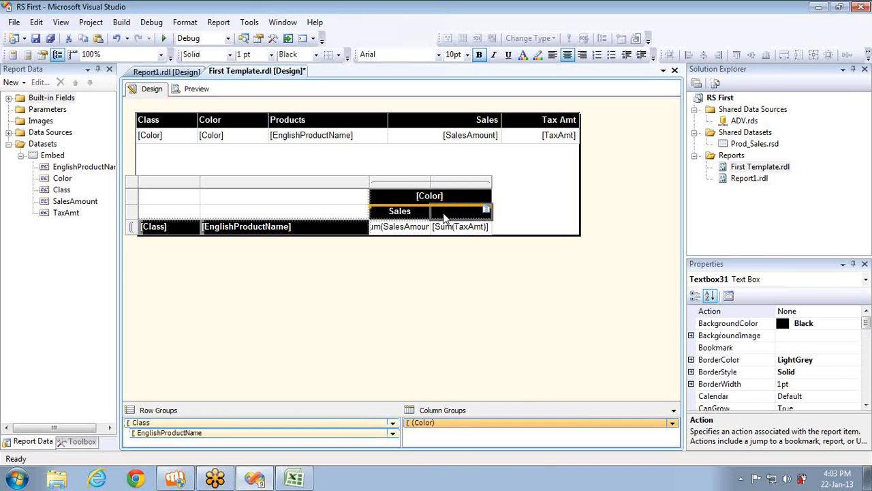
type("Tax.")
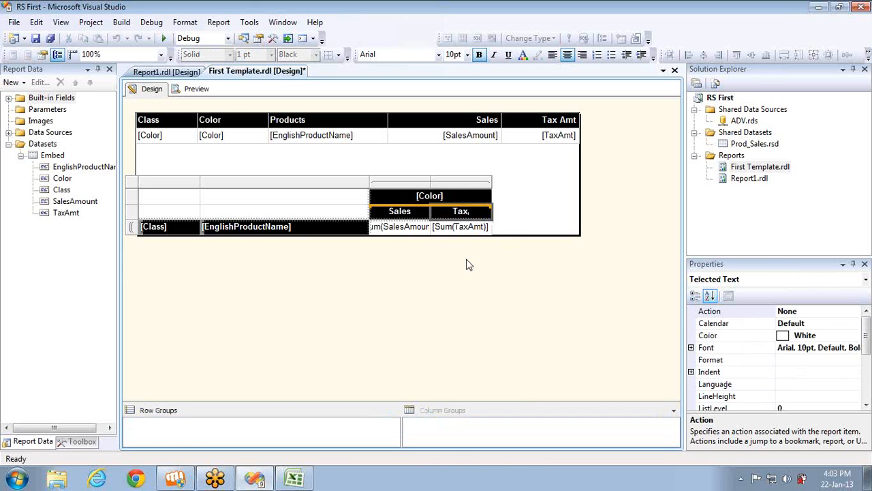
left_click(466, 265)
Preview the report and scroll across to check the Sales and Tax columns under each colour
left_click(199, 89)
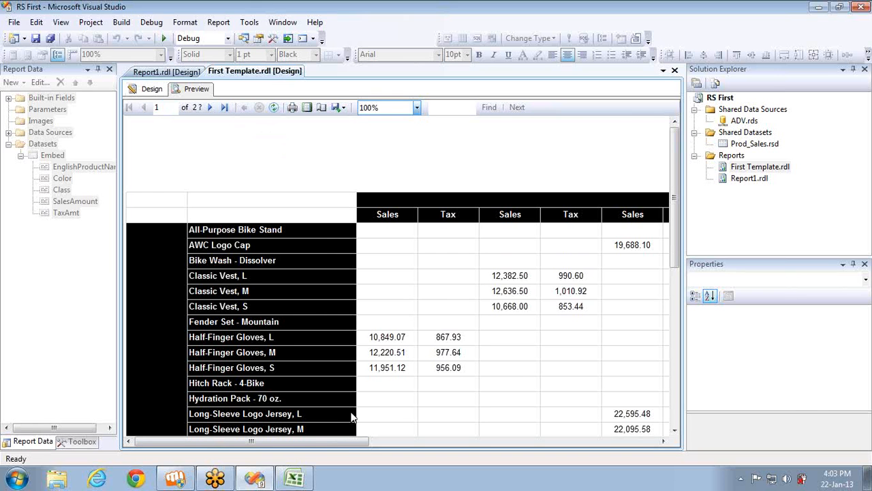
left_click_drag(344, 442, 287, 332)
Inspect the Color group and [Color] header expression, then undo the Sales/Tax header changes
left_click(151, 88)
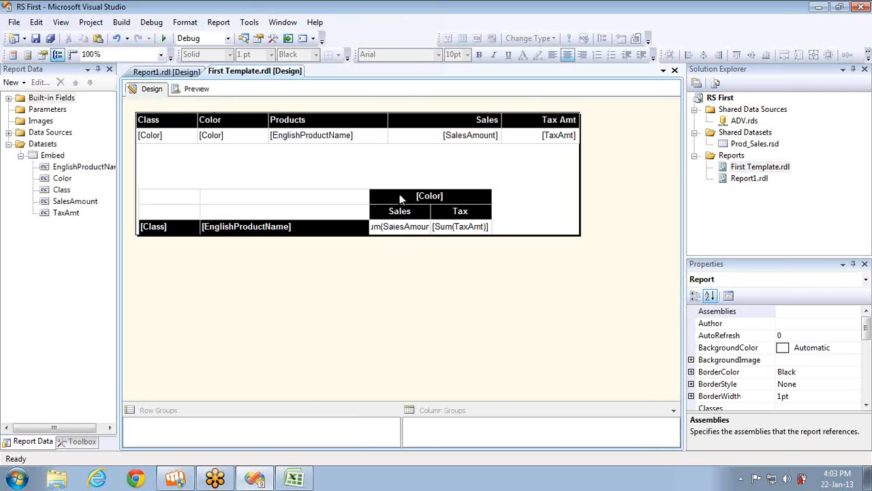
left_click(399, 194)
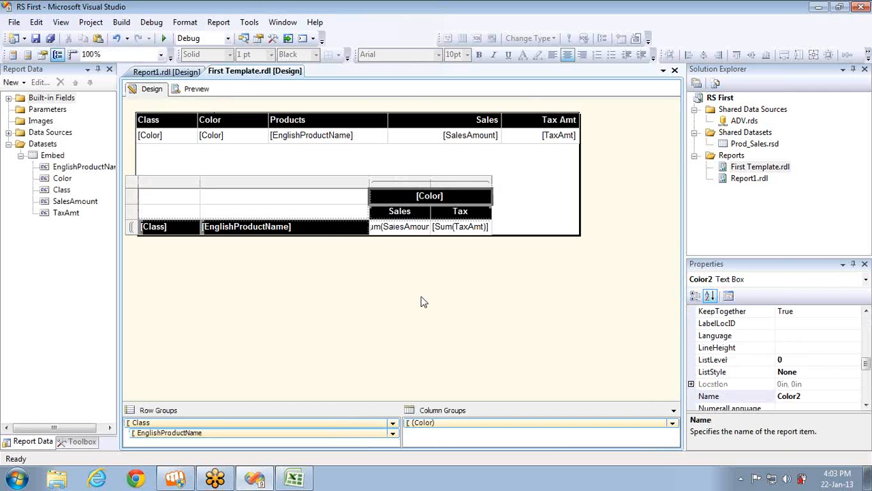
double_click(444, 426)
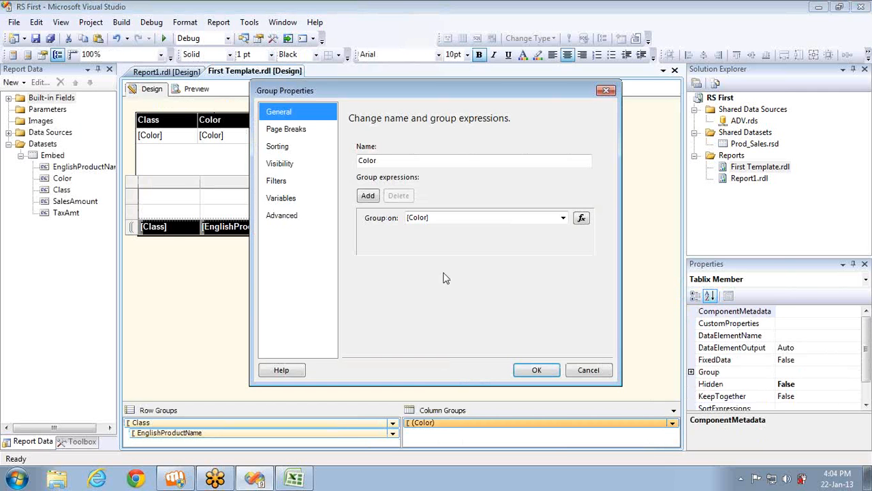
left_click(583, 377)
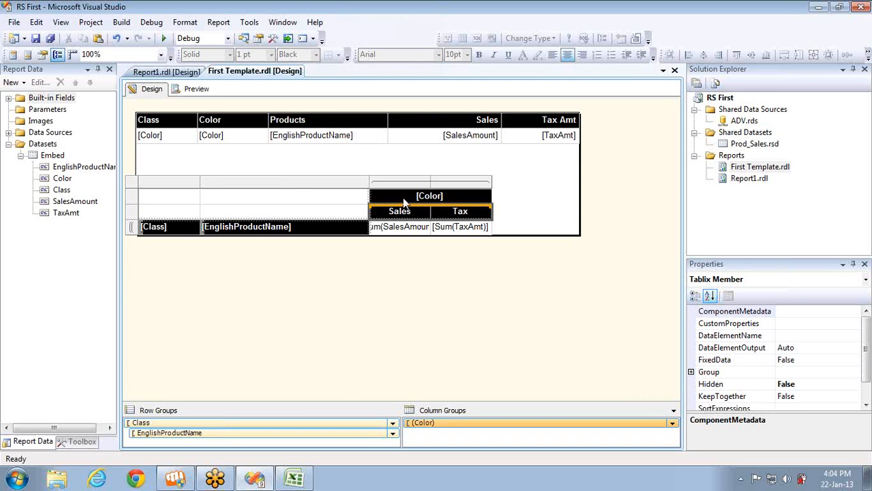
right_click(403, 203)
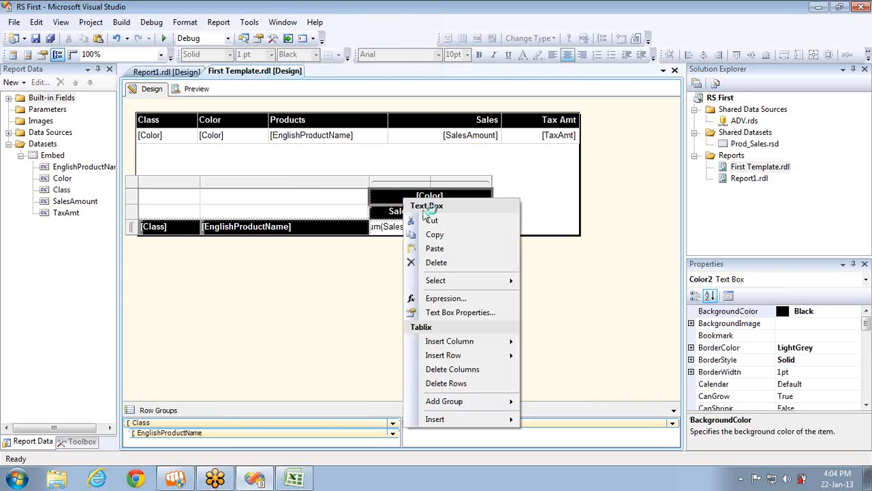
left_click(439, 310)
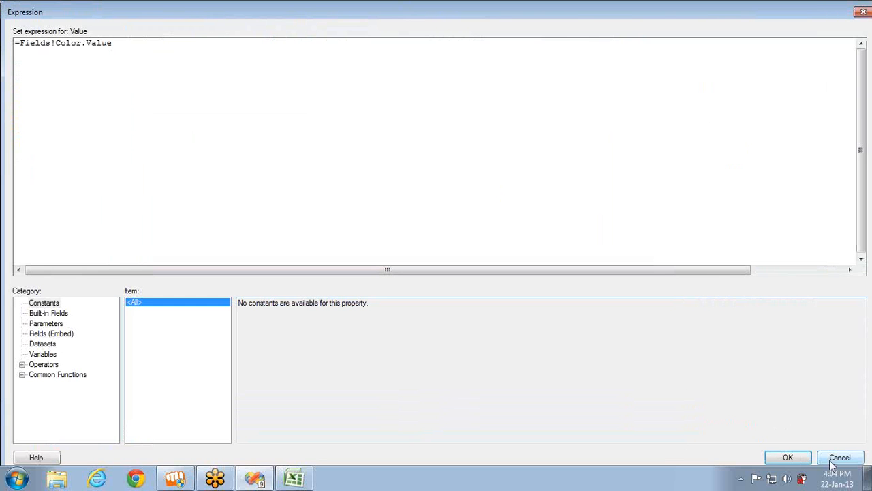
left_click(838, 458)
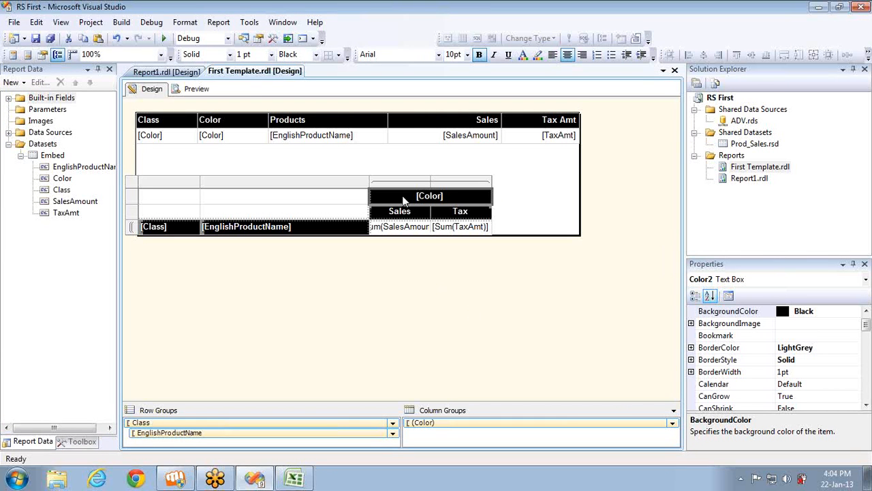
key("ctrl+z")
key("ctrl+z")
key("ctrl+z")
key("ctrl+z")
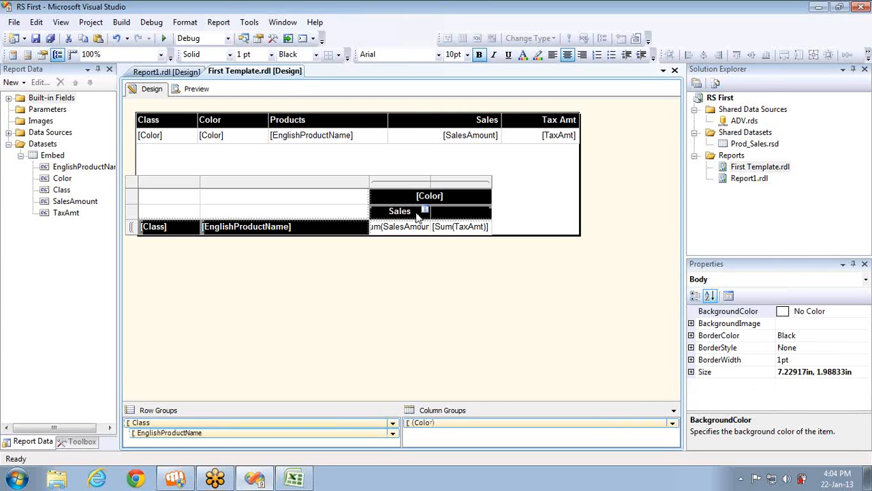
key("ctrl+z")
key("ctrl+z")
key("ctrl+z")
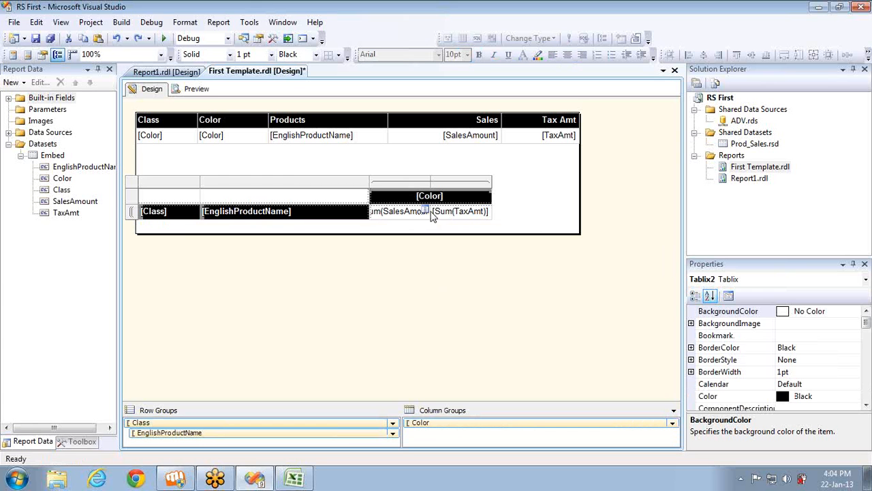
Insert a row above the matrix data row and type Sales and Tax under [Color]
right_click(133, 211)
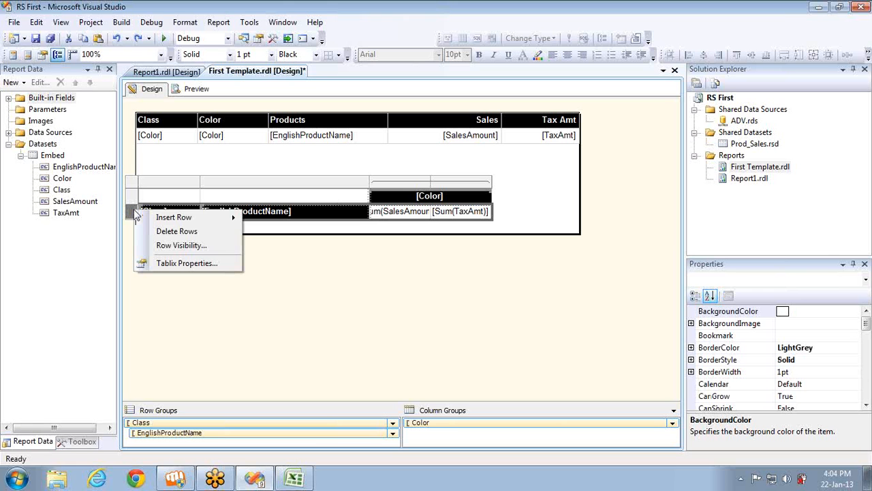
mouse_move(156, 218)
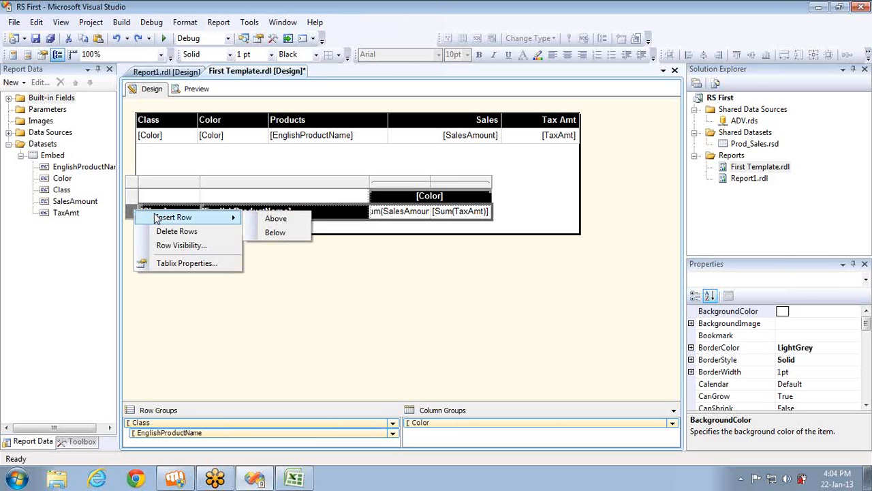
left_click(258, 222)
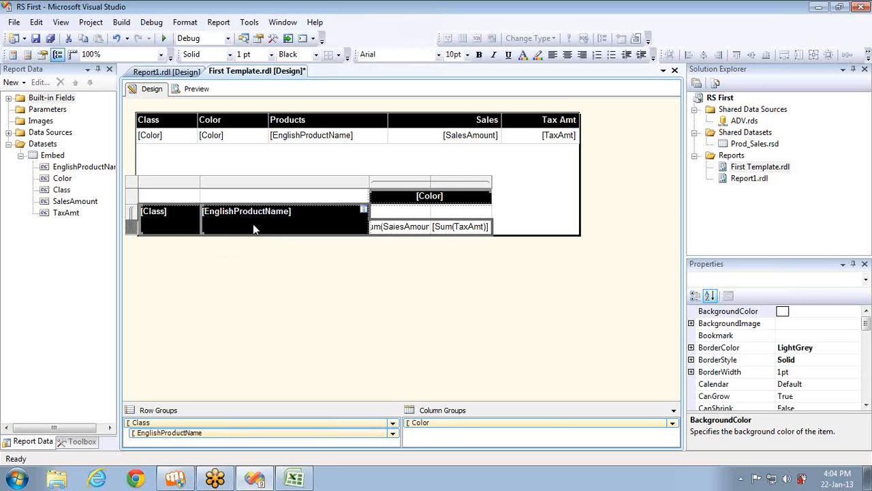
left_click(394, 213)
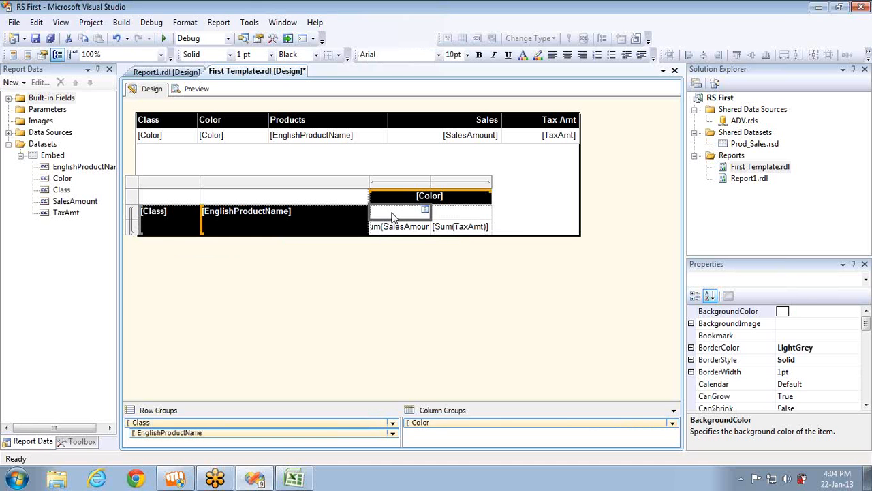
type("Sa")
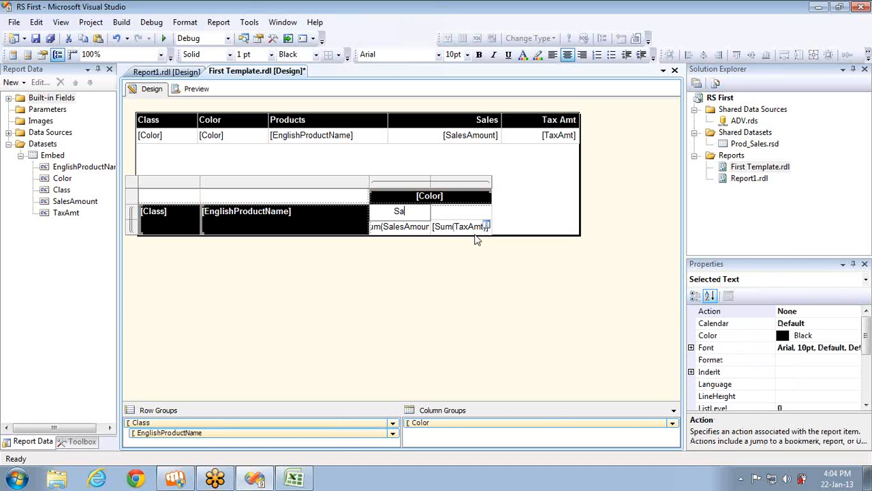
type("les")
left_click(461, 213)
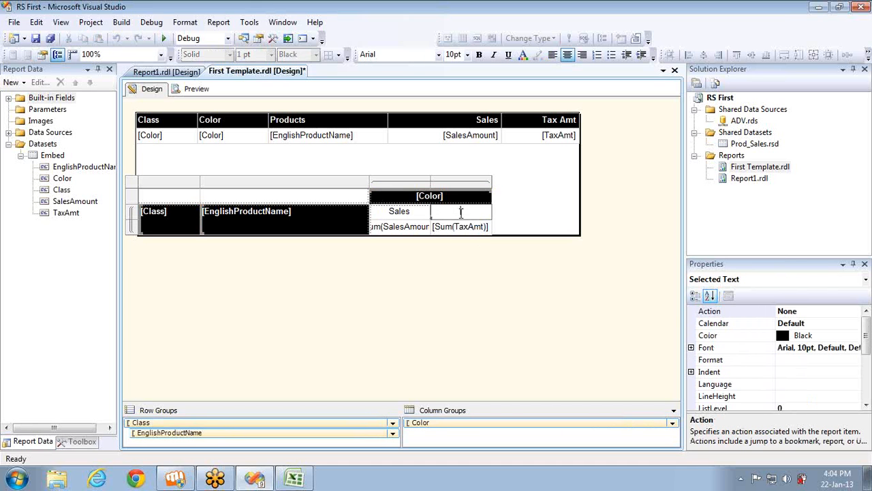
type("Tax")
left_click(413, 280)
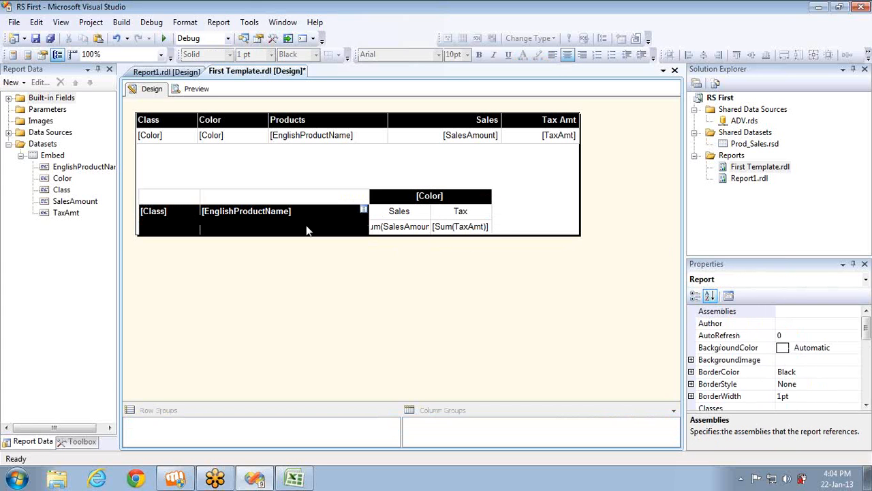
left_click(471, 215)
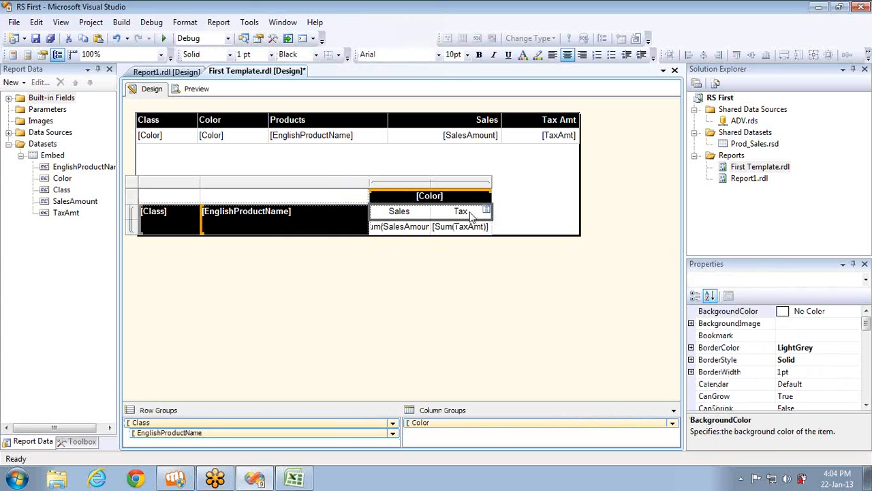
left_click(190, 94)
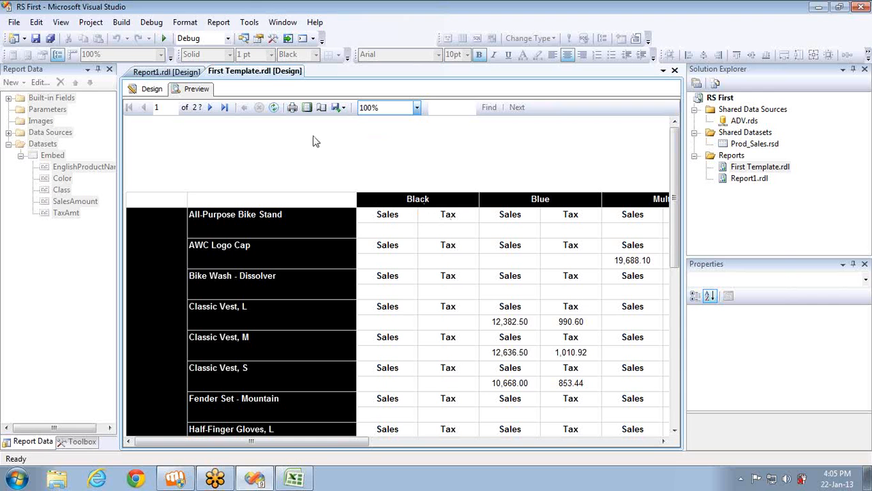
left_click(150, 92)
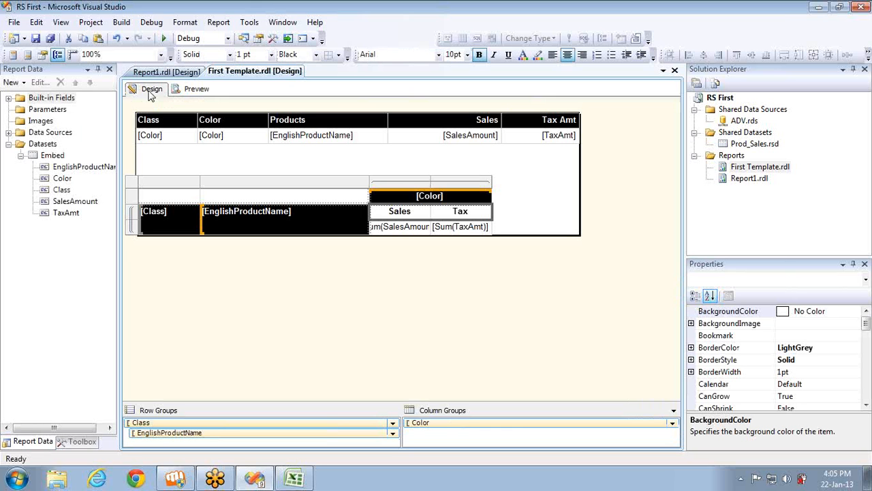
Review the Embed dataset's filters and parameters, then show the Toolbox's report items
right_click(56, 156)
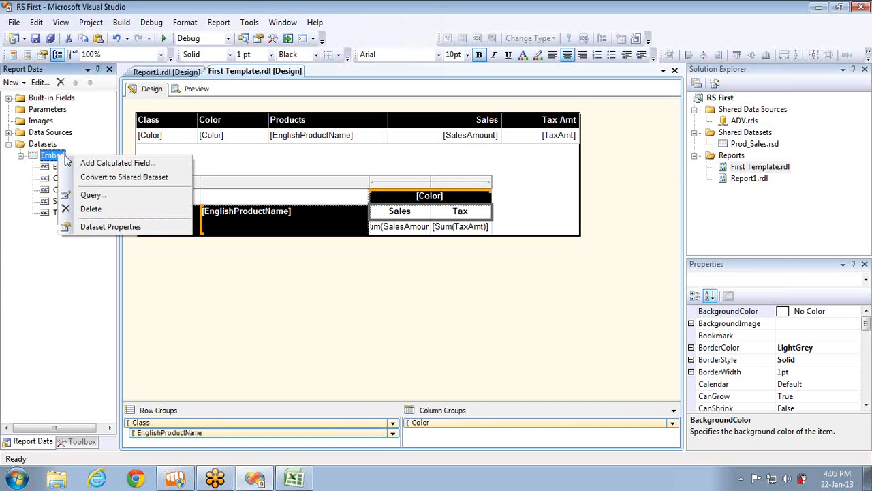
left_click(97, 230)
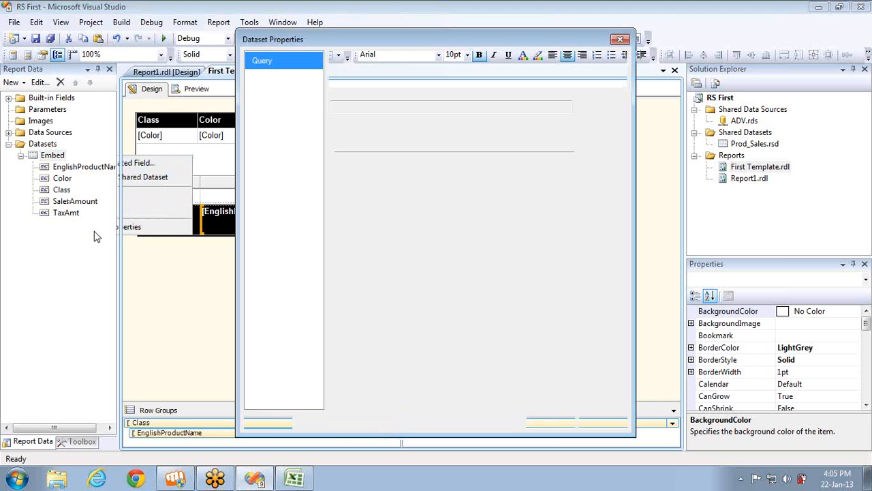
left_click(264, 114)
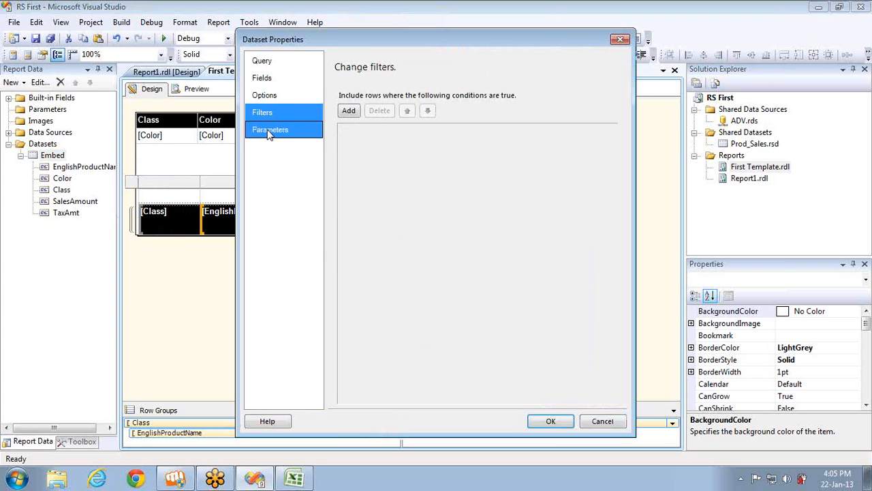
left_click(270, 130)
left_click(590, 421)
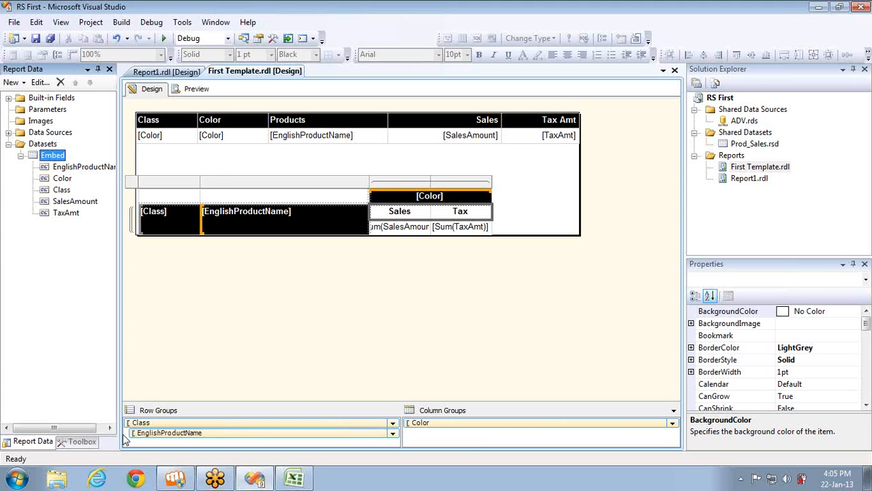
left_click(76, 441)
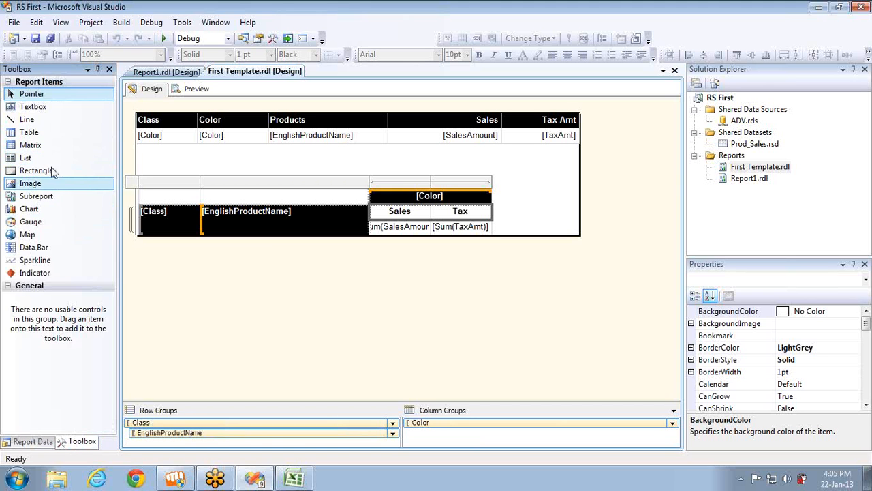